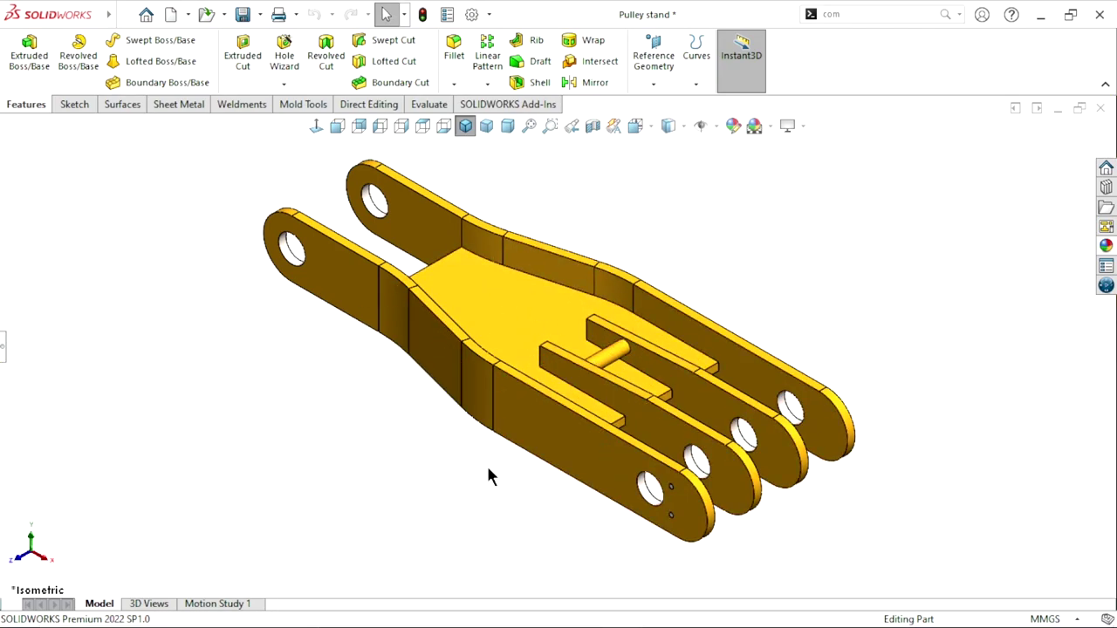
Step: Orbit and zoom the finished pulley stand model to inspect it
{"action": "middle_click_drag", "start_coordinate": [486, 470], "coordinate": [447, 559]}
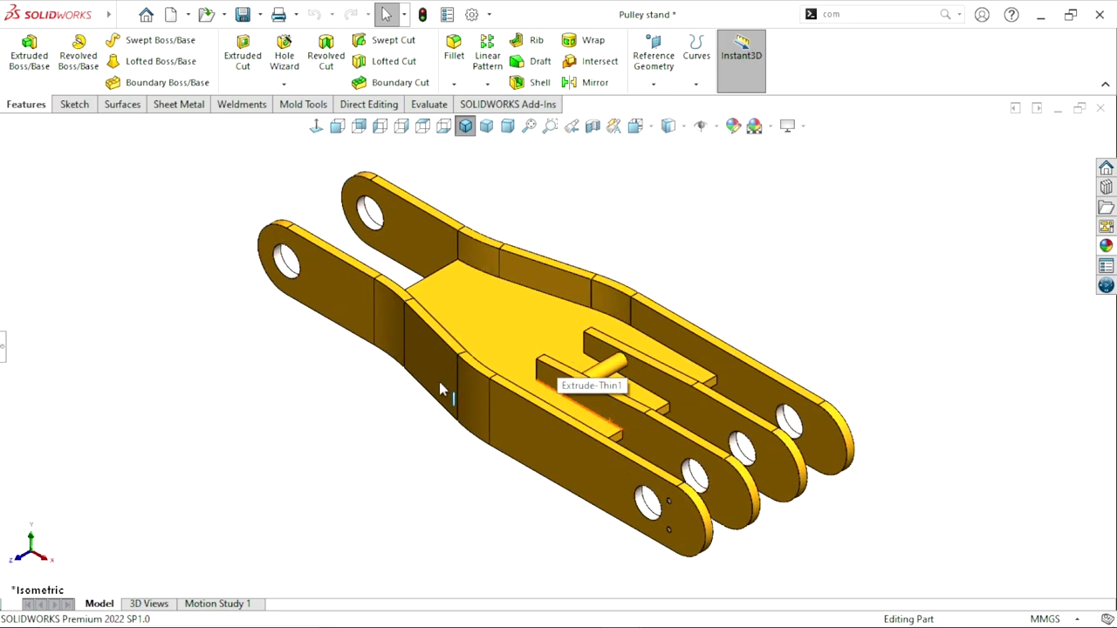
{"action": "mouse_move", "coordinate": [441, 389]}
{"action": "middle_mouse_down"}
{"action": "mouse_move", "coordinate": [515, 370]}
{"action": "mouse_move", "coordinate": [456, 439]}
{"action": "mouse_move", "coordinate": [444, 431]}
{"action": "mouse_move", "coordinate": [486, 466]}
{"action": "middle_mouse_up"}
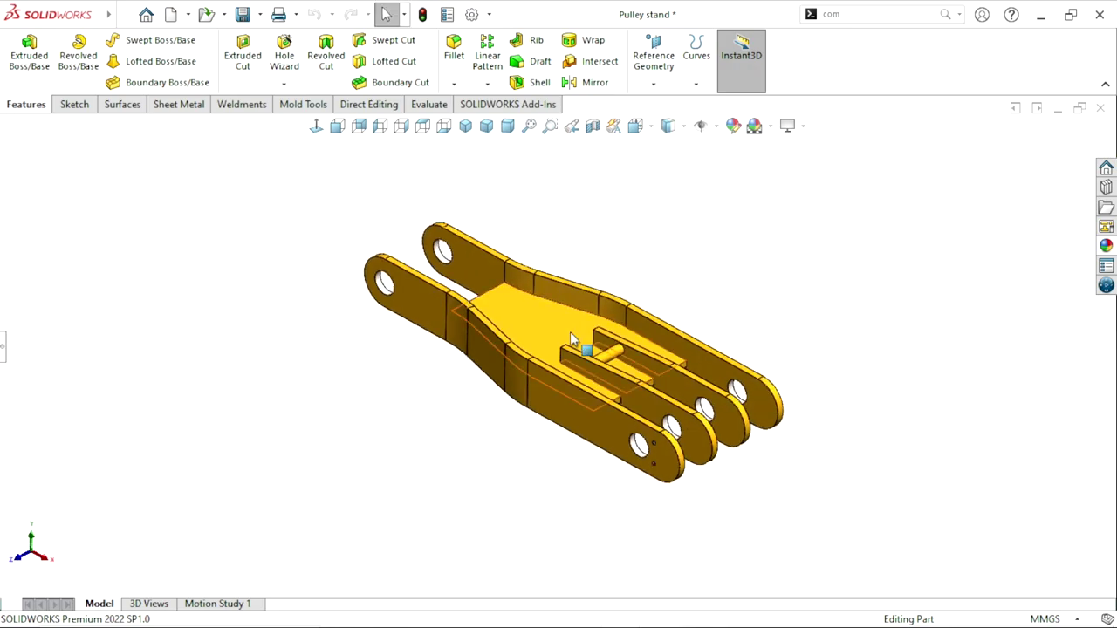
{"action": "scroll", "coordinate": [570, 338], "scroll_direction": "down", "scroll_amount": 2}
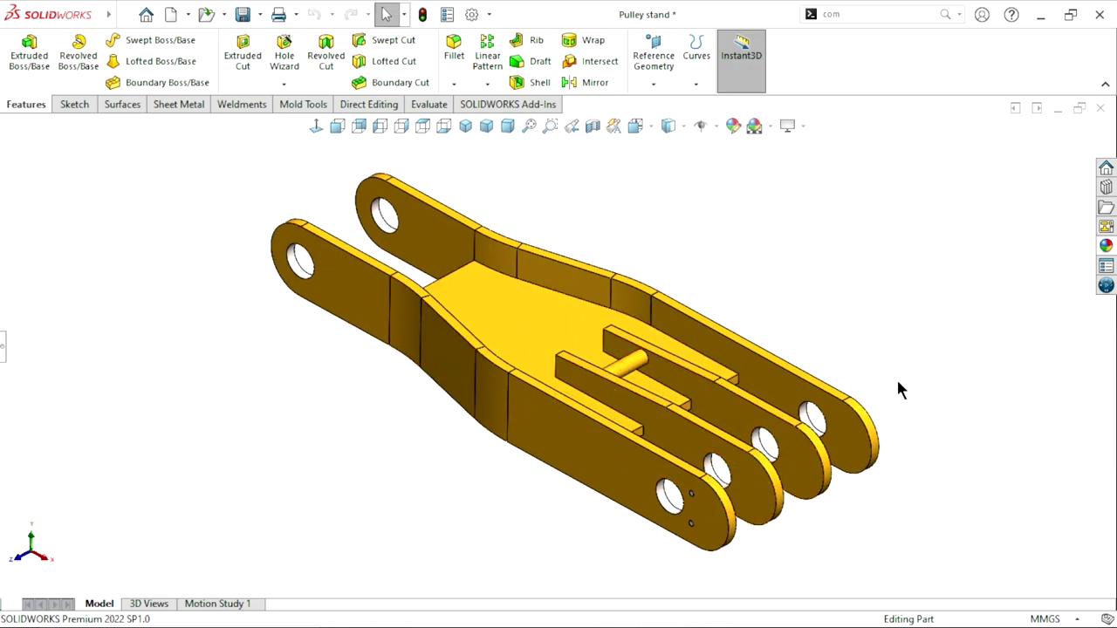
{"action": "scroll", "coordinate": [899, 397], "scroll_direction": "up", "scroll_amount": 2}
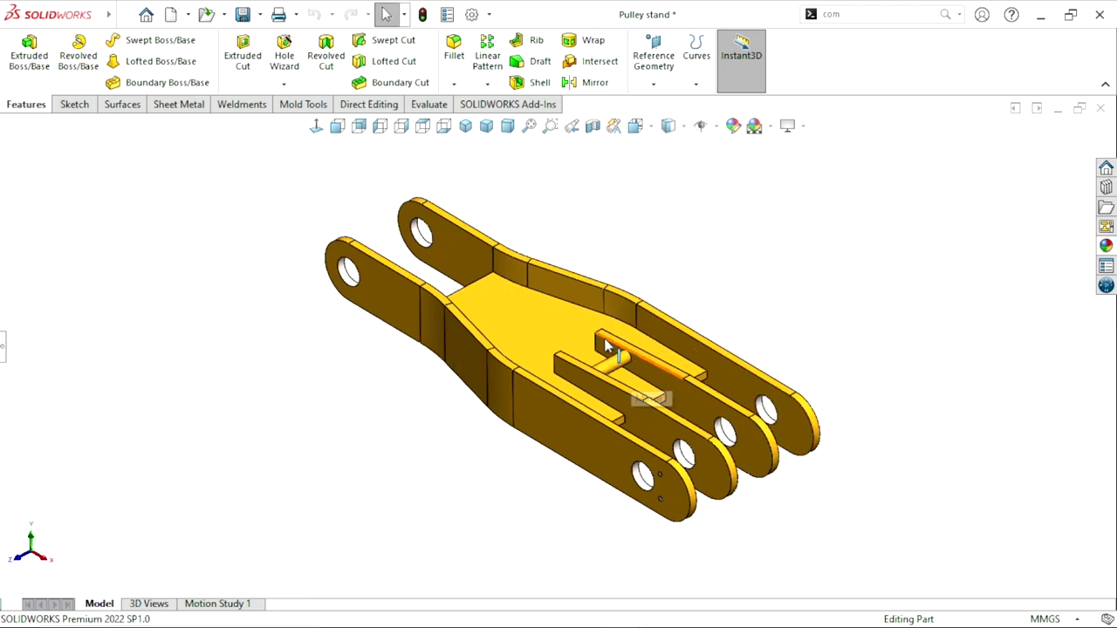
{"action": "scroll", "coordinate": [608, 361], "scroll_direction": "down", "scroll_amount": 1}
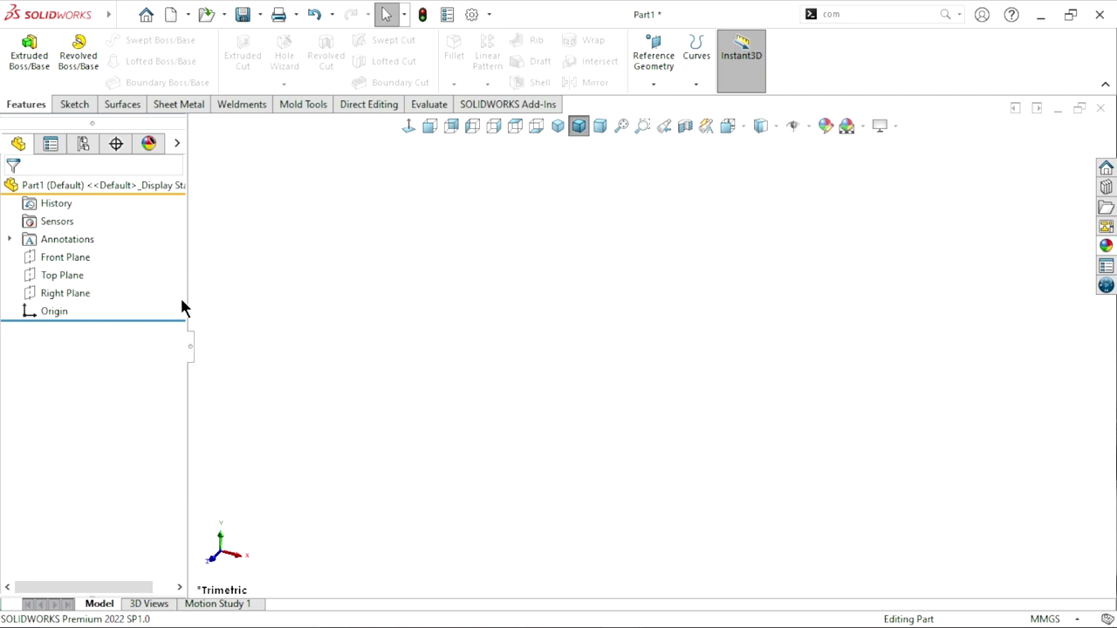
Step: Sketch a horizontal midpoint line on the Top Plane, centred on the origin
{"action": "left_click", "coordinate": [65, 274]}
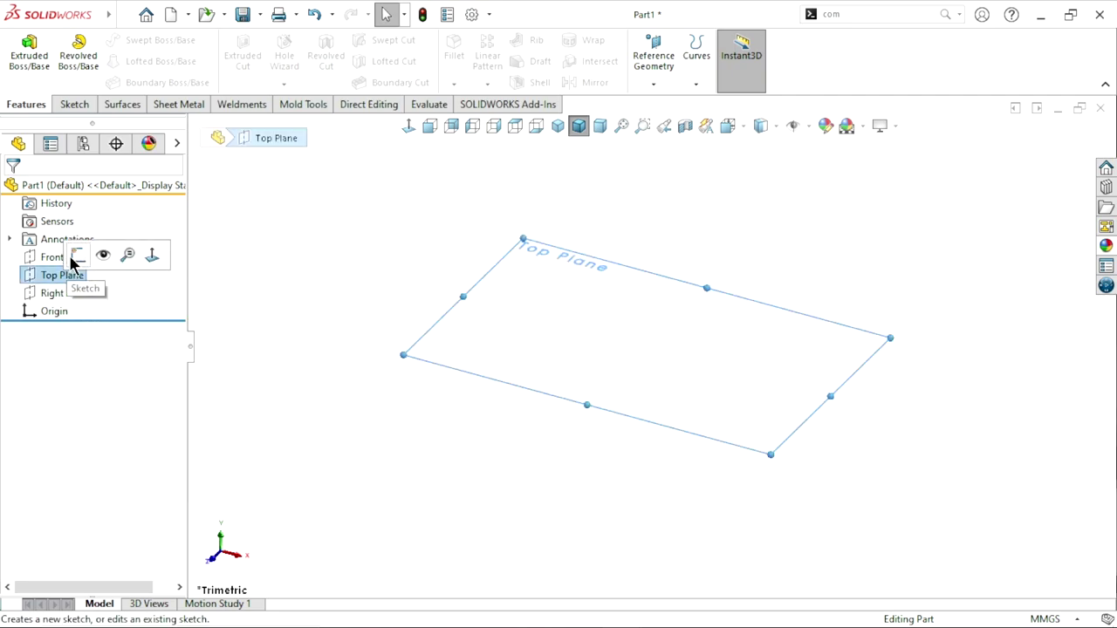
{"action": "left_click", "coordinate": [77, 254]}
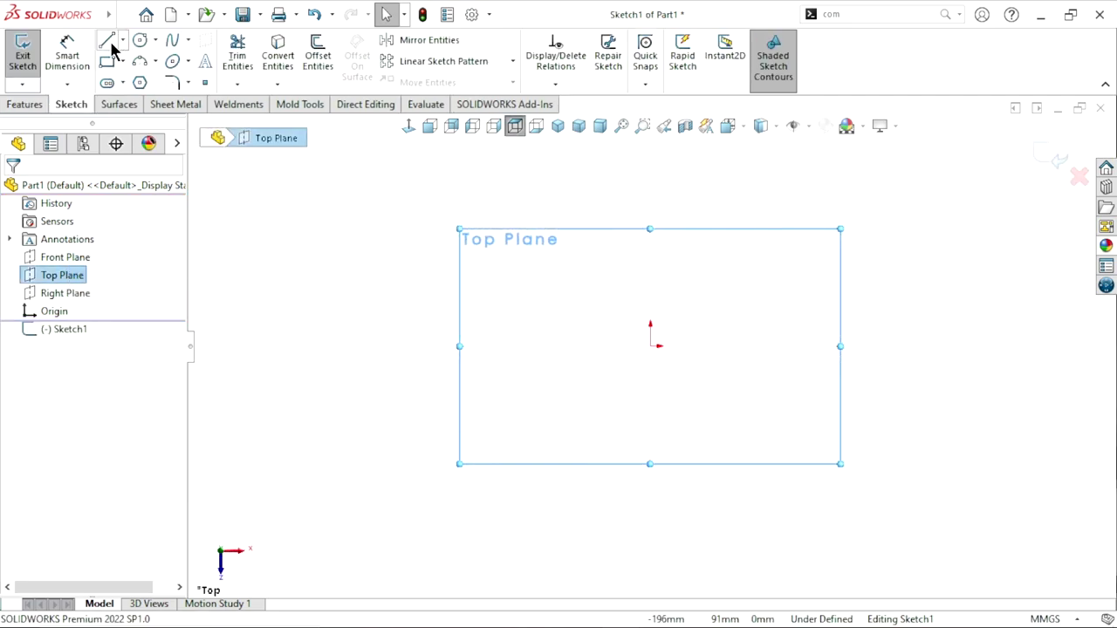
{"action": "left_click", "coordinate": [106, 40]}
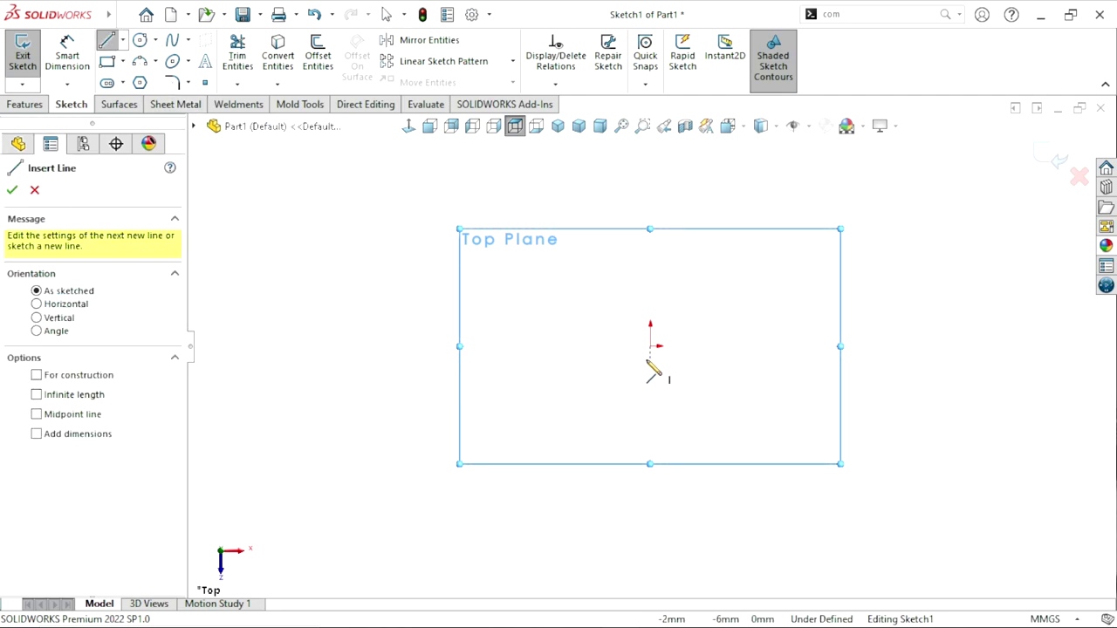
{"action": "left_click", "coordinate": [38, 416]}
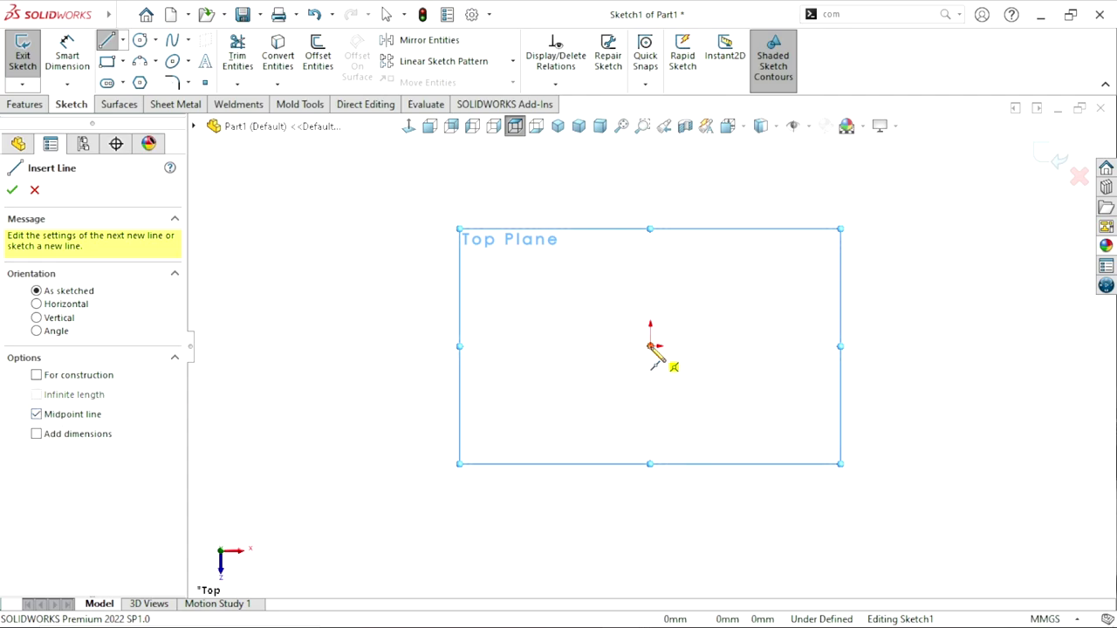
{"action": "left_click", "coordinate": [650, 347]}
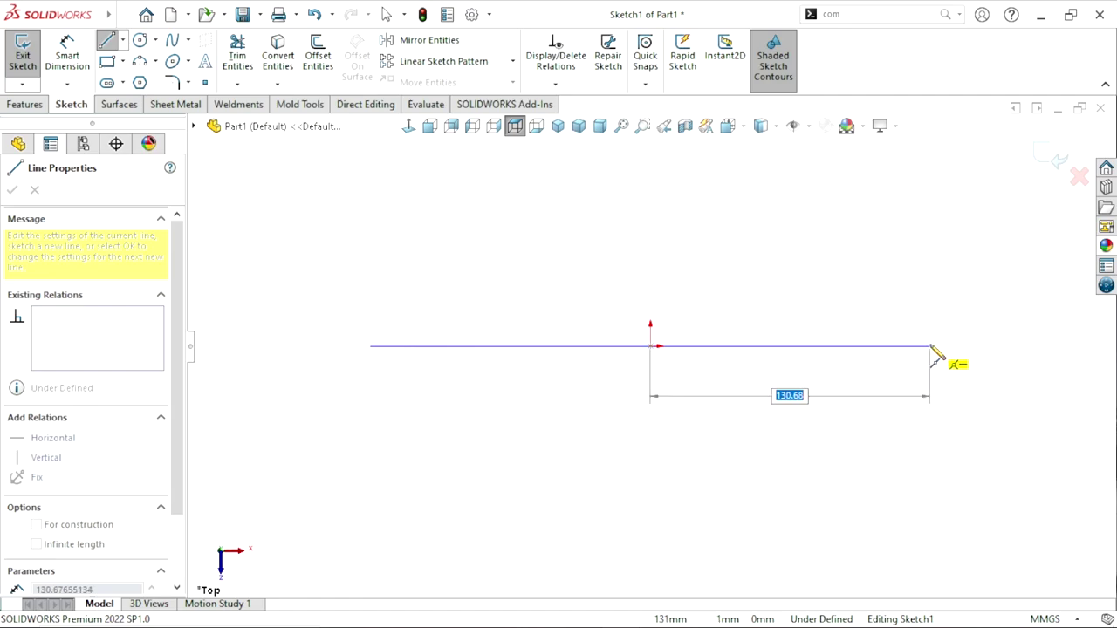
{"action": "left_click", "coordinate": [931, 346]}
{"action": "right_click", "coordinate": [930, 339]}
{"action": "left_click", "coordinate": [907, 337]}
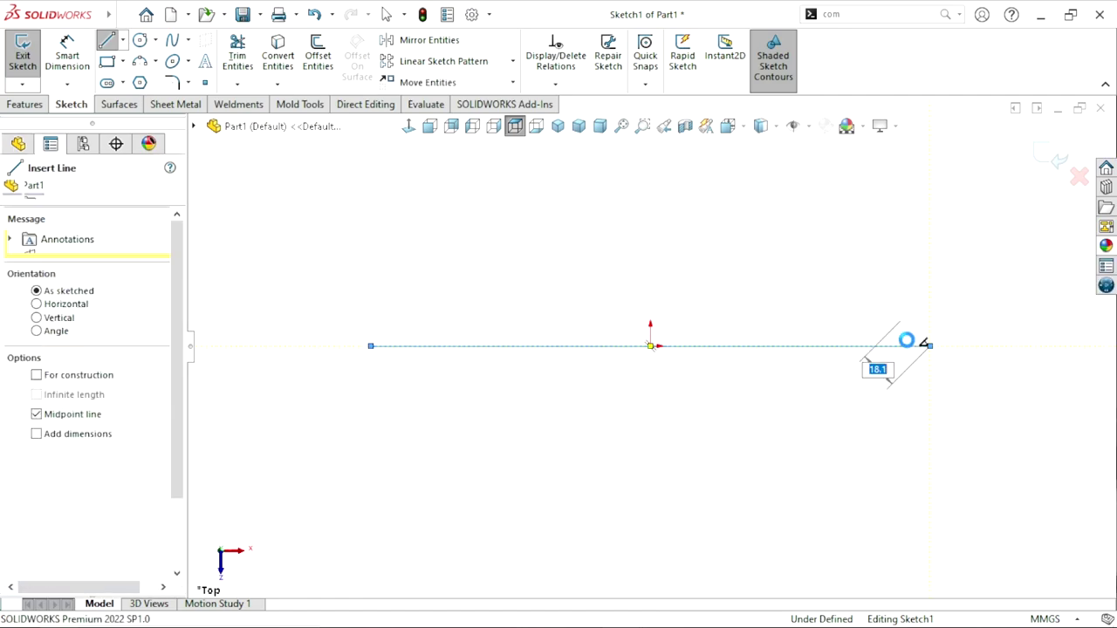
Step: Dimension the line's length to 1200 mm
{"action": "left_click", "coordinate": [68, 58]}
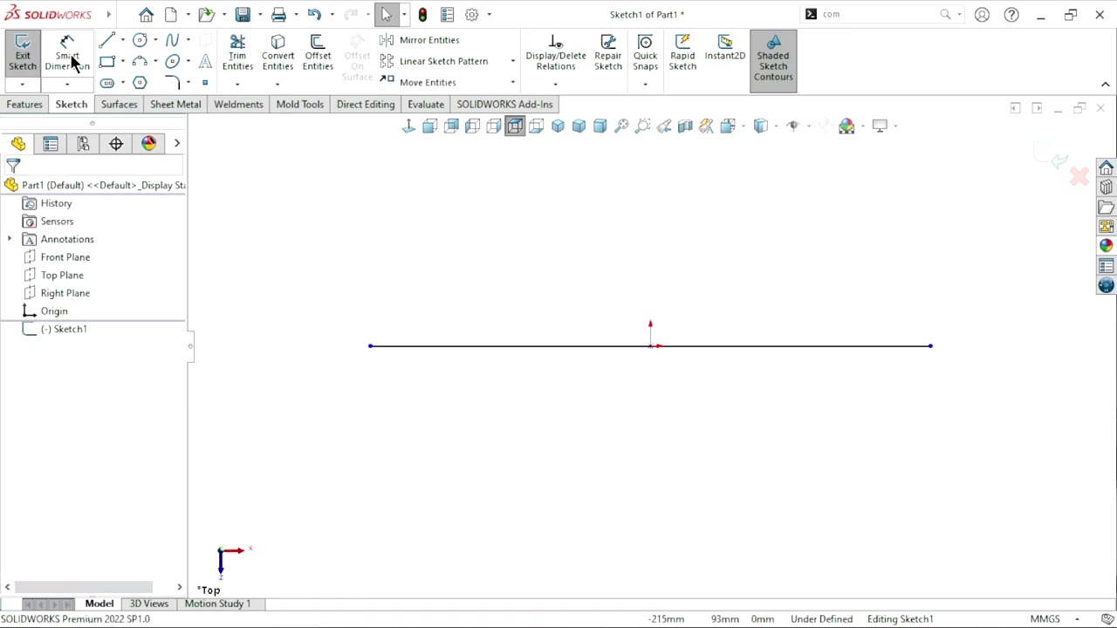
{"action": "left_click", "coordinate": [608, 349]}
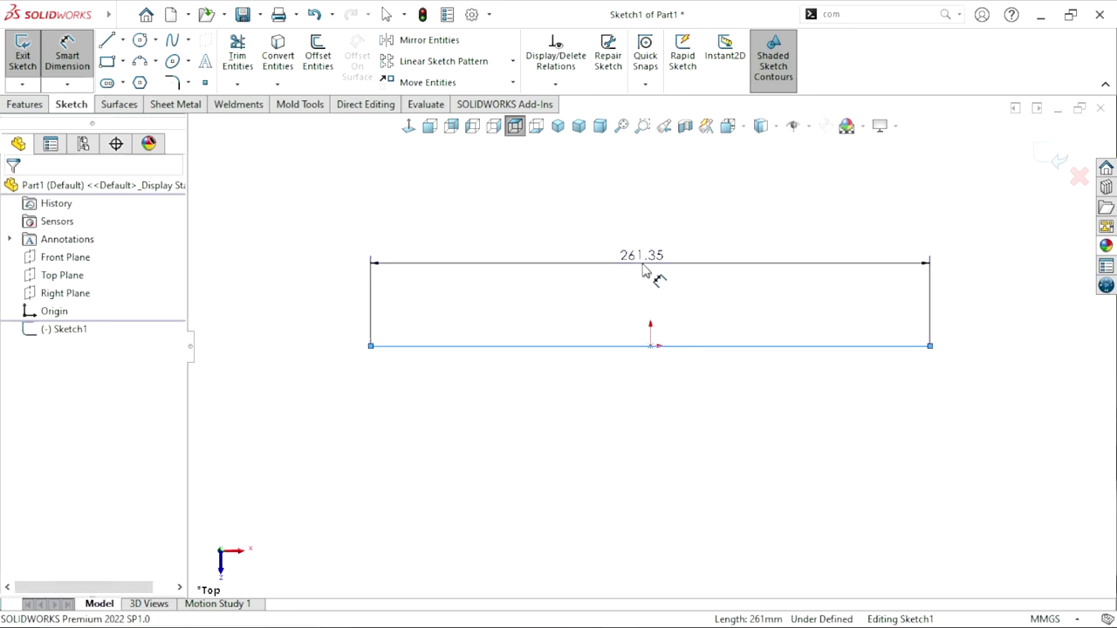
{"action": "left_click", "coordinate": [643, 270]}
{"action": "type", "text": "12"}
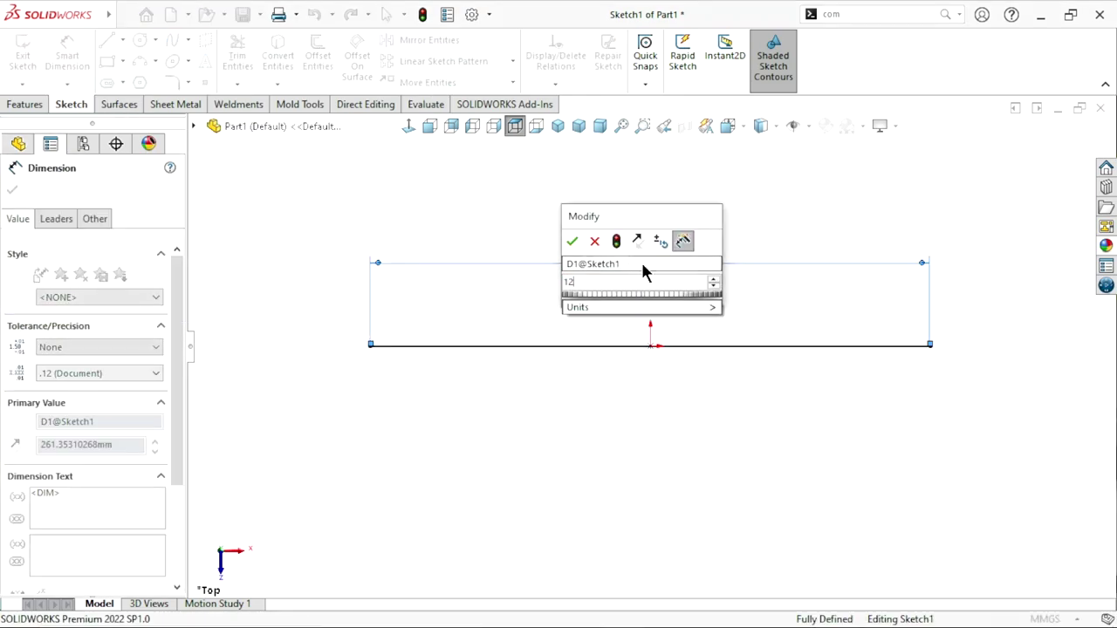
{"action": "type", "text": "00"}
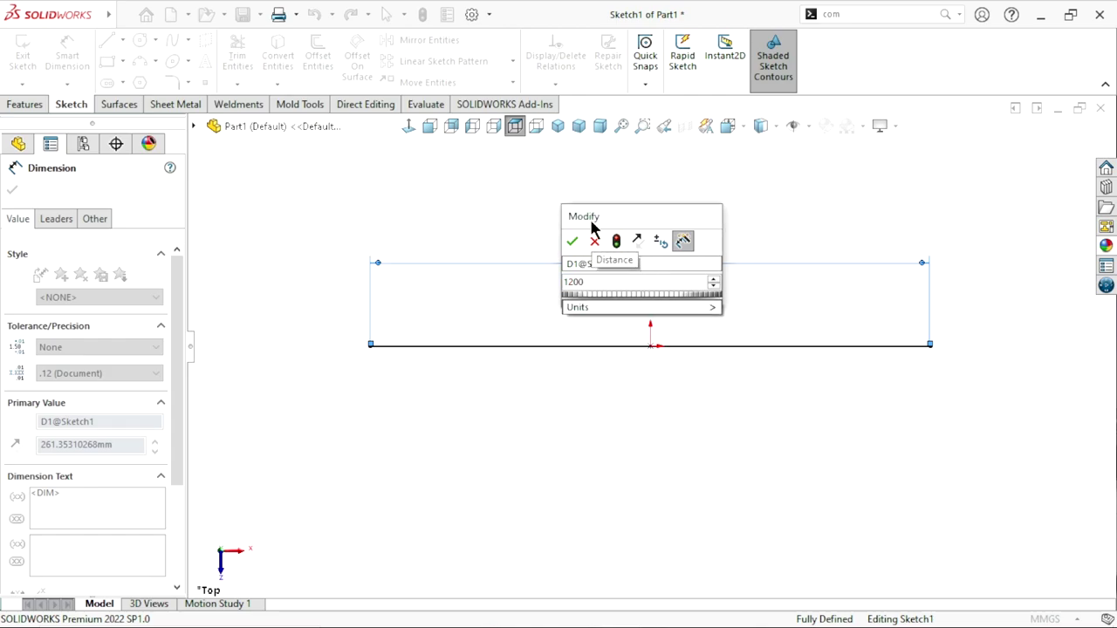
{"action": "left_click", "coordinate": [573, 241]}
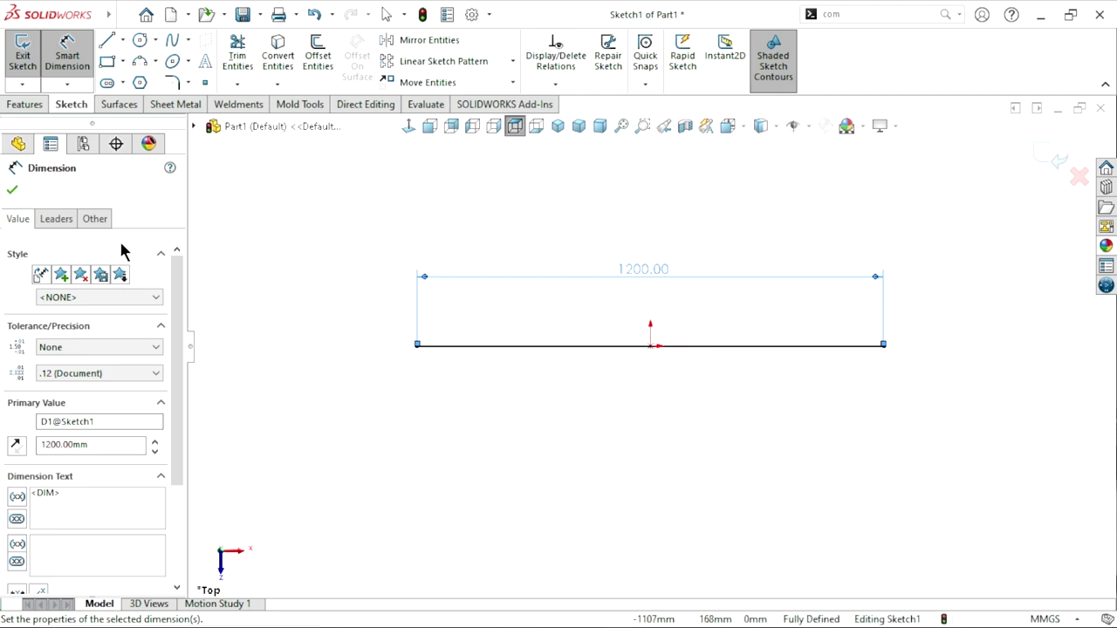
{"action": "left_click", "coordinate": [14, 185]}
{"action": "left_click", "coordinate": [175, 104]}
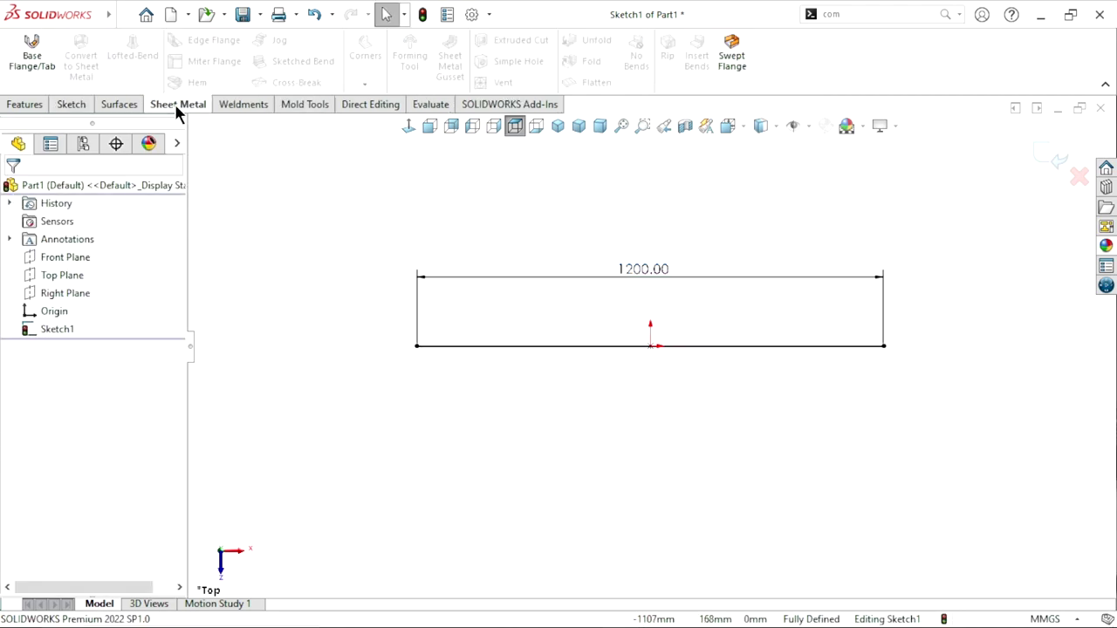
Step: Create a mid-plane base flange 150 mm deep, 20 mm thick, with 3 mm bend radius
{"action": "left_click", "coordinate": [27, 71]}
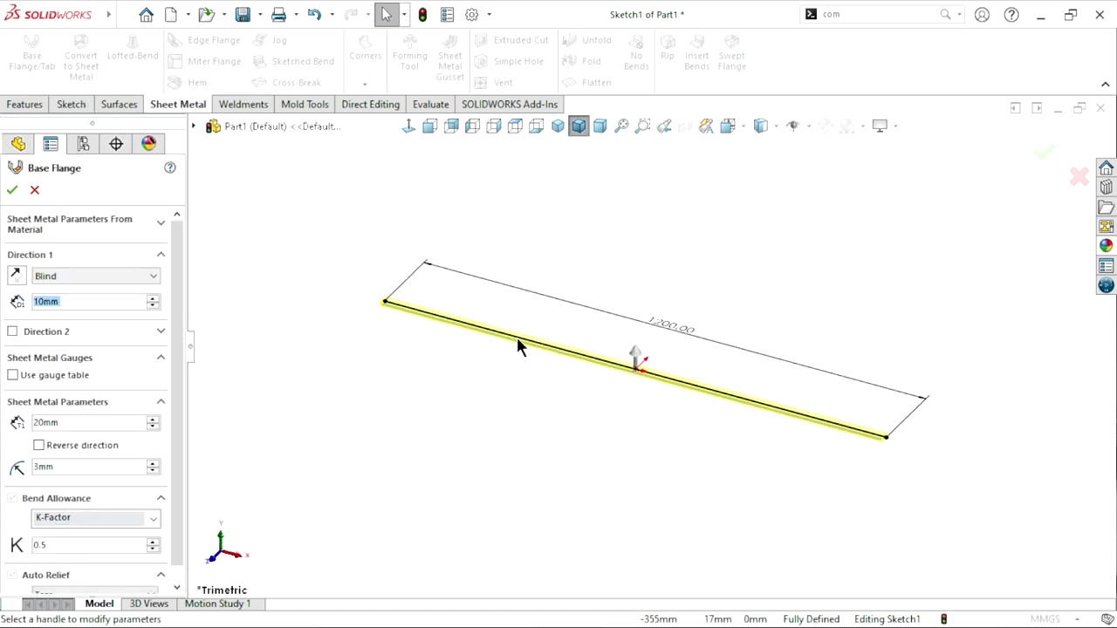
{"action": "scroll", "coordinate": [659, 308], "scroll_direction": "down", "scroll_amount": 1}
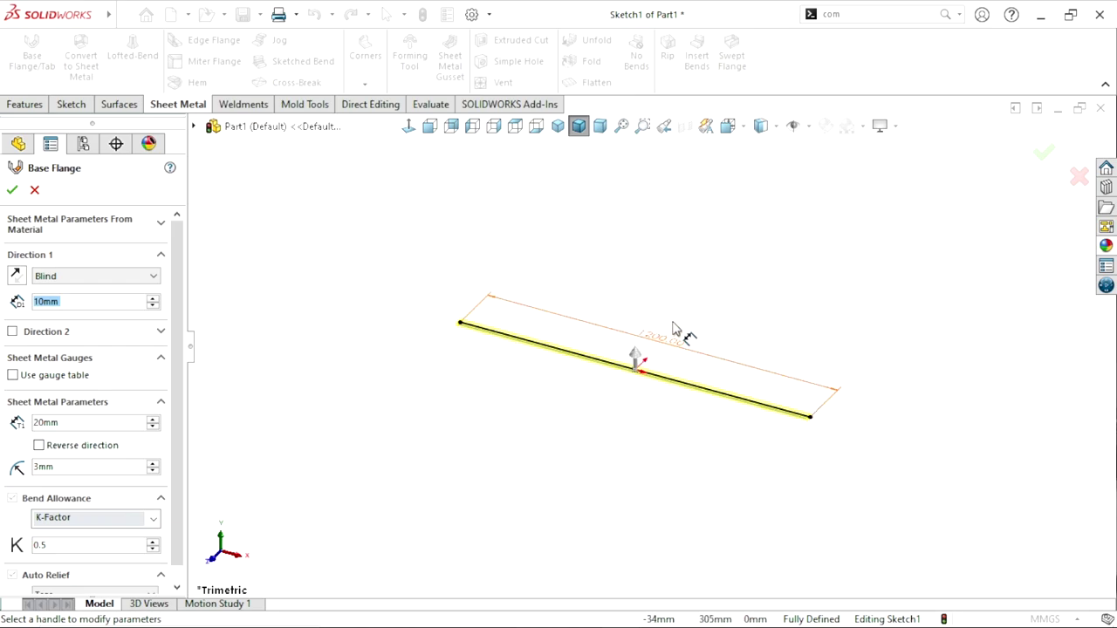
{"action": "scroll", "coordinate": [673, 336], "scroll_direction": "down", "scroll_amount": 1}
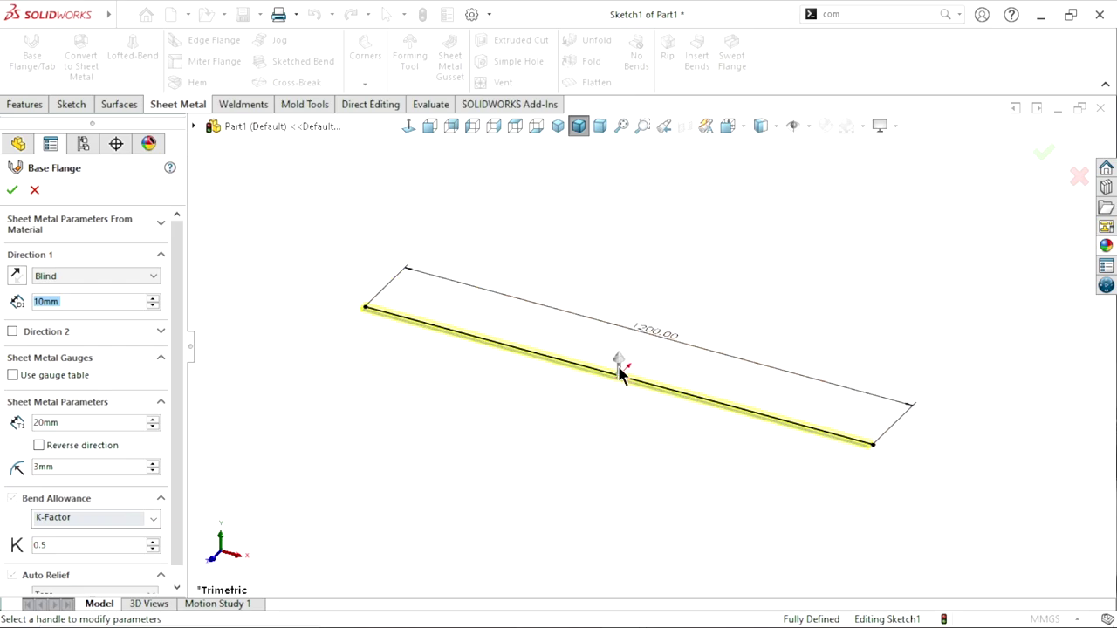
{"action": "left_click", "coordinate": [65, 276]}
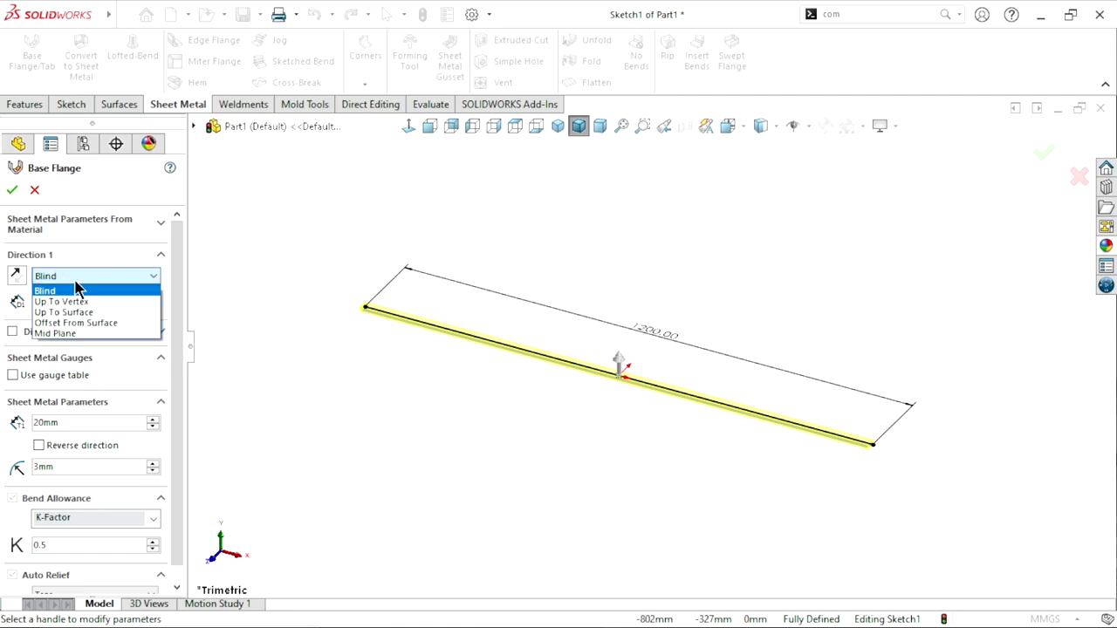
{"action": "left_click", "coordinate": [73, 334]}
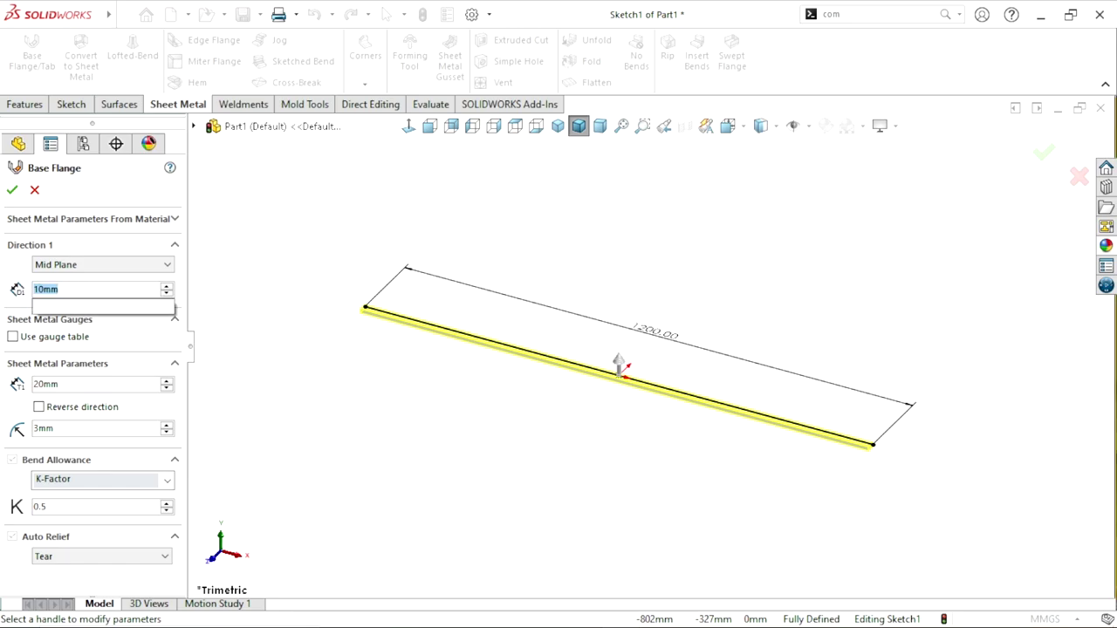
{"action": "type", "text": "150"}
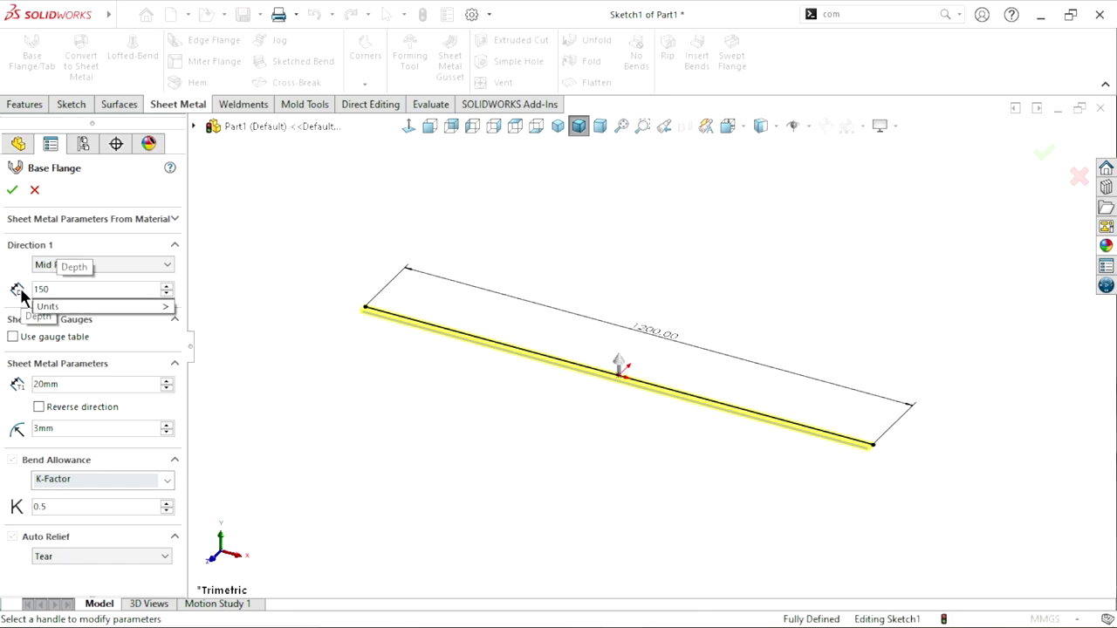
{"action": "key", "text": "Return"}
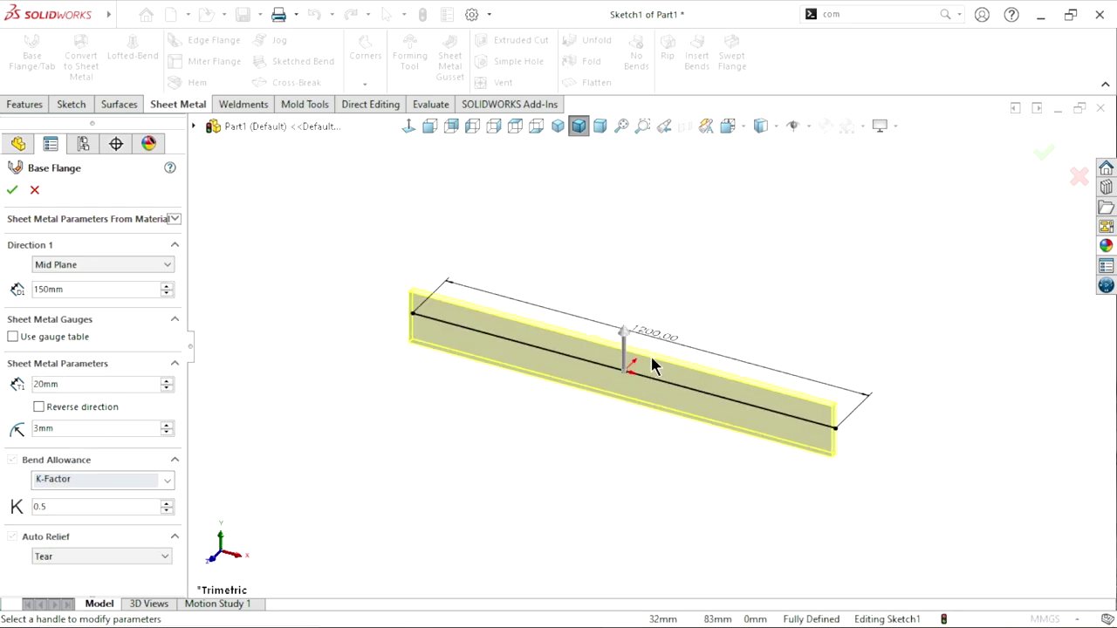
{"action": "double_click", "coordinate": [101, 385]}
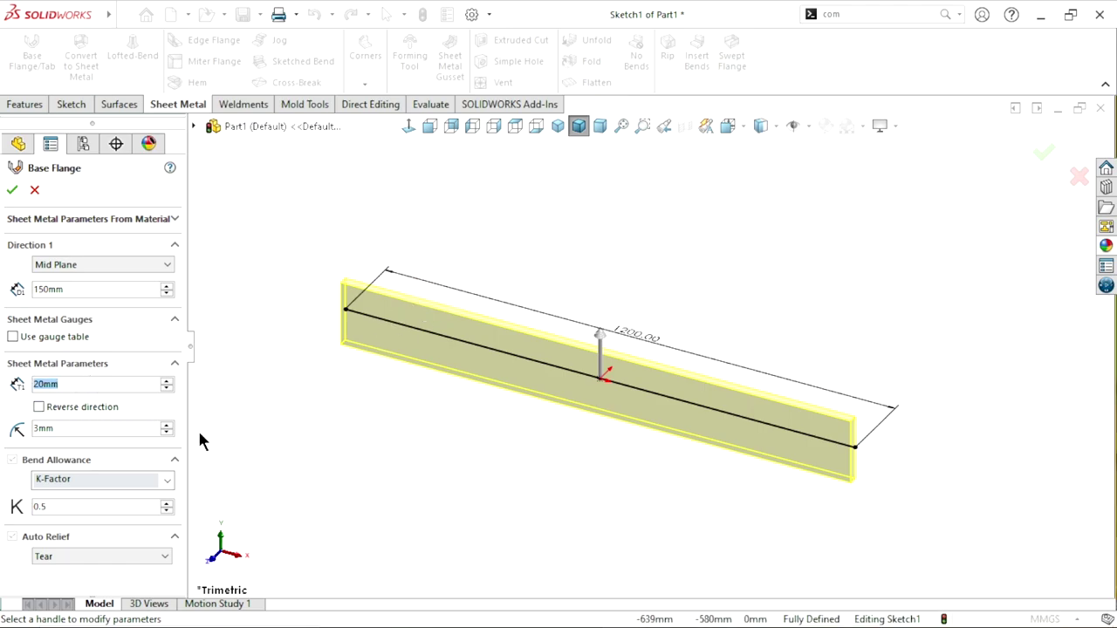
{"action": "left_click", "coordinate": [102, 430]}
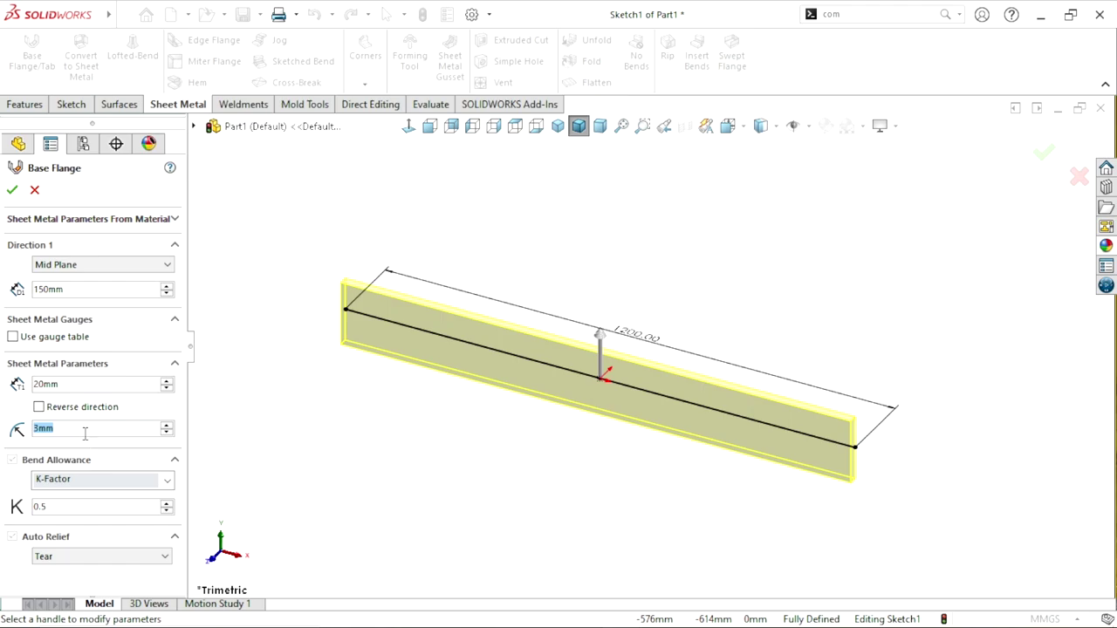
{"action": "left_click", "coordinate": [74, 432]}
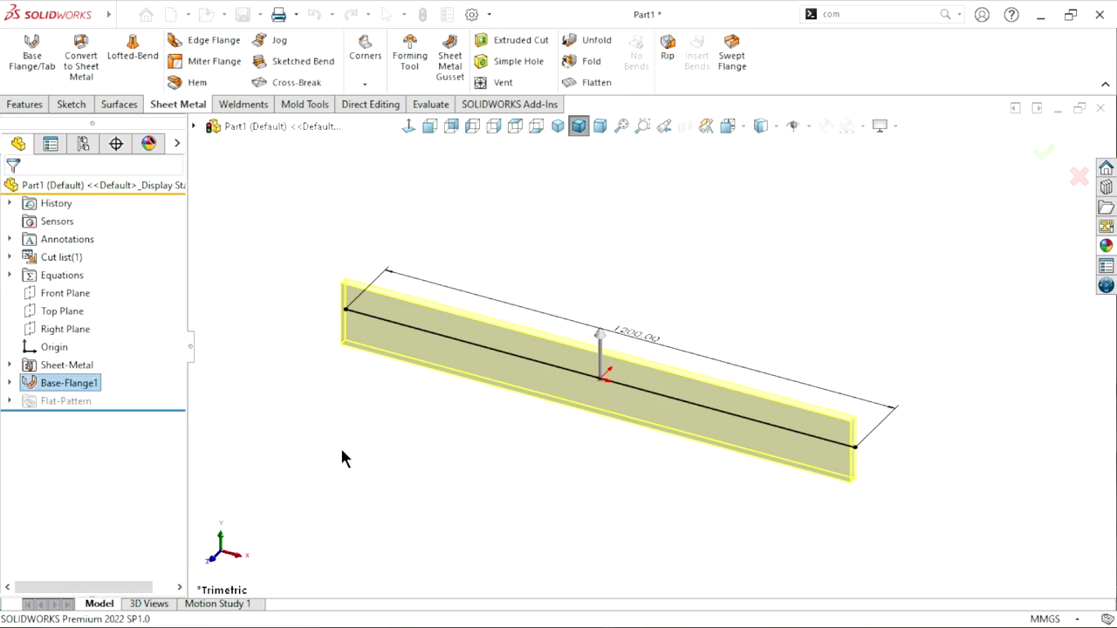
{"action": "mouse_move", "coordinate": [342, 452]}
{"action": "middle_mouse_down"}
{"action": "mouse_move", "coordinate": [474, 381]}
{"action": "mouse_move", "coordinate": [581, 389]}
{"action": "mouse_move", "coordinate": [455, 419]}
{"action": "mouse_move", "coordinate": [546, 427]}
{"action": "mouse_move", "coordinate": [559, 300]}
{"action": "mouse_move", "coordinate": [516, 411]}
{"action": "mouse_move", "coordinate": [531, 401]}
{"action": "mouse_move", "coordinate": [603, 404]}
{"action": "mouse_move", "coordinate": [725, 364]}
{"action": "mouse_move", "coordinate": [602, 364]}
{"action": "mouse_move", "coordinate": [568, 441]}
{"action": "middle_mouse_up"}
Step: Start a sketch on the flange's large face, viewed face-on
{"action": "left_click", "coordinate": [591, 399]}
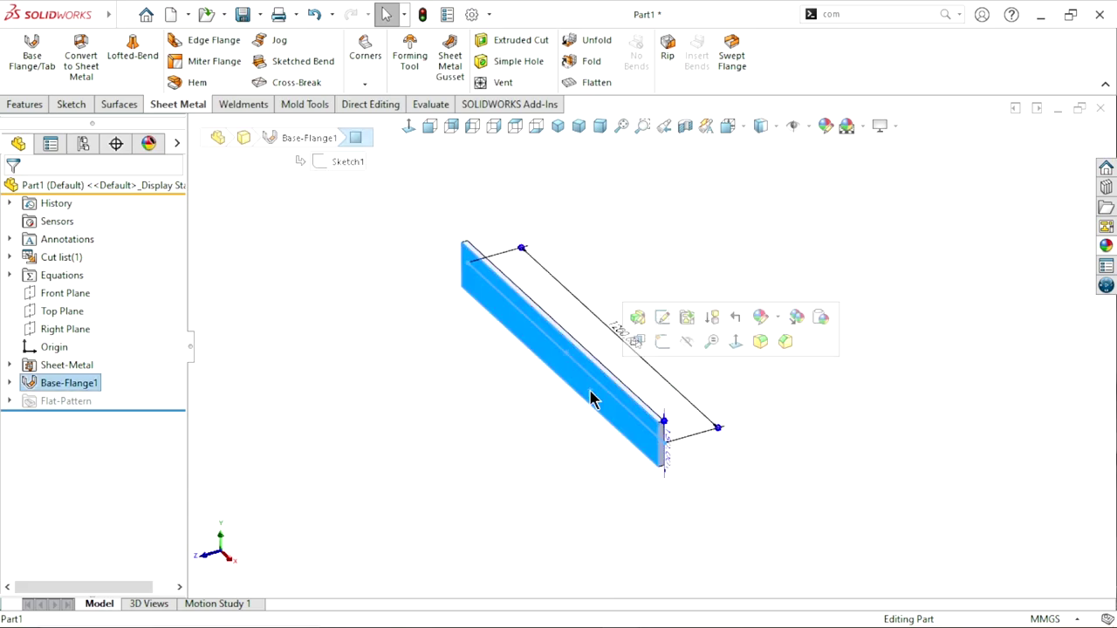
{"action": "left_click", "coordinate": [567, 227]}
{"action": "left_click", "coordinate": [558, 125]}
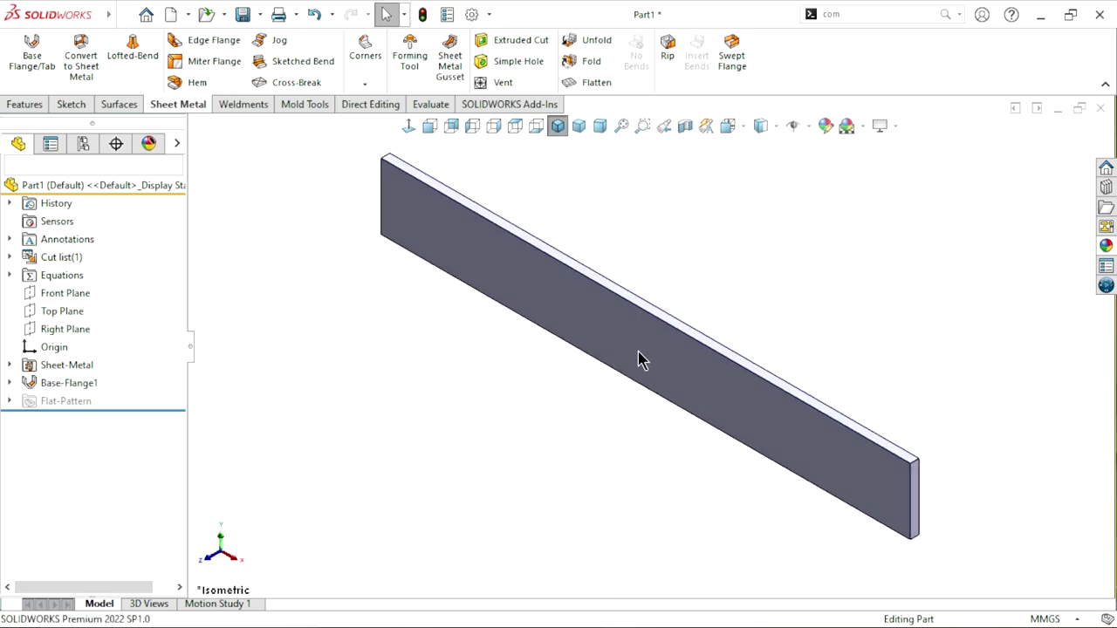
{"action": "left_click", "coordinate": [661, 355]}
{"action": "left_click", "coordinate": [728, 299]}
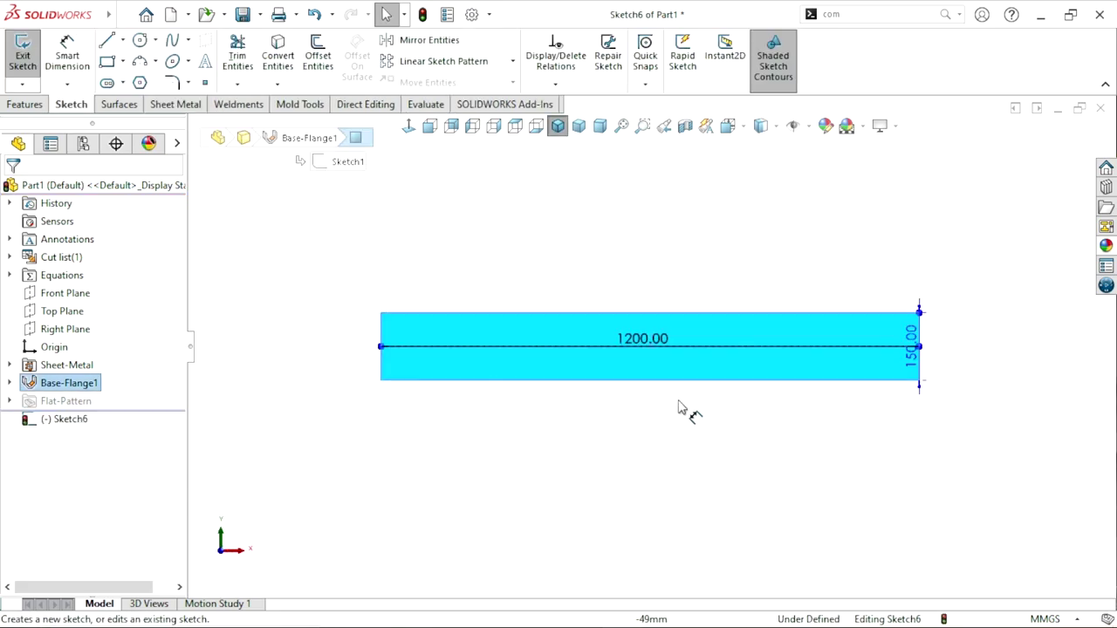
{"action": "key", "text": "ctrl+1"}
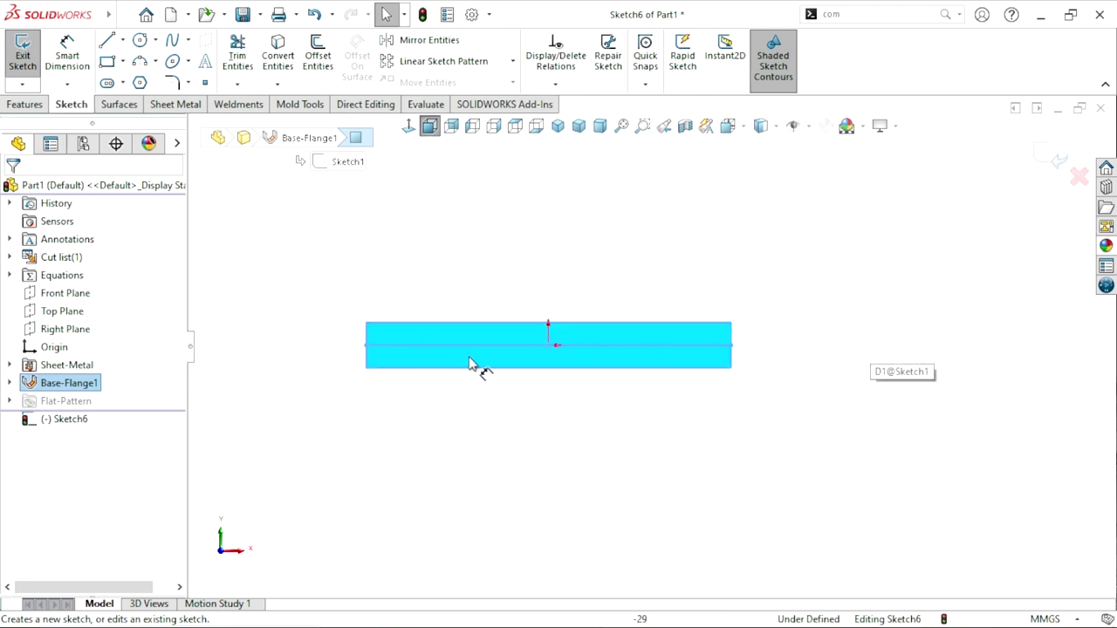
{"action": "scroll", "coordinate": [469, 364], "scroll_direction": "down", "scroll_amount": 3}
Step: Draw a vertical line across the strip
{"action": "left_click", "coordinate": [106, 40]}
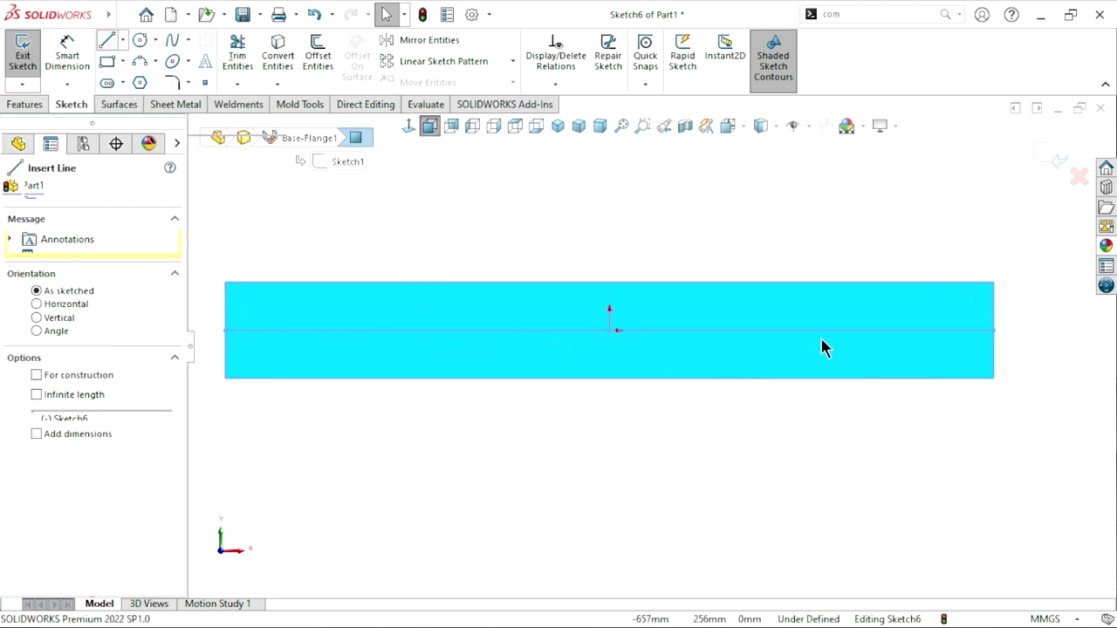
{"action": "left_click", "coordinate": [723, 378]}
{"action": "right_click", "coordinate": [671, 241]}
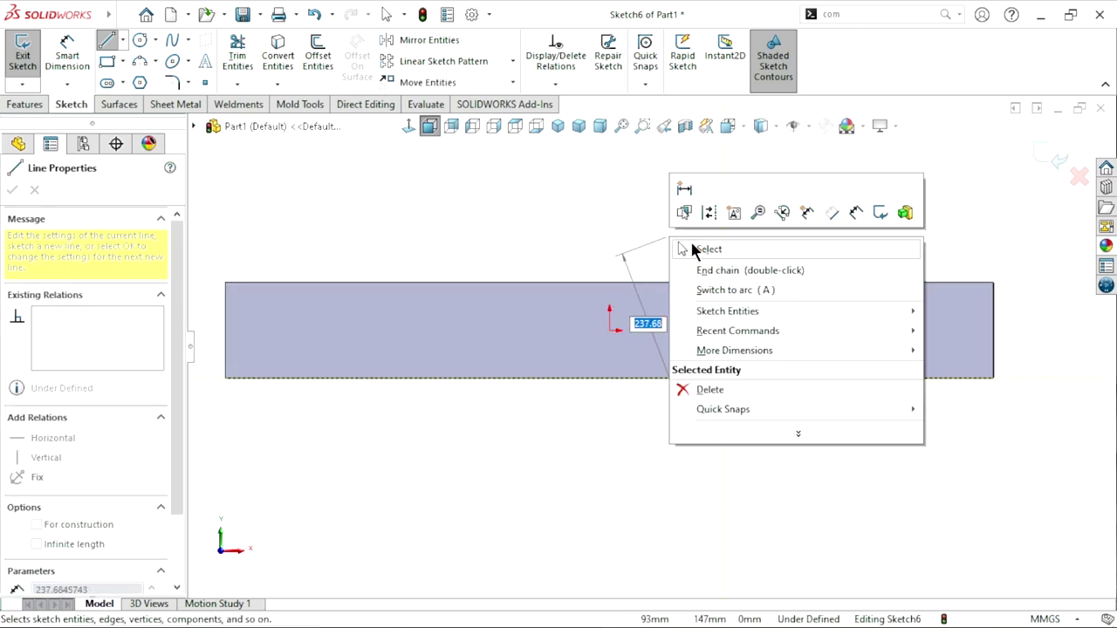
{"action": "left_click", "coordinate": [693, 250]}
{"action": "scroll", "coordinate": [872, 336], "scroll_direction": "up", "scroll_amount": 2}
Step: Dimension the line from the strip's right edge, undoing a mistaken 61 mm entry
{"action": "left_click", "coordinate": [70, 60]}
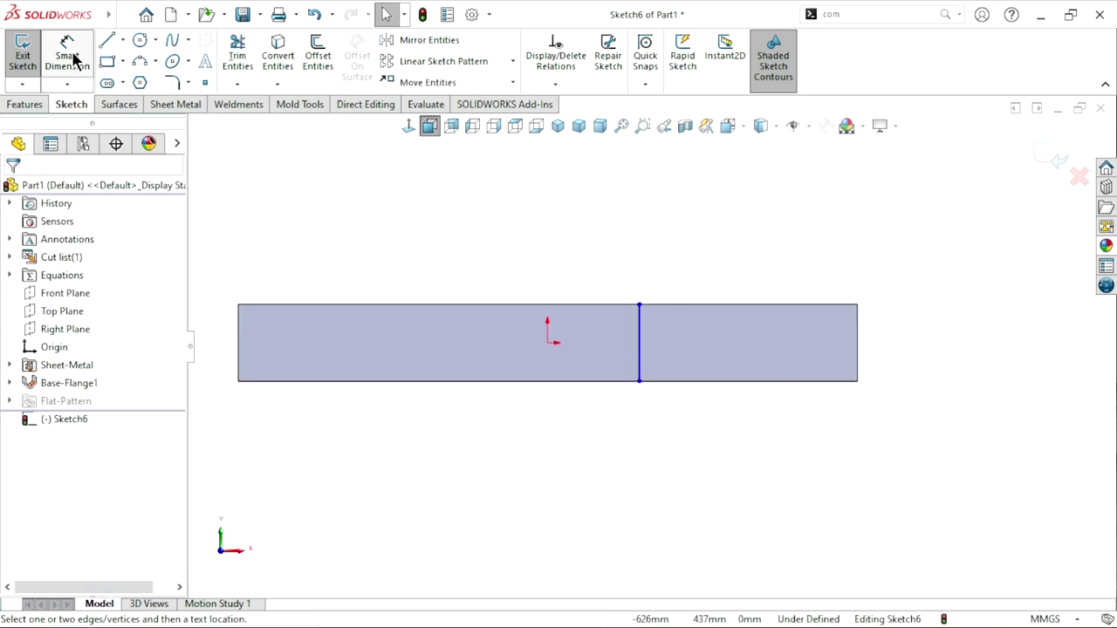
{"action": "left_click", "coordinate": [858, 344]}
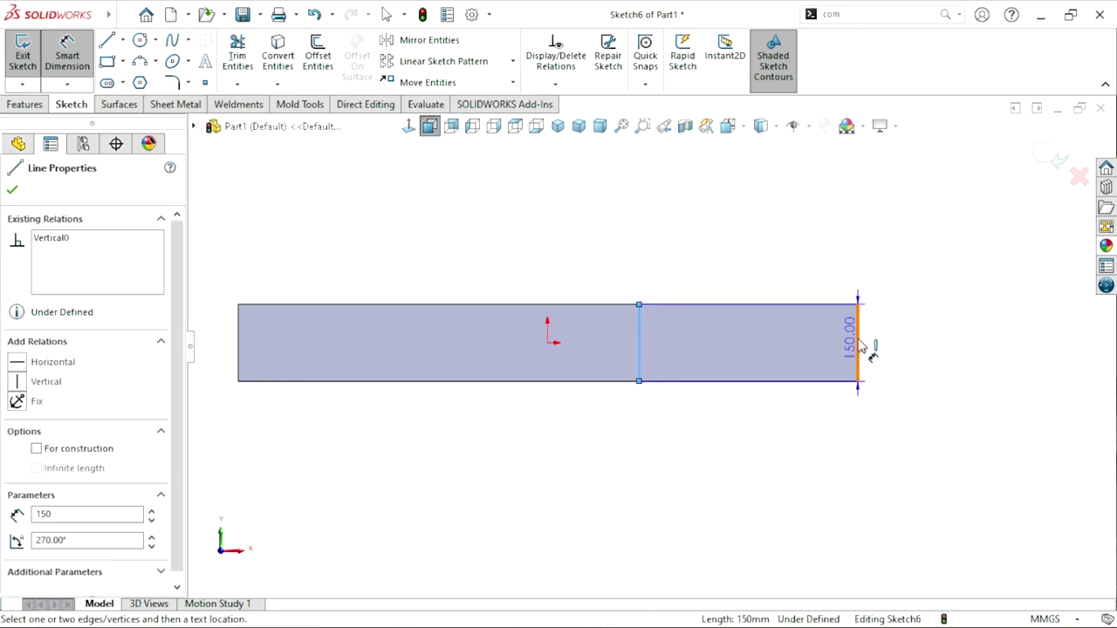
{"action": "left_click", "coordinate": [639, 331]}
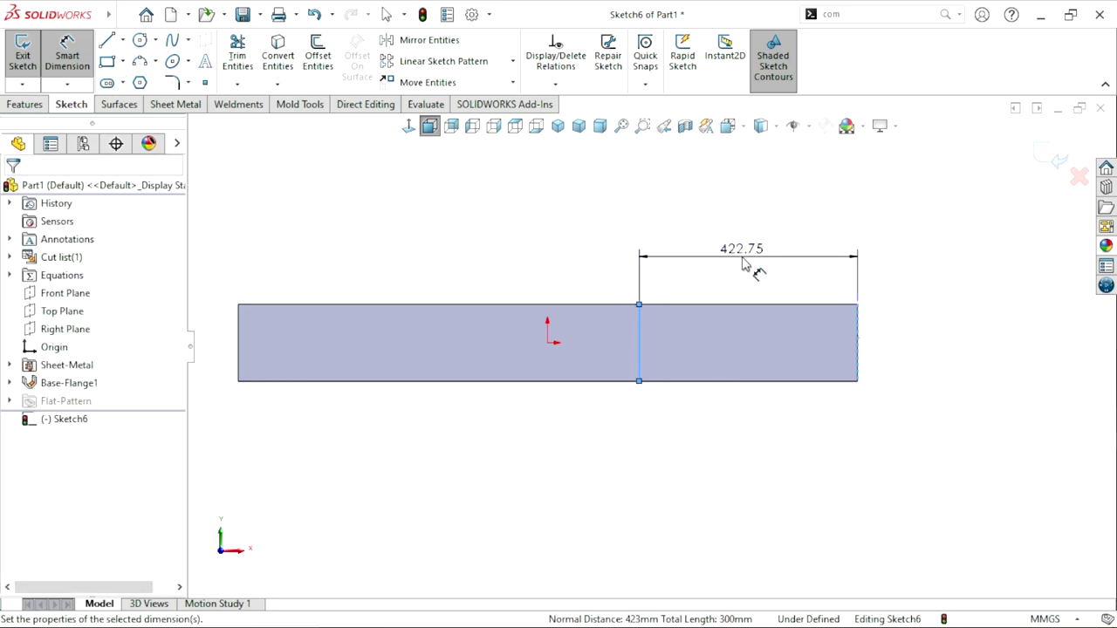
{"action": "left_click", "coordinate": [744, 263]}
{"action": "type", "text": "61"}
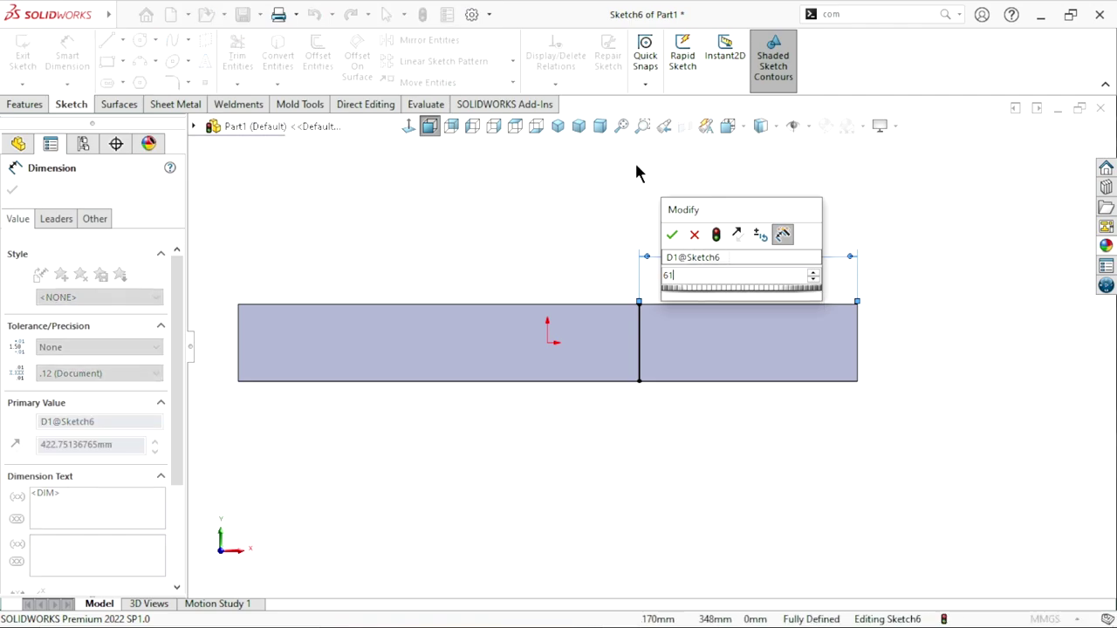
{"action": "key", "text": "Return"}
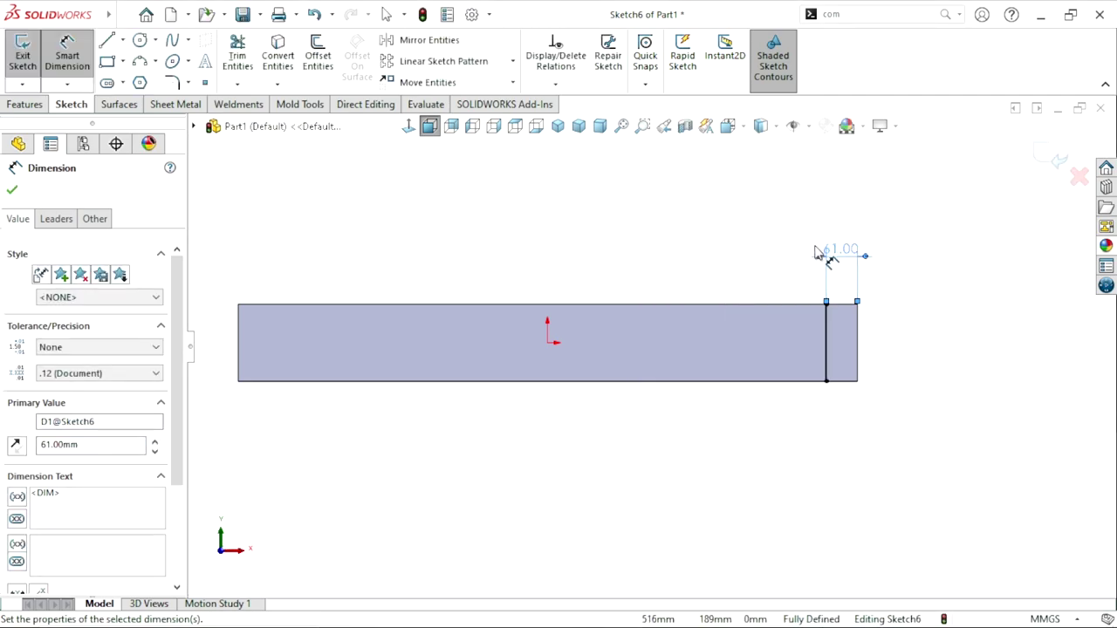
{"action": "key", "text": "Escape"}
{"action": "key", "text": "ctrl+z"}
{"action": "key", "text": "Escape"}
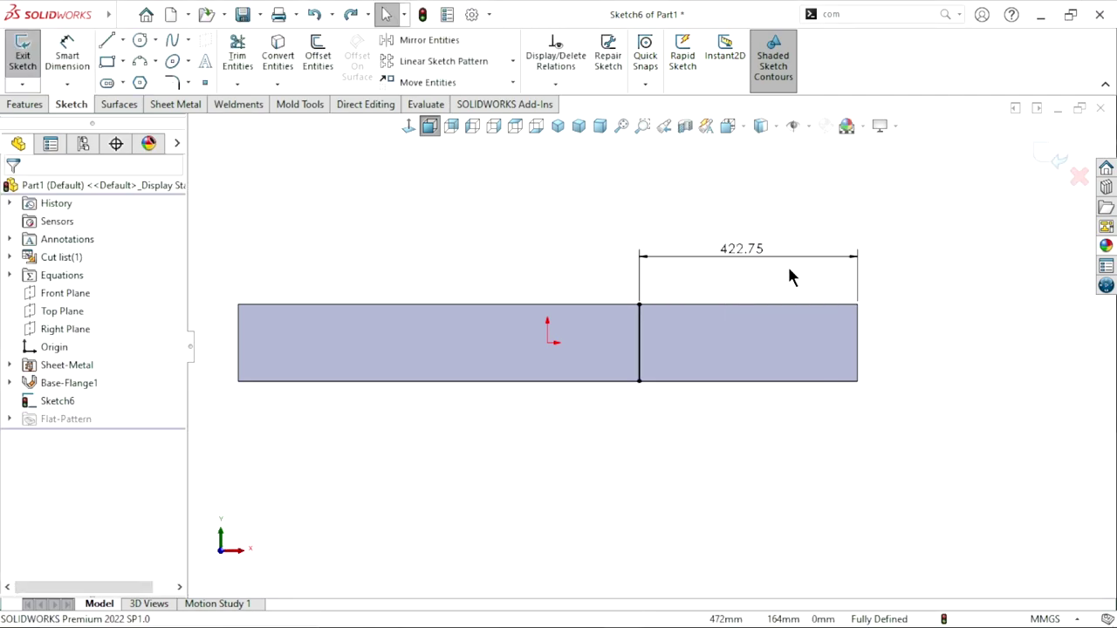
Step: Change the distance to 610 mm and exit the sketch
{"action": "left_click", "coordinate": [746, 258]}
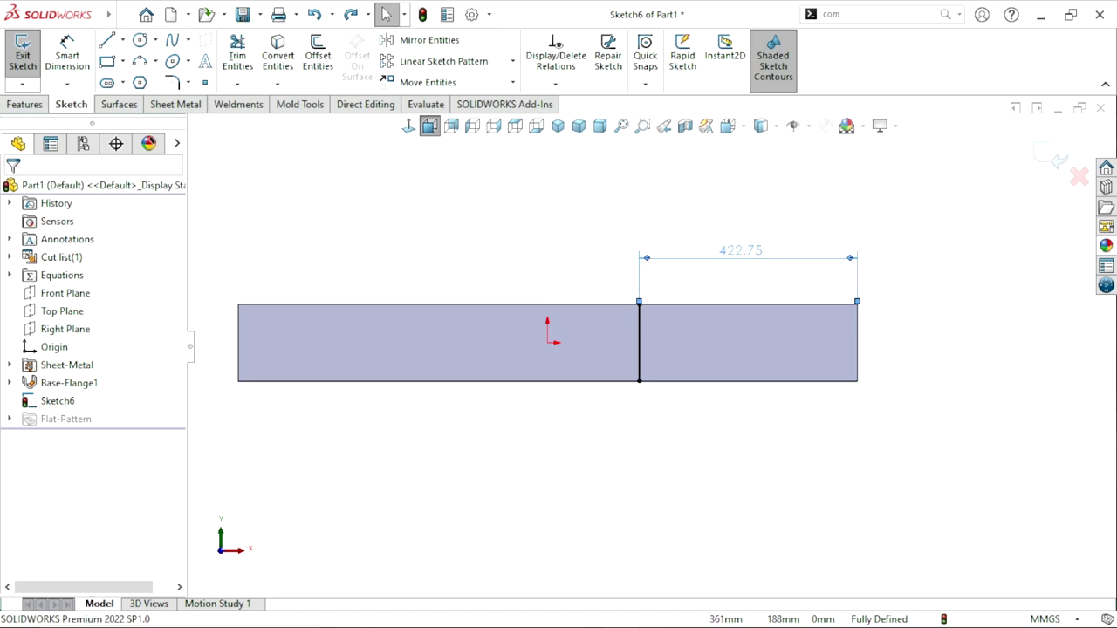
{"action": "double_click", "coordinate": [731, 250]}
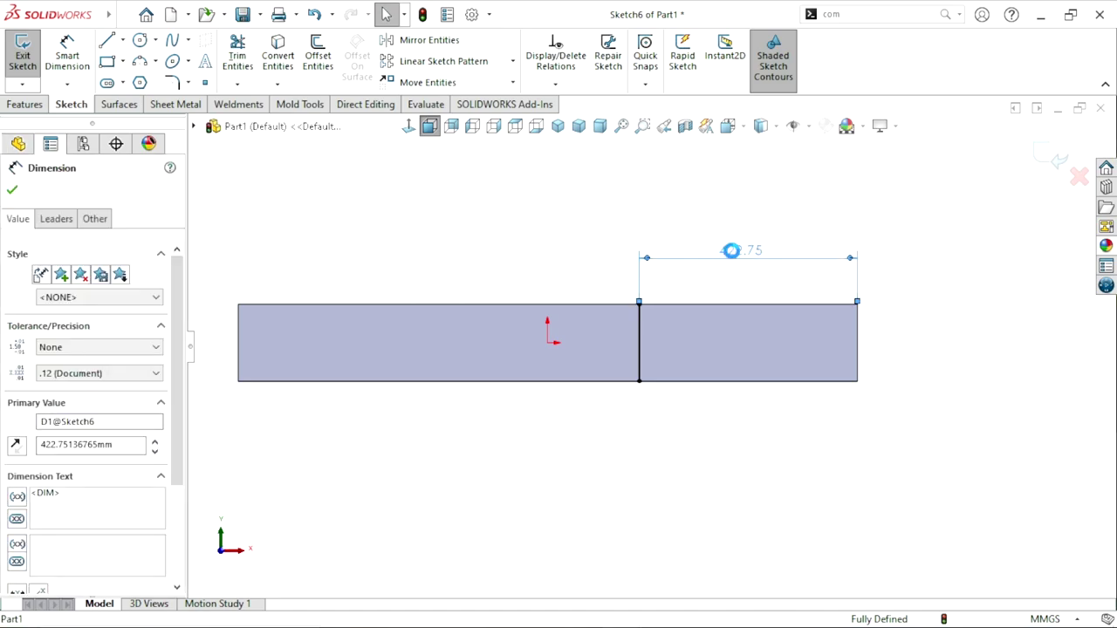
{"action": "type", "text": "610"}
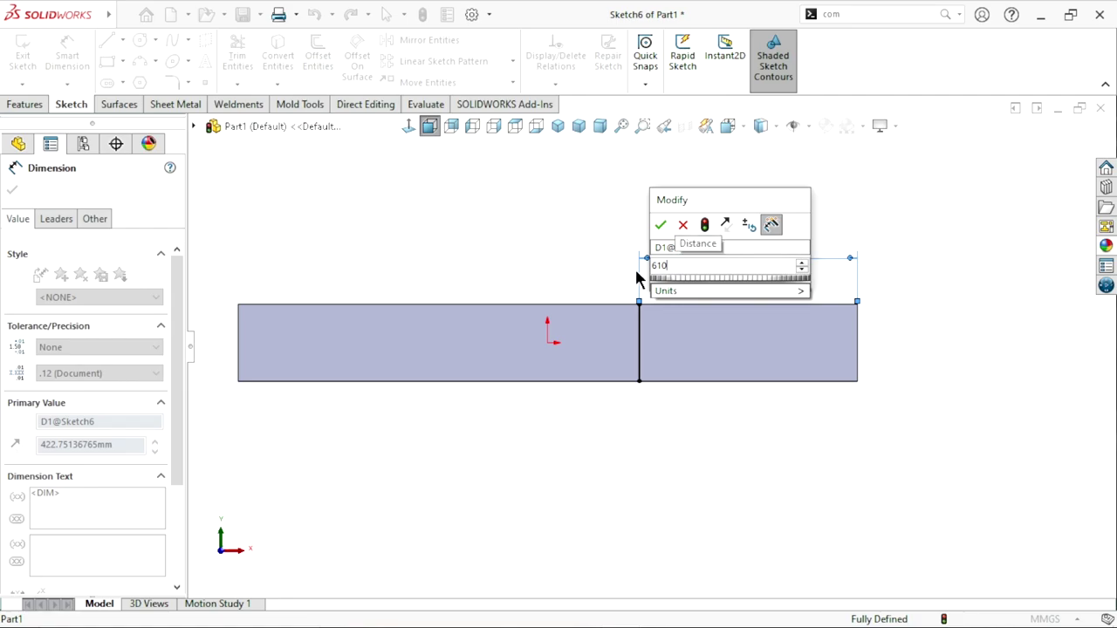
{"action": "key", "text": "Escape"}
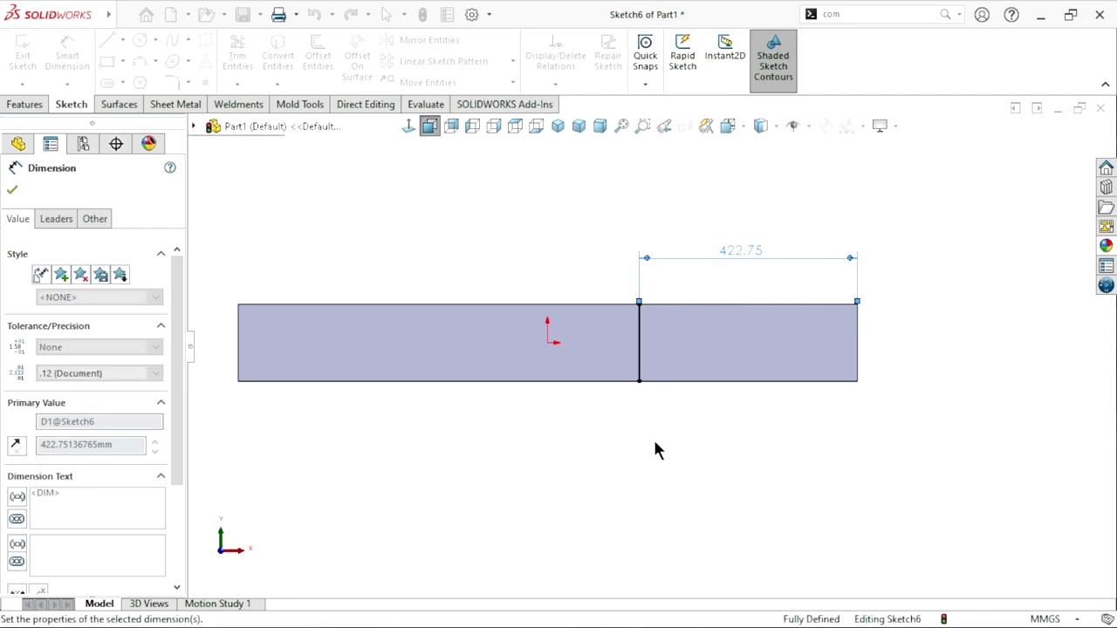
{"action": "left_click", "coordinate": [631, 474]}
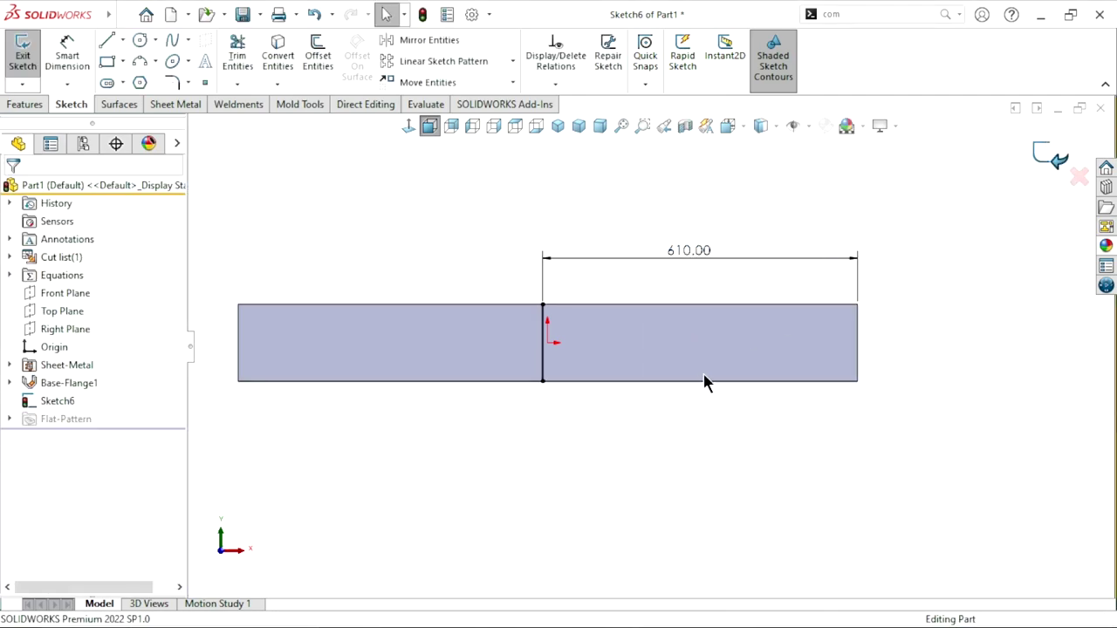
{"action": "key", "text": "ctrl+b"}
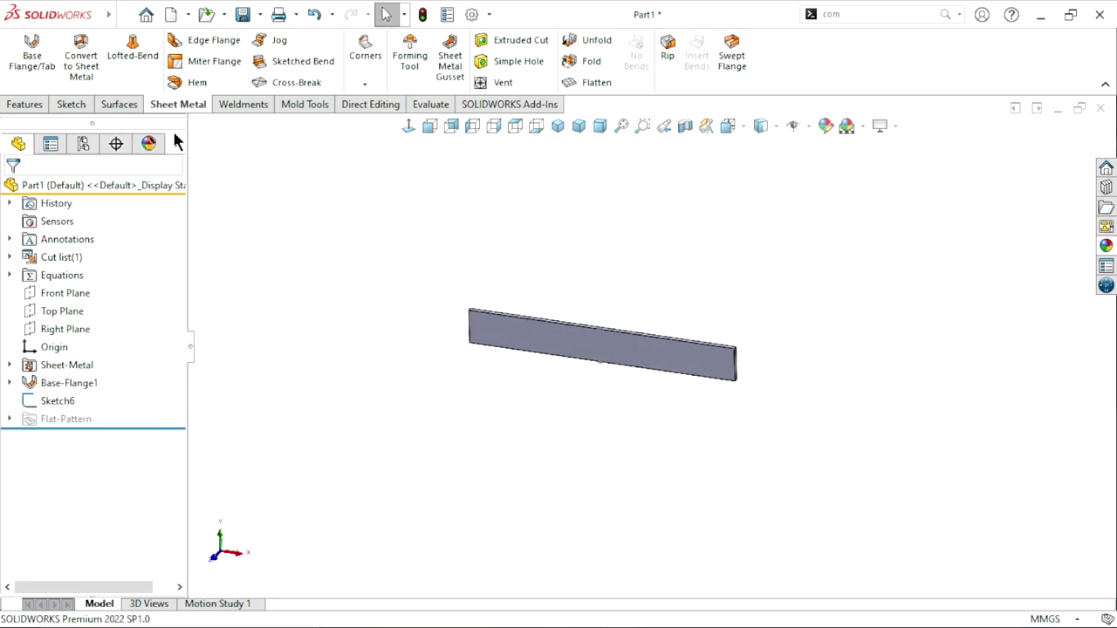
Step: Start a sketched bend using the new sketch line as the bend line
{"action": "left_click", "coordinate": [303, 61]}
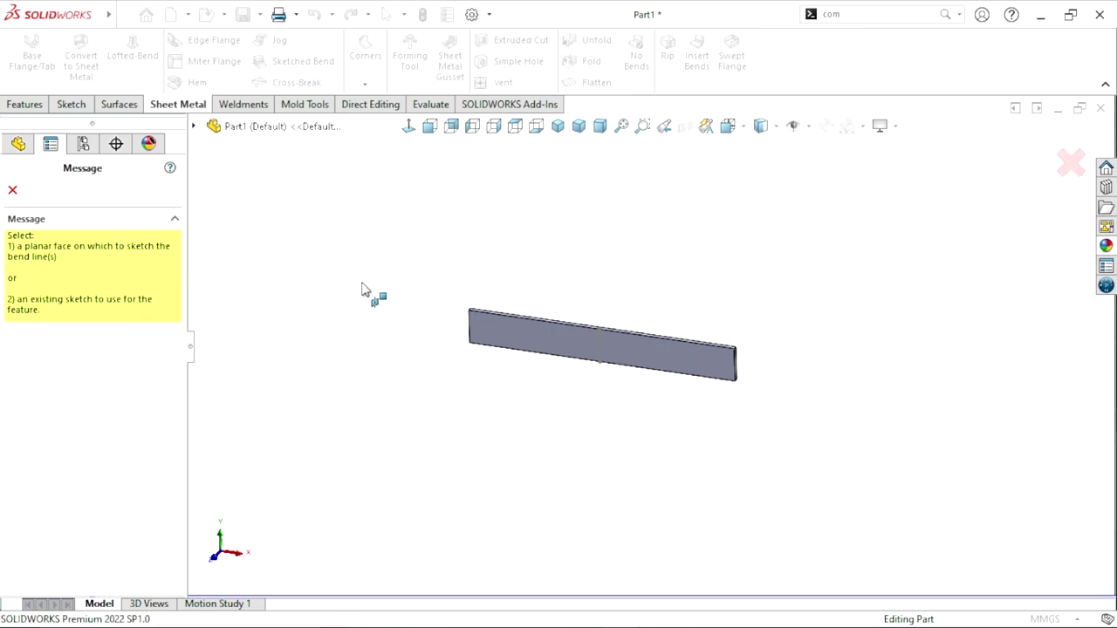
{"action": "scroll", "coordinate": [624, 342], "scroll_direction": "down", "scroll_amount": 3}
{"action": "scroll", "coordinate": [602, 349], "scroll_direction": "down", "scroll_amount": 2}
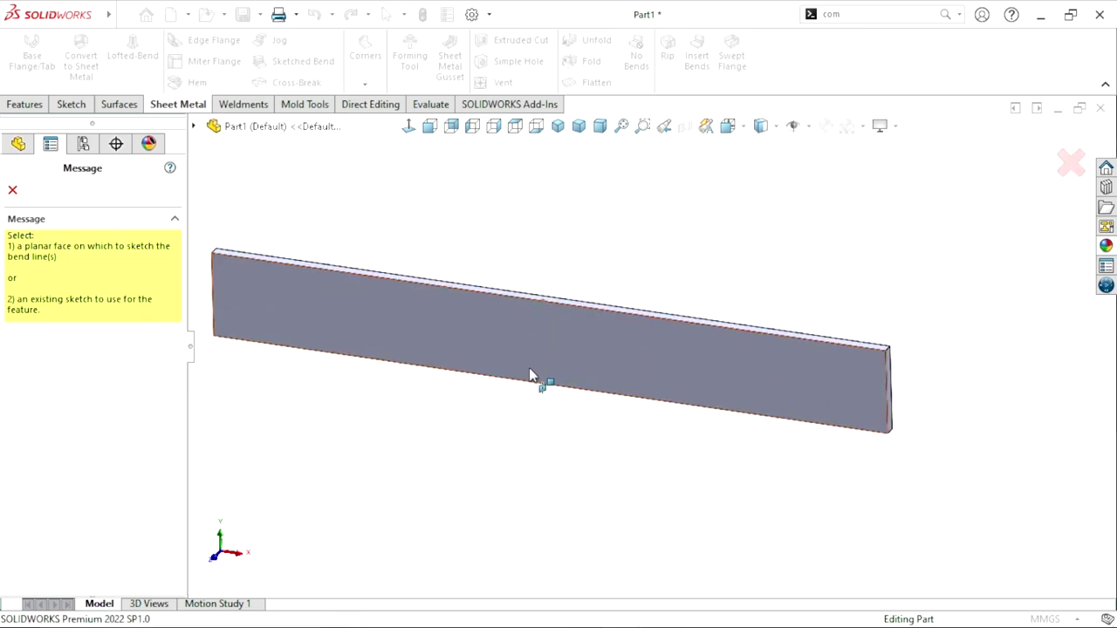
{"action": "left_click", "coordinate": [541, 318]}
{"action": "scroll", "coordinate": [410, 456], "scroll_direction": "up", "scroll_amount": 2}
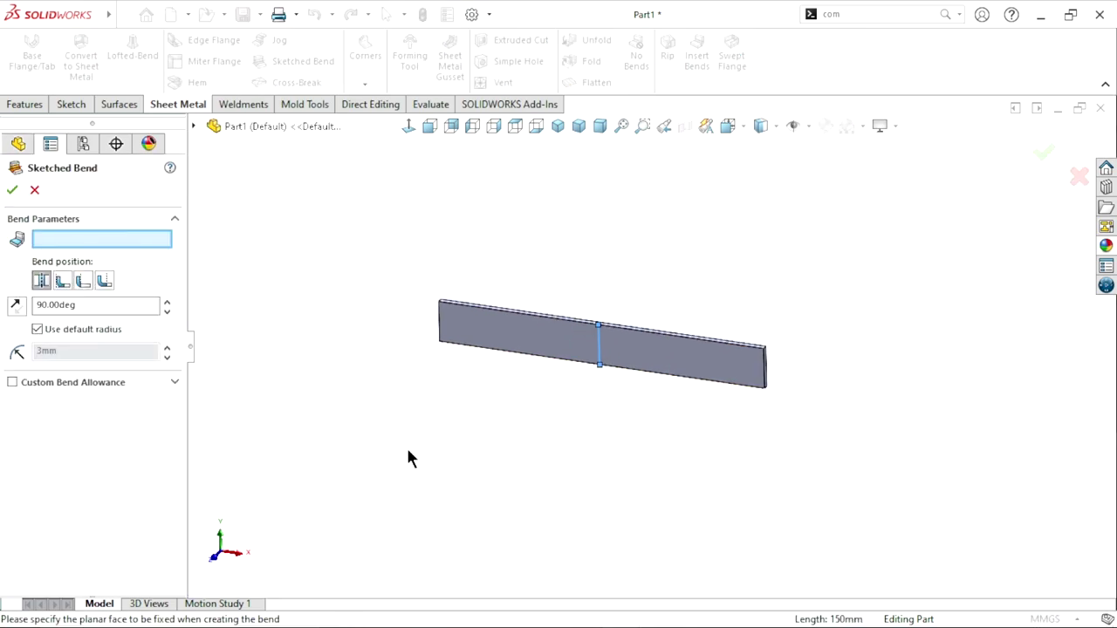
{"action": "scroll", "coordinate": [621, 396], "scroll_direction": "down", "scroll_amount": 2}
{"action": "mouse_move", "coordinate": [610, 413]}
{"action": "middle_mouse_down"}
{"action": "mouse_move", "coordinate": [588, 439]}
{"action": "mouse_move", "coordinate": [567, 435]}
{"action": "middle_mouse_up"}
{"action": "scroll", "coordinate": [506, 391], "scroll_direction": "up", "scroll_amount": 2}
{"action": "scroll", "coordinate": [675, 327], "scroll_direction": "down", "scroll_amount": 2}
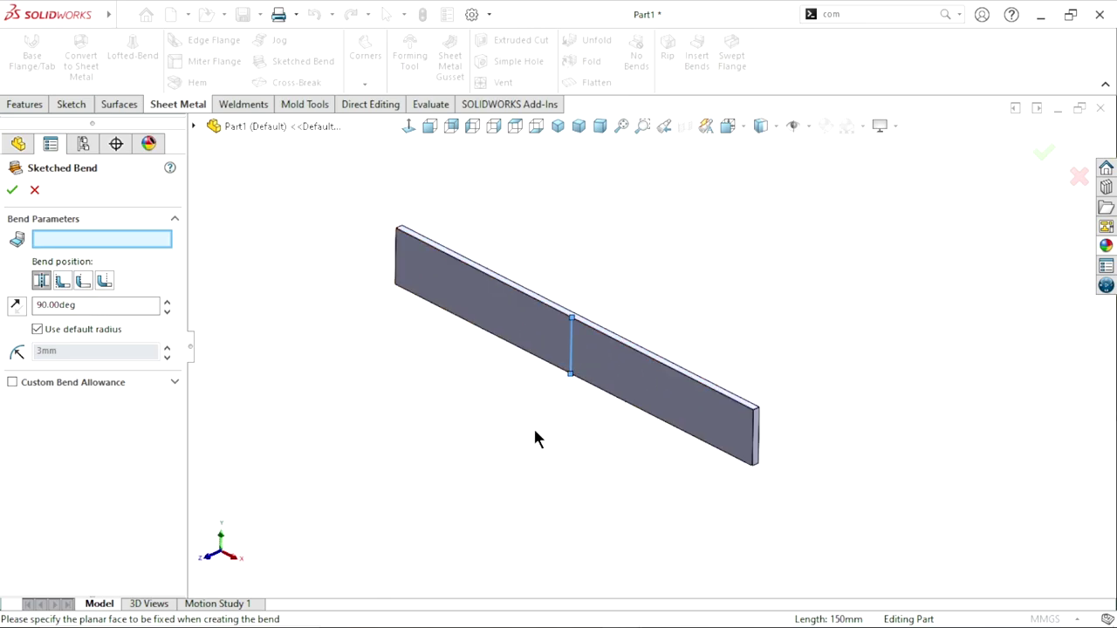
{"action": "scroll", "coordinate": [655, 376], "scroll_direction": "up", "scroll_amount": 2}
{"action": "scroll", "coordinate": [702, 367], "scroll_direction": "down", "scroll_amount": 3}
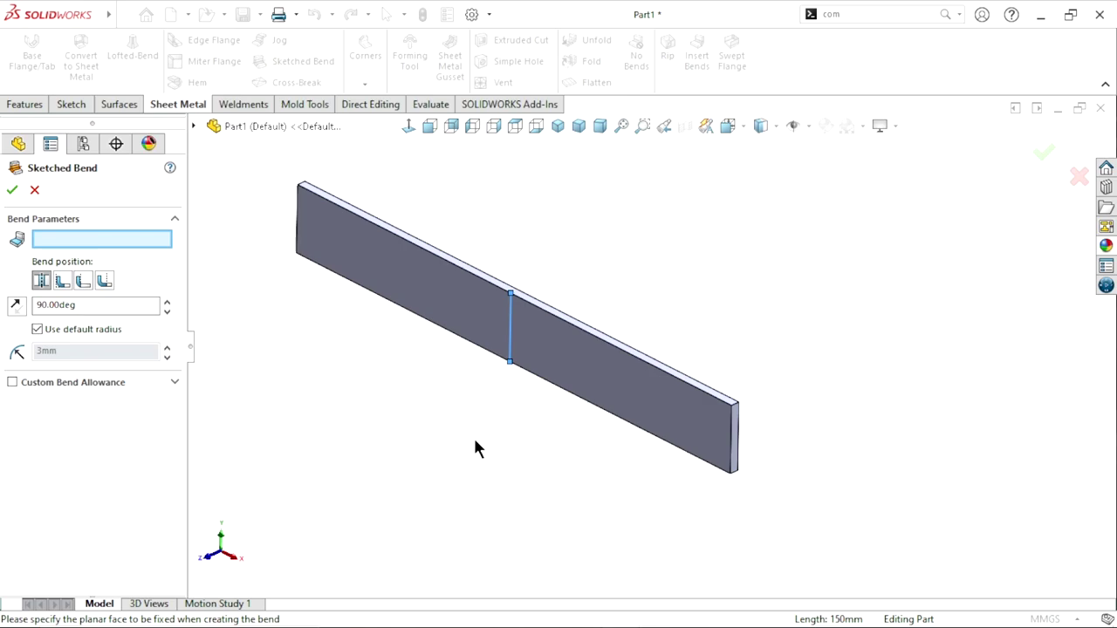
{"action": "scroll", "coordinate": [474, 447], "scroll_direction": "up", "scroll_amount": 2}
{"action": "scroll", "coordinate": [646, 367], "scroll_direction": "down", "scroll_amount": 2}
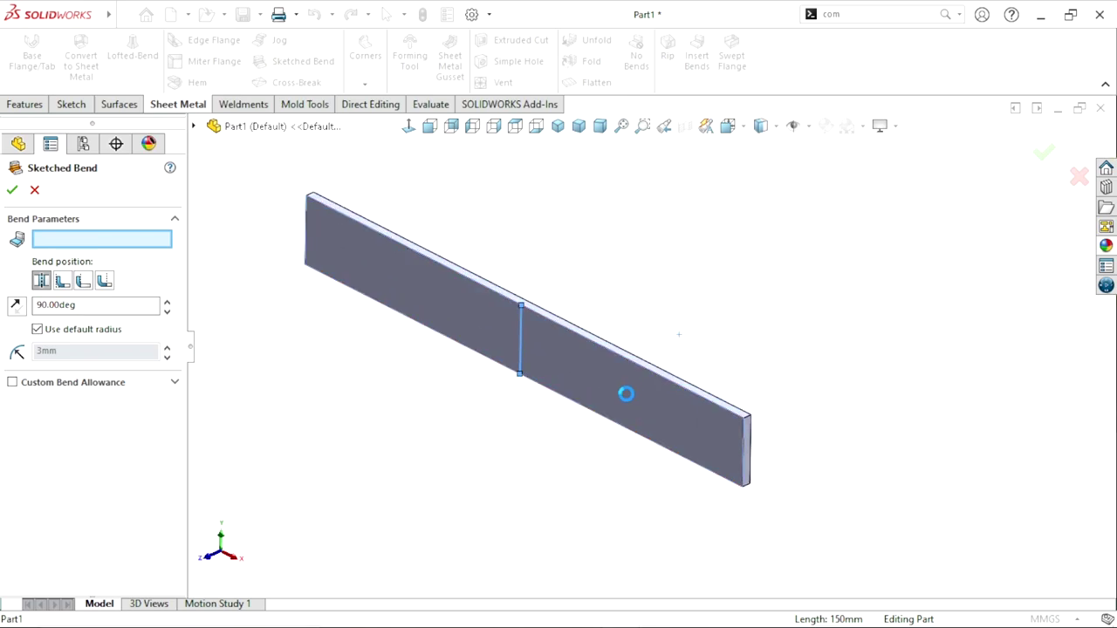
Step: Keep the right portion of the strip fixed and set the bend angle to 15°
{"action": "left_click", "coordinate": [628, 391]}
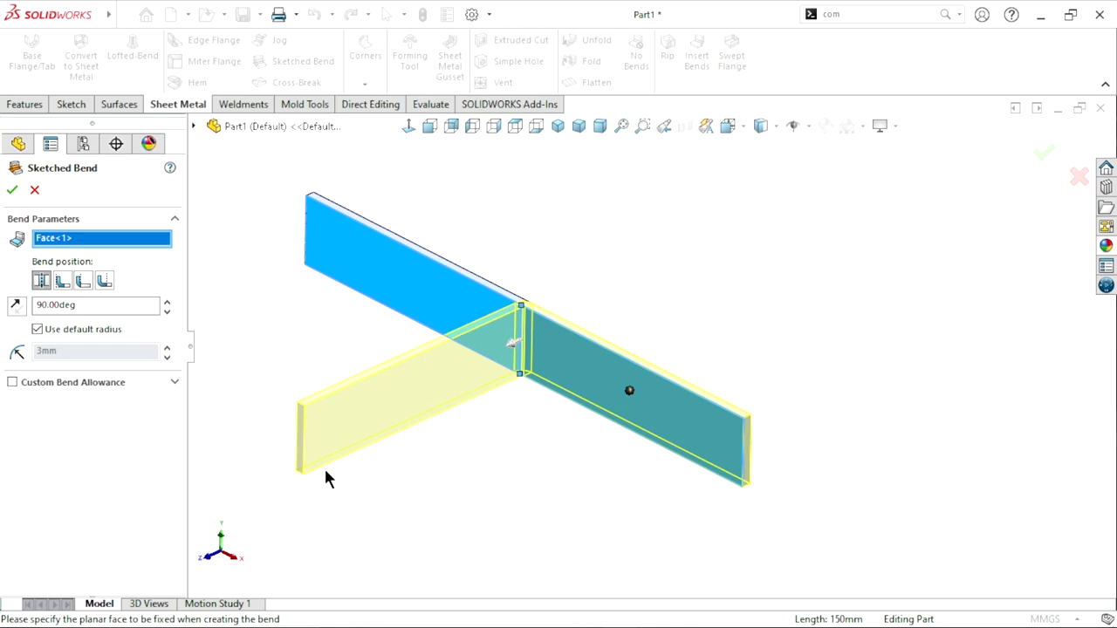
{"action": "left_click_drag", "start_coordinate": [96, 306], "coordinate": [2, 314]}
{"action": "type", "text": "15"}
{"action": "key", "text": "Return"}
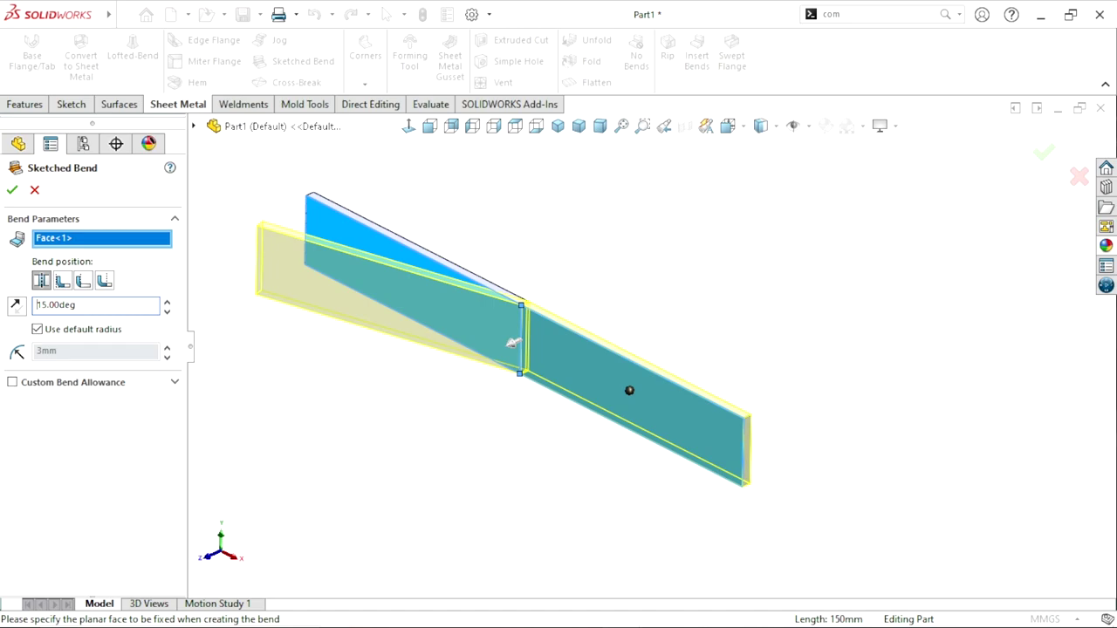
Step: Reverse the bend direction
{"action": "left_click_drag", "start_coordinate": [87, 306], "coordinate": [17, 311]}
{"action": "scroll", "coordinate": [378, 466], "scroll_direction": "up", "scroll_amount": 3}
{"action": "scroll", "coordinate": [336, 451], "scroll_direction": "down", "scroll_amount": 2}
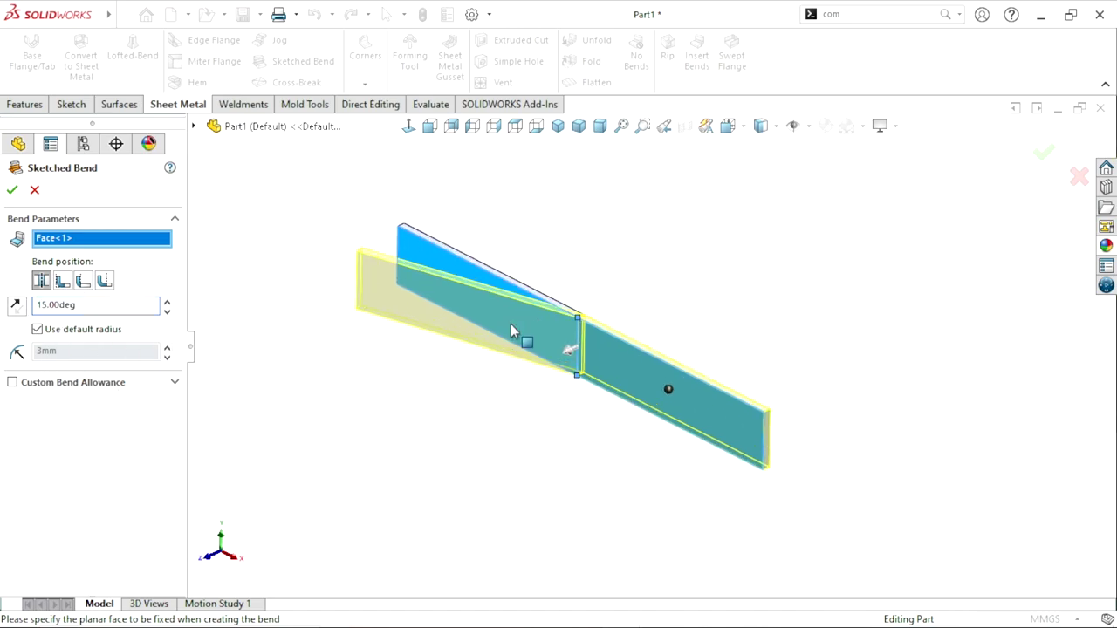
{"action": "scroll", "coordinate": [467, 382], "scroll_direction": "up", "scroll_amount": 1}
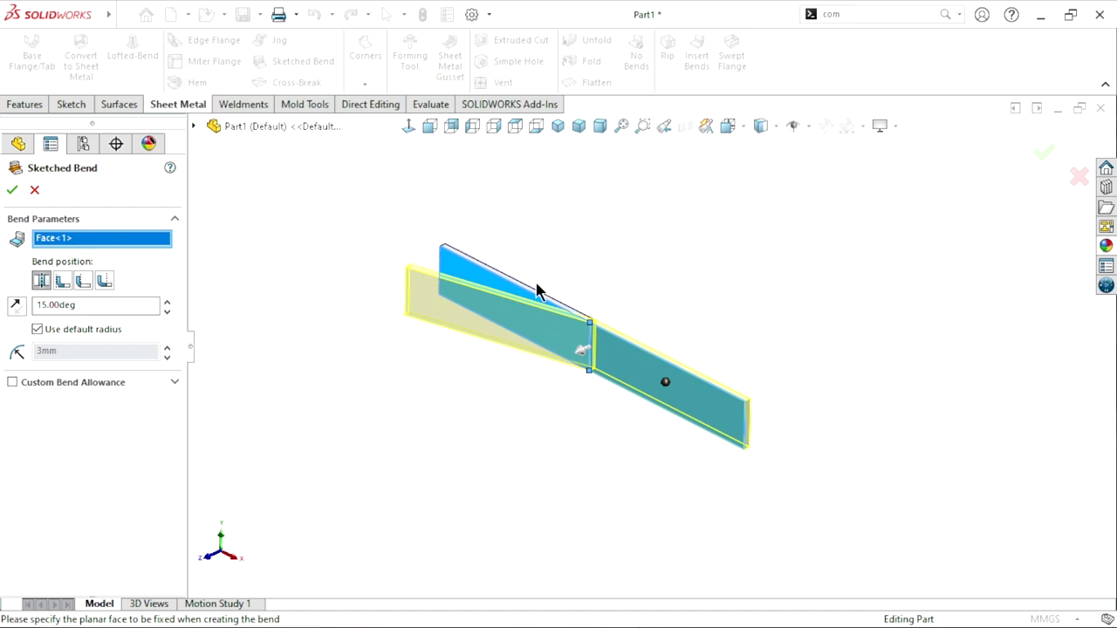
{"action": "scroll", "coordinate": [550, 328], "scroll_direction": "up", "scroll_amount": 1}
{"action": "scroll", "coordinate": [576, 327], "scroll_direction": "down", "scroll_amount": 2}
{"action": "scroll", "coordinate": [690, 336], "scroll_direction": "down", "scroll_amount": 1}
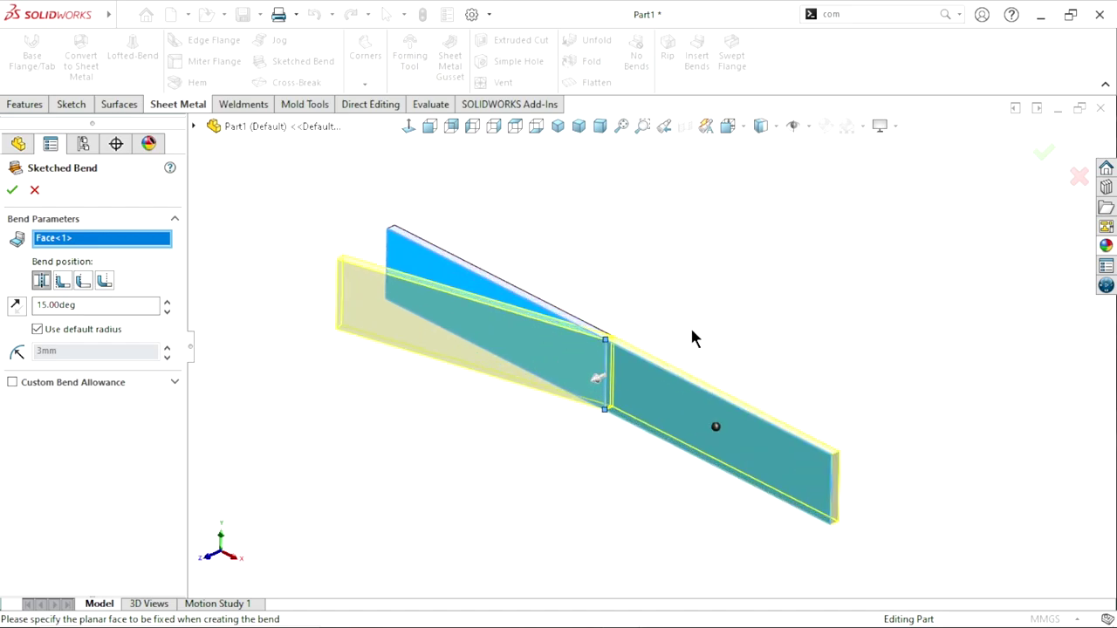
{"action": "left_click", "coordinate": [16, 304]}
{"action": "scroll", "coordinate": [441, 433], "scroll_direction": "up", "scroll_amount": 1}
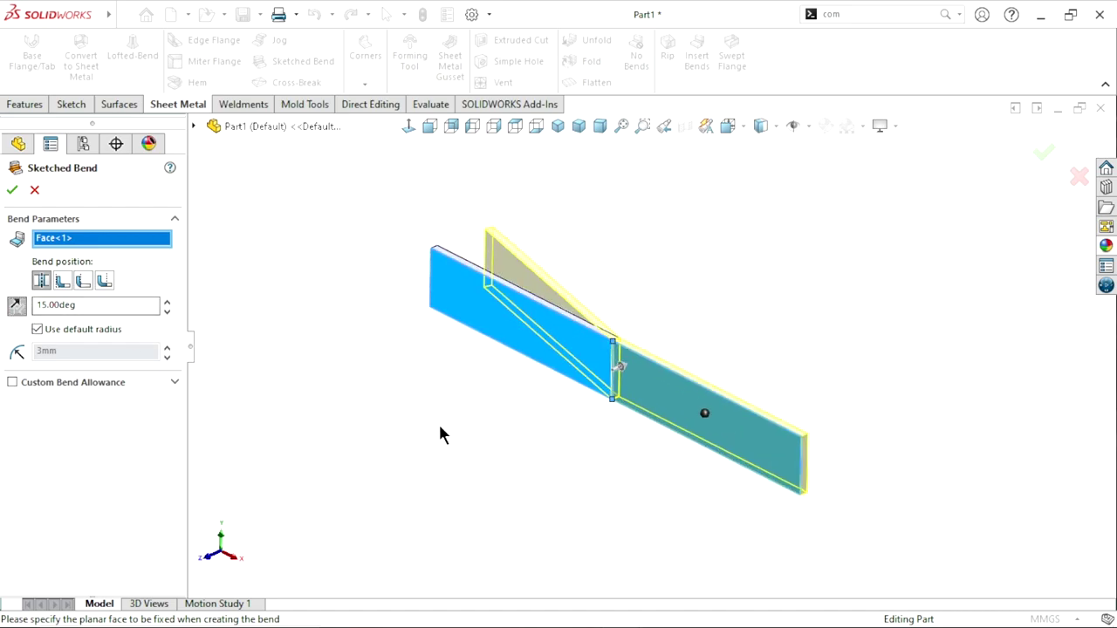
{"action": "scroll", "coordinate": [758, 375], "scroll_direction": "up", "scroll_amount": 1}
{"action": "scroll", "coordinate": [639, 408], "scroll_direction": "down", "scroll_amount": 2}
{"action": "scroll", "coordinate": [640, 407], "scroll_direction": "down", "scroll_amount": 1}
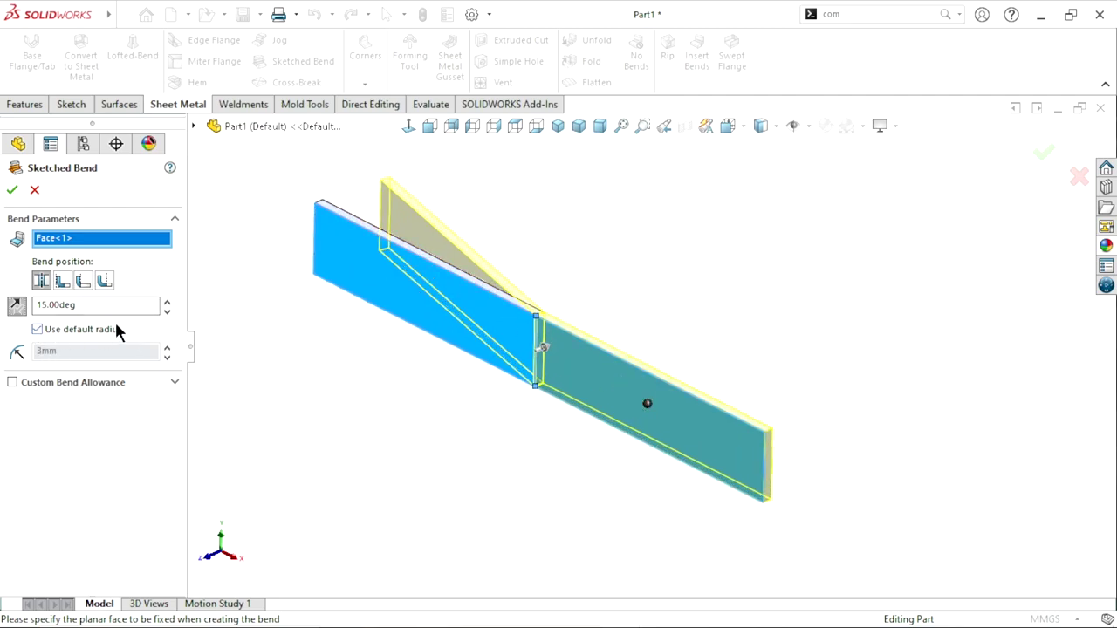
Step: Give the bend a custom 350 mm radius with Bend Centerline position and accept it
{"action": "left_click", "coordinate": [38, 330]}
{"action": "type", "text": "350"}
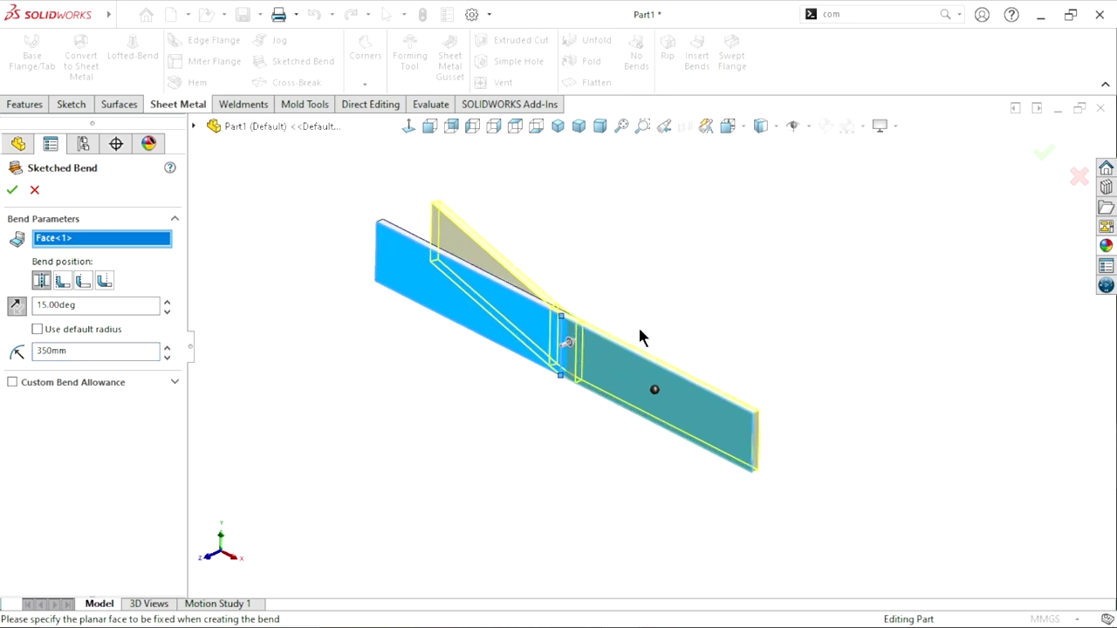
{"action": "scroll", "coordinate": [705, 341], "scroll_direction": "down", "scroll_amount": 1}
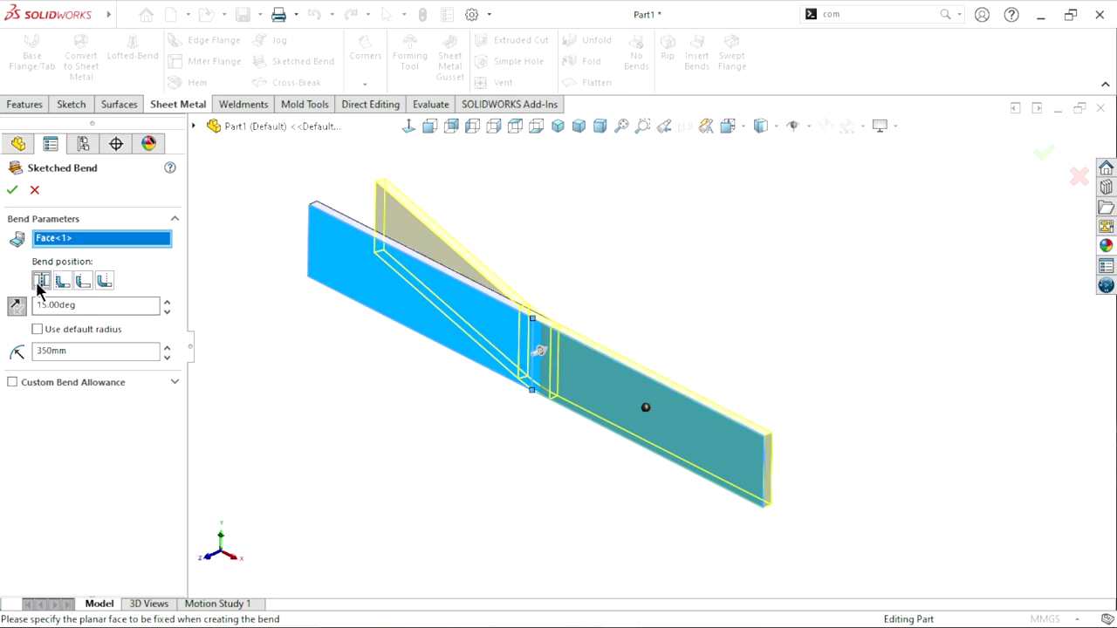
{"action": "left_click", "coordinate": [68, 279]}
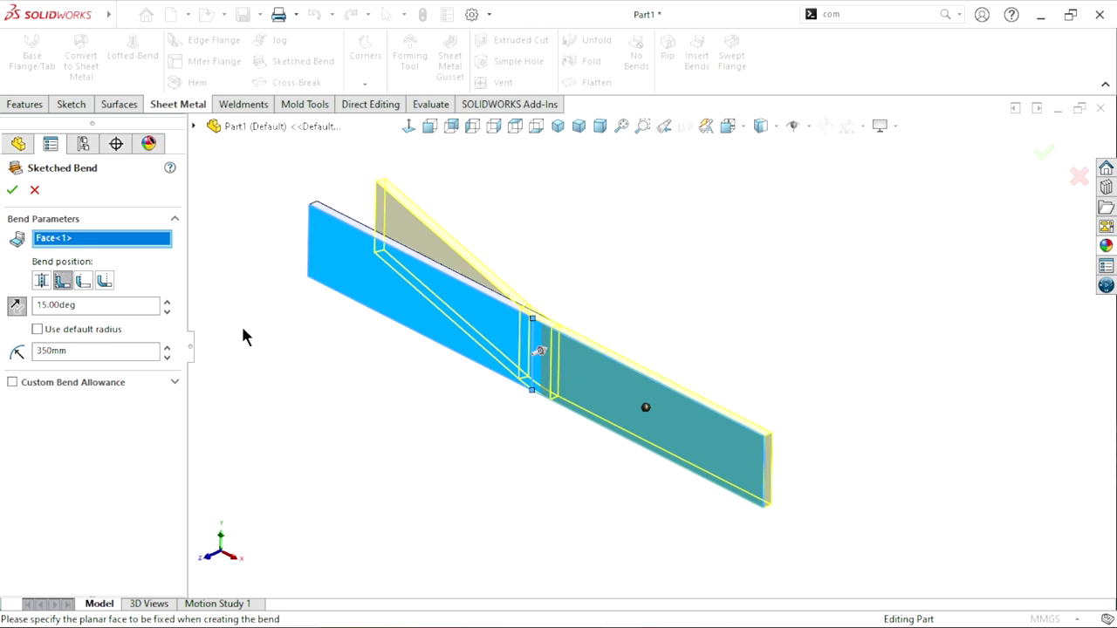
{"action": "left_click", "coordinate": [87, 288]}
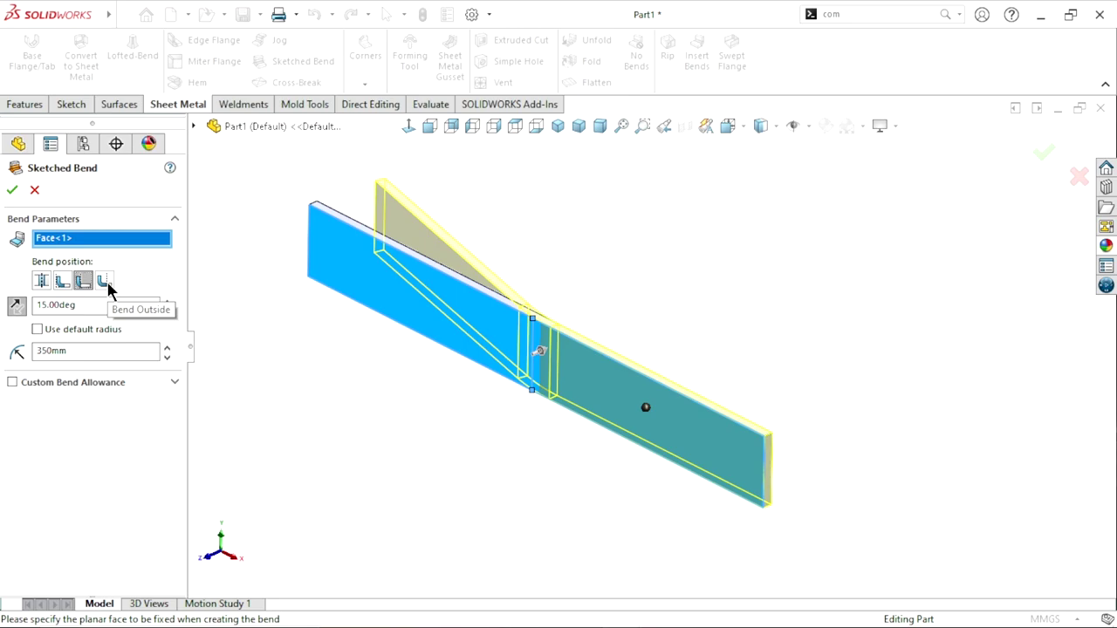
{"action": "left_click", "coordinate": [104, 281]}
{"action": "left_click", "coordinate": [85, 282]}
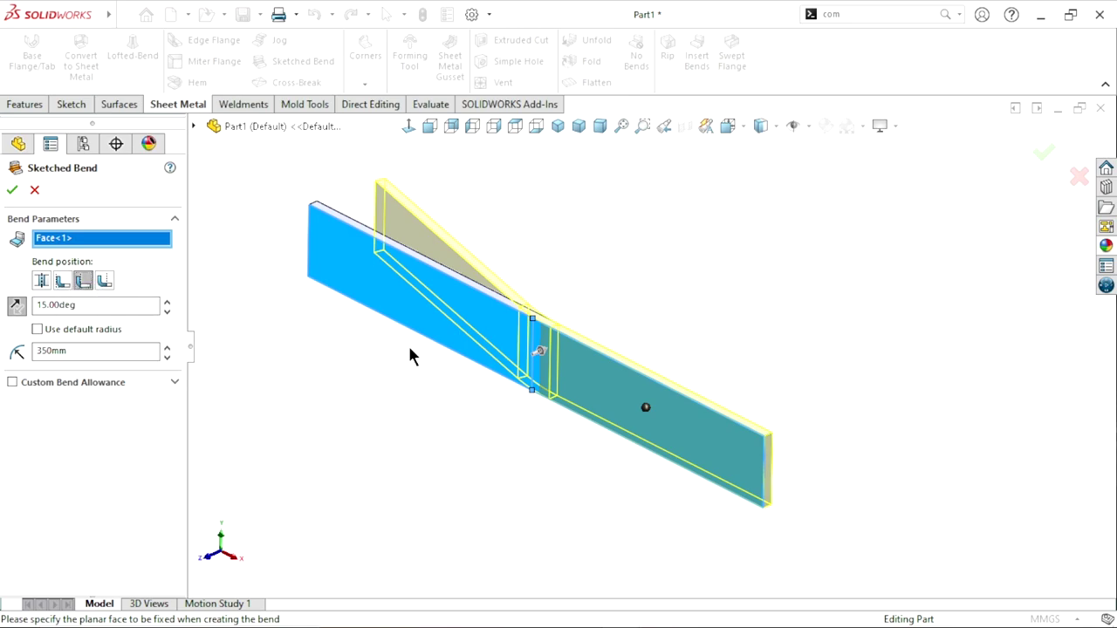
{"action": "left_click", "coordinate": [104, 282]}
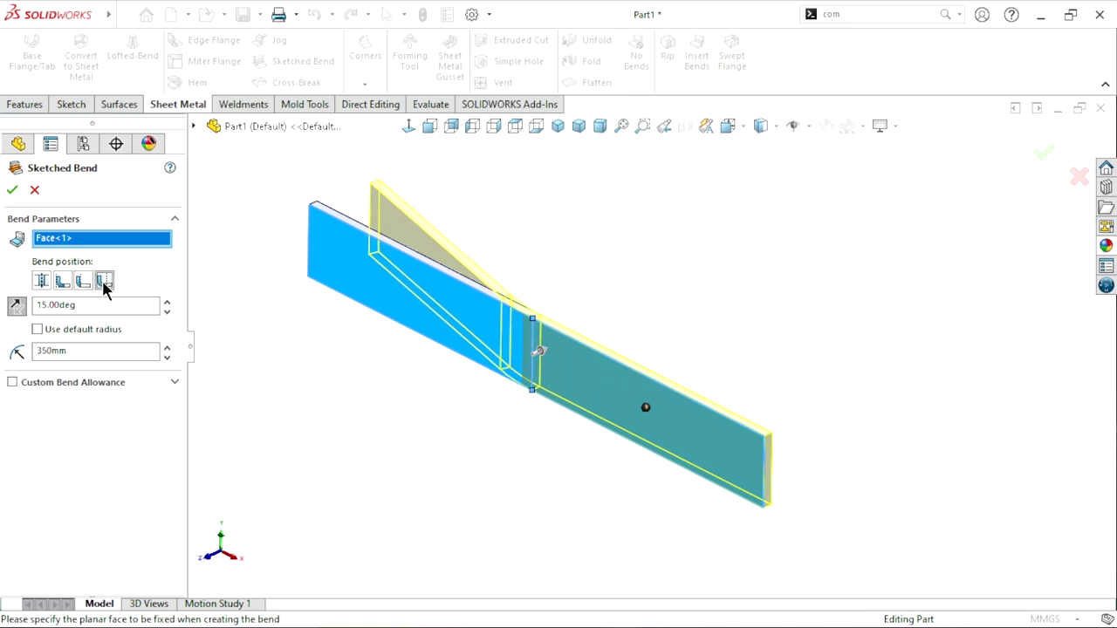
{"action": "left_click", "coordinate": [42, 285]}
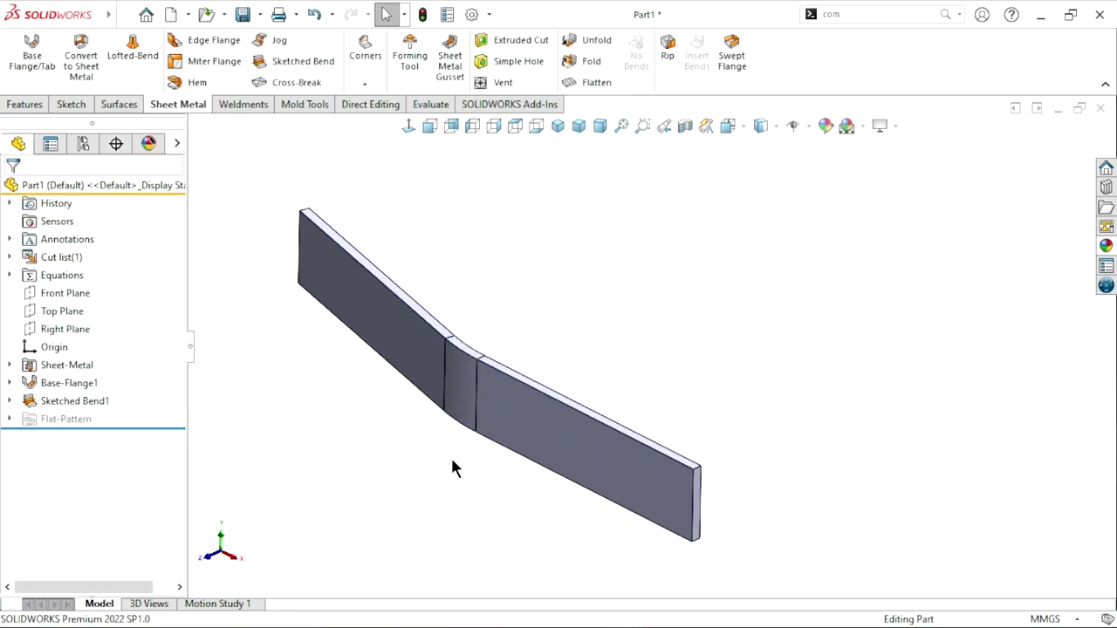
Step: Sketch a vertical line across the left flange face
{"action": "middle_click_drag", "start_coordinate": [430, 462], "coordinate": [443, 319]}
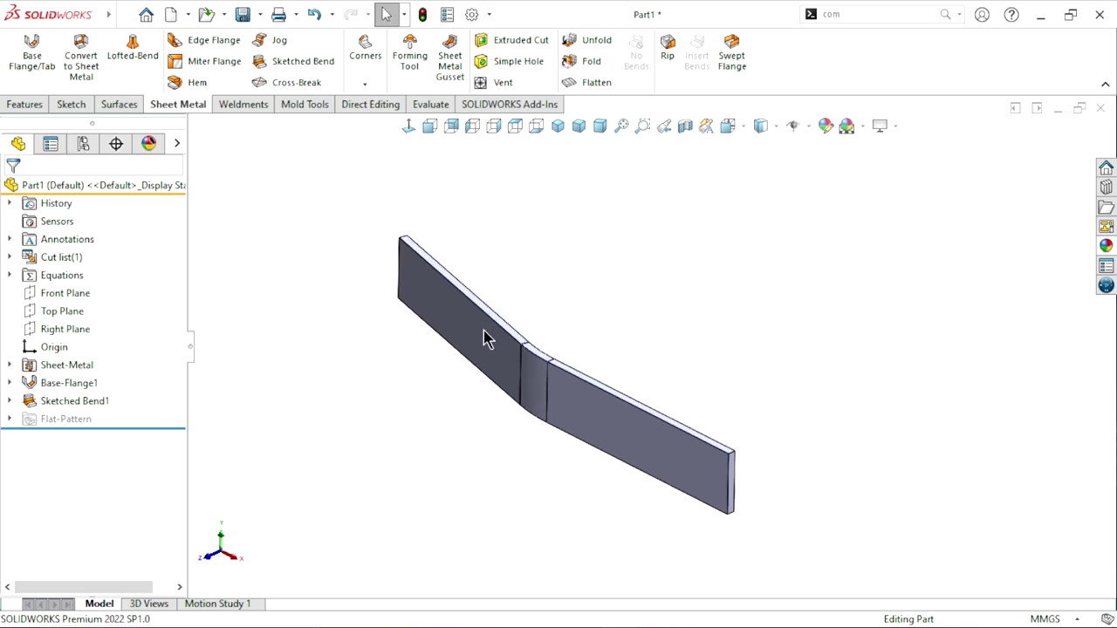
{"action": "left_click", "coordinate": [443, 319]}
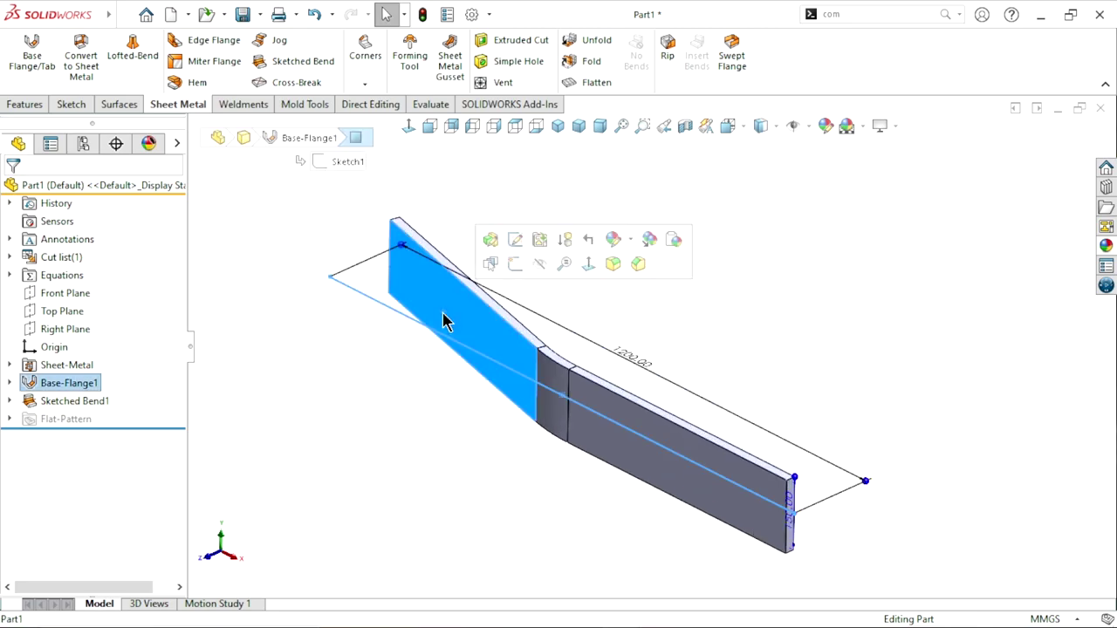
{"action": "left_click", "coordinate": [514, 265]}
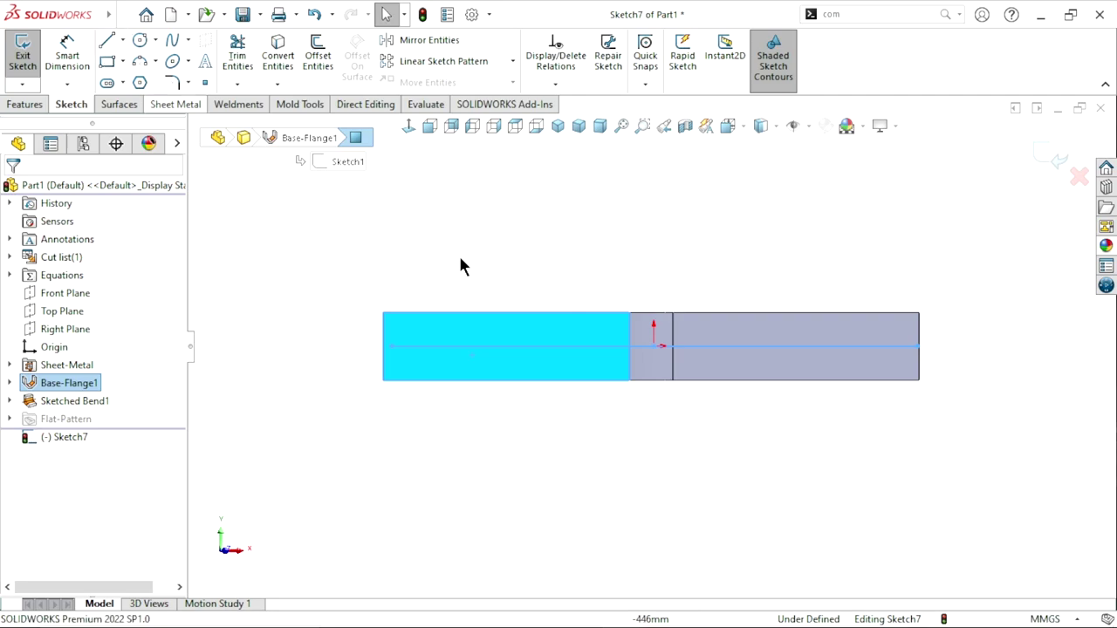
{"action": "left_click", "coordinate": [105, 40]}
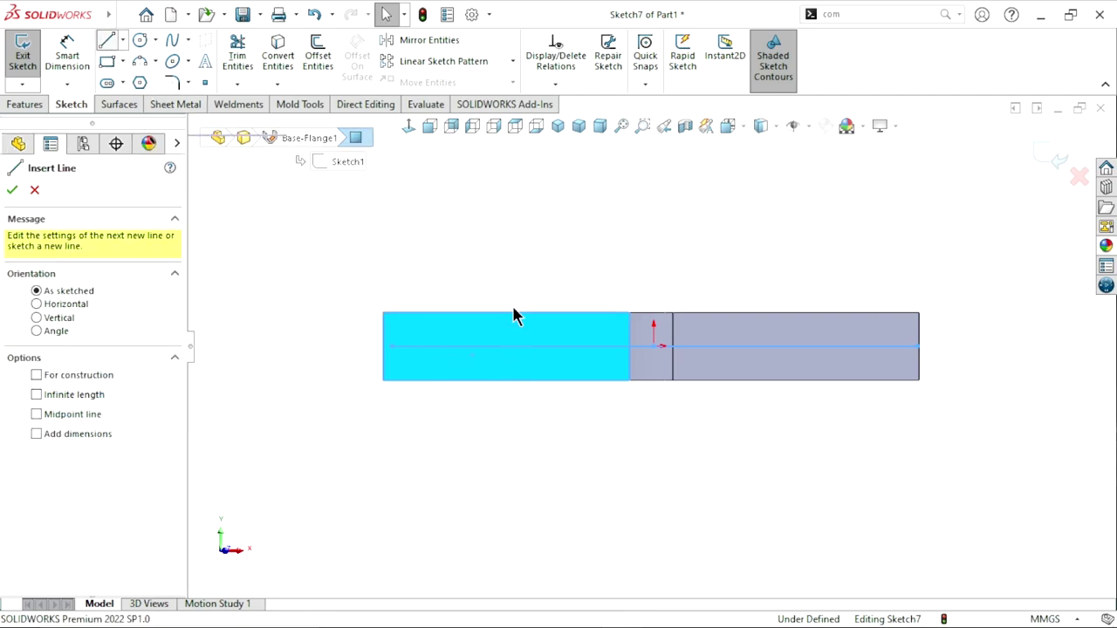
{"action": "left_click_drag", "start_coordinate": [500, 312], "coordinate": [500, 379]}
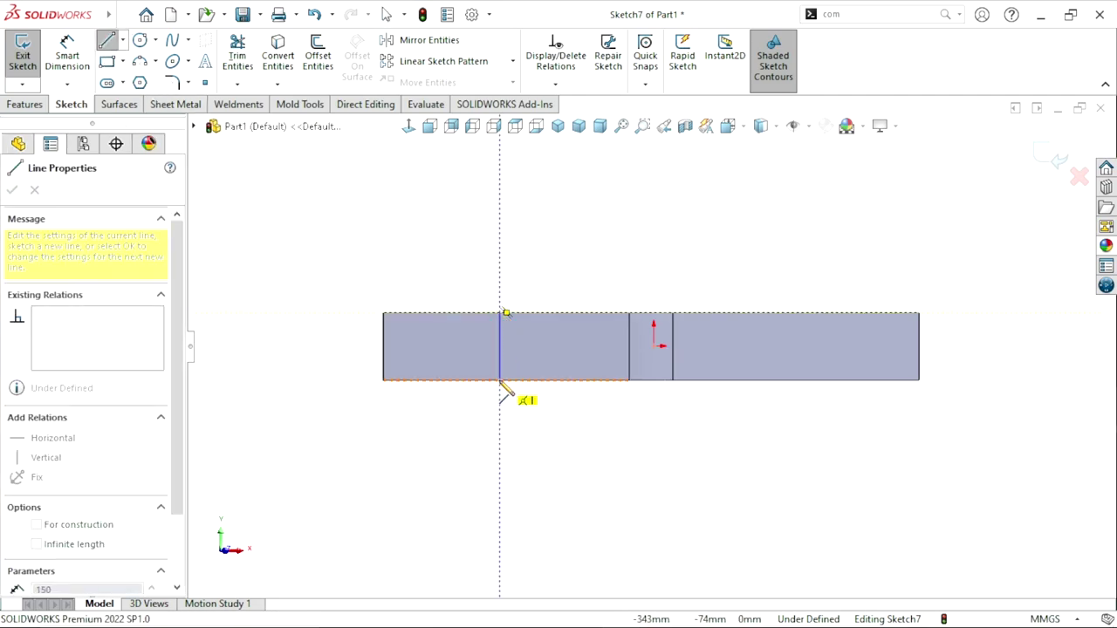
{"action": "right_click", "coordinate": [529, 247]}
{"action": "left_click", "coordinate": [562, 250]}
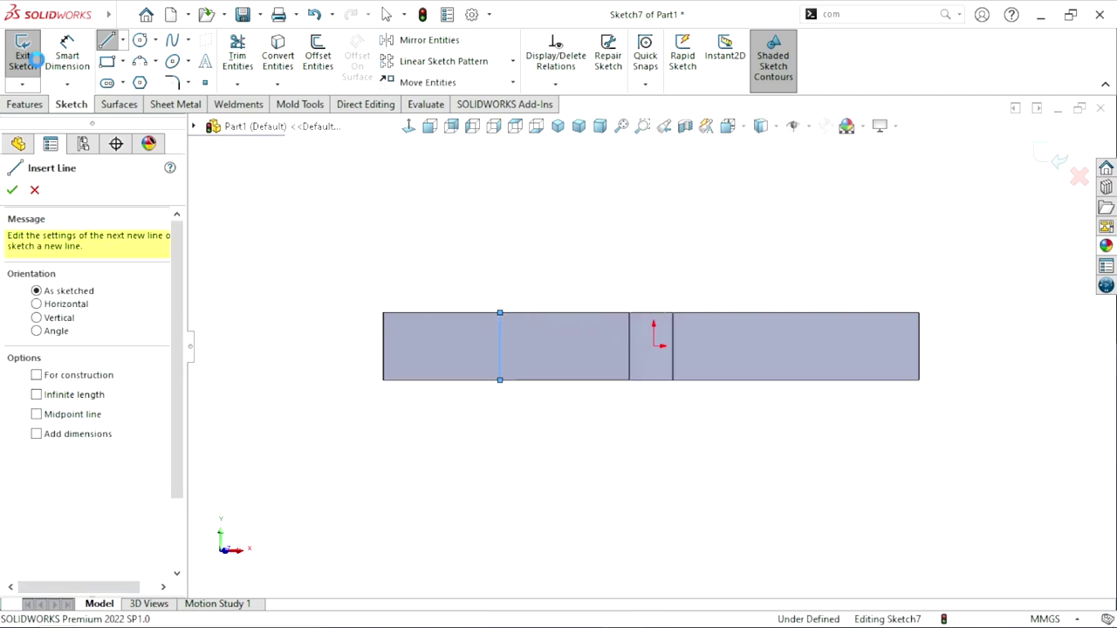
Step: Dimension the line 350 mm from the strip's left end
{"action": "left_click", "coordinate": [70, 58]}
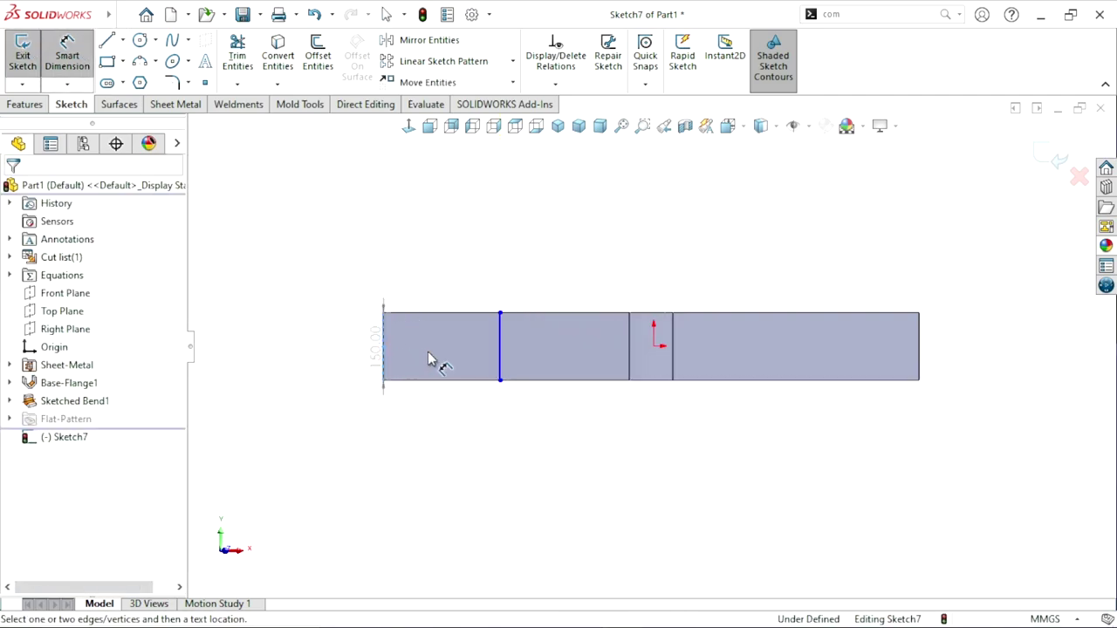
{"action": "left_click", "coordinate": [501, 356]}
{"action": "left_click", "coordinate": [448, 288]}
{"action": "type", "text": "35"}
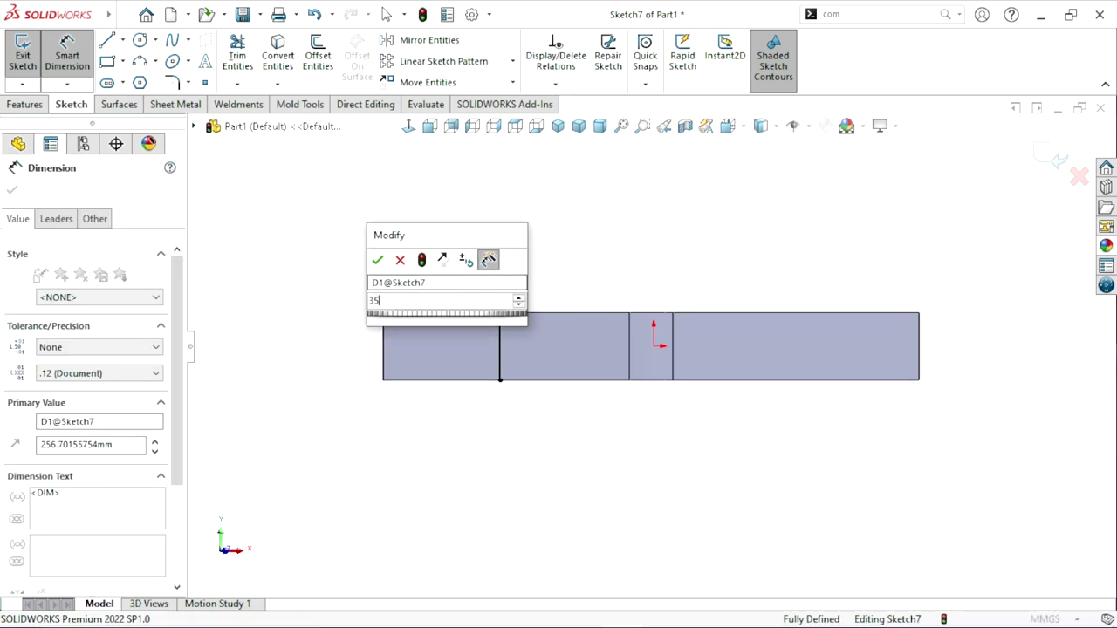
{"action": "type", "text": "80"}
{"action": "key", "text": "Escape"}
{"action": "left_click", "coordinate": [424, 546]}
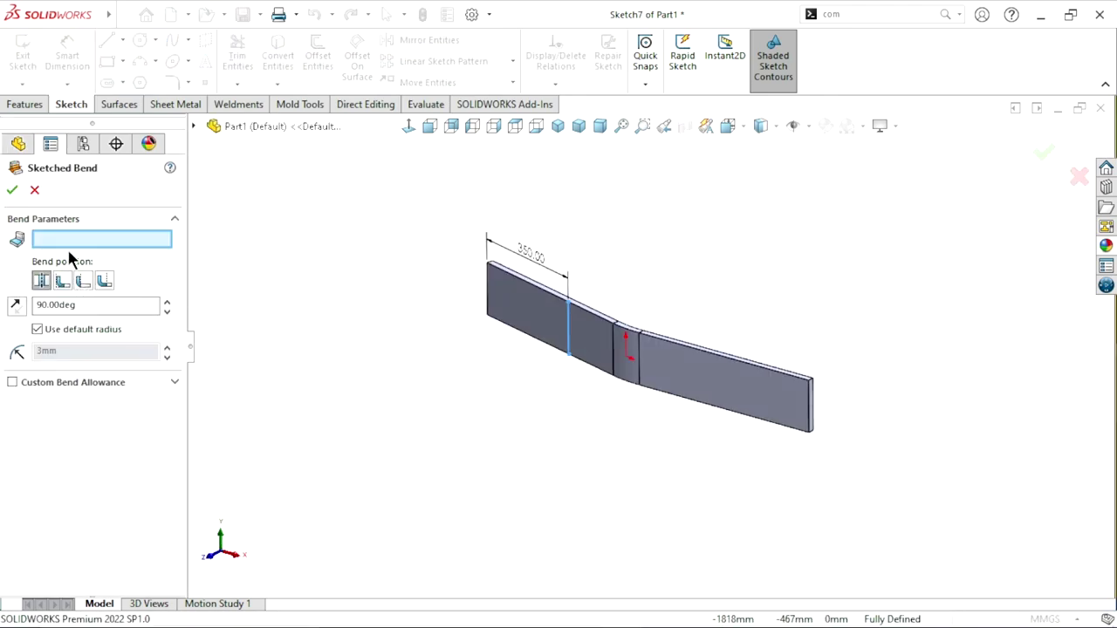
Step: Keep the left face fixed and set the second bend's angle to 15°
{"action": "scroll", "coordinate": [691, 331], "scroll_direction": "down", "scroll_amount": 3}
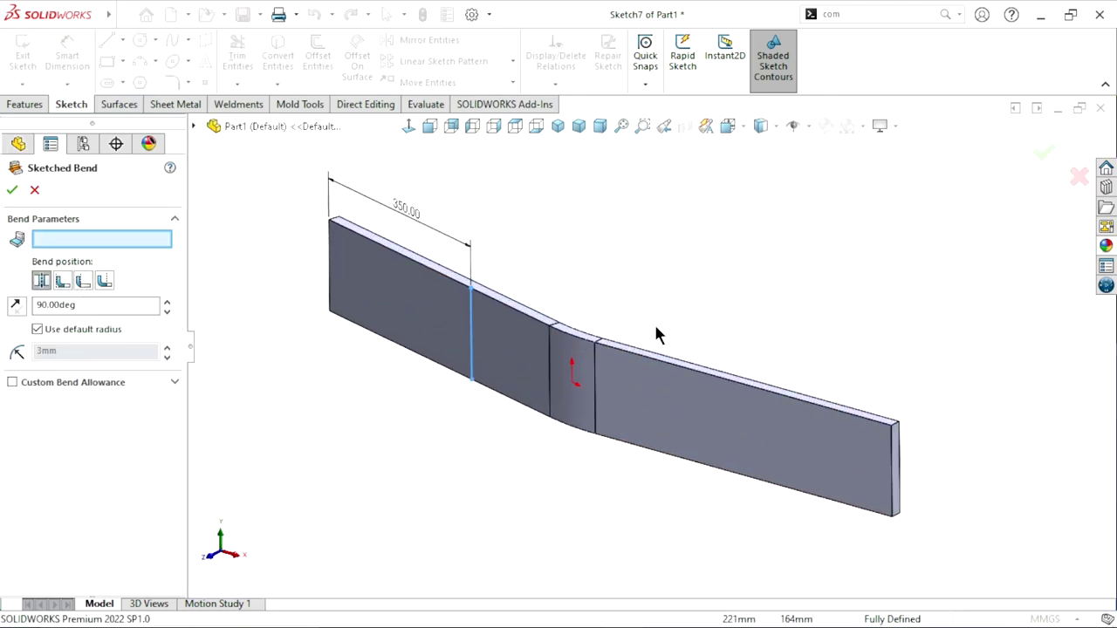
{"action": "left_click", "coordinate": [512, 366]}
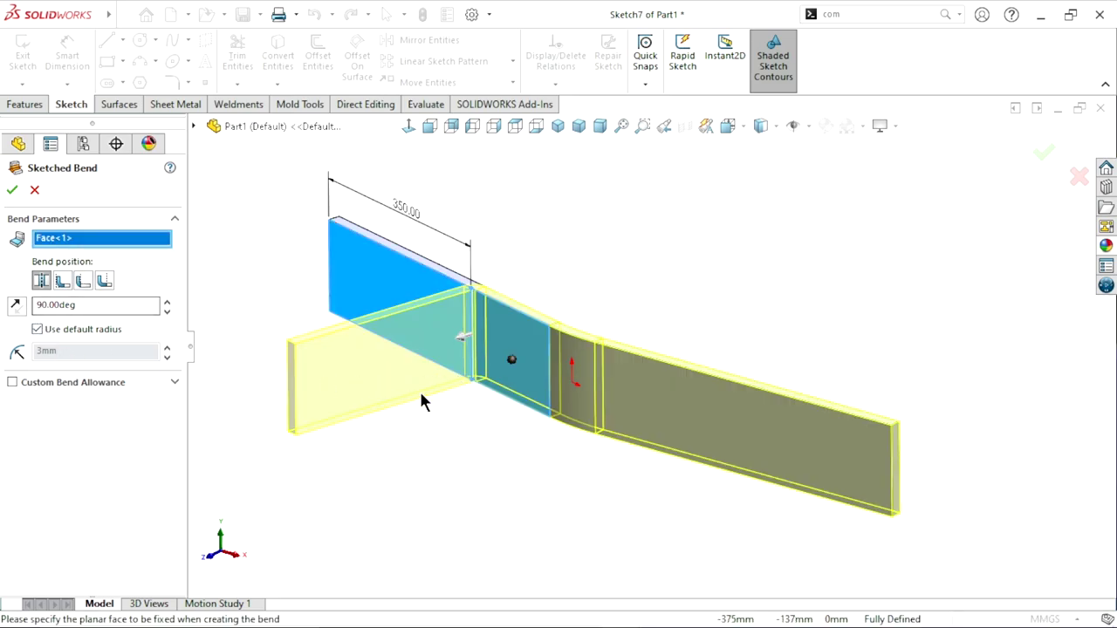
{"action": "scroll", "coordinate": [422, 399], "scroll_direction": "up", "scroll_amount": 2}
{"action": "scroll", "coordinate": [668, 387], "scroll_direction": "down", "scroll_amount": 1}
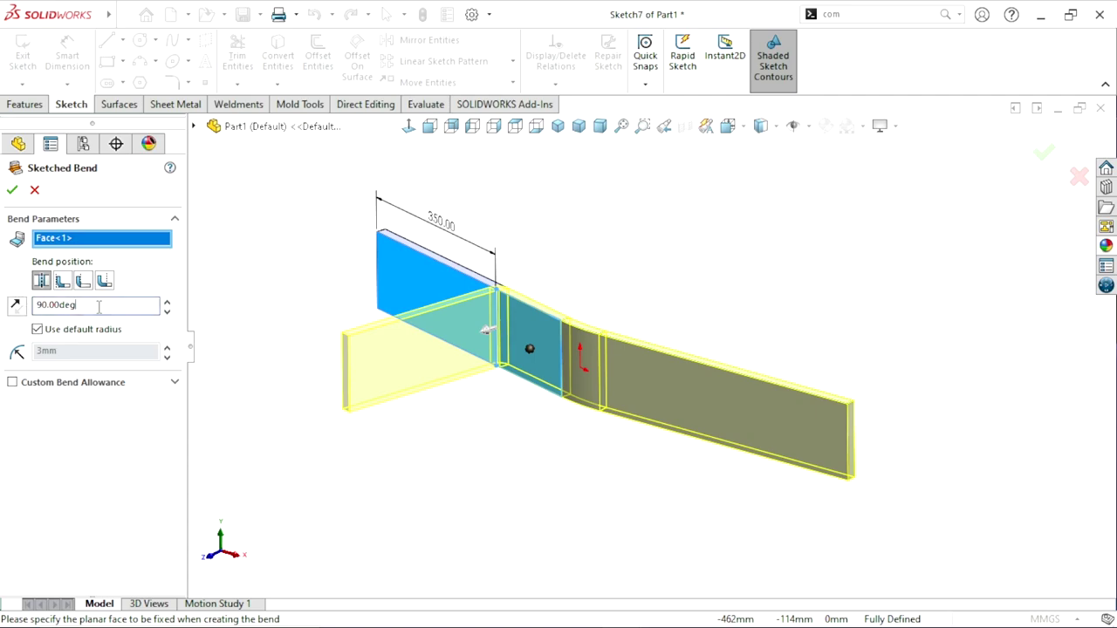
{"action": "left_click_drag", "start_coordinate": [98, 305], "coordinate": [4, 296]}
{"action": "type", "text": "15"}
{"action": "key", "text": "Return"}
Step: Set the second bend's radius to 350 mm and accept Sketched Bend2
{"action": "mouse_move", "coordinate": [452, 382]}
{"action": "middle_mouse_down"}
{"action": "mouse_move", "coordinate": [446, 521]}
{"action": "mouse_move", "coordinate": [723, 508]}
{"action": "middle_mouse_up"}
{"action": "middle_click_drag", "start_coordinate": [503, 387], "coordinate": [492, 421]}
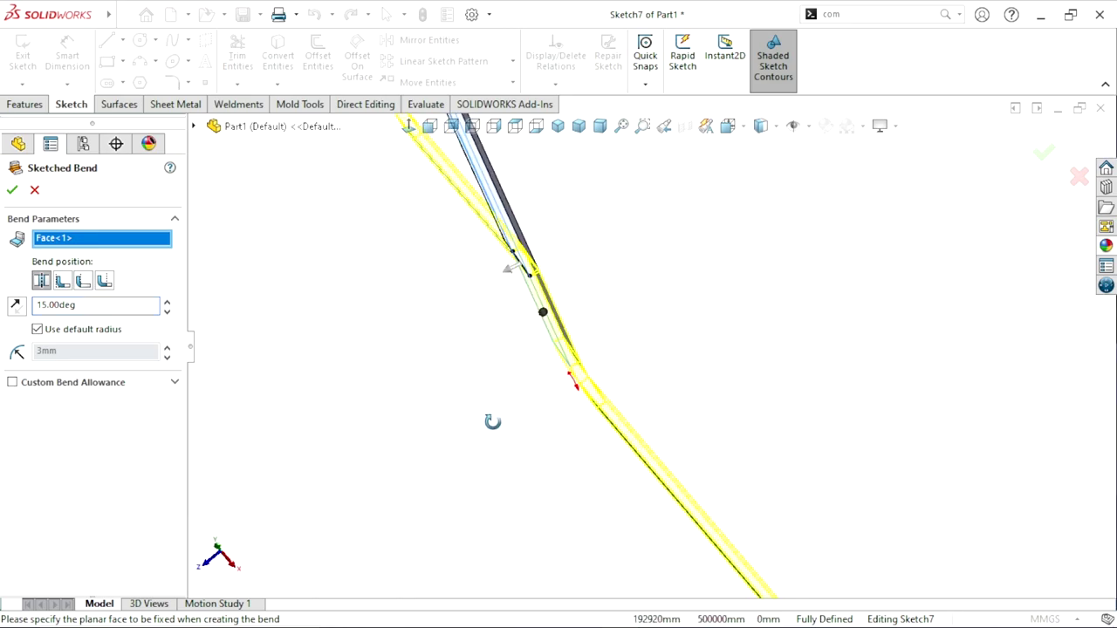
{"action": "middle_click_drag", "start_coordinate": [568, 423], "coordinate": [484, 431]}
{"action": "key", "text": "z"}
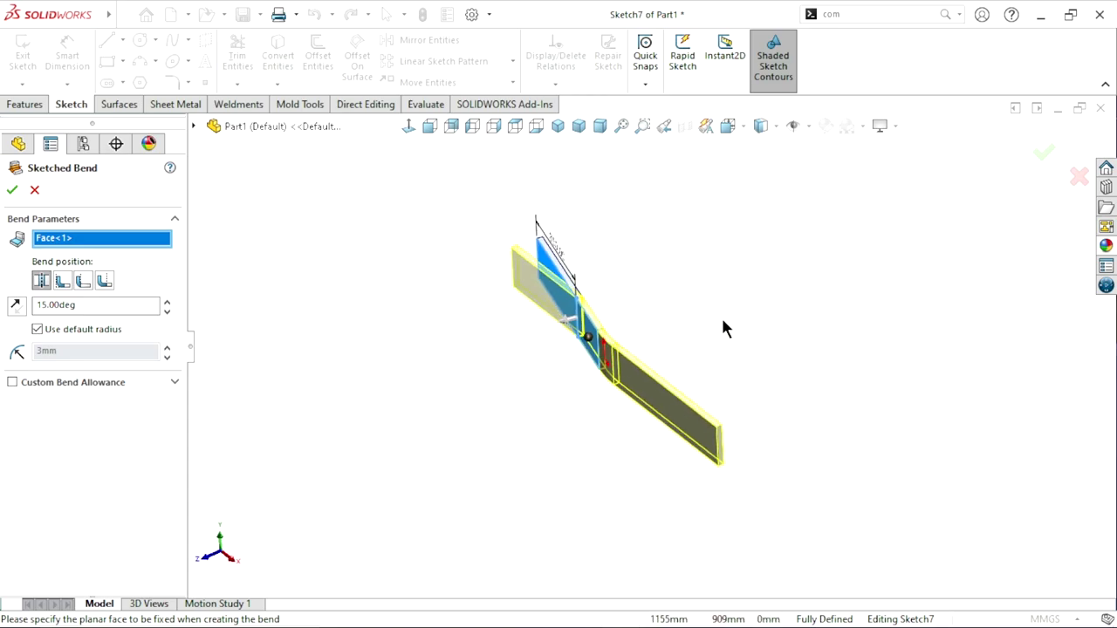
{"action": "scroll", "coordinate": [722, 327], "scroll_direction": "down", "scroll_amount": 3}
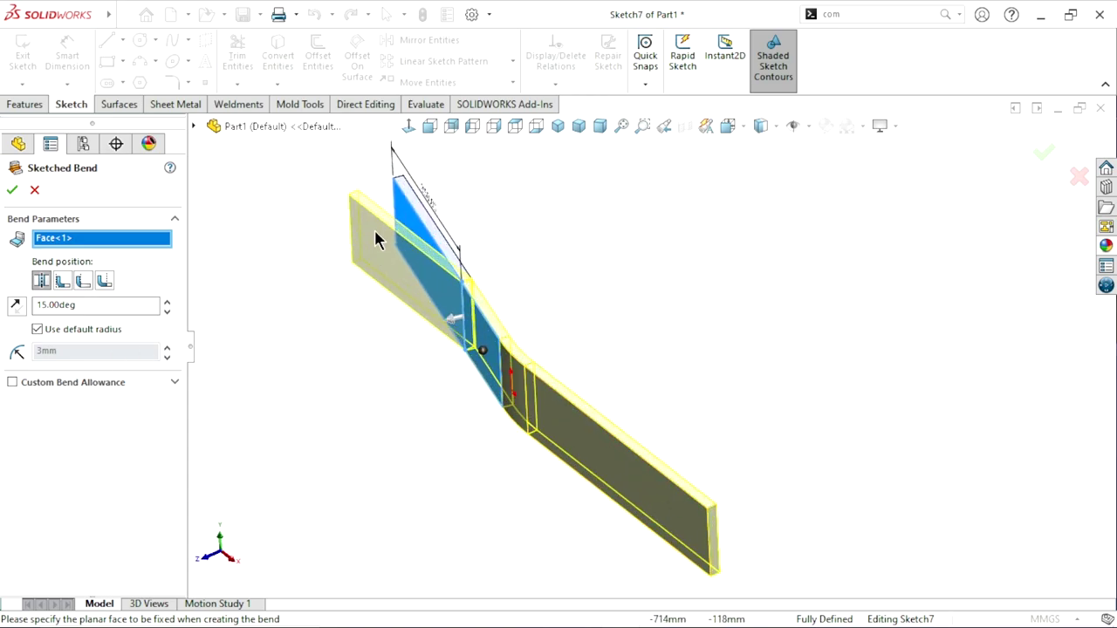
{"action": "left_click", "coordinate": [37, 329]}
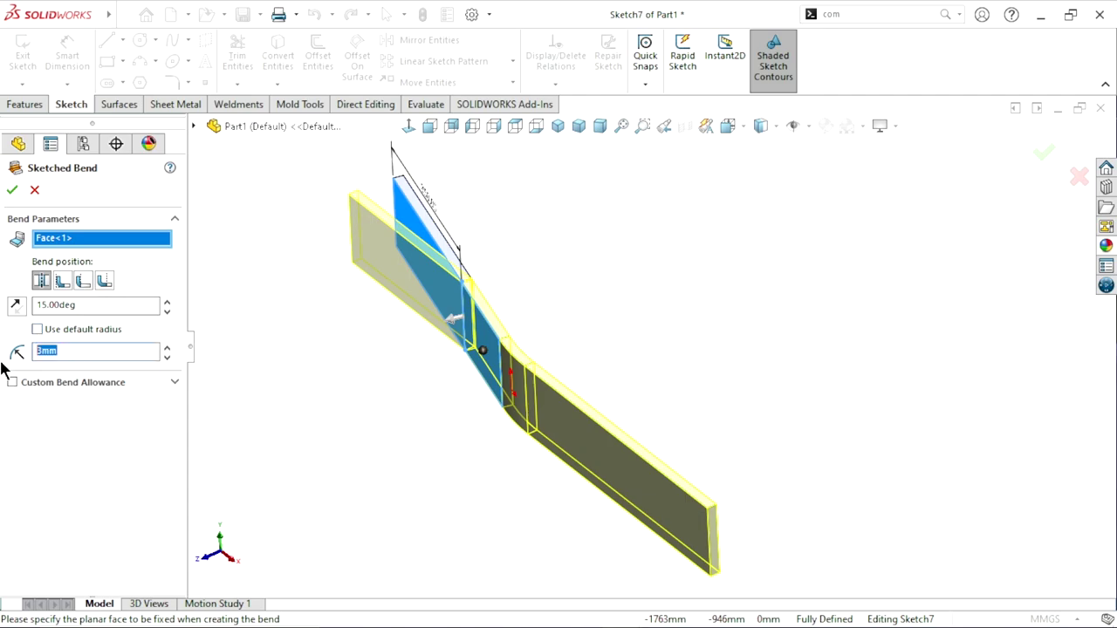
{"action": "type", "text": "350"}
{"action": "key", "text": "Return"}
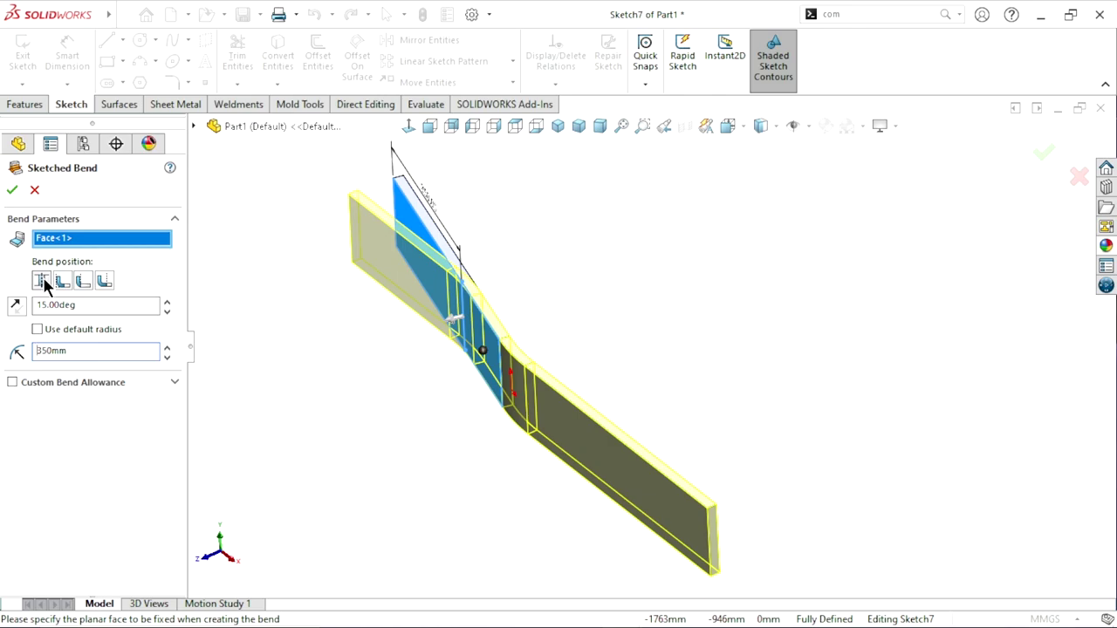
{"action": "left_click", "coordinate": [12, 188]}
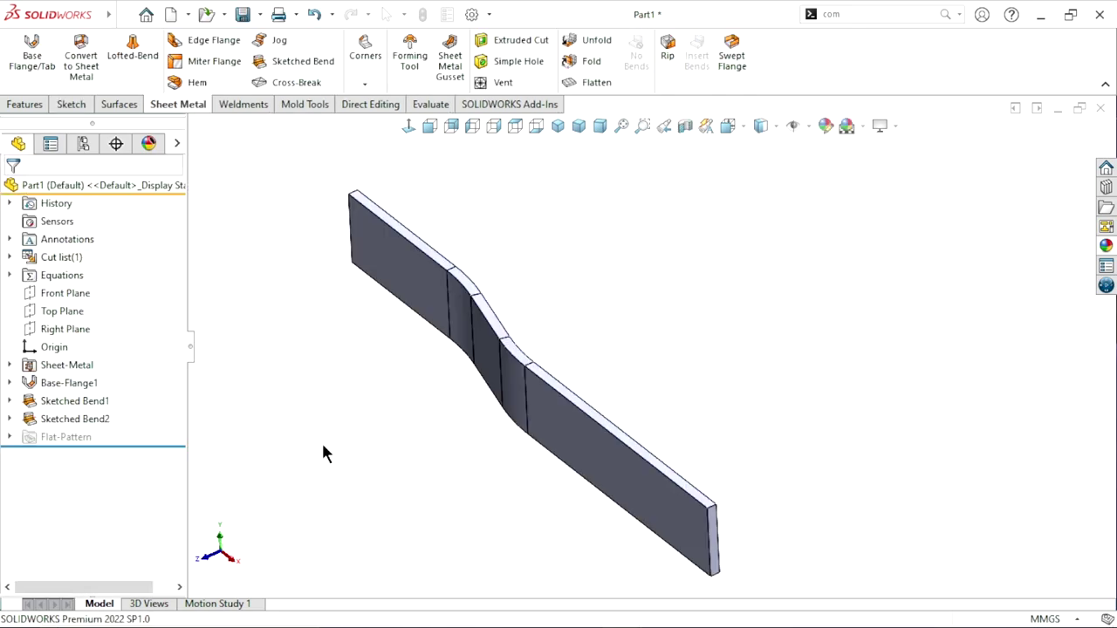
Step: Return the bent strip to the standard isometric view and fit it on screen
{"action": "mouse_move", "coordinate": [372, 480]}
{"action": "middle_mouse_down"}
{"action": "mouse_move", "coordinate": [585, 400]}
{"action": "mouse_move", "coordinate": [644, 337]}
{"action": "middle_mouse_up"}
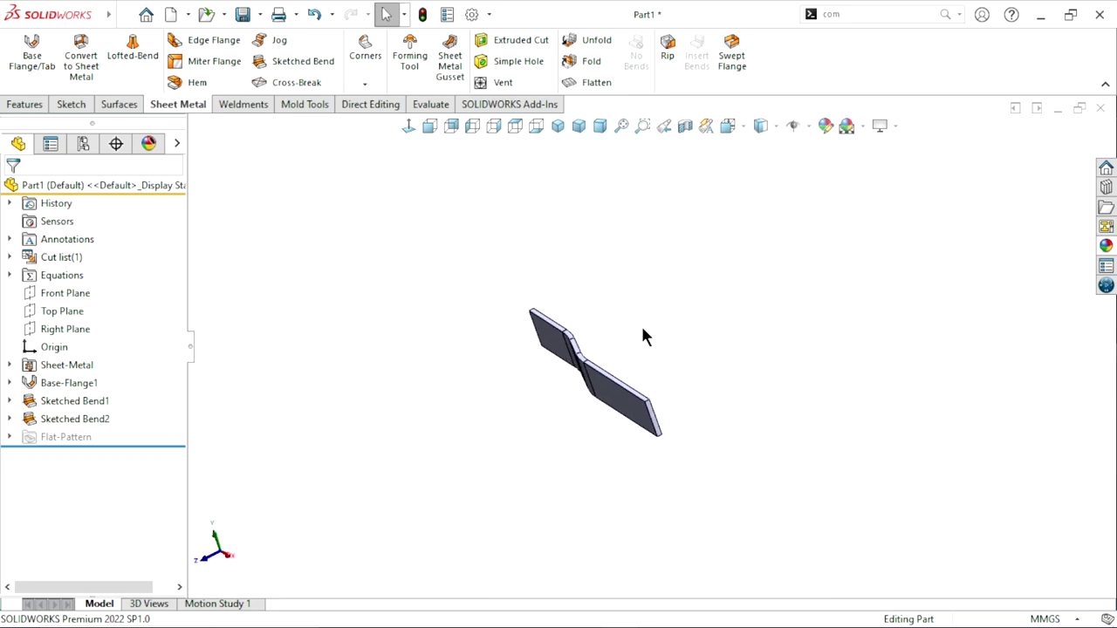
{"action": "left_click", "coordinate": [558, 126]}
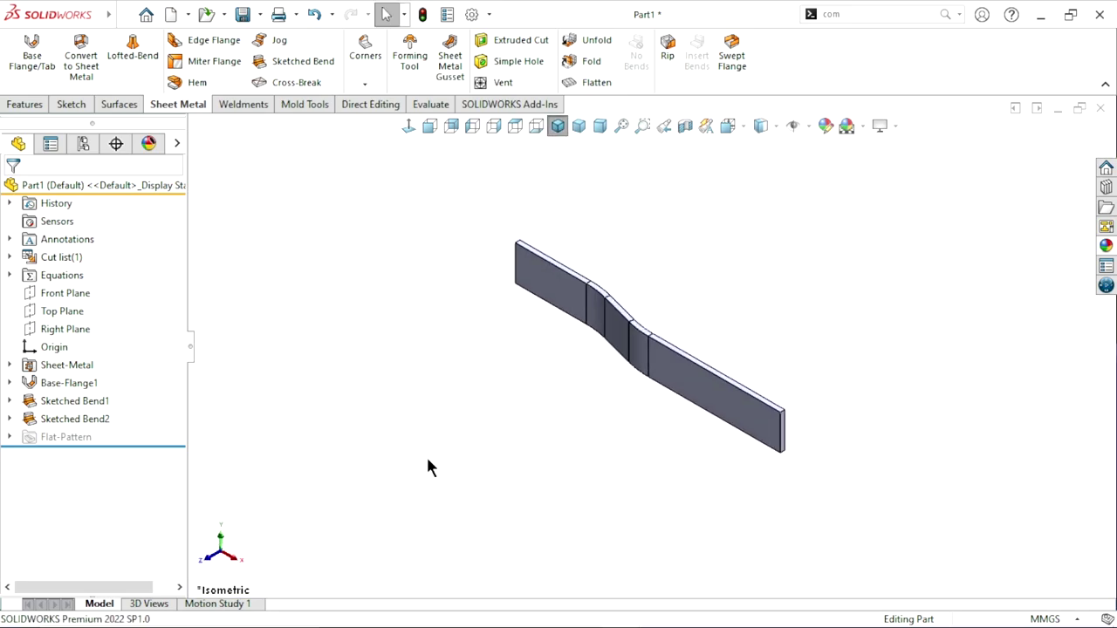
{"action": "scroll", "coordinate": [858, 255], "scroll_direction": "down", "scroll_amount": 2}
{"action": "scroll", "coordinate": [681, 453], "scroll_direction": "up", "scroll_amount": 2}
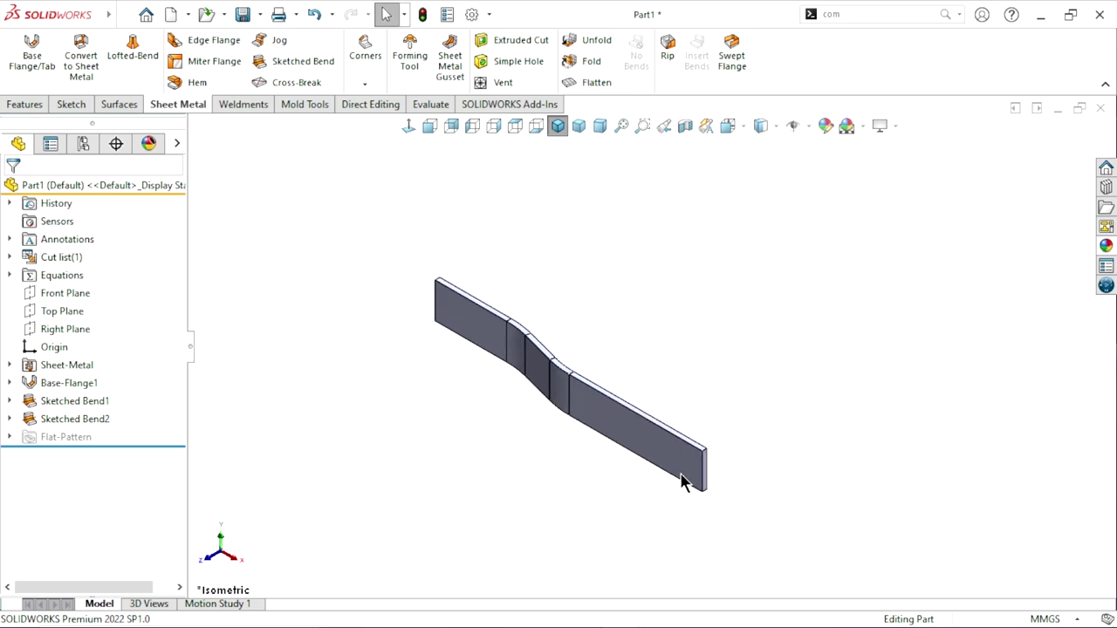
{"action": "scroll", "coordinate": [623, 341], "scroll_direction": "up", "scroll_amount": 3}
{"action": "scroll", "coordinate": [615, 354], "scroll_direction": "down", "scroll_amount": 4}
{"action": "scroll", "coordinate": [612, 358], "scroll_direction": "down", "scroll_amount": 2}
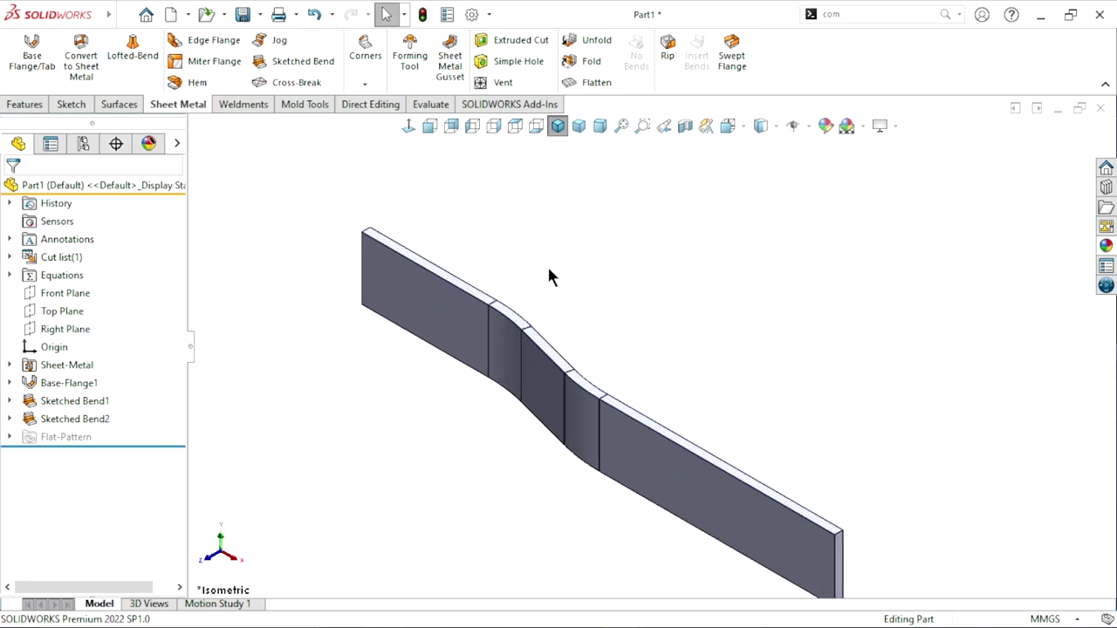
{"action": "left_click", "coordinate": [10, 104]}
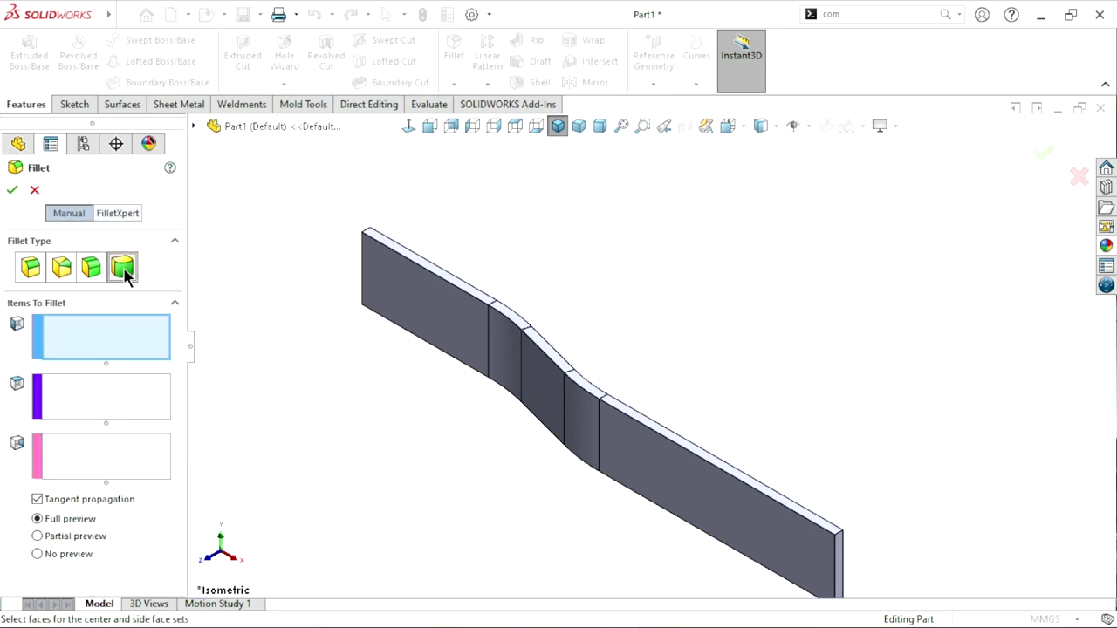
Step: Apply a Full Round fillet with the top face, end face and opposite side face
{"action": "left_click", "coordinate": [125, 338]}
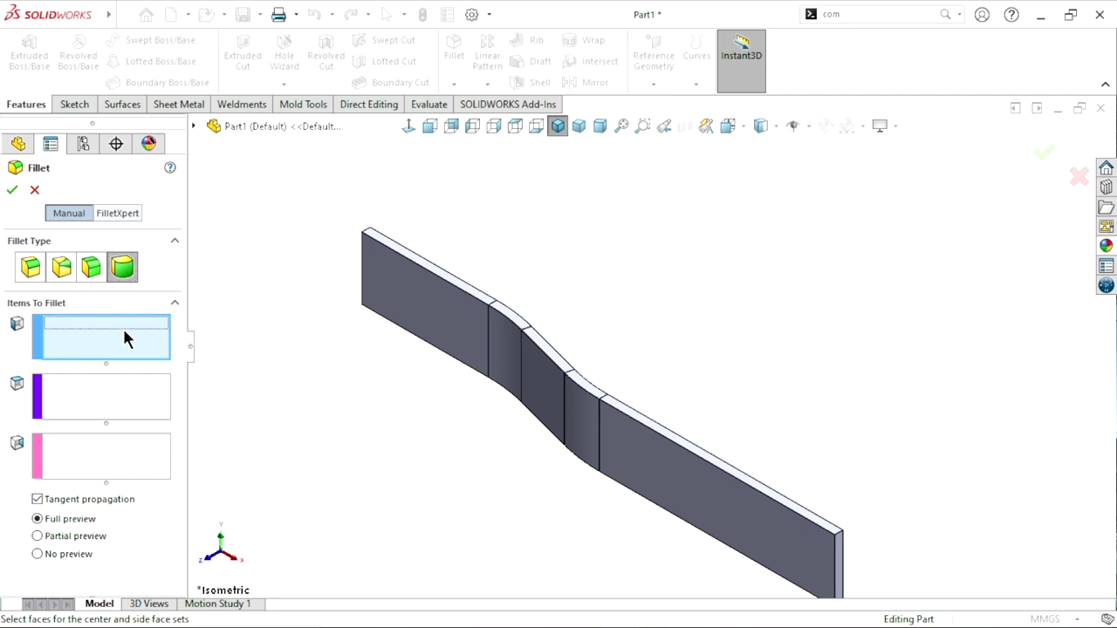
{"action": "scroll", "coordinate": [400, 253], "scroll_direction": "down", "scroll_amount": 3}
{"action": "left_click", "coordinate": [435, 253]}
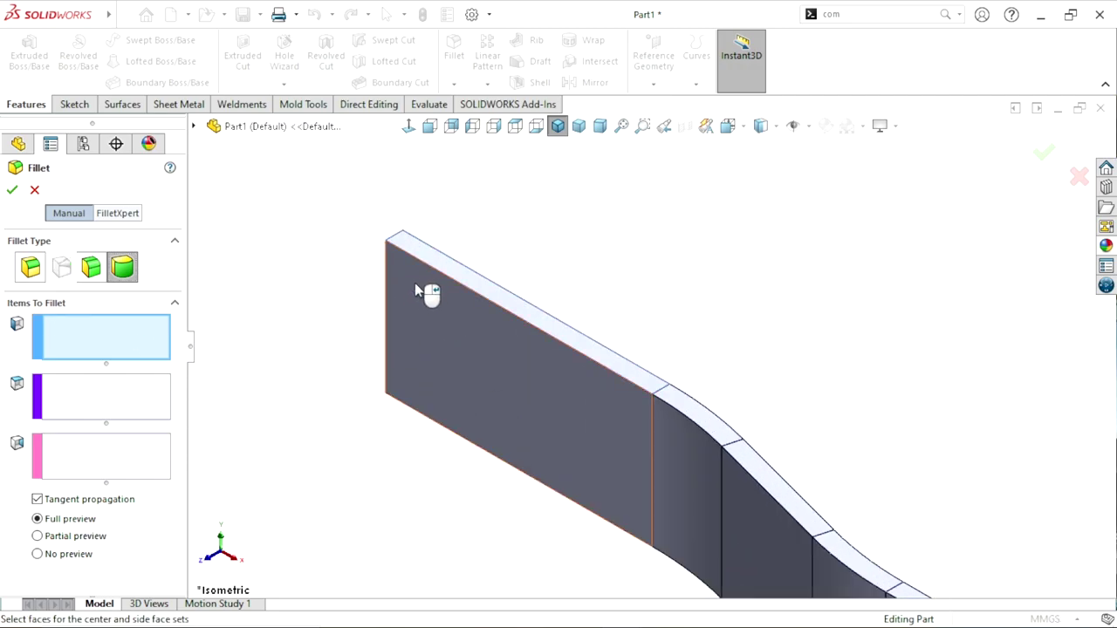
{"action": "left_click", "coordinate": [159, 414]}
{"action": "middle_click_drag", "start_coordinate": [210, 403], "coordinate": [394, 392]}
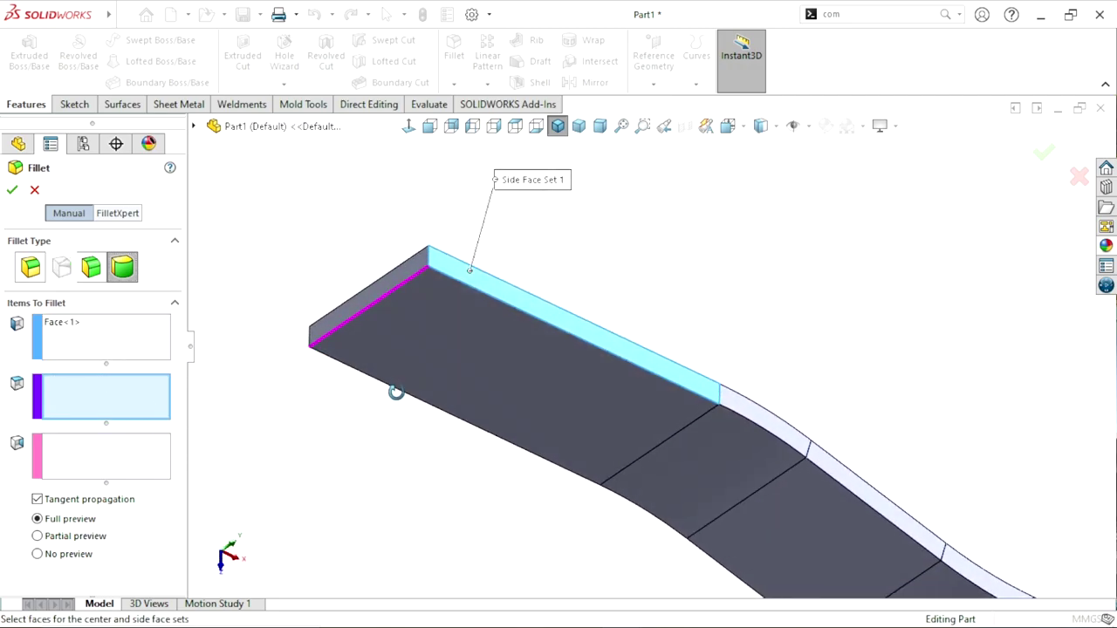
{"action": "left_click", "coordinate": [403, 288]}
{"action": "middle_click_drag", "start_coordinate": [392, 347], "coordinate": [220, 415]}
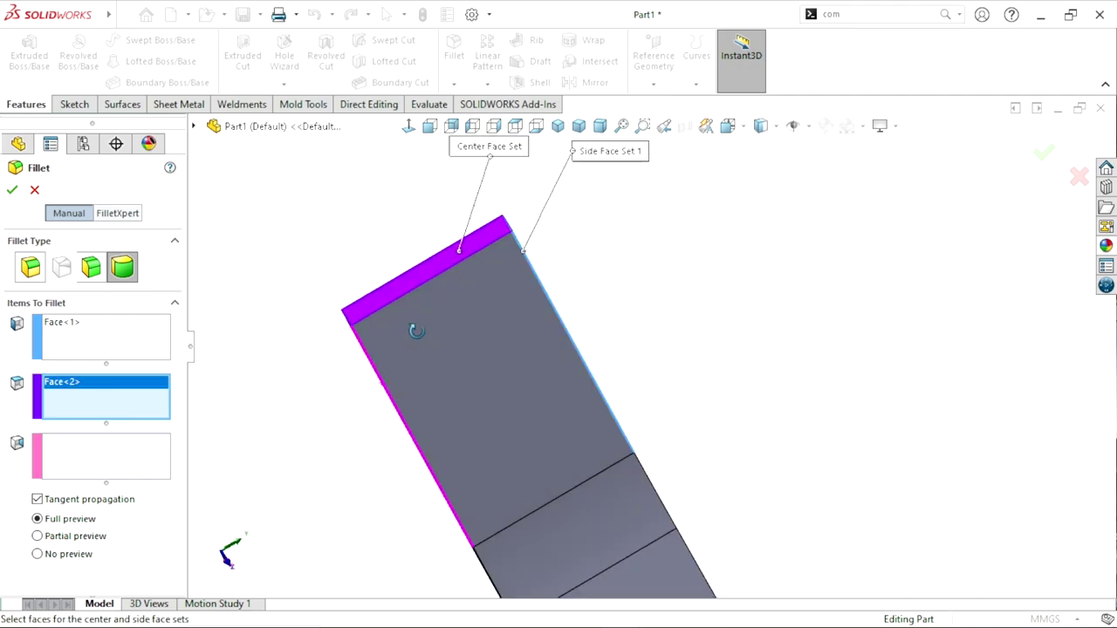
{"action": "left_click", "coordinate": [120, 464]}
{"action": "left_click", "coordinate": [364, 346]}
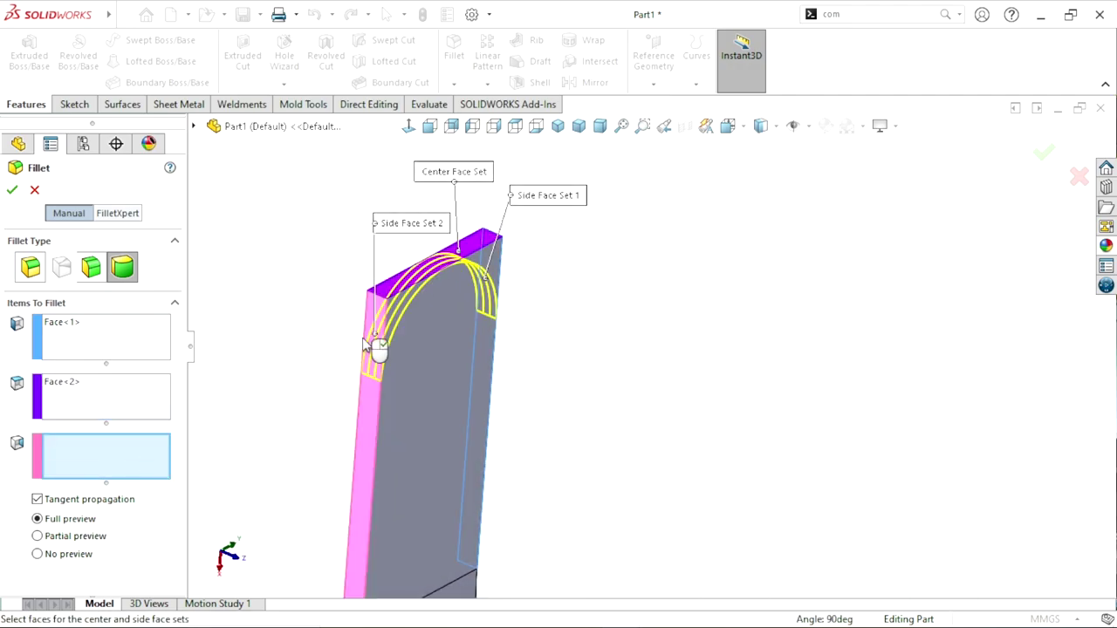
{"action": "left_click", "coordinate": [11, 197]}
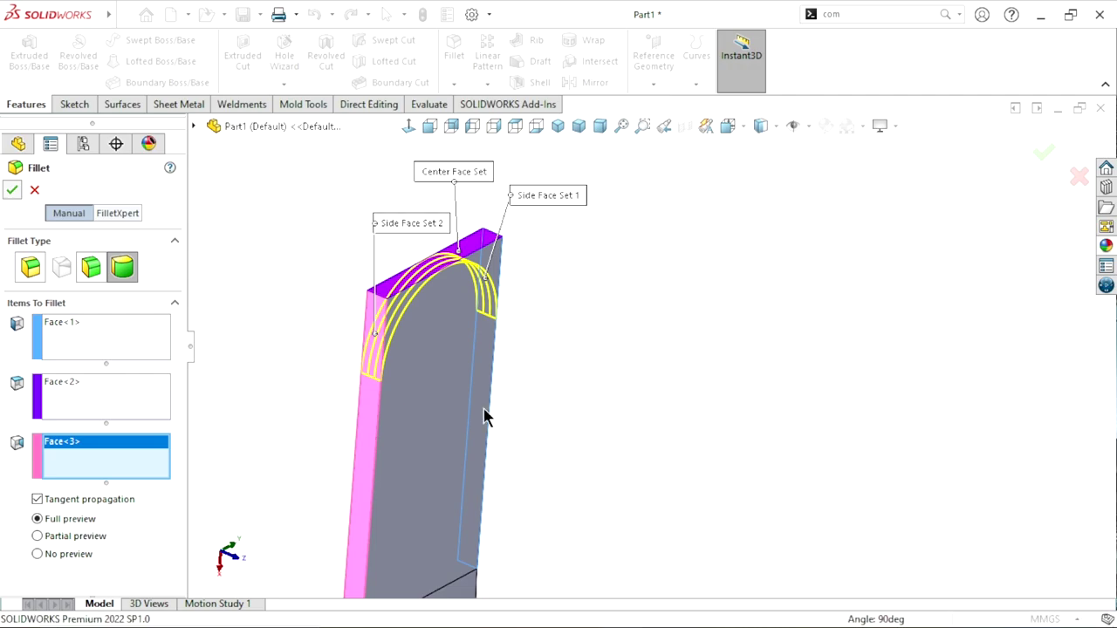
Step: Switch to the isometric view to inspect the rounded strip end
{"action": "mouse_move", "coordinate": [497, 388]}
{"action": "middle_mouse_down"}
{"action": "mouse_move", "coordinate": [740, 399]}
{"action": "mouse_move", "coordinate": [568, 324]}
{"action": "middle_mouse_up"}
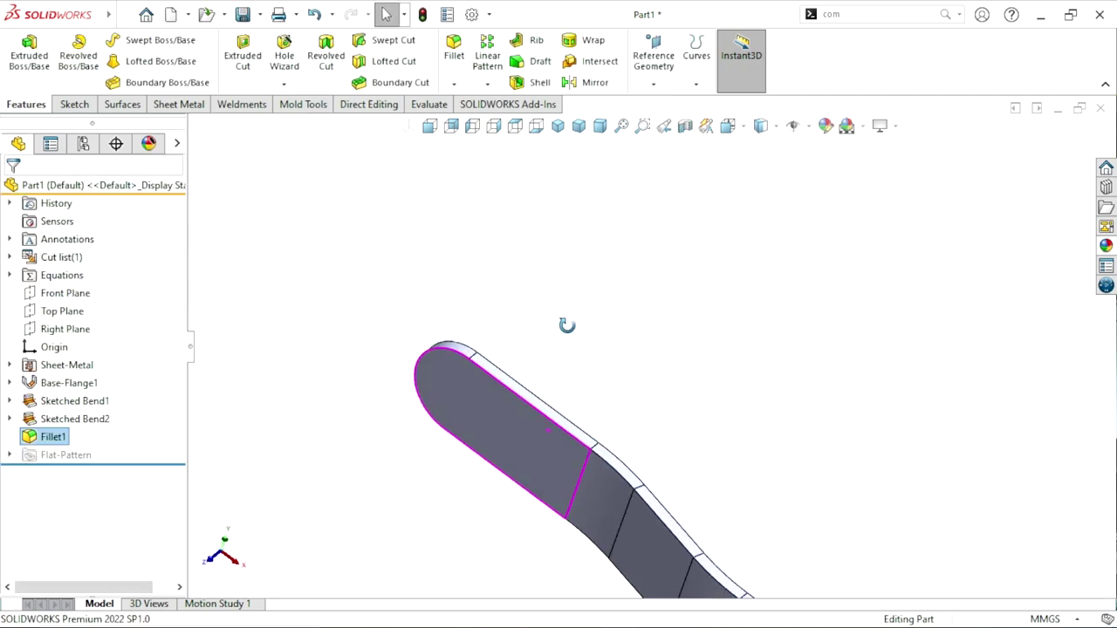
{"action": "left_click", "coordinate": [557, 125]}
{"action": "scroll", "coordinate": [585, 446], "scroll_direction": "up", "scroll_amount": 3}
{"action": "scroll", "coordinate": [740, 399], "scroll_direction": "down", "scroll_amount": 3}
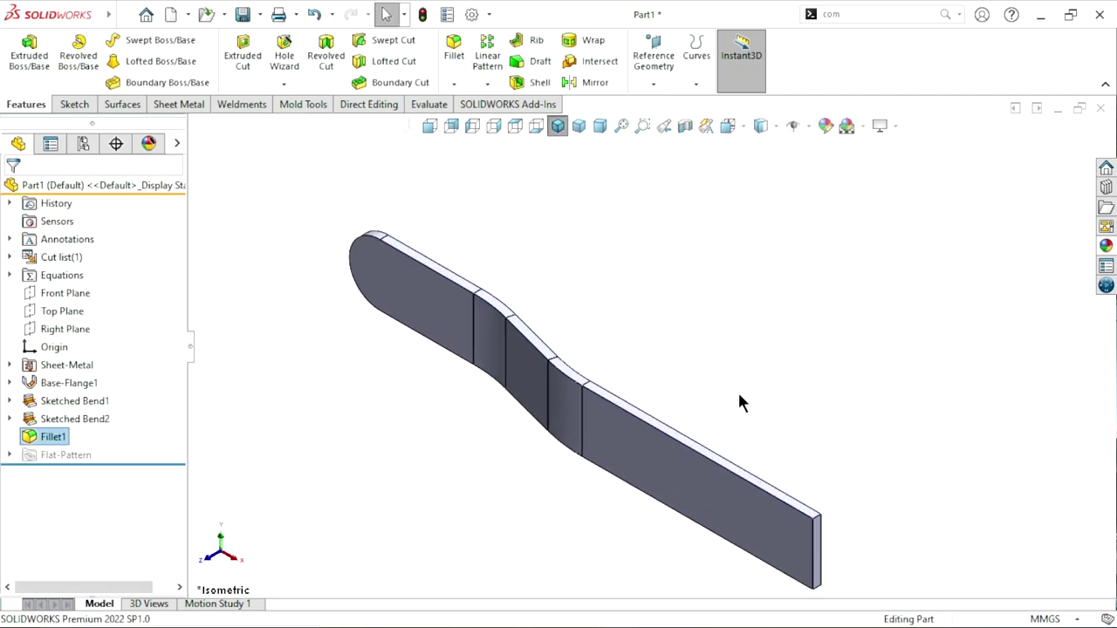
{"action": "scroll", "coordinate": [708, 426], "scroll_direction": "up", "scroll_amount": 3}
{"action": "scroll", "coordinate": [735, 358], "scroll_direction": "down", "scroll_amount": 2}
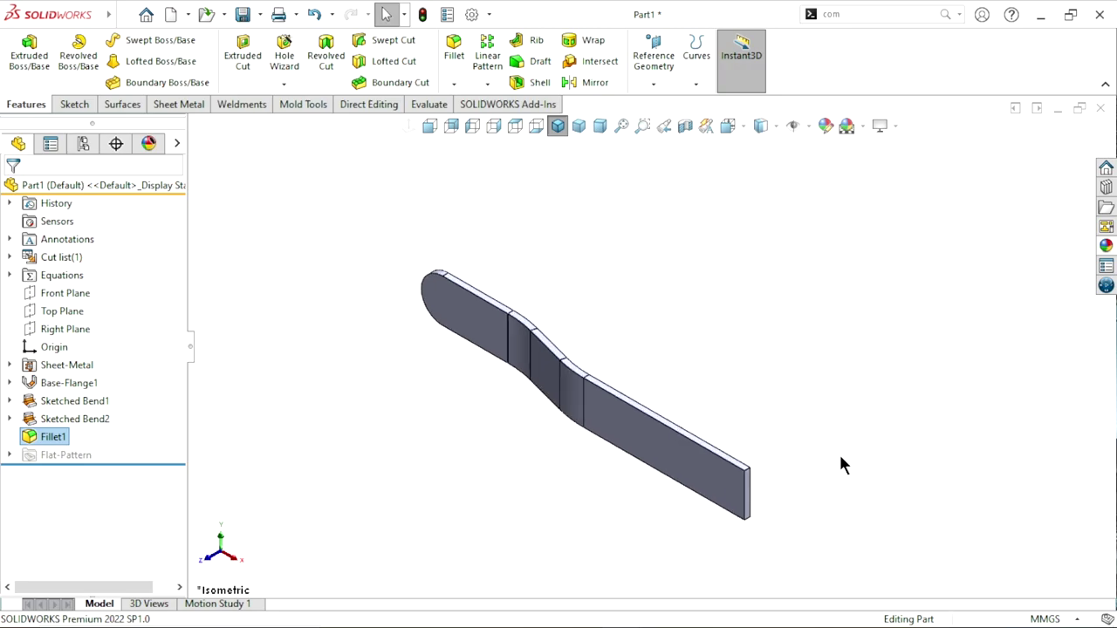
{"action": "scroll", "coordinate": [813, 439], "scroll_direction": "down", "scroll_amount": 3}
Step: Create Plane1 offset 174 mm from the strip's flat end face
{"action": "left_click", "coordinate": [659, 84]}
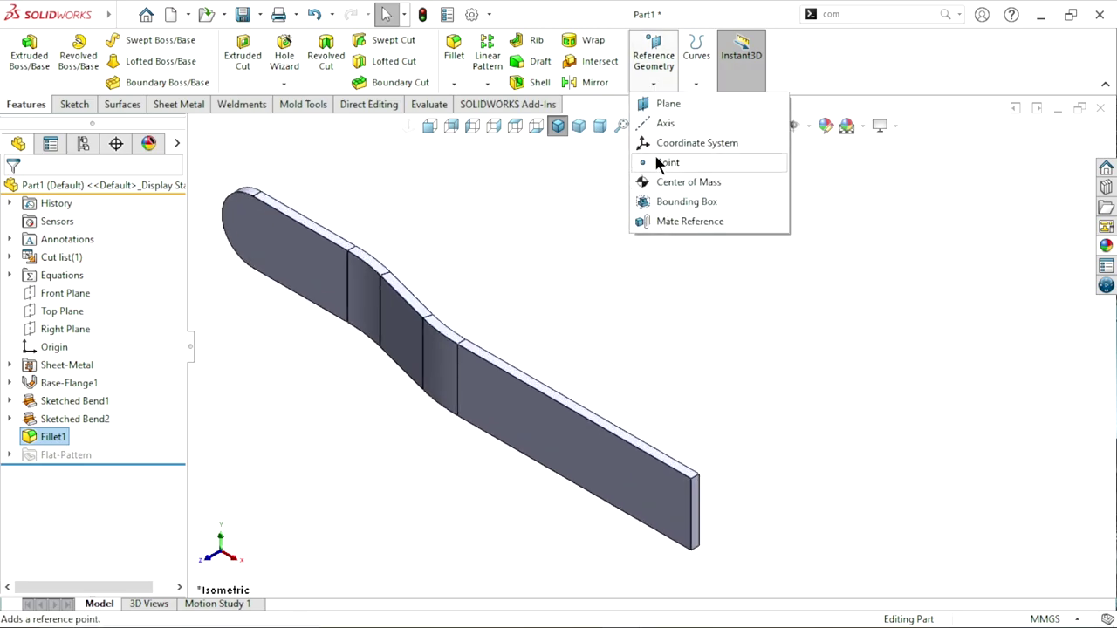
{"action": "left_click", "coordinate": [663, 103]}
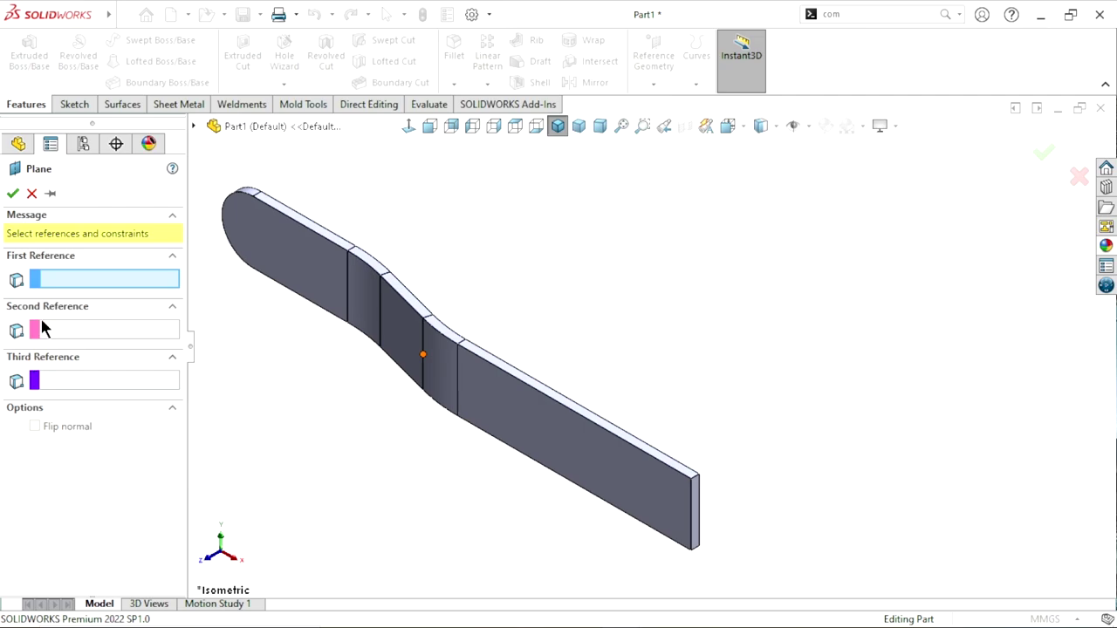
{"action": "mouse_move", "coordinate": [659, 438]}
{"action": "middle_mouse_down"}
{"action": "mouse_move", "coordinate": [654, 497]}
{"action": "mouse_move", "coordinate": [406, 489]}
{"action": "mouse_move", "coordinate": [528, 415]}
{"action": "middle_mouse_up"}
{"action": "left_click", "coordinate": [406, 488]}
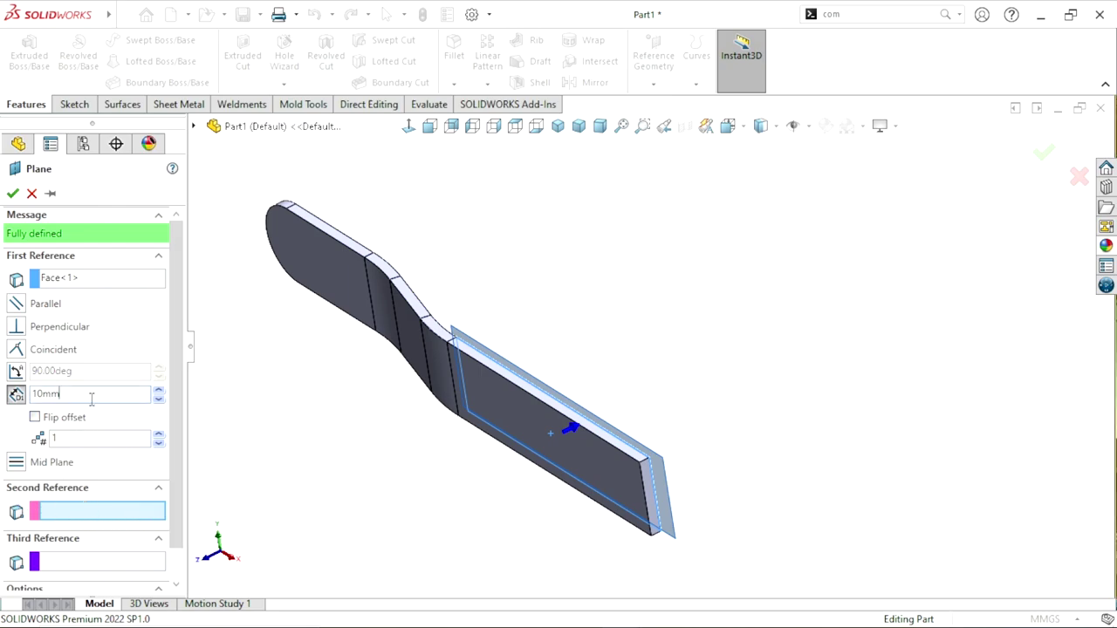
{"action": "left_click_drag", "start_coordinate": [92, 398], "coordinate": [4, 408]}
{"action": "type", "text": "174"}
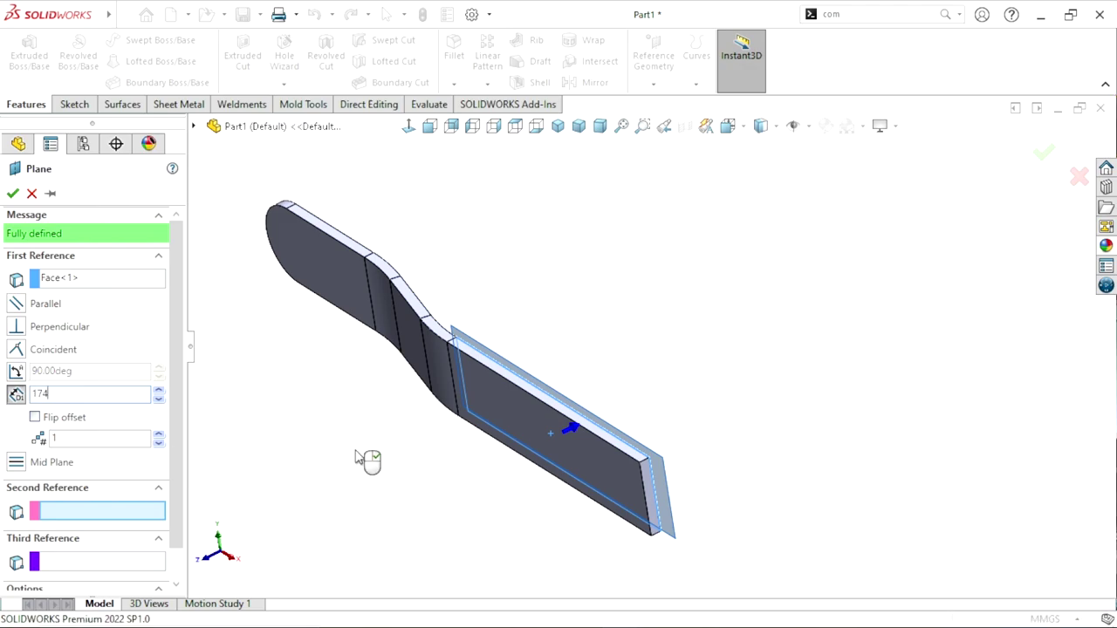
{"action": "key", "text": "Return"}
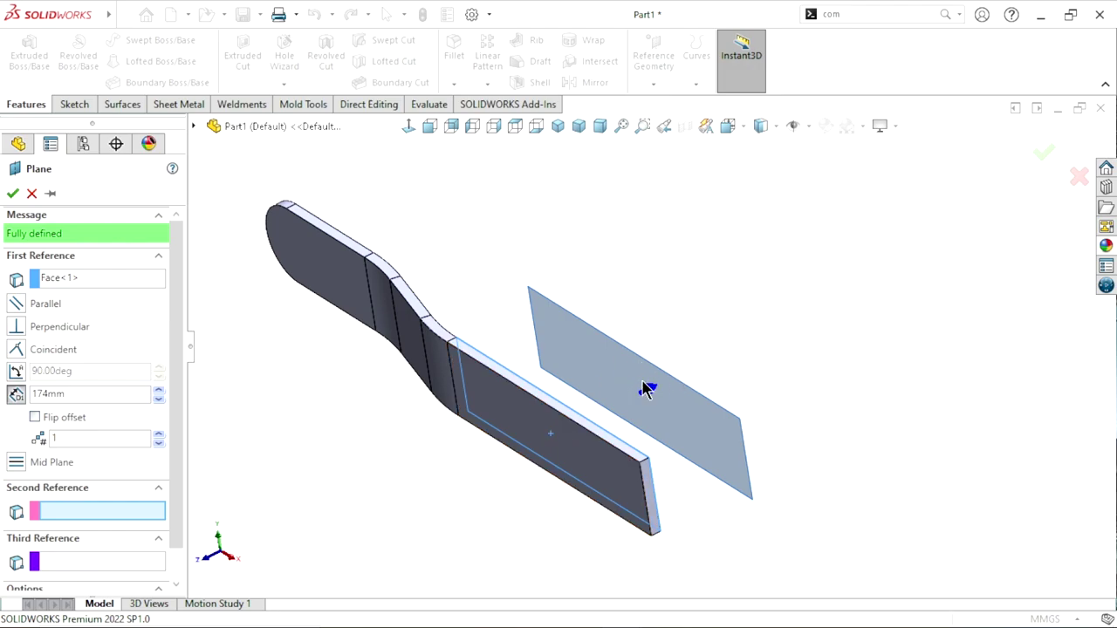
{"action": "left_click", "coordinate": [10, 199]}
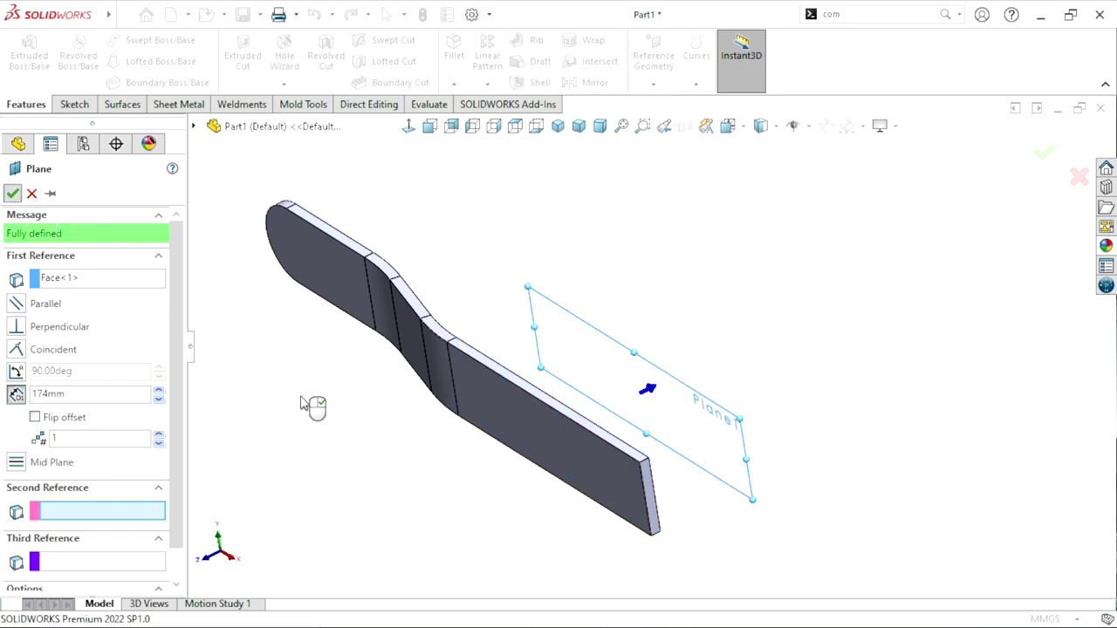
{"action": "scroll", "coordinate": [584, 412], "scroll_direction": "up", "scroll_amount": 3}
{"action": "scroll", "coordinate": [662, 312], "scroll_direction": "down", "scroll_amount": 2}
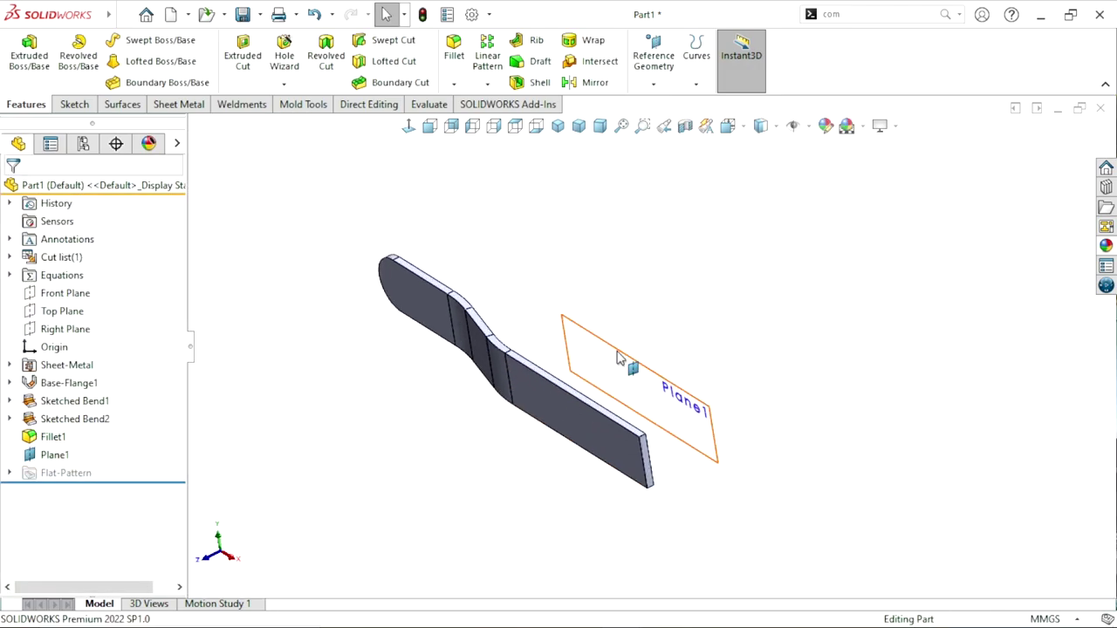
{"action": "scroll", "coordinate": [633, 366], "scroll_direction": "up", "scroll_amount": 2}
{"action": "scroll", "coordinate": [721, 341], "scroll_direction": "down", "scroll_amount": 2}
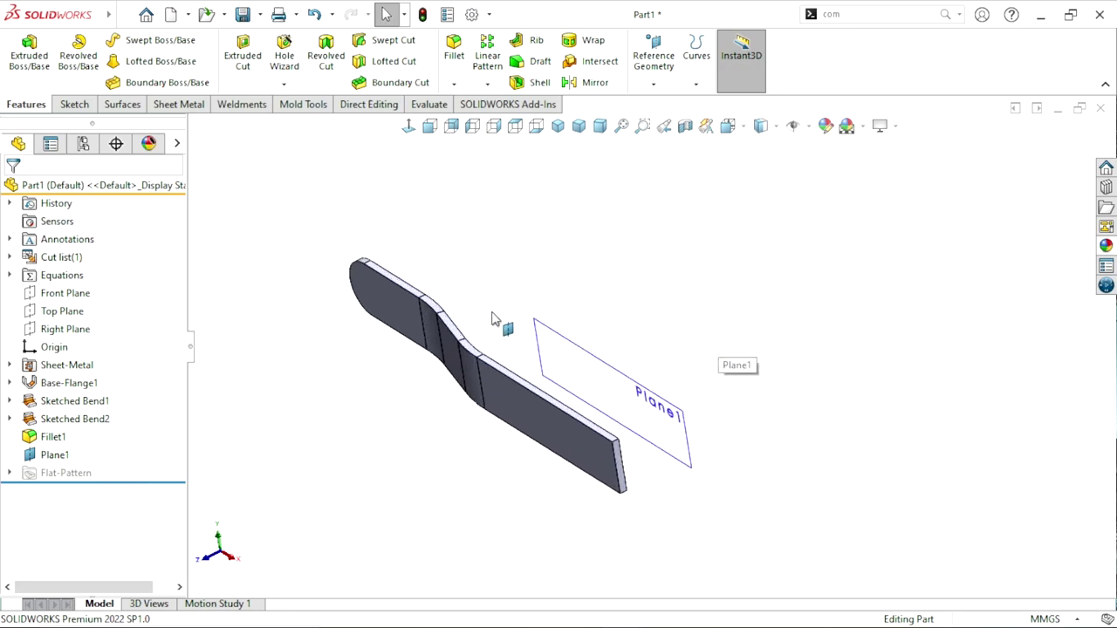
Step: Mirror the Fillet1 strip body across Plane1
{"action": "left_click", "coordinate": [582, 87]}
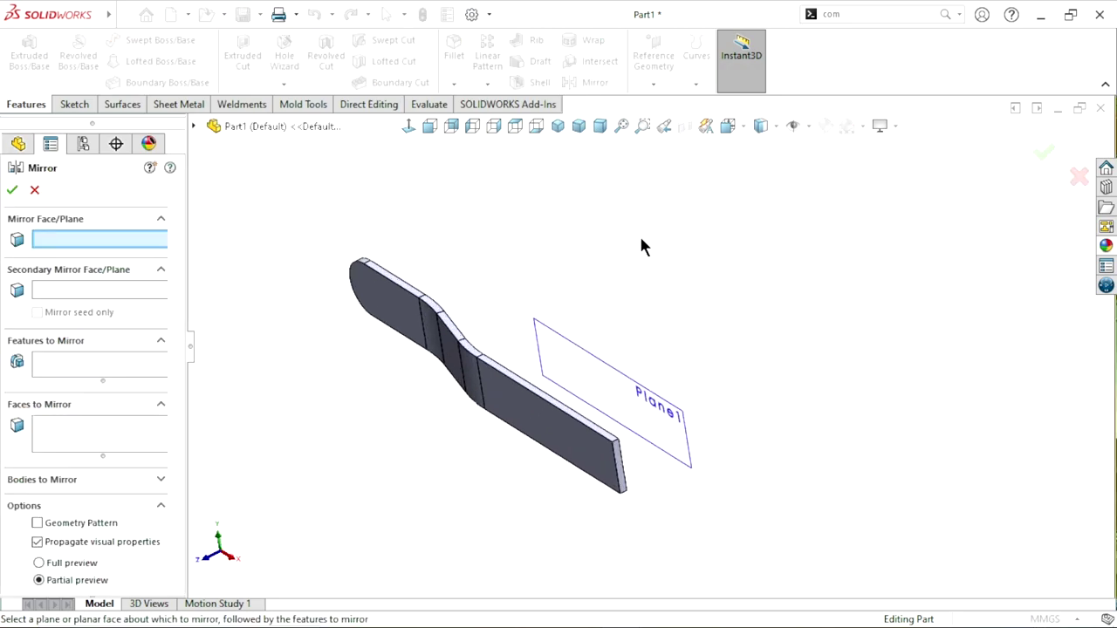
{"action": "left_click", "coordinate": [612, 370]}
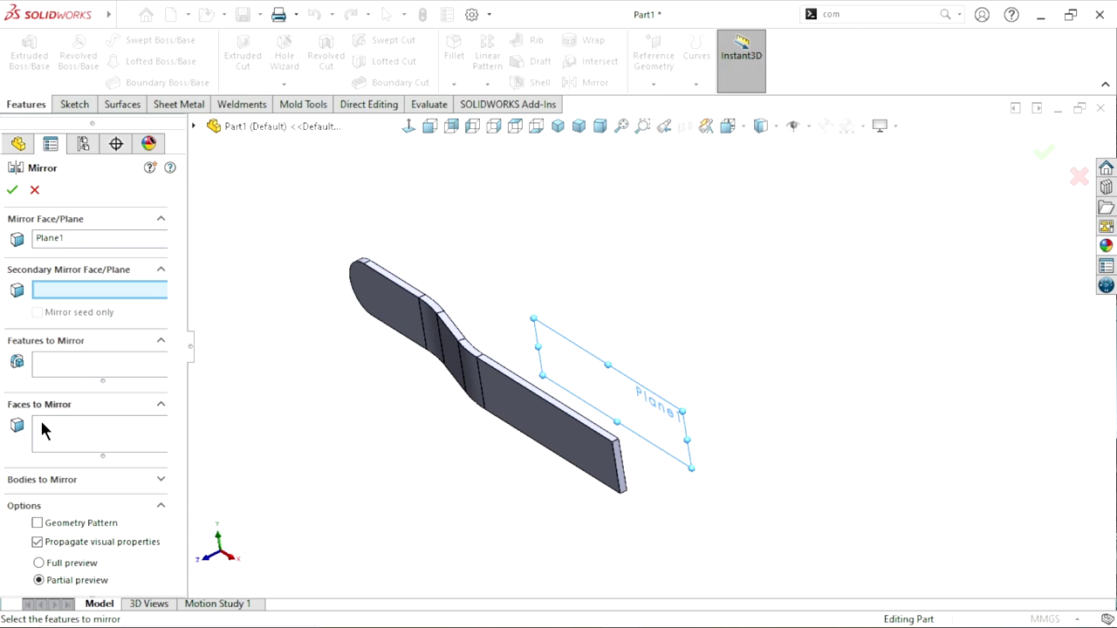
{"action": "left_click", "coordinate": [35, 479]}
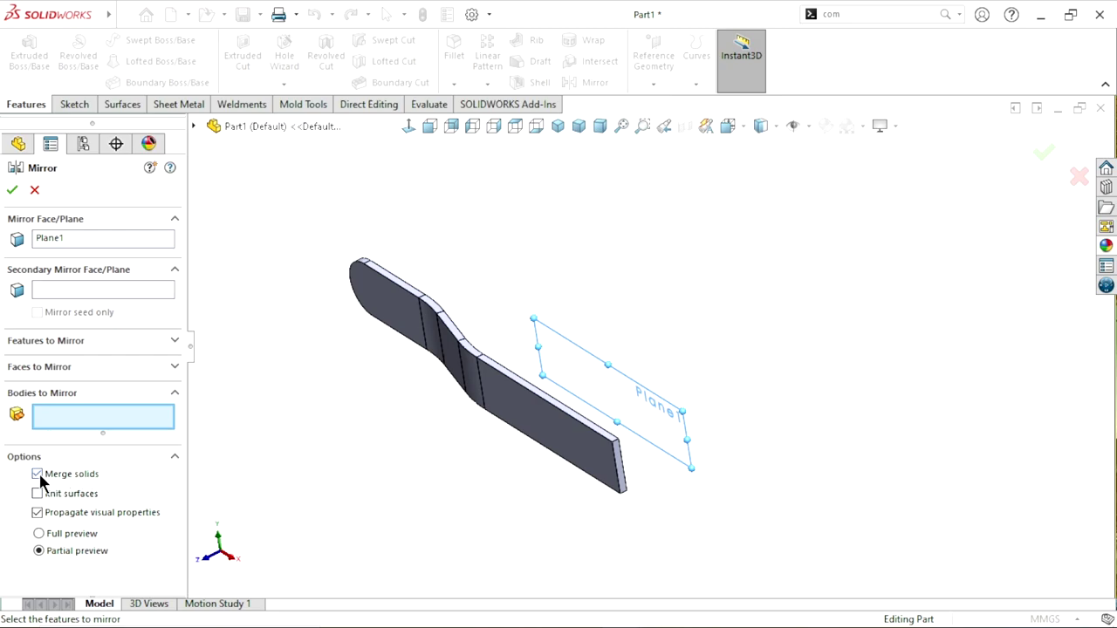
{"action": "left_click", "coordinate": [545, 432]}
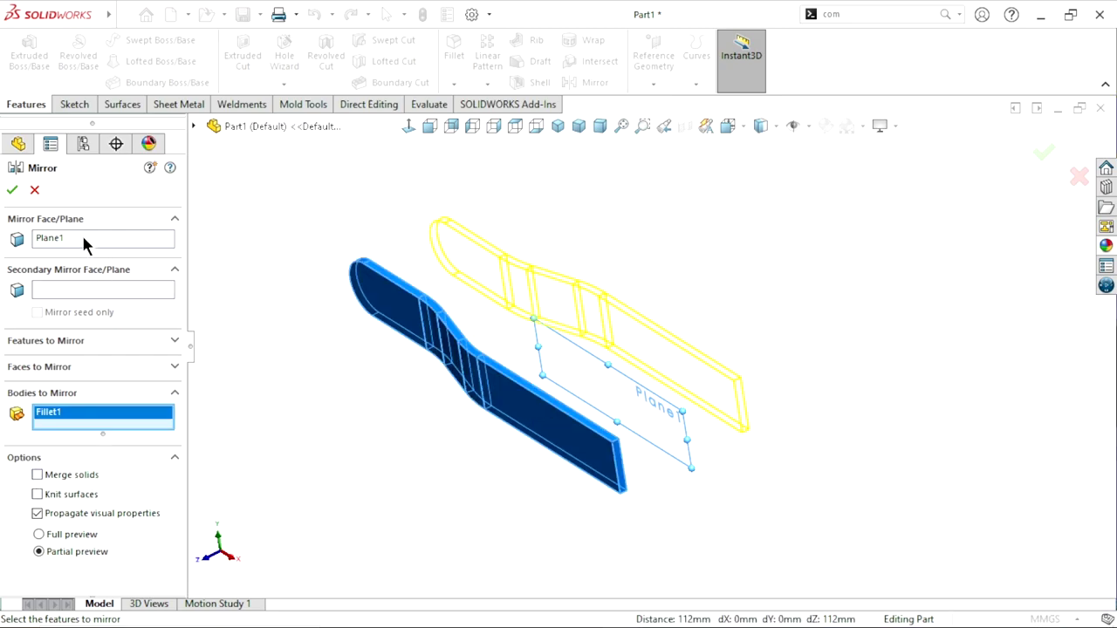
{"action": "left_click", "coordinate": [12, 191]}
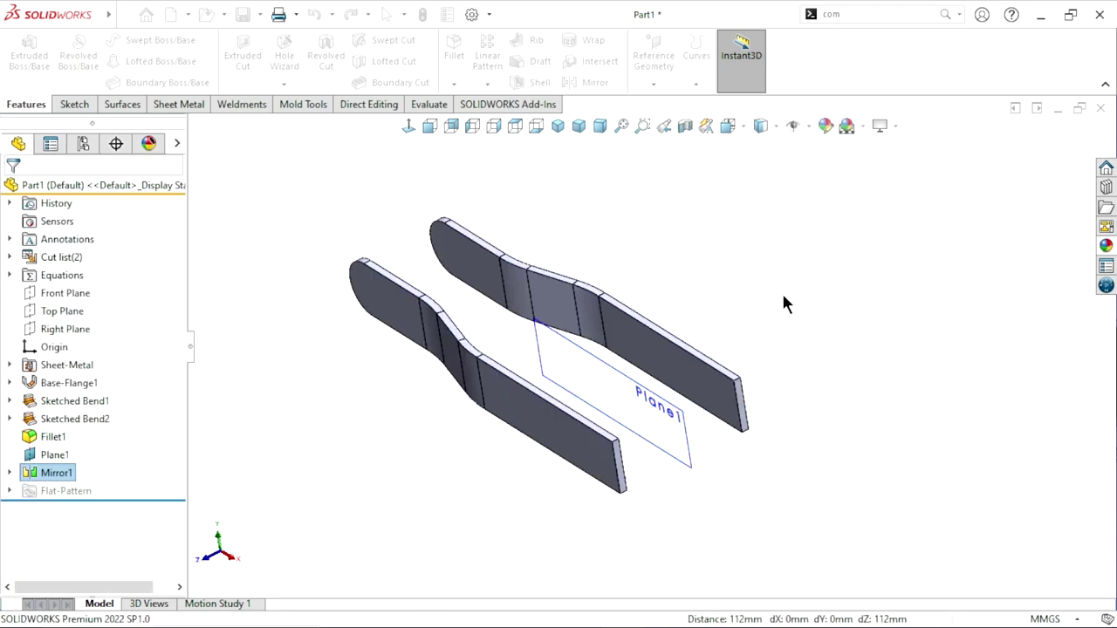
{"action": "scroll", "coordinate": [589, 410], "scroll_direction": "up", "scroll_amount": 2}
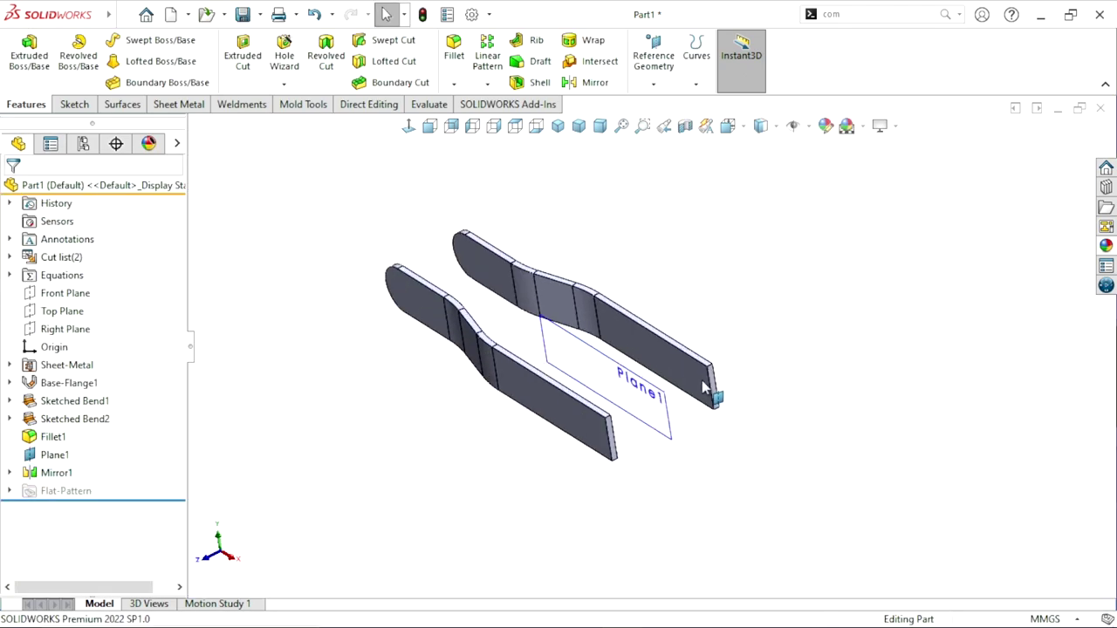
Step: Hide Plane1 and view the two parallel strips edge-on
{"action": "left_click", "coordinate": [613, 368]}
{"action": "left_click", "coordinate": [706, 321]}
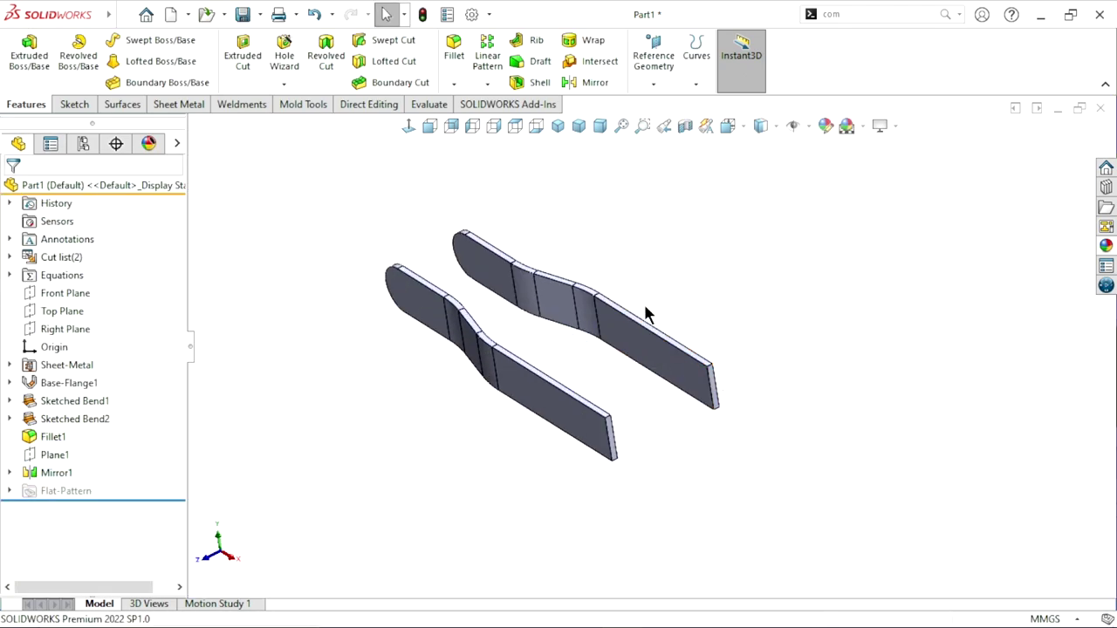
{"action": "mouse_move", "coordinate": [646, 314]}
{"action": "middle_mouse_down"}
{"action": "mouse_move", "coordinate": [556, 428]}
{"action": "mouse_move", "coordinate": [594, 274]}
{"action": "mouse_move", "coordinate": [599, 442]}
{"action": "mouse_move", "coordinate": [618, 426]}
{"action": "middle_mouse_up"}
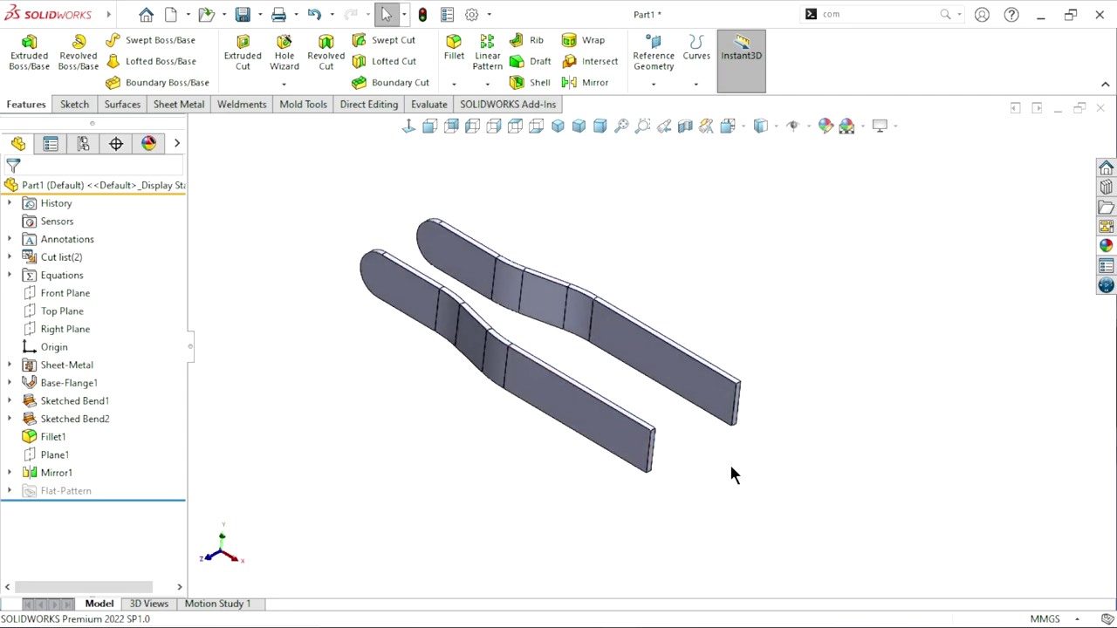
{"action": "scroll", "coordinate": [731, 450], "scroll_direction": "up", "scroll_amount": 3}
{"action": "mouse_move", "coordinate": [700, 439]}
{"action": "middle_mouse_down"}
{"action": "mouse_move", "coordinate": [698, 316]}
{"action": "mouse_move", "coordinate": [638, 428]}
{"action": "mouse_move", "coordinate": [621, 375]}
{"action": "mouse_move", "coordinate": [589, 393]}
{"action": "mouse_move", "coordinate": [568, 334]}
{"action": "mouse_move", "coordinate": [593, 399]}
{"action": "mouse_move", "coordinate": [609, 344]}
{"action": "mouse_move", "coordinate": [654, 428]}
{"action": "middle_mouse_up"}
{"action": "scroll", "coordinate": [655, 428], "scroll_direction": "down", "scroll_amount": 3}
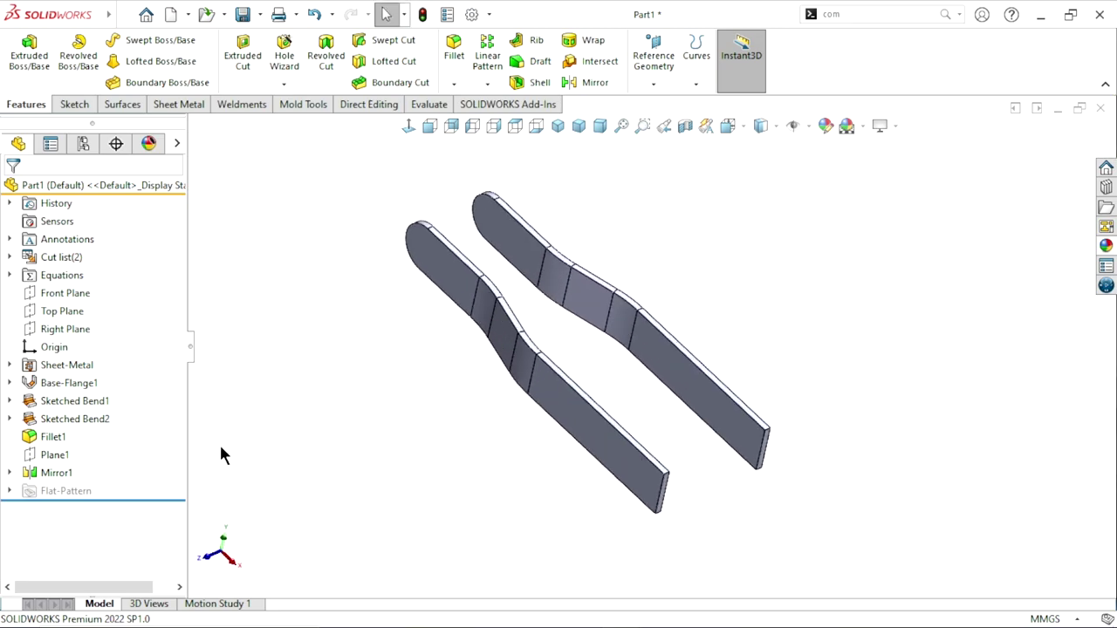
Step: Start a sketch on Plane1 and draw a line between the two strips
{"action": "left_click", "coordinate": [56, 455]}
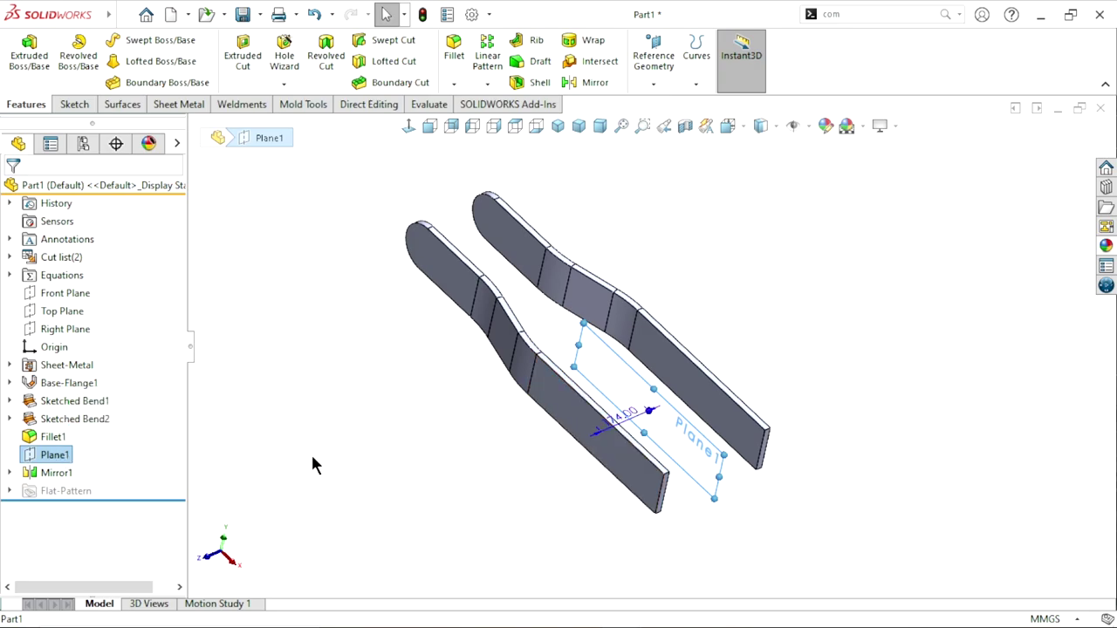
{"action": "left_click", "coordinate": [54, 455]}
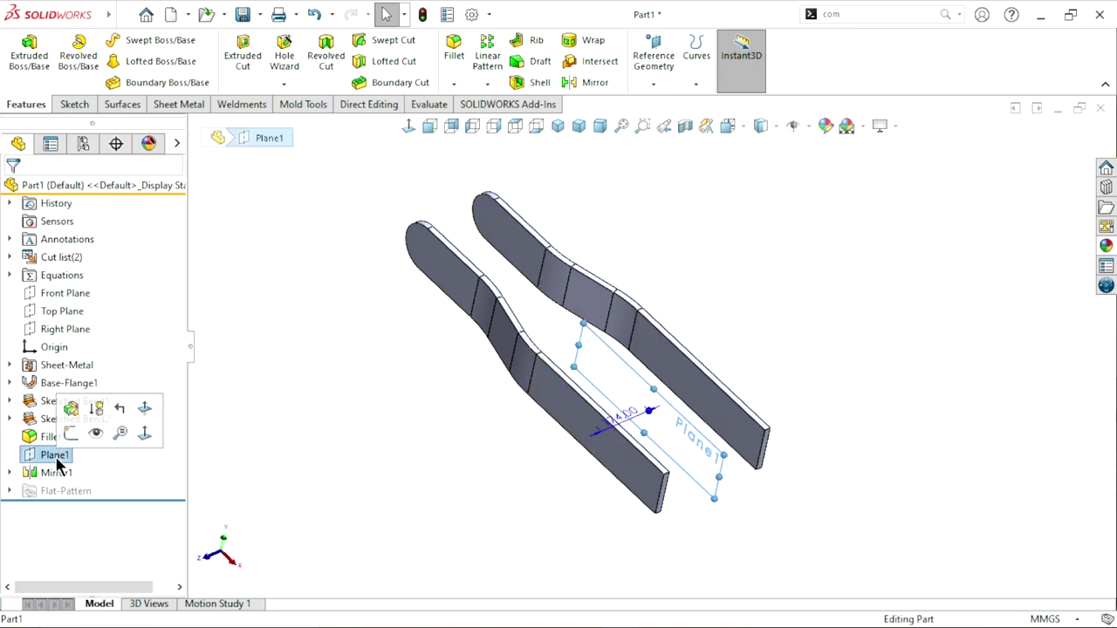
{"action": "left_click", "coordinate": [93, 431]}
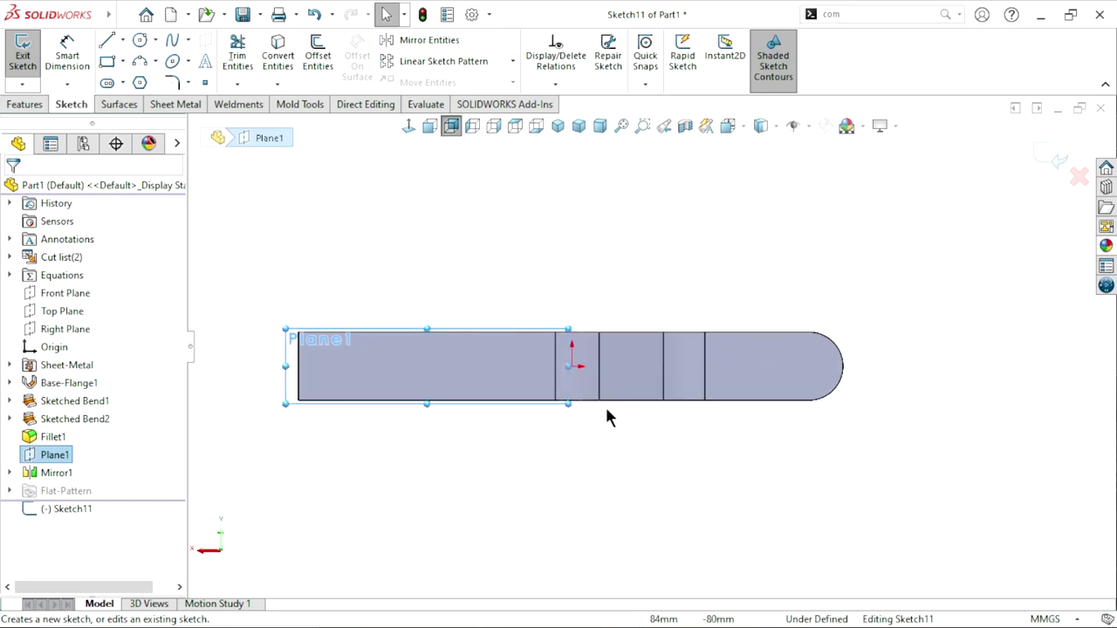
{"action": "left_click", "coordinate": [704, 366]}
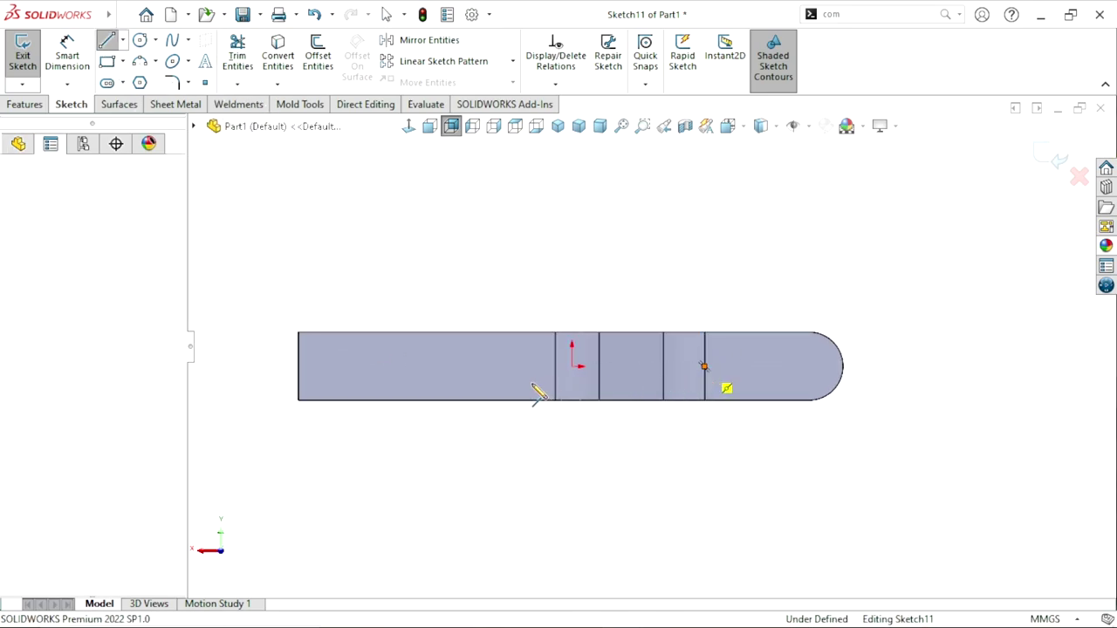
{"action": "left_click", "coordinate": [483, 367]}
{"action": "right_click", "coordinate": [592, 307]}
{"action": "left_click", "coordinate": [592, 308]}
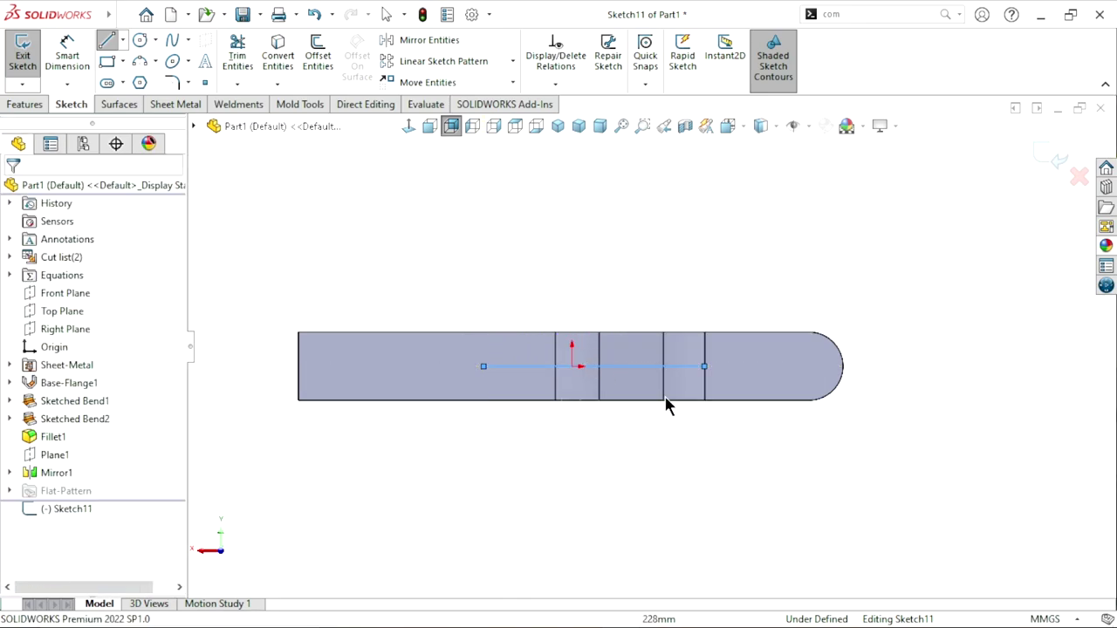
{"action": "key", "text": "f"}
Step: Dimension the line to 600 mm and view it in a tilted 3D orientation
{"action": "left_click", "coordinate": [87, 44]}
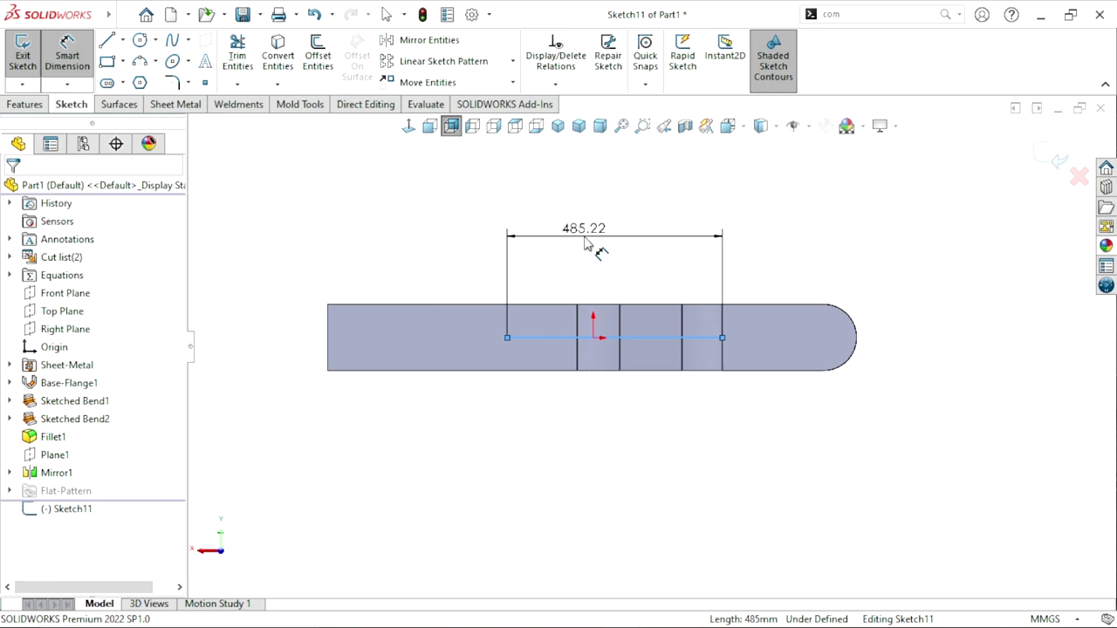
{"action": "left_click", "coordinate": [586, 242]}
{"action": "type", "text": "600"}
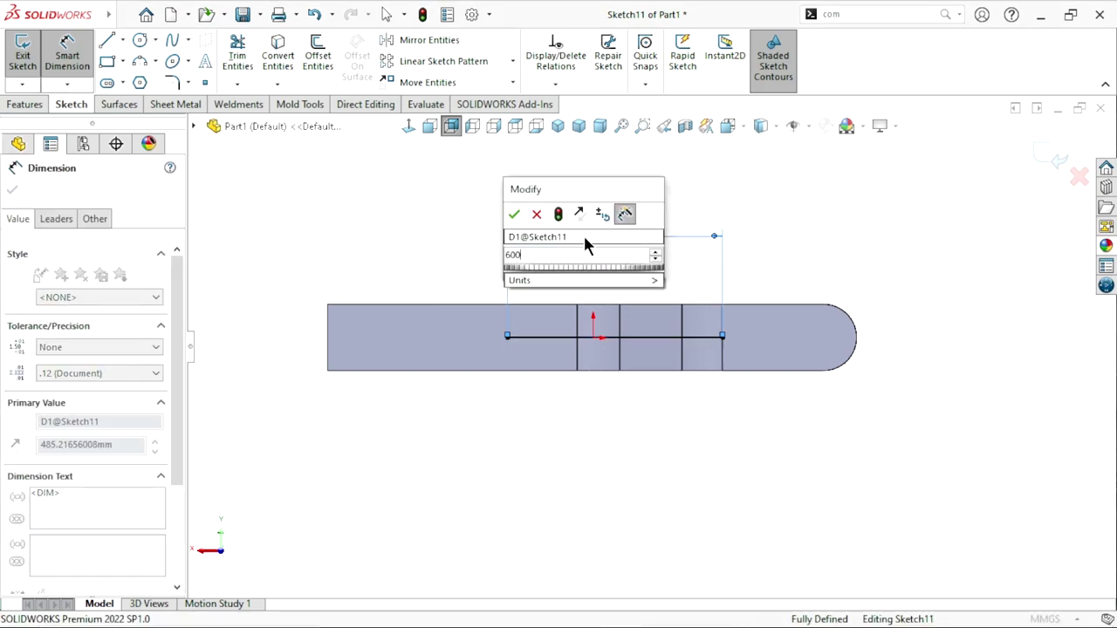
{"action": "key", "text": "Return"}
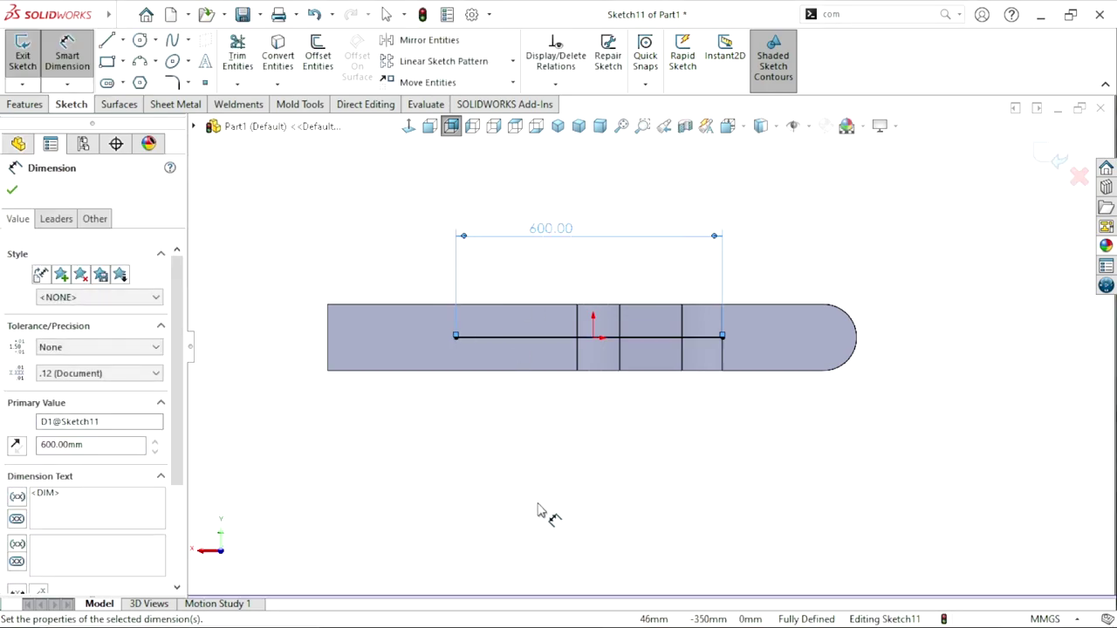
{"action": "key", "text": "Escape"}
{"action": "mouse_move", "coordinate": [443, 326]}
{"action": "middle_mouse_down"}
{"action": "mouse_move", "coordinate": [591, 411]}
{"action": "mouse_move", "coordinate": [464, 457]}
{"action": "middle_mouse_up"}
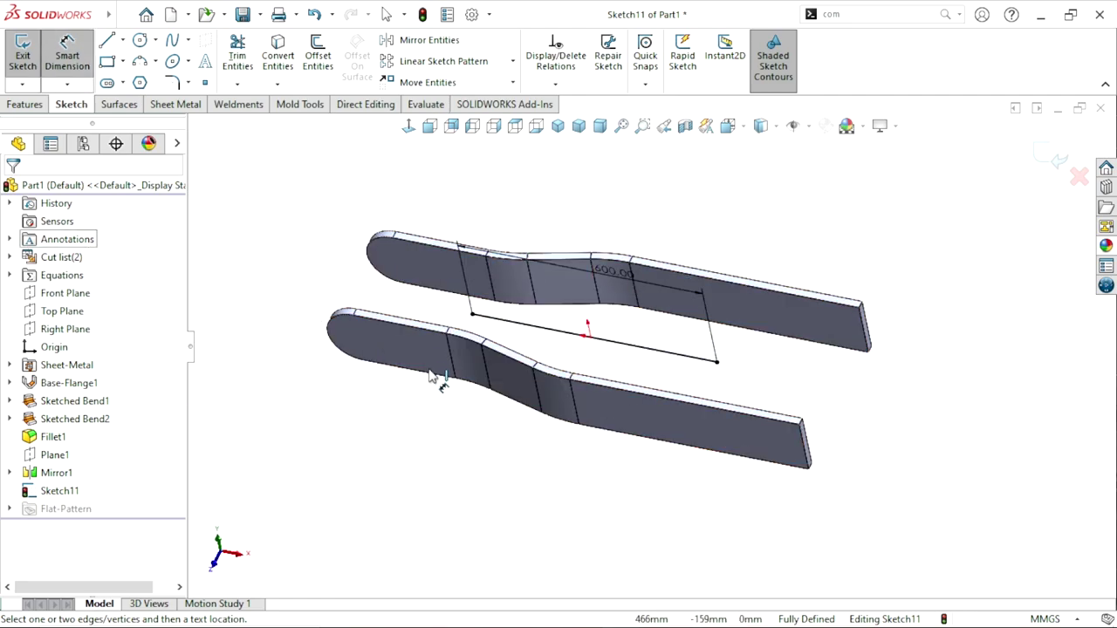
{"action": "scroll", "coordinate": [558, 384], "scroll_direction": "up", "scroll_amount": 2}
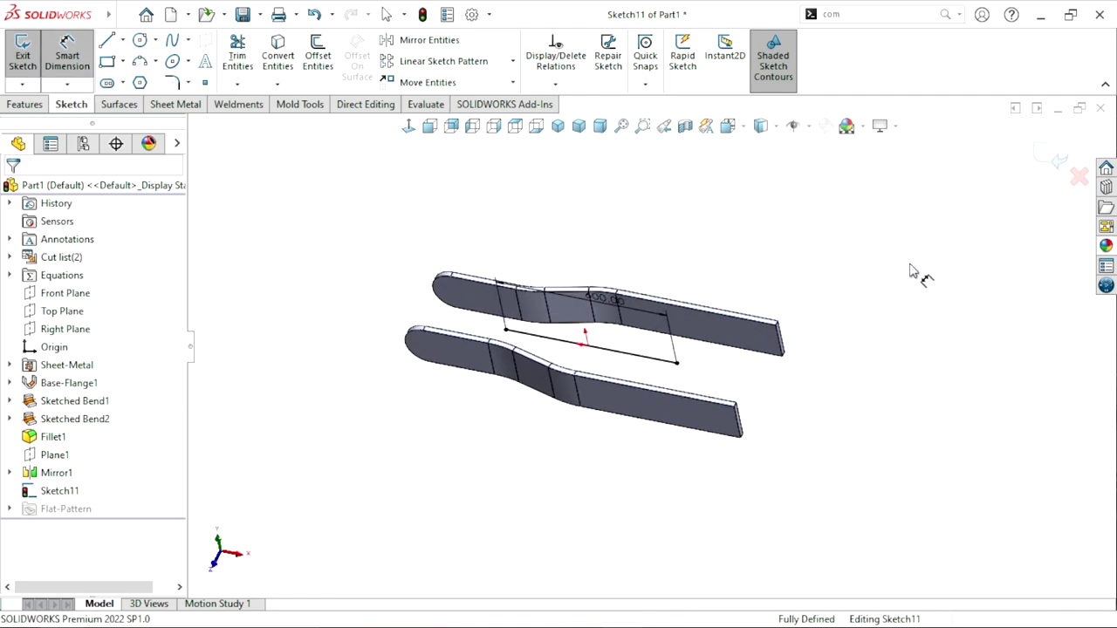
{"action": "left_click", "coordinate": [31, 105]}
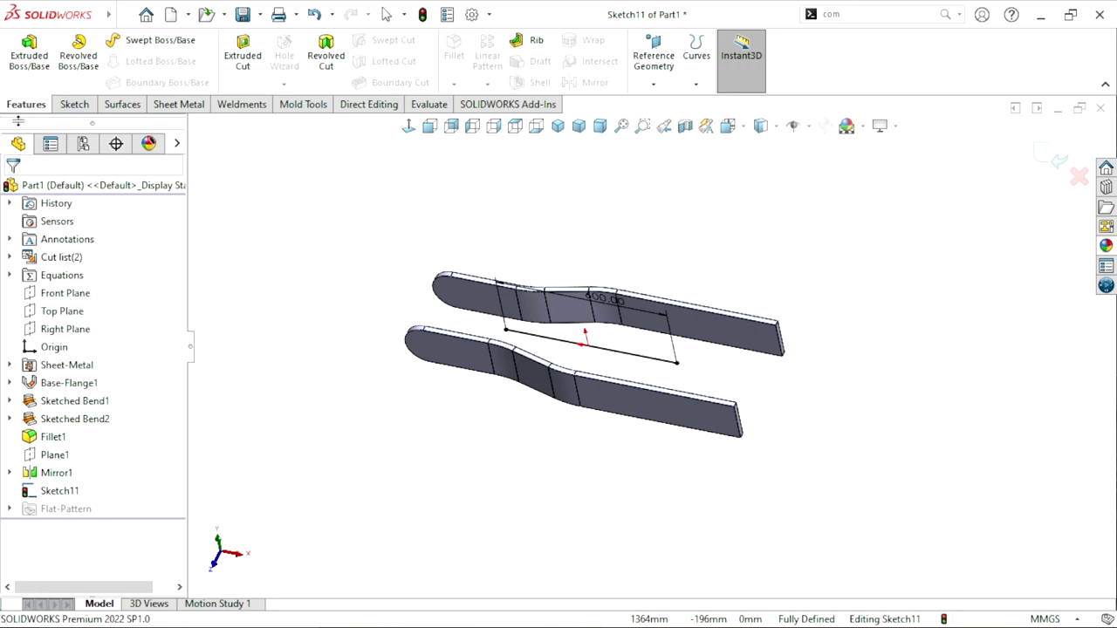
Step: Extrude the sketch line with both Direction 1 and Direction 2 set to Up To Next
{"action": "mouse_move", "coordinate": [453, 434]}
{"action": "middle_mouse_down"}
{"action": "mouse_move", "coordinate": [529, 426]}
{"action": "mouse_move", "coordinate": [695, 357]}
{"action": "mouse_move", "coordinate": [599, 392]}
{"action": "mouse_move", "coordinate": [641, 401]}
{"action": "mouse_move", "coordinate": [576, 349]}
{"action": "middle_mouse_up"}
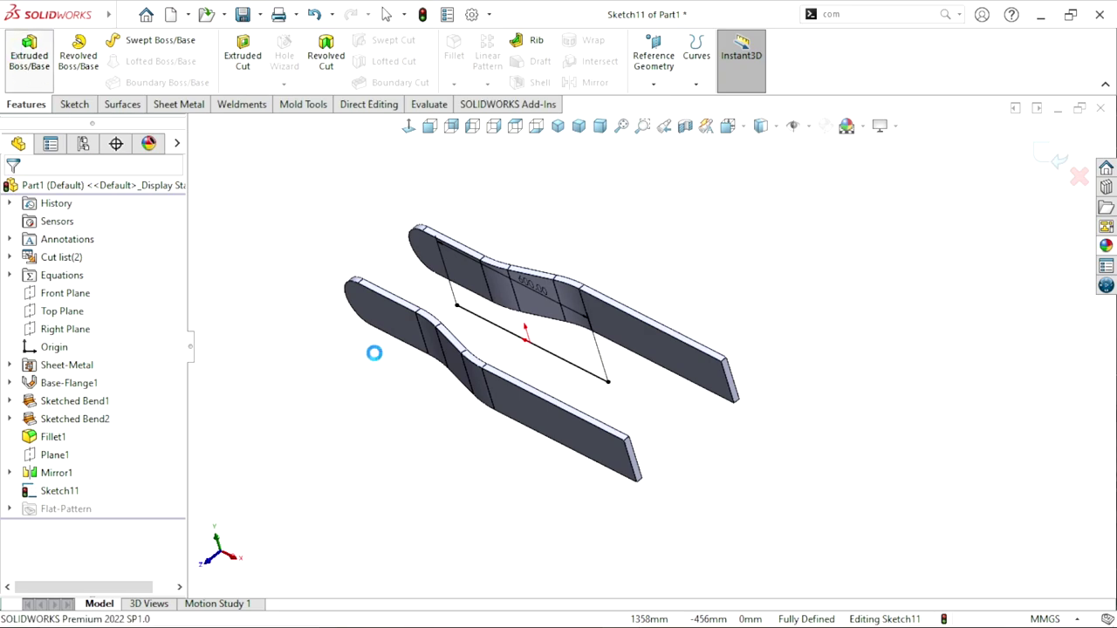
{"action": "key", "text": "ctrl+7"}
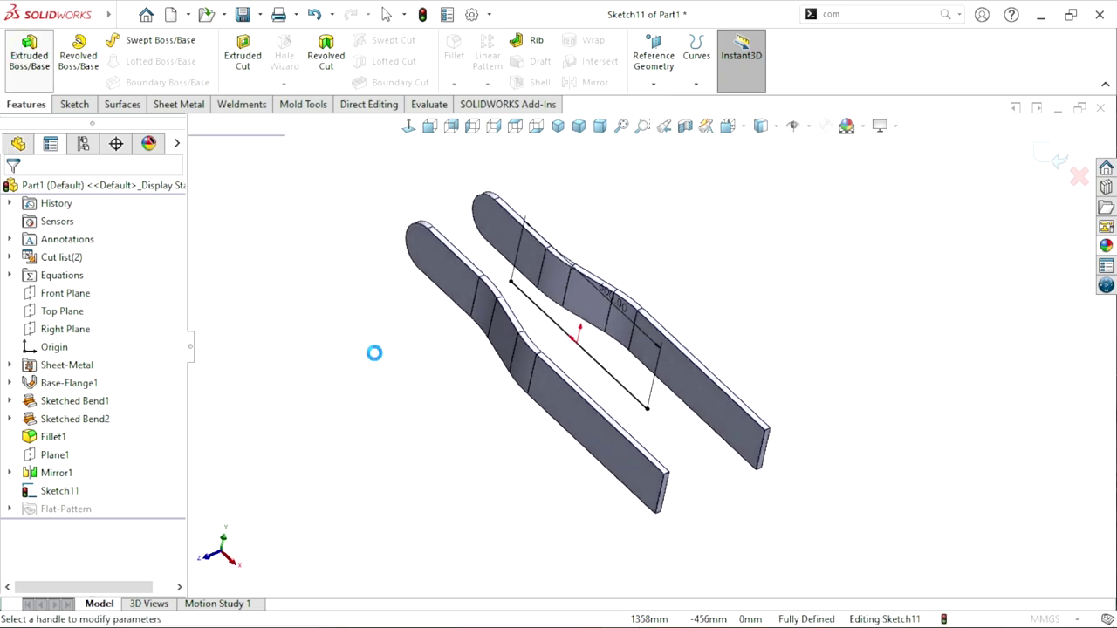
{"action": "scroll", "coordinate": [674, 327], "scroll_direction": "down", "scroll_amount": 2}
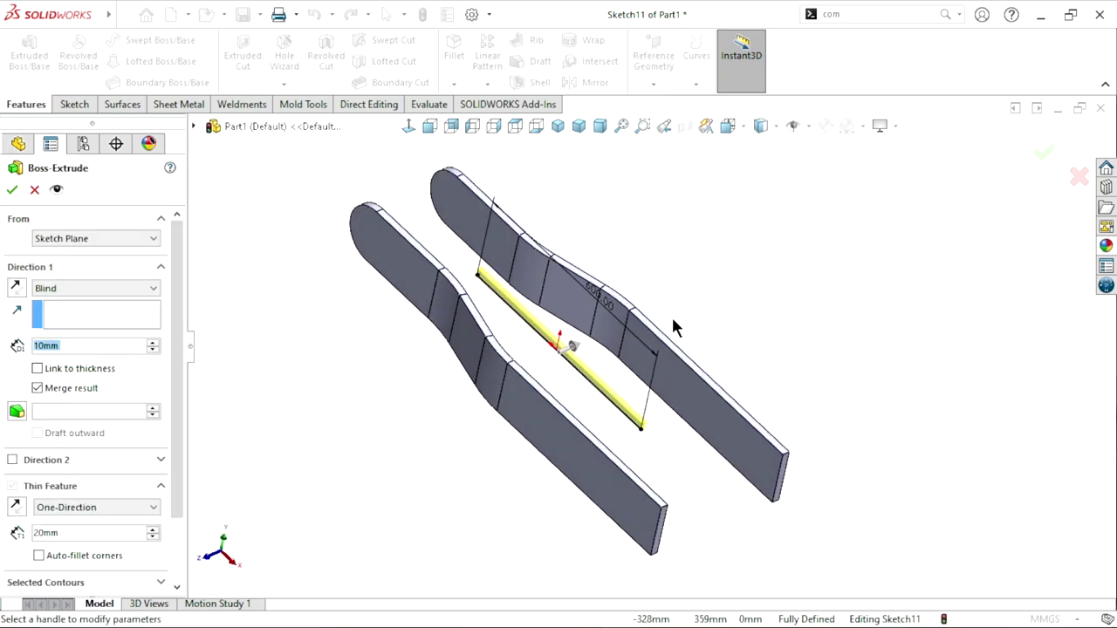
{"action": "middle_click_drag", "start_coordinate": [671, 324], "coordinate": [790, 309]}
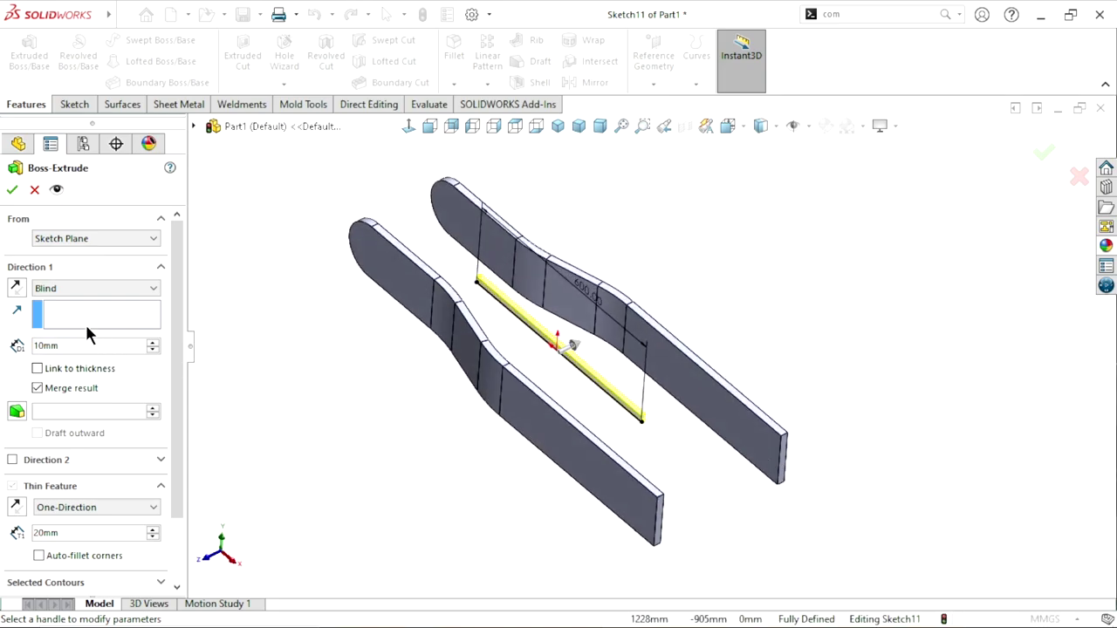
{"action": "left_click", "coordinate": [94, 291]}
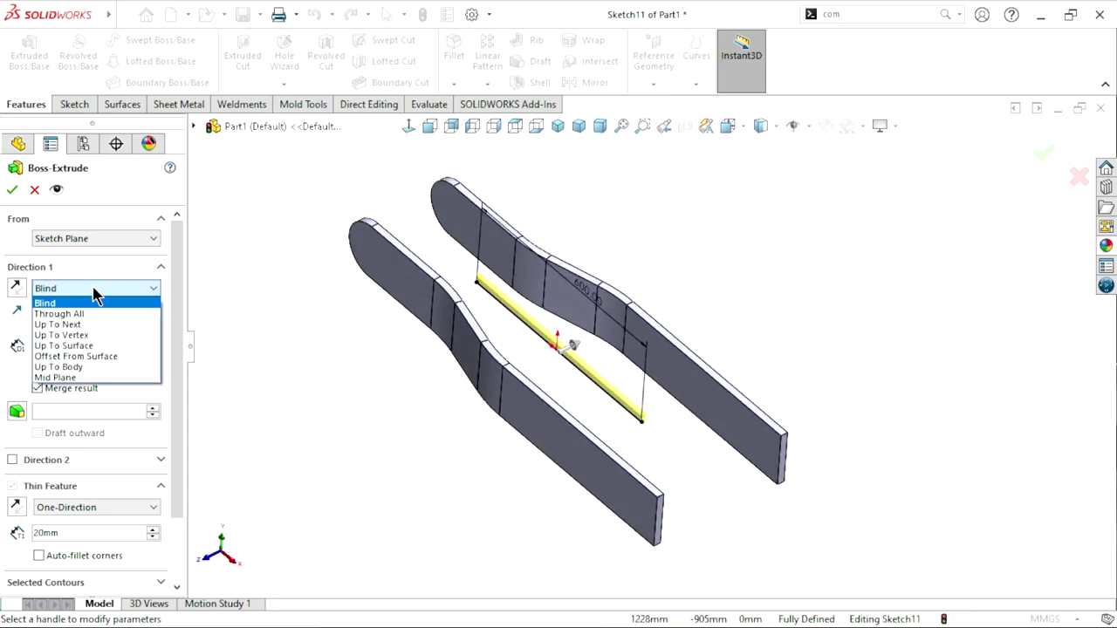
{"action": "left_click", "coordinate": [90, 347]}
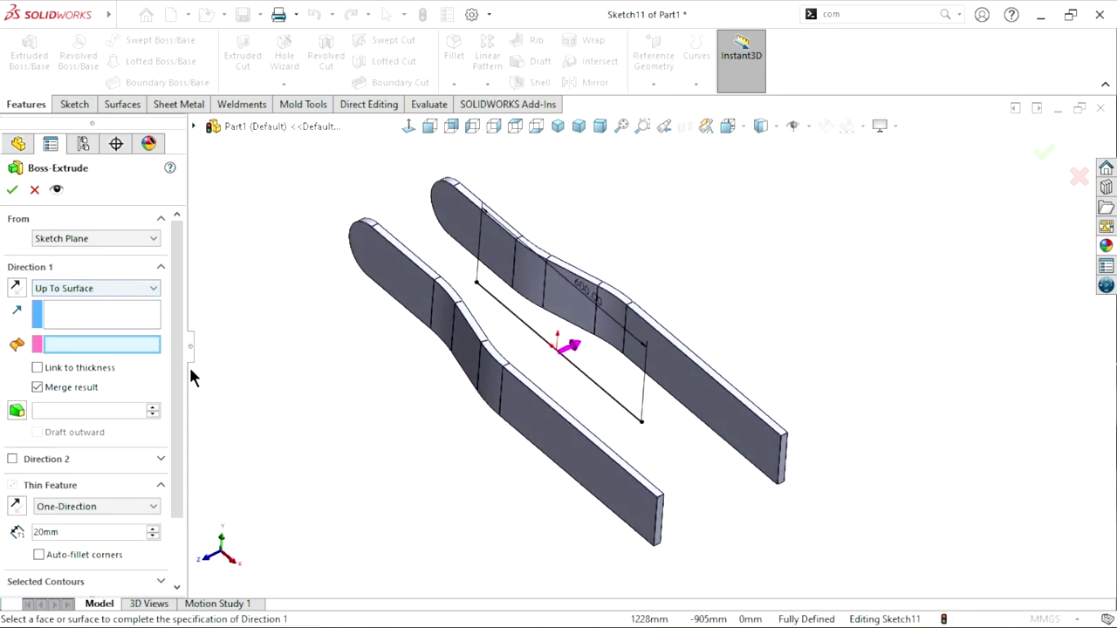
{"action": "left_click", "coordinate": [566, 311]}
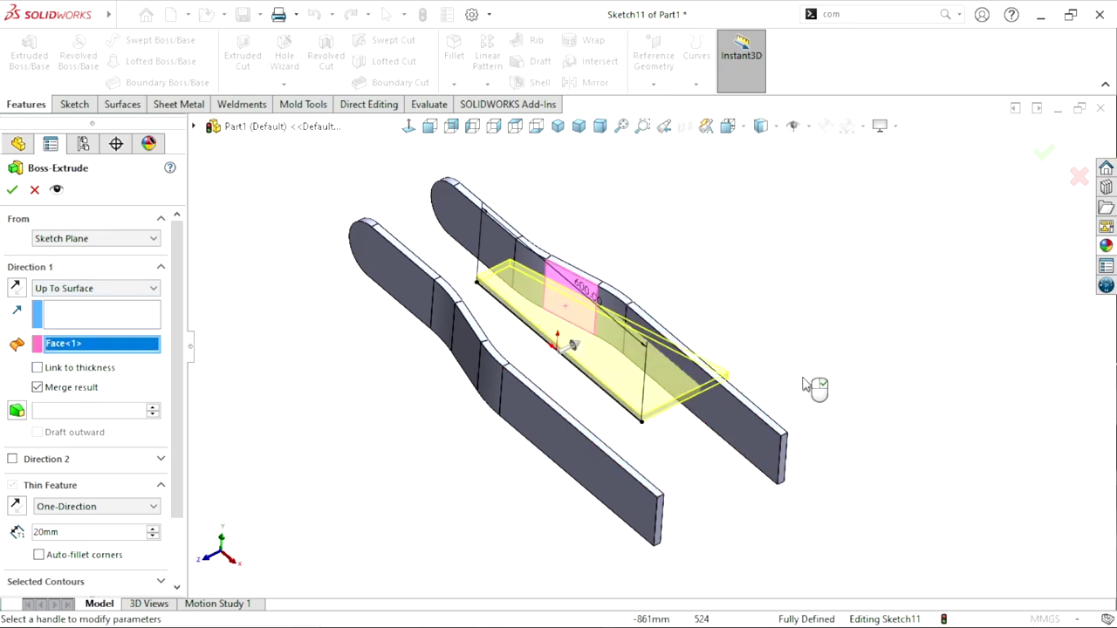
{"action": "left_click", "coordinate": [67, 290]}
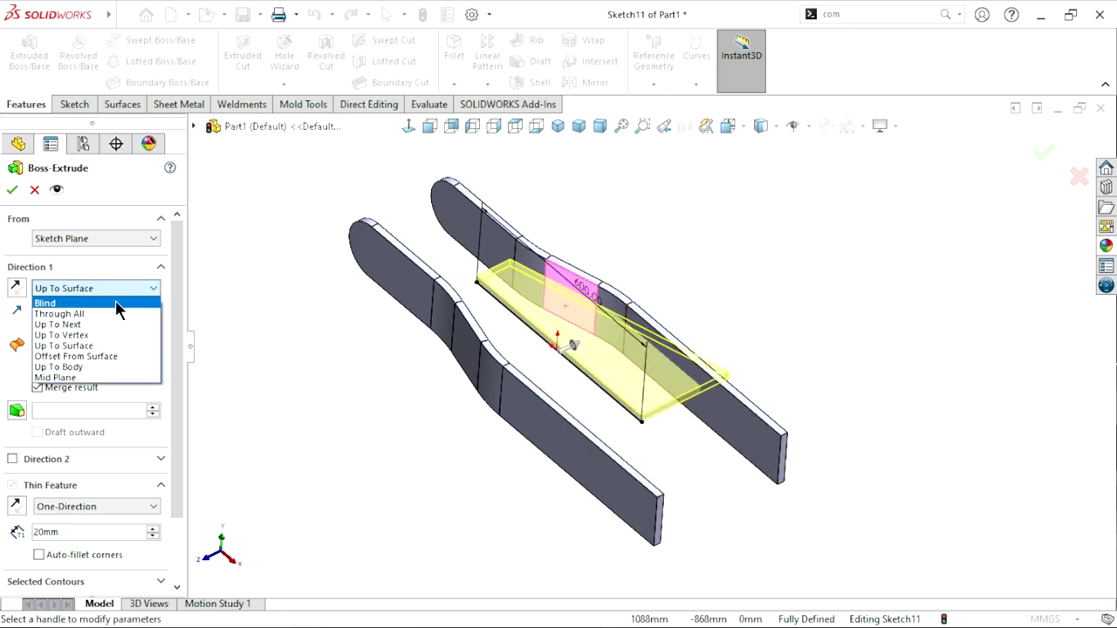
{"action": "left_click", "coordinate": [91, 321]}
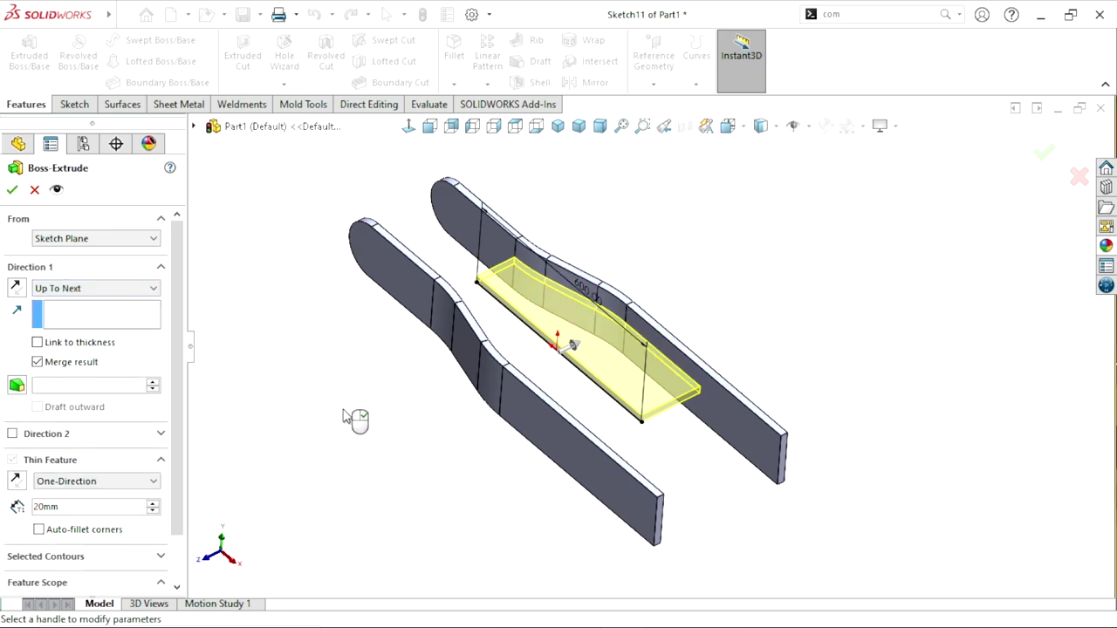
{"action": "left_click", "coordinate": [12, 434]}
{"action": "left_click", "coordinate": [79, 456]}
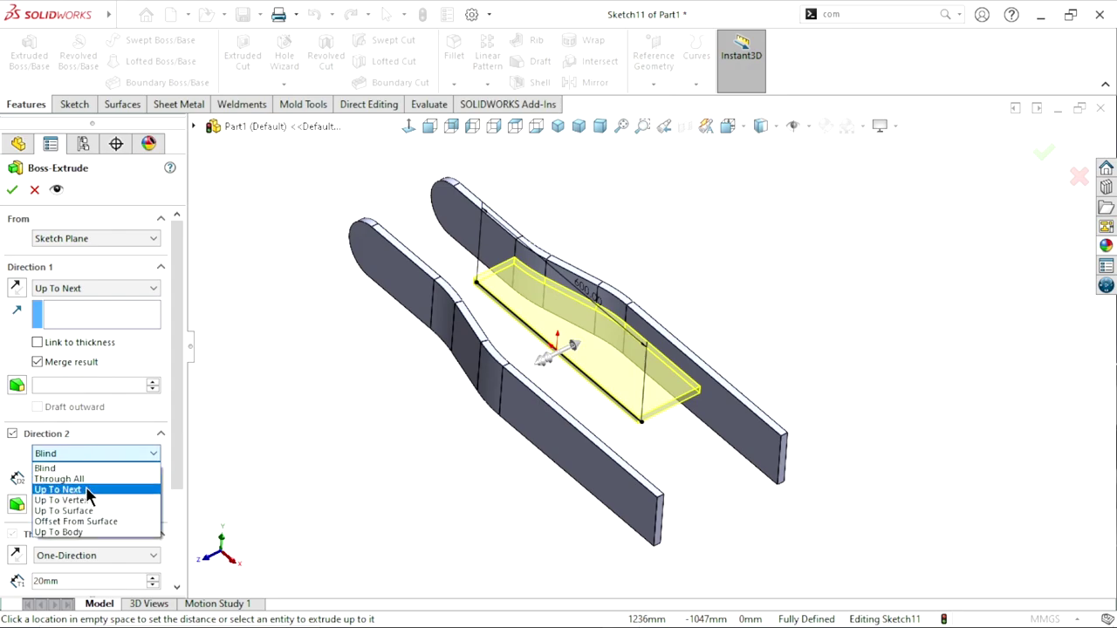
{"action": "left_click", "coordinate": [88, 491]}
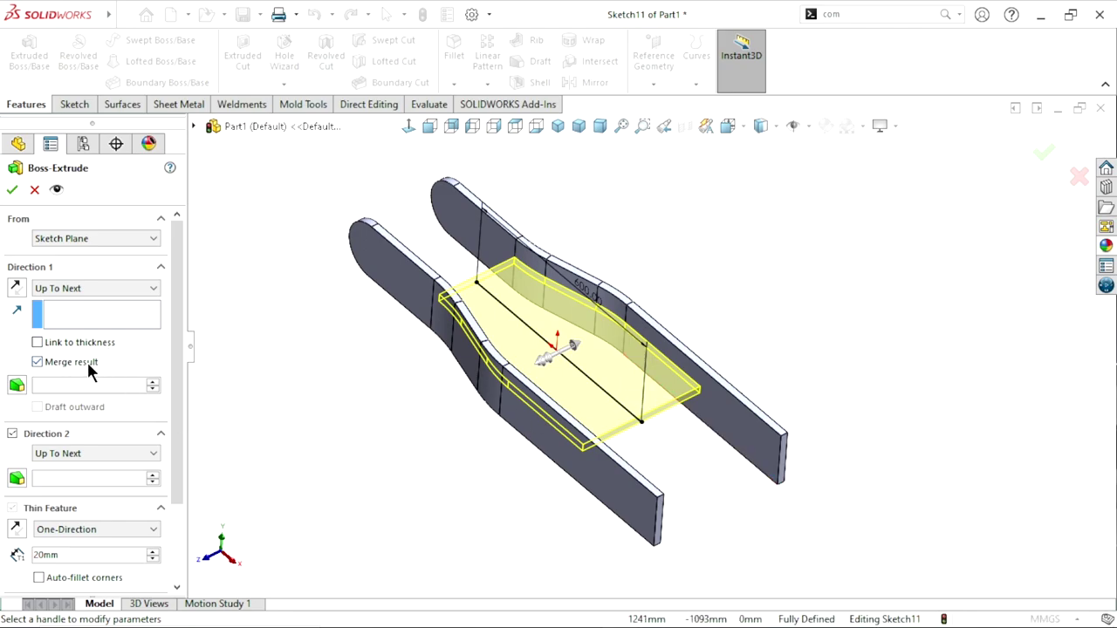
Step: Link the thin wall to the sheet thickness, make it Mid-Plane, and accept
{"action": "left_click", "coordinate": [38, 343]}
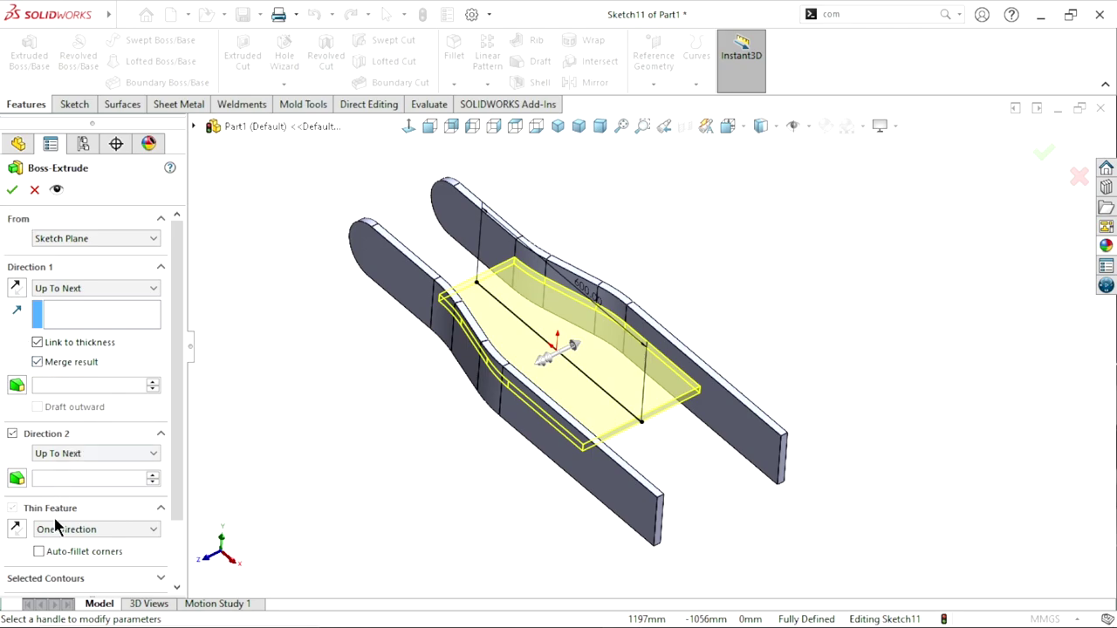
{"action": "left_click_drag", "start_coordinate": [175, 417], "coordinate": [181, 482]}
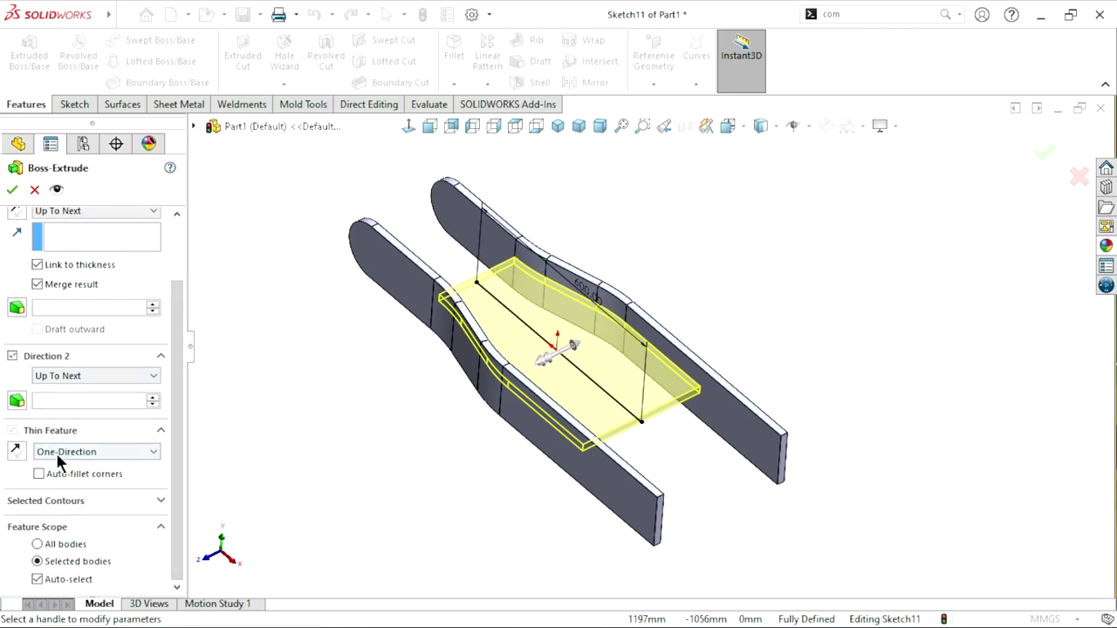
{"action": "left_click", "coordinate": [87, 452]}
{"action": "left_click", "coordinate": [70, 474]}
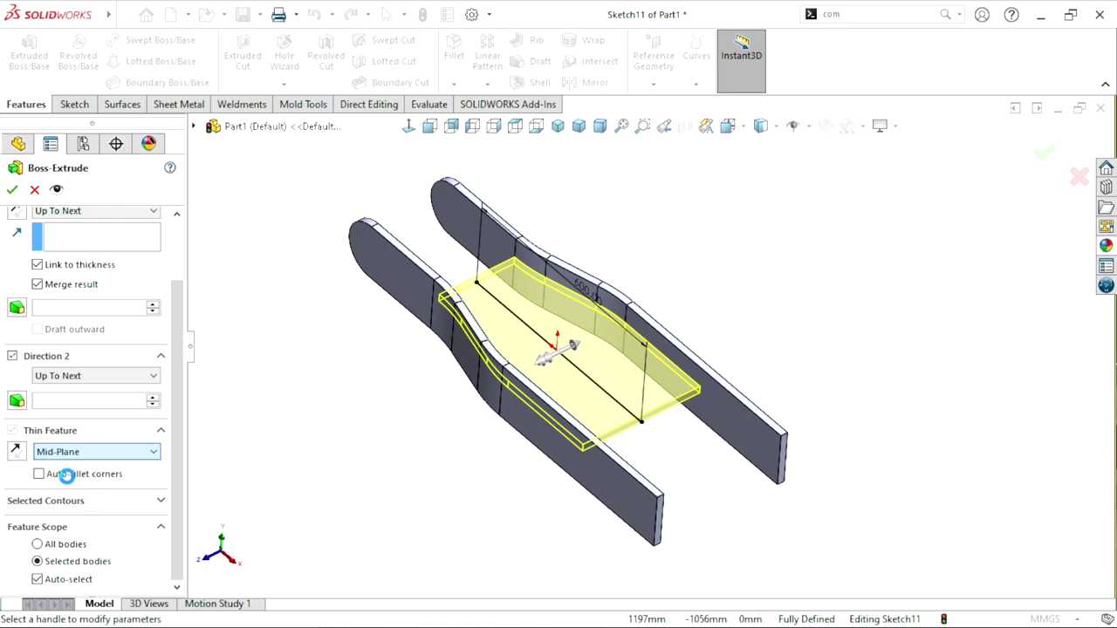
{"action": "left_click", "coordinate": [7, 191]}
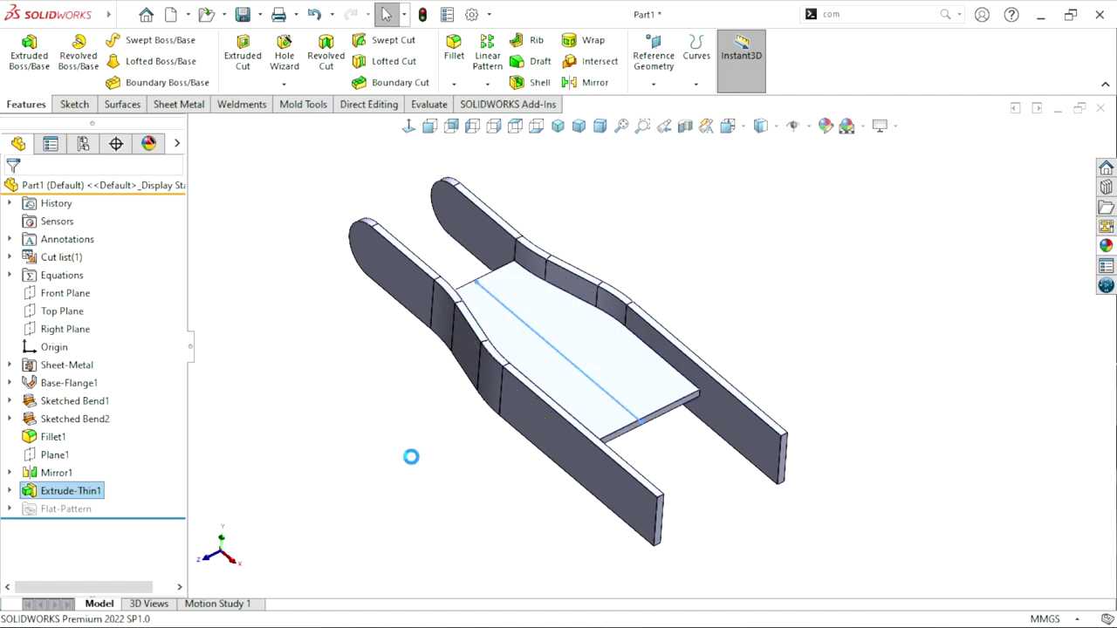
Step: Return to the isometric view of the joined frame and select Plane1
{"action": "mouse_move", "coordinate": [412, 460]}
{"action": "middle_mouse_down"}
{"action": "mouse_move", "coordinate": [564, 458]}
{"action": "mouse_move", "coordinate": [701, 242]}
{"action": "mouse_move", "coordinate": [662, 390]}
{"action": "middle_mouse_up"}
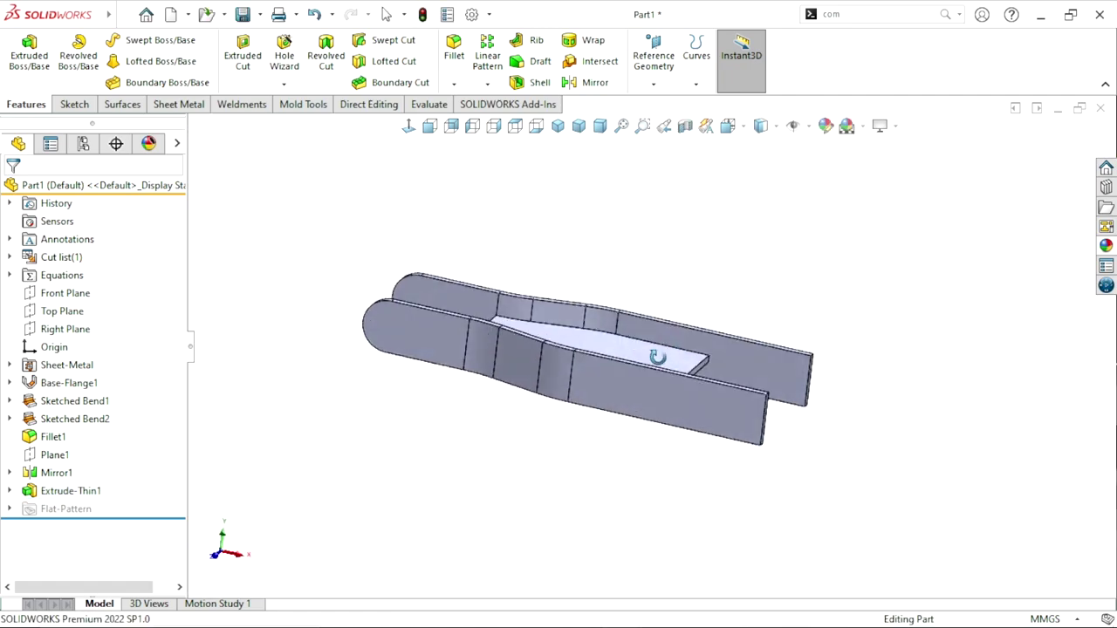
{"action": "scroll", "coordinate": [650, 419], "scroll_direction": "down", "scroll_amount": 1}
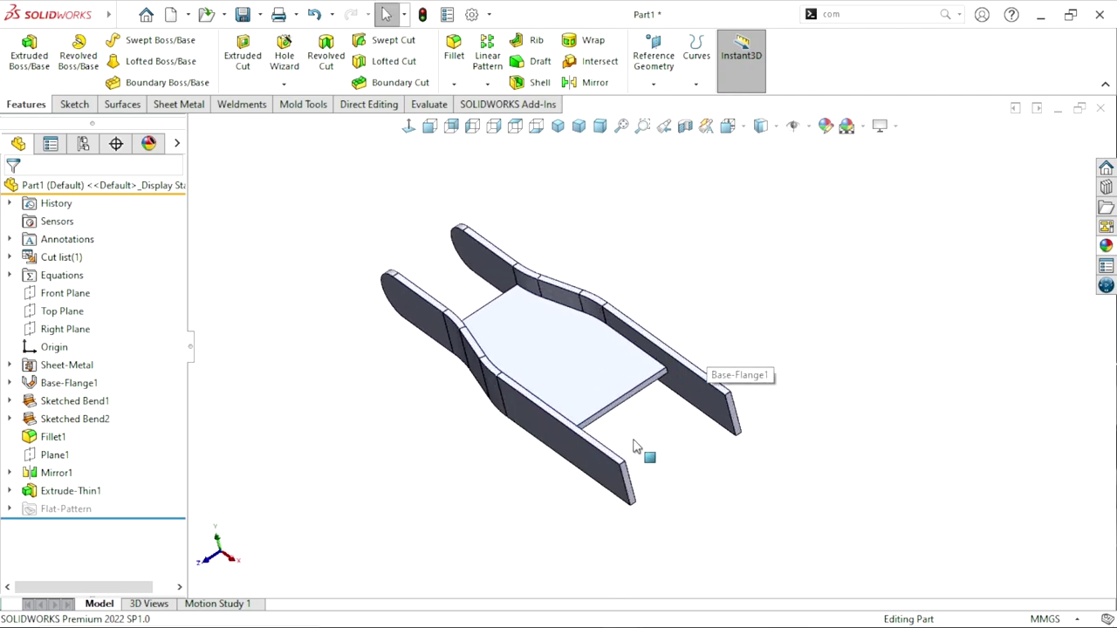
{"action": "scroll", "coordinate": [661, 408], "scroll_direction": "down", "scroll_amount": 3}
{"action": "scroll", "coordinate": [669, 379], "scroll_direction": "up", "scroll_amount": 2}
{"action": "scroll", "coordinate": [690, 360], "scroll_direction": "down", "scroll_amount": 2}
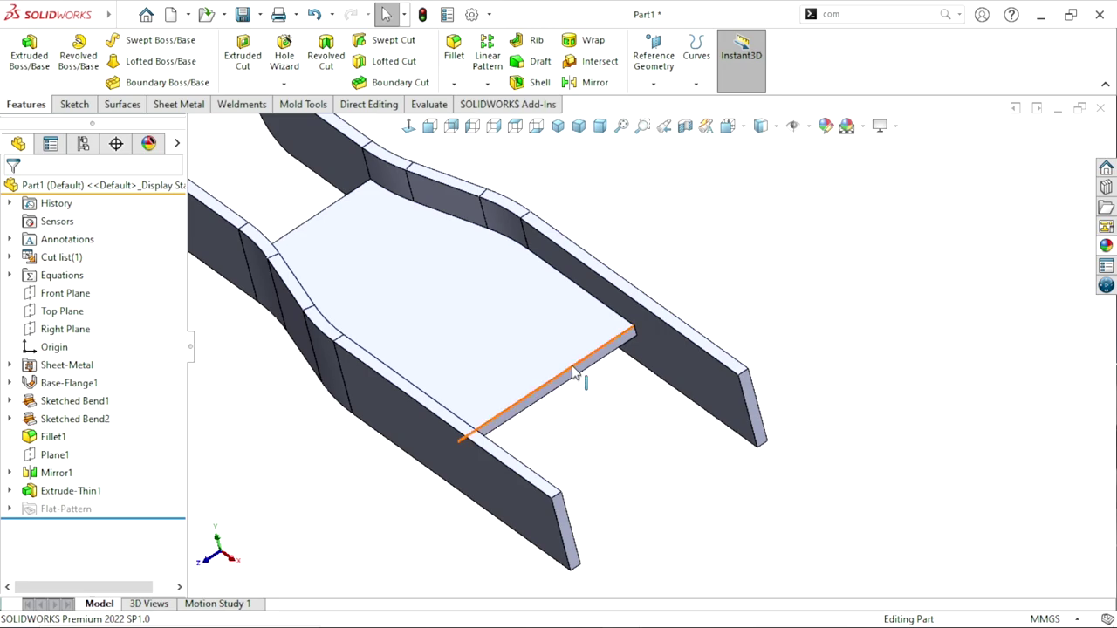
{"action": "scroll", "coordinate": [541, 340], "scroll_direction": "up", "scroll_amount": 5}
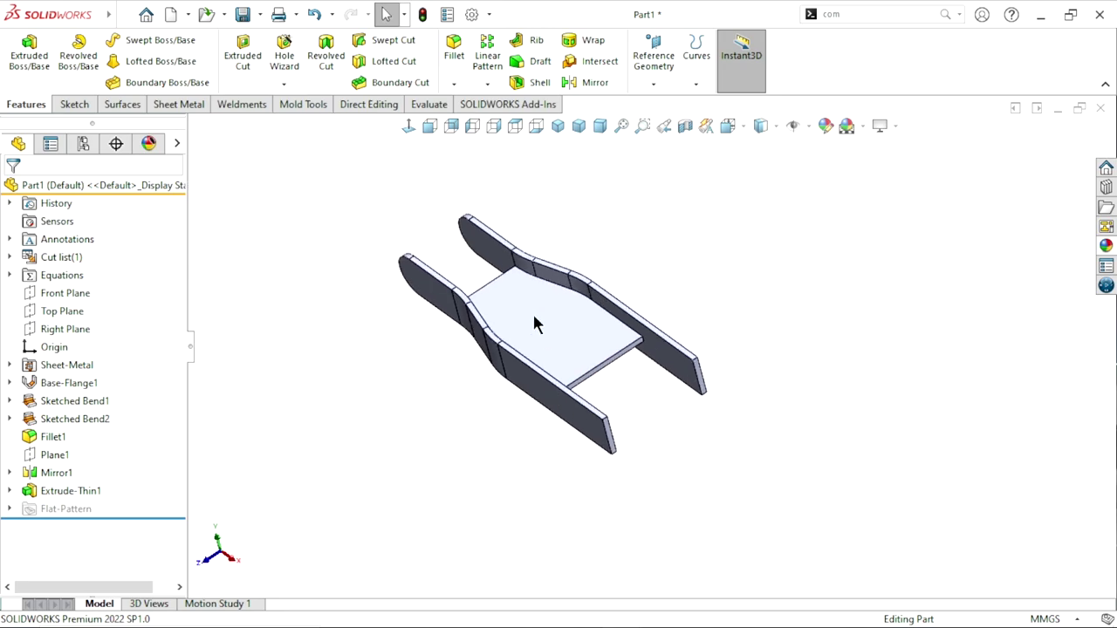
{"action": "left_click", "coordinate": [557, 125]}
{"action": "scroll", "coordinate": [868, 349], "scroll_direction": "up", "scroll_amount": 2}
{"action": "scroll", "coordinate": [773, 378], "scroll_direction": "down", "scroll_amount": 3}
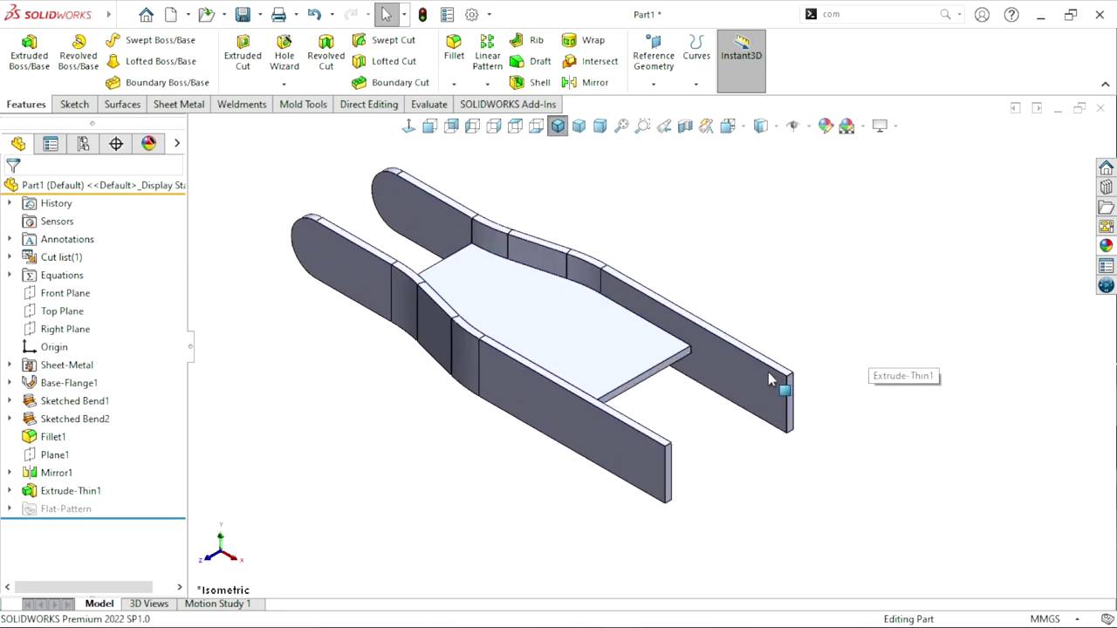
{"action": "scroll", "coordinate": [730, 475], "scroll_direction": "up", "scroll_amount": 3}
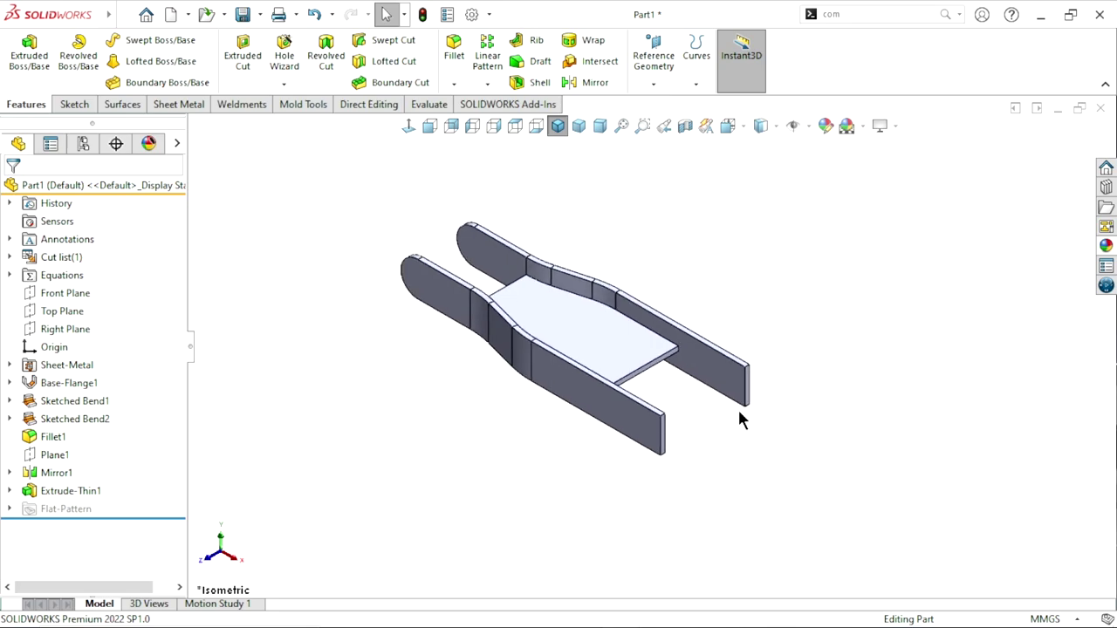
{"action": "scroll", "coordinate": [738, 413], "scroll_direction": "down", "scroll_amount": 3}
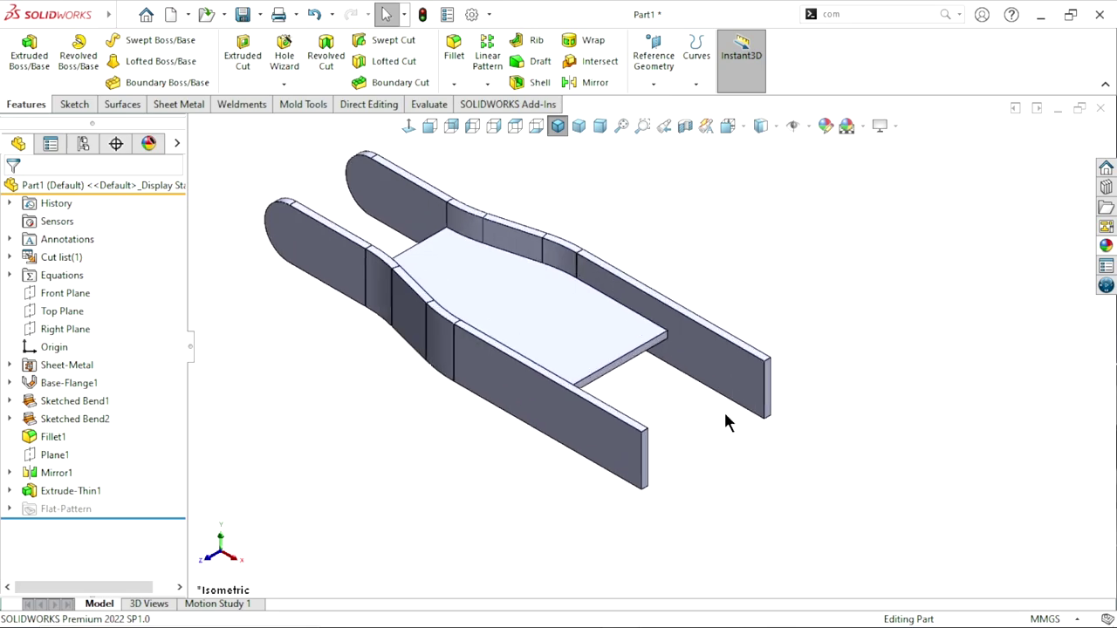
{"action": "left_click", "coordinate": [66, 459]}
Step: Start a sketch on Plane1 and show hidden edges as dashed lines
{"action": "left_click", "coordinate": [76, 435]}
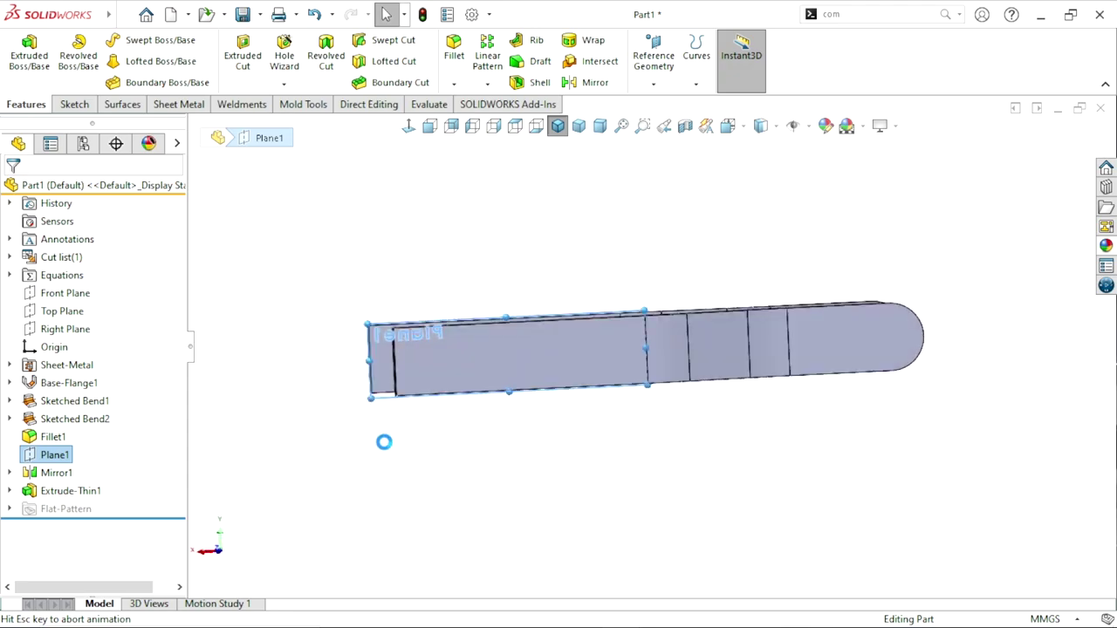
{"action": "left_click", "coordinate": [536, 478]}
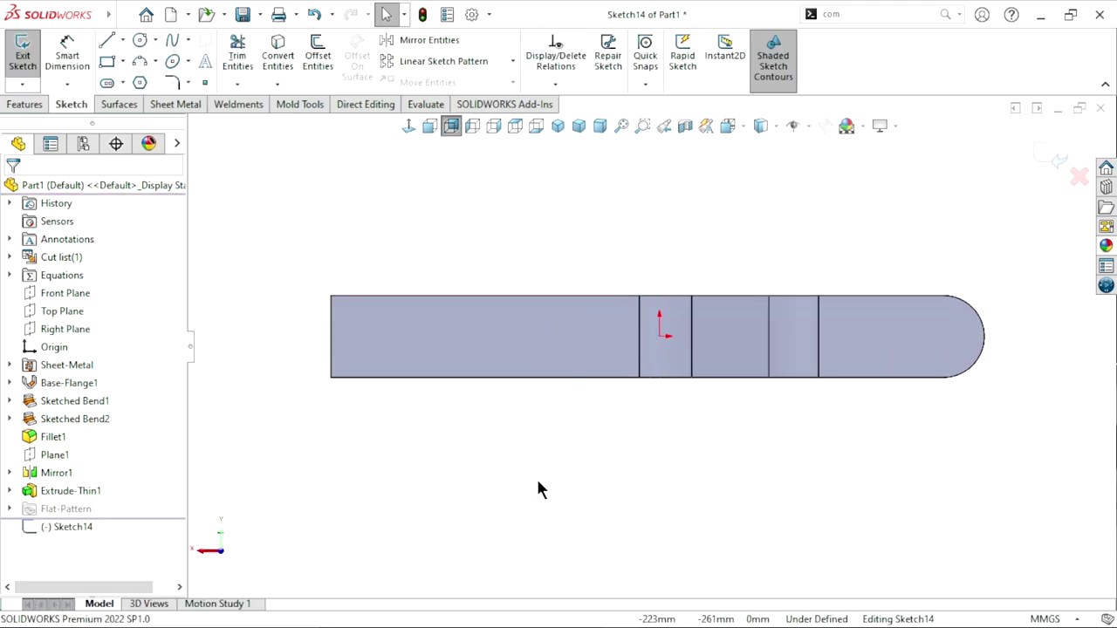
{"action": "left_click", "coordinate": [774, 128]}
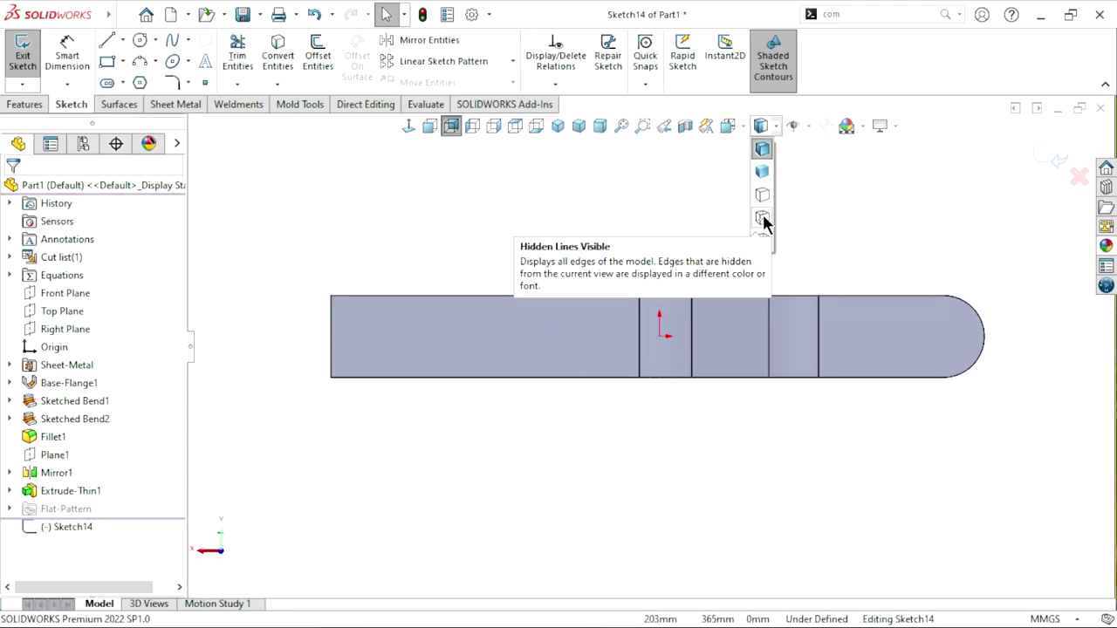
{"action": "left_click", "coordinate": [763, 217]}
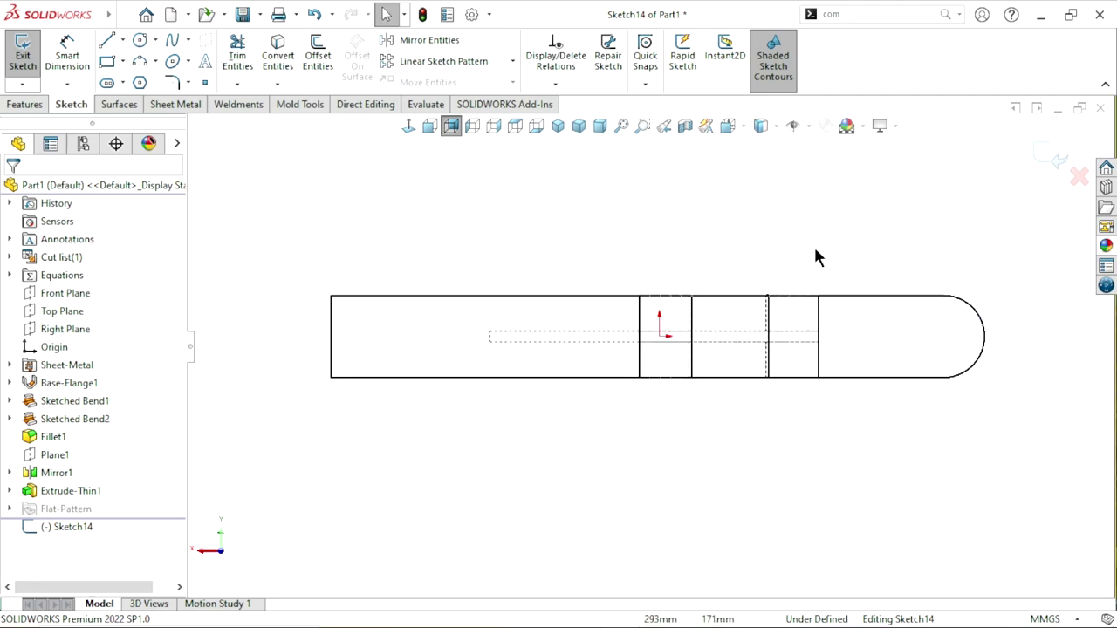
{"action": "scroll", "coordinate": [644, 347], "scroll_direction": "up", "scroll_amount": 2}
{"action": "scroll", "coordinate": [634, 352], "scroll_direction": "down", "scroll_amount": 1}
{"action": "scroll", "coordinate": [633, 351], "scroll_direction": "down", "scroll_amount": 2}
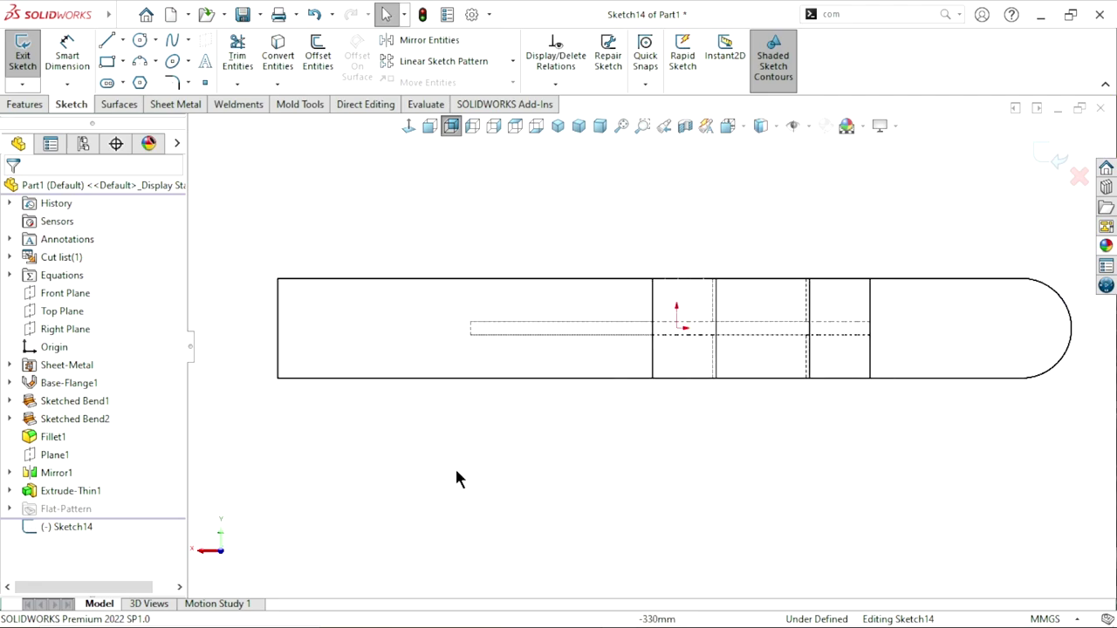
Step: Convert the slot's two long edges and end arc into sketch entities
{"action": "left_click", "coordinate": [386, 355]}
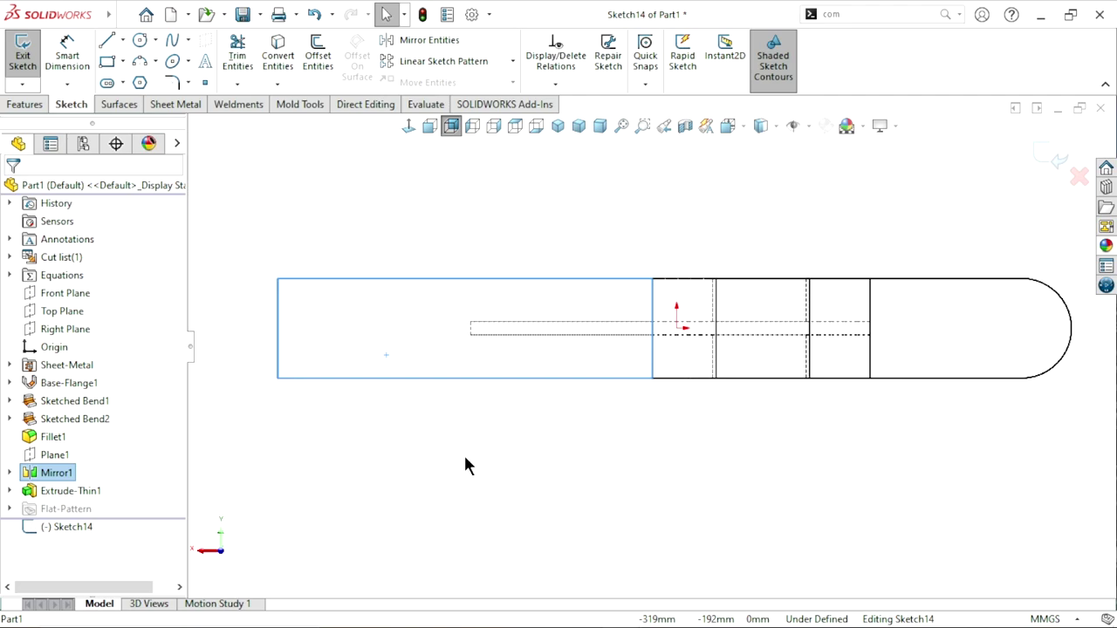
{"action": "left_click", "coordinate": [387, 220]}
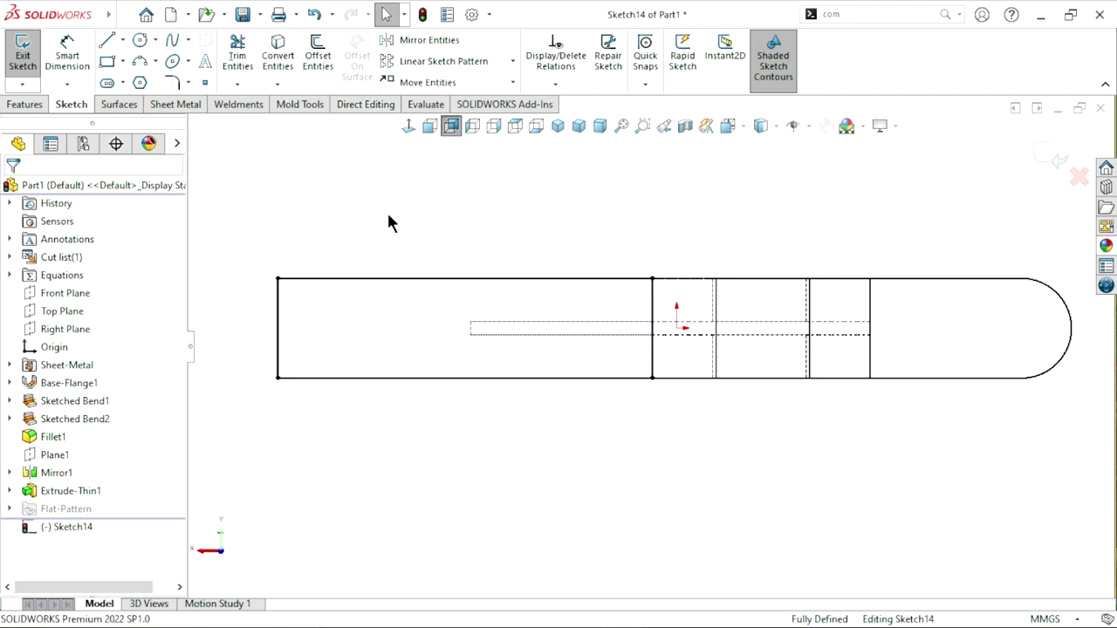
{"action": "left_click", "coordinate": [561, 323]}
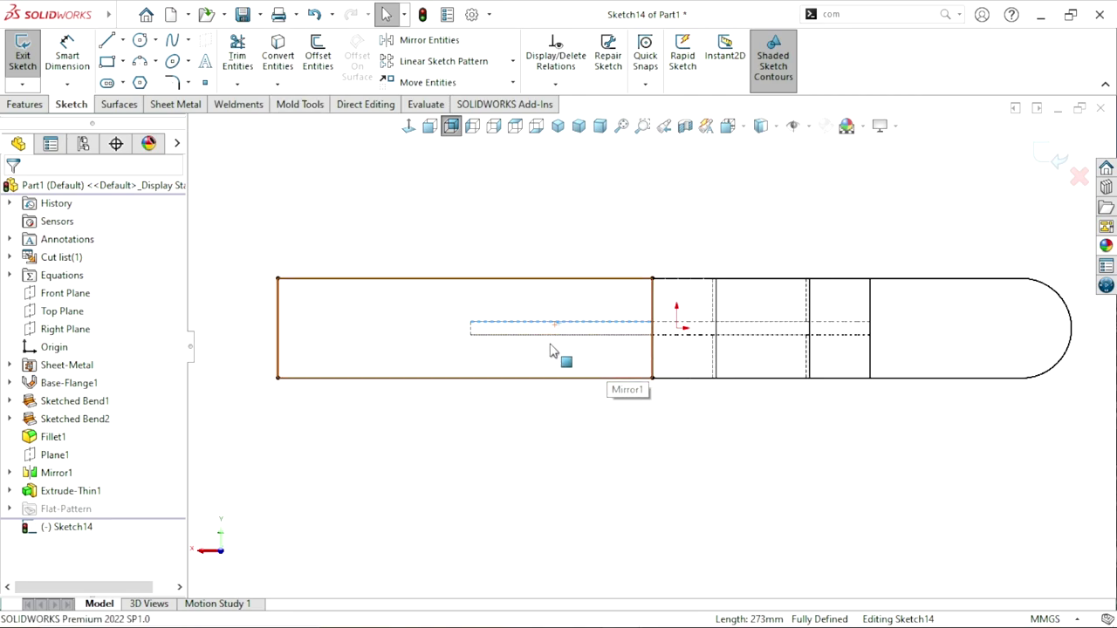
{"action": "left_click", "coordinate": [520, 341], "text": "ctrl"}
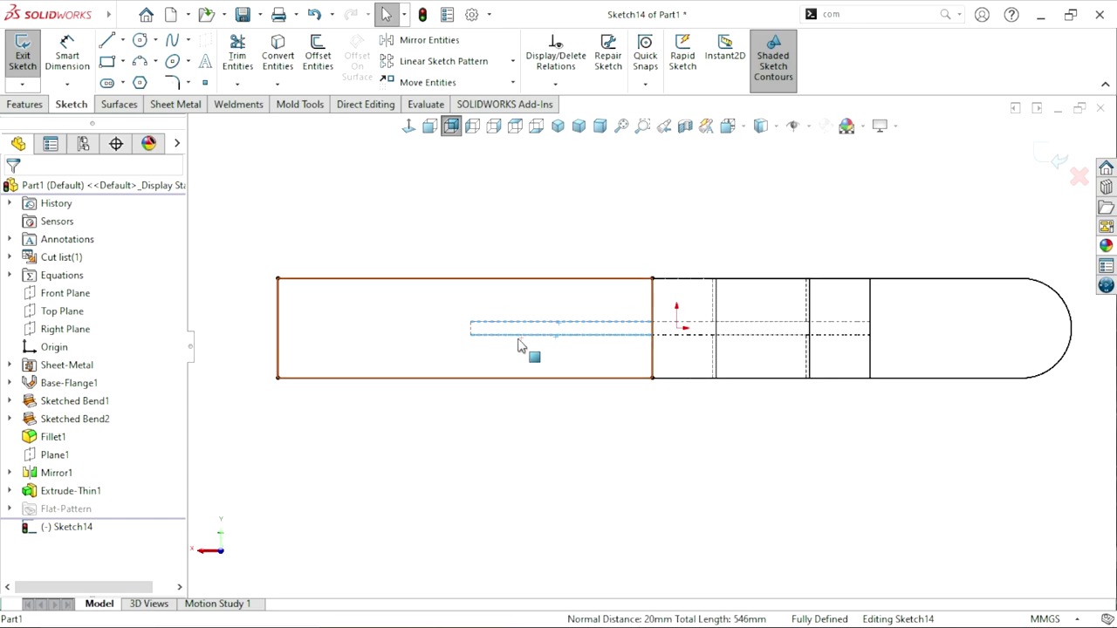
{"action": "left_click", "coordinate": [472, 329], "text": "ctrl"}
{"action": "left_click", "coordinate": [278, 58]}
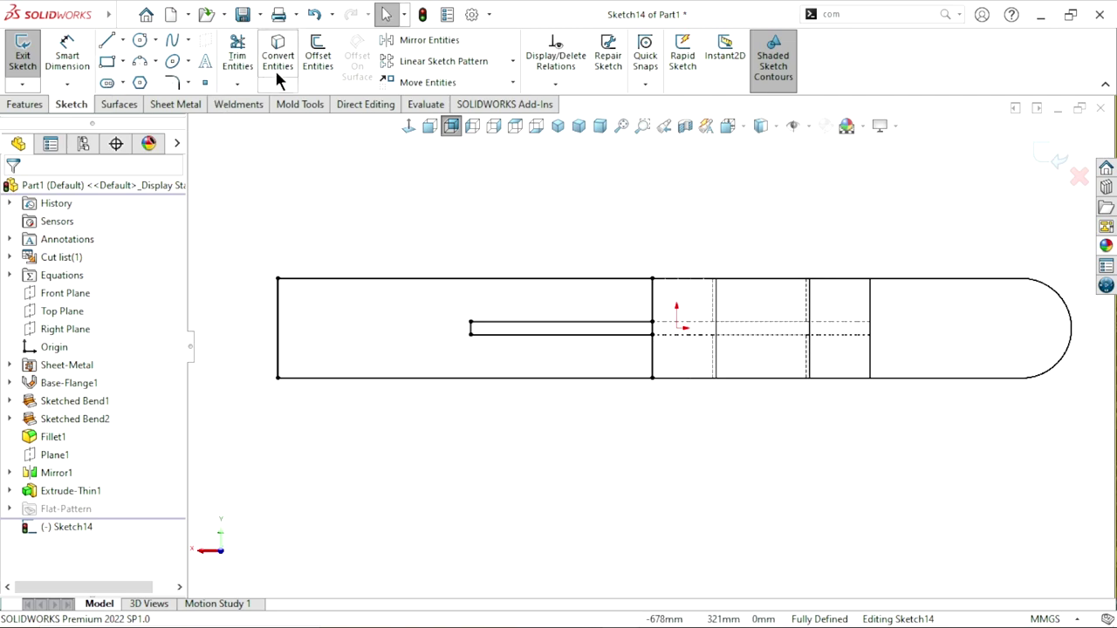
Step: Try Trim Entities, then return to a Normal To view of the sketch
{"action": "left_click", "coordinate": [236, 70]}
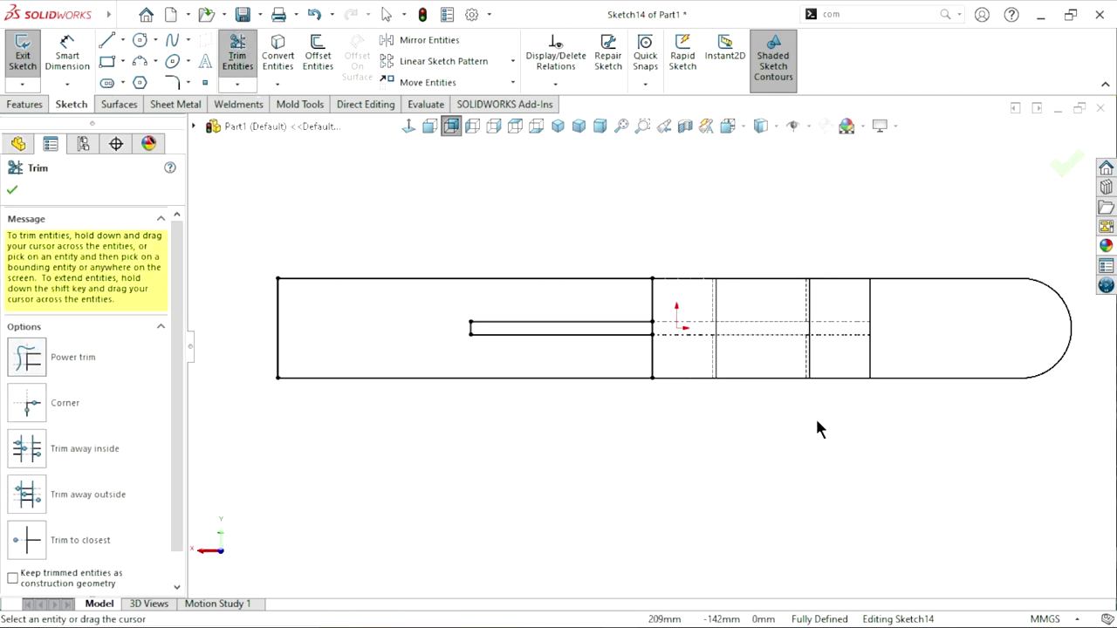
{"action": "scroll", "coordinate": [664, 348], "scroll_direction": "down", "scroll_amount": 2}
{"action": "scroll", "coordinate": [665, 353], "scroll_direction": "down", "scroll_amount": 2}
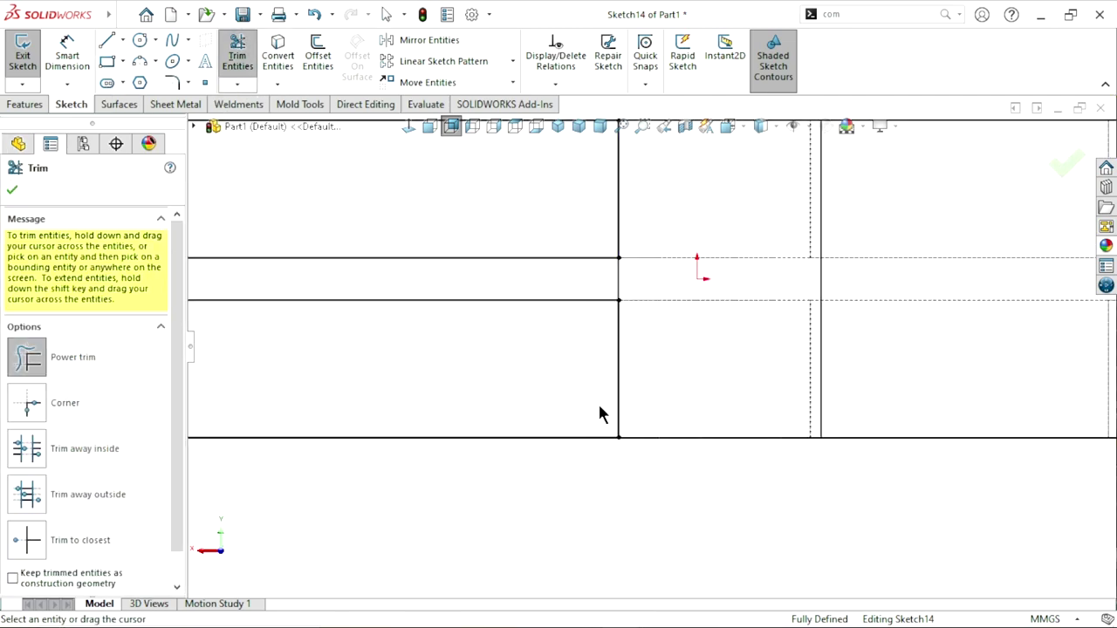
{"action": "scroll", "coordinate": [601, 413], "scroll_direction": "up", "scroll_amount": 2}
{"action": "left_click", "coordinate": [12, 189]}
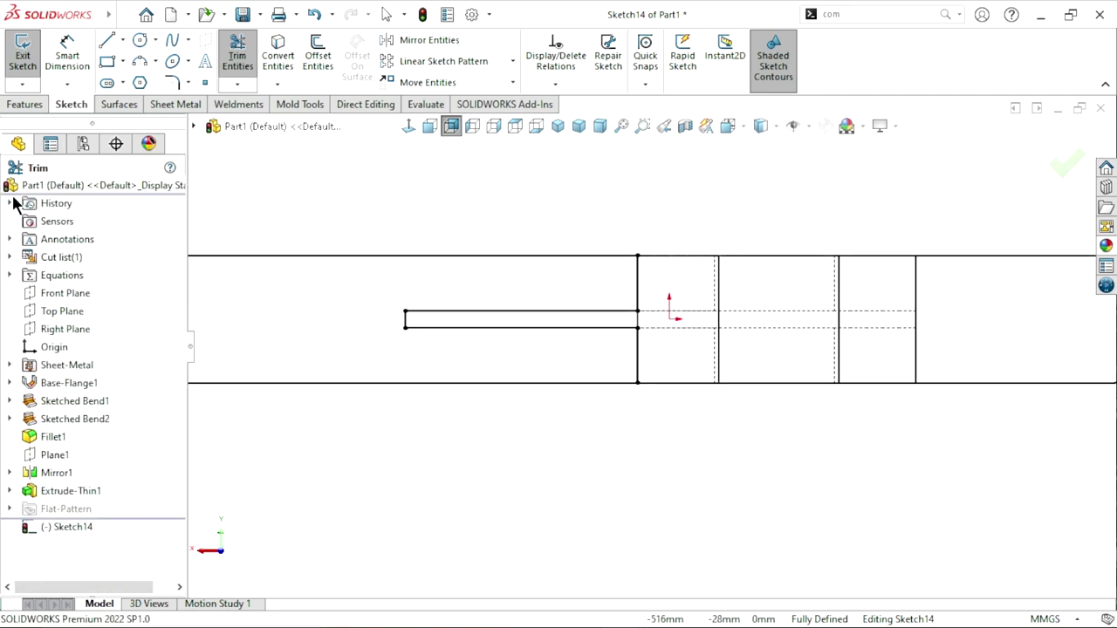
{"action": "mouse_move", "coordinate": [436, 234]}
{"action": "middle_mouse_down"}
{"action": "mouse_move", "coordinate": [459, 241]}
{"action": "mouse_move", "coordinate": [494, 316]}
{"action": "middle_mouse_up"}
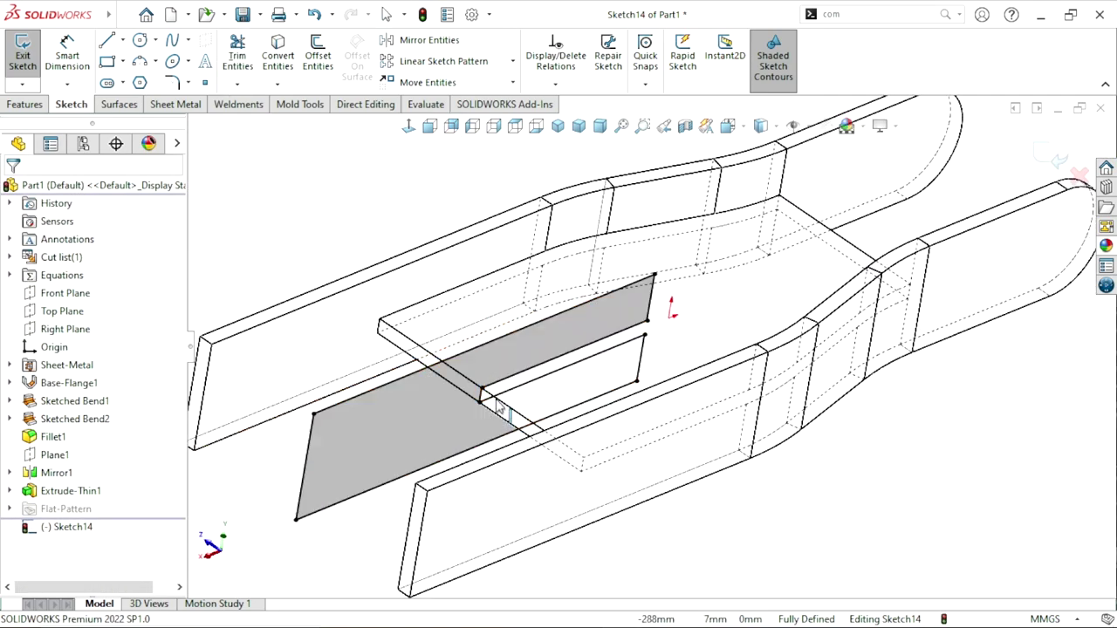
{"action": "scroll", "coordinate": [650, 401], "scroll_direction": "up", "scroll_amount": 2}
{"action": "scroll", "coordinate": [610, 408], "scroll_direction": "down", "scroll_amount": 1}
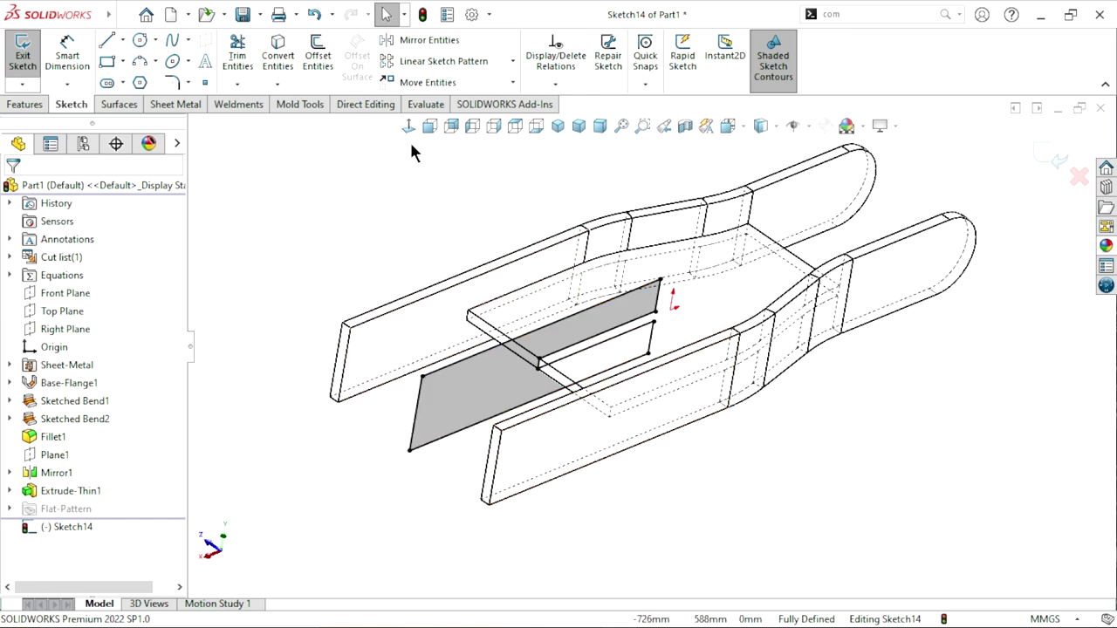
{"action": "left_click", "coordinate": [409, 128]}
{"action": "scroll", "coordinate": [626, 348], "scroll_direction": "down", "scroll_amount": 2}
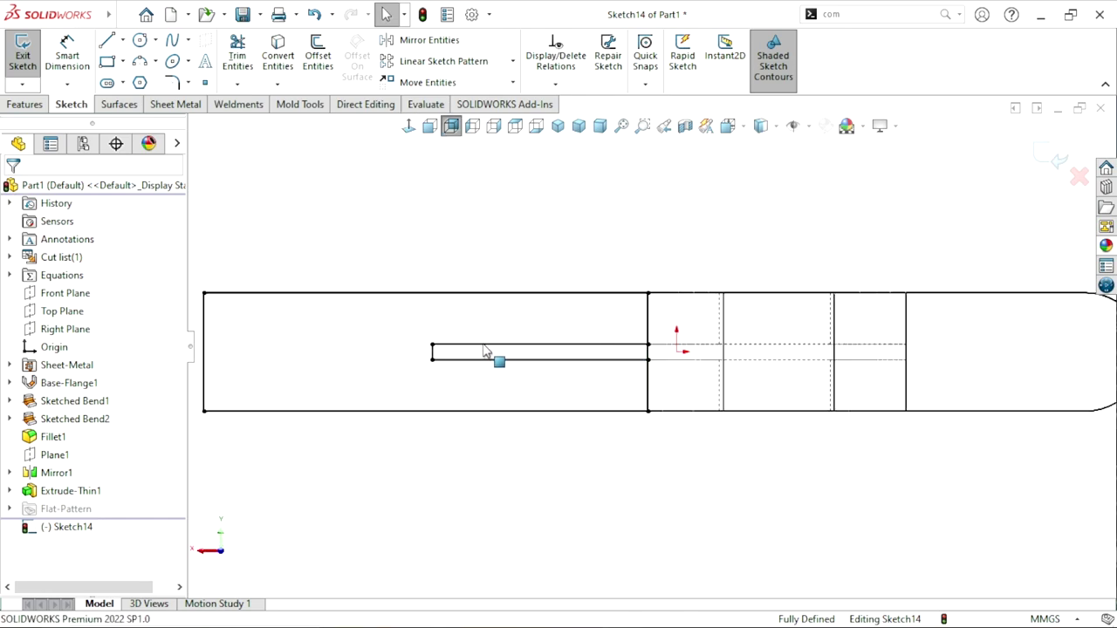
{"action": "scroll", "coordinate": [524, 362], "scroll_direction": "up", "scroll_amount": 1}
{"action": "scroll", "coordinate": [523, 376], "scroll_direction": "down", "scroll_amount": 1}
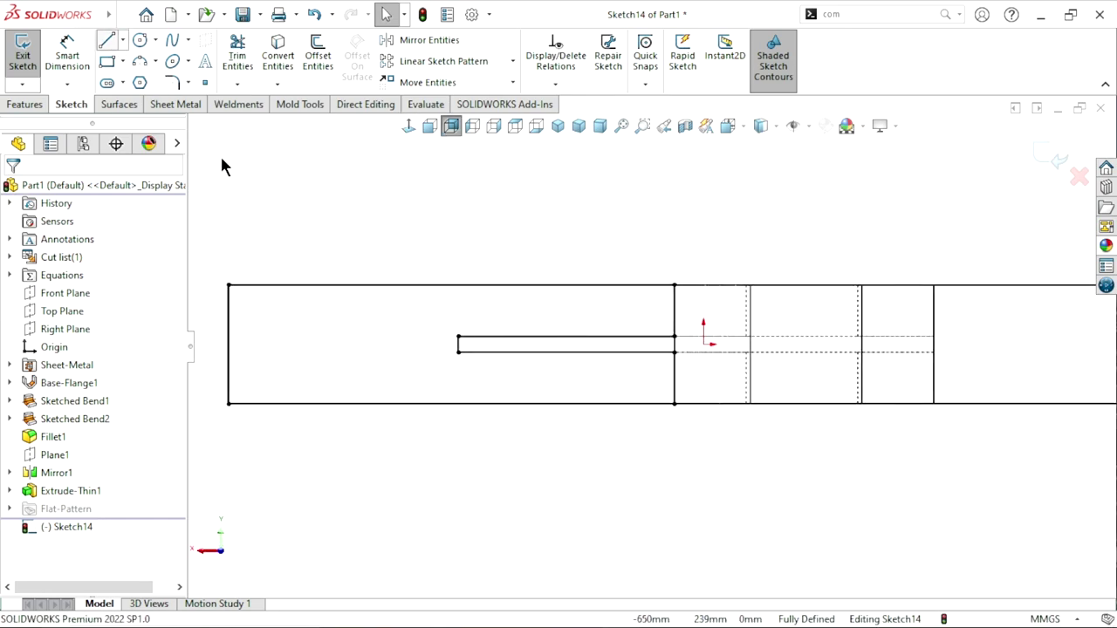
Step: Draw a sloped line from the top edge to the vertical edge, plus a centerline from the left edge midpoint
{"action": "key", "text": "l"}
{"action": "left_click", "coordinate": [451, 285]}
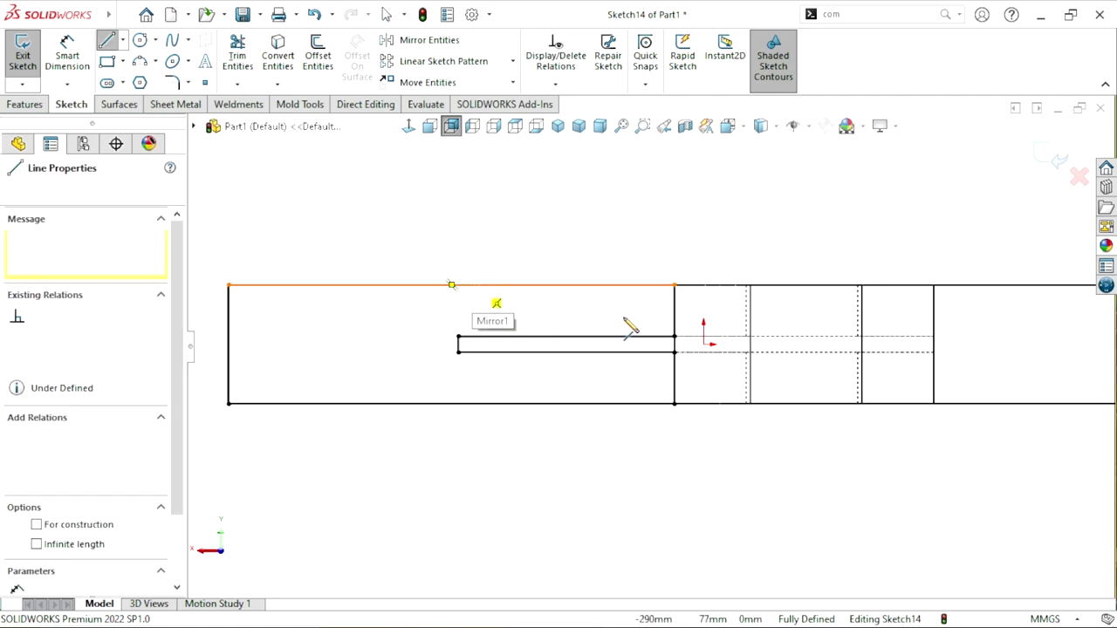
{"action": "left_click", "coordinate": [674, 304]}
{"action": "right_click", "coordinate": [643, 224]}
{"action": "left_click", "coordinate": [669, 229]}
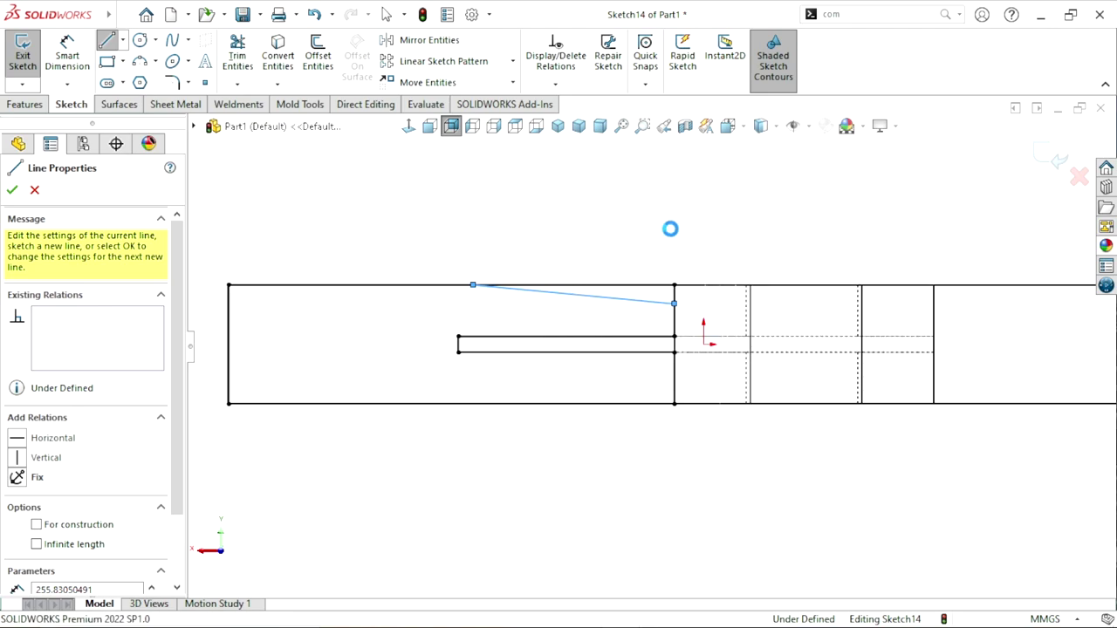
{"action": "left_click", "coordinate": [122, 40]}
{"action": "left_click", "coordinate": [116, 80]}
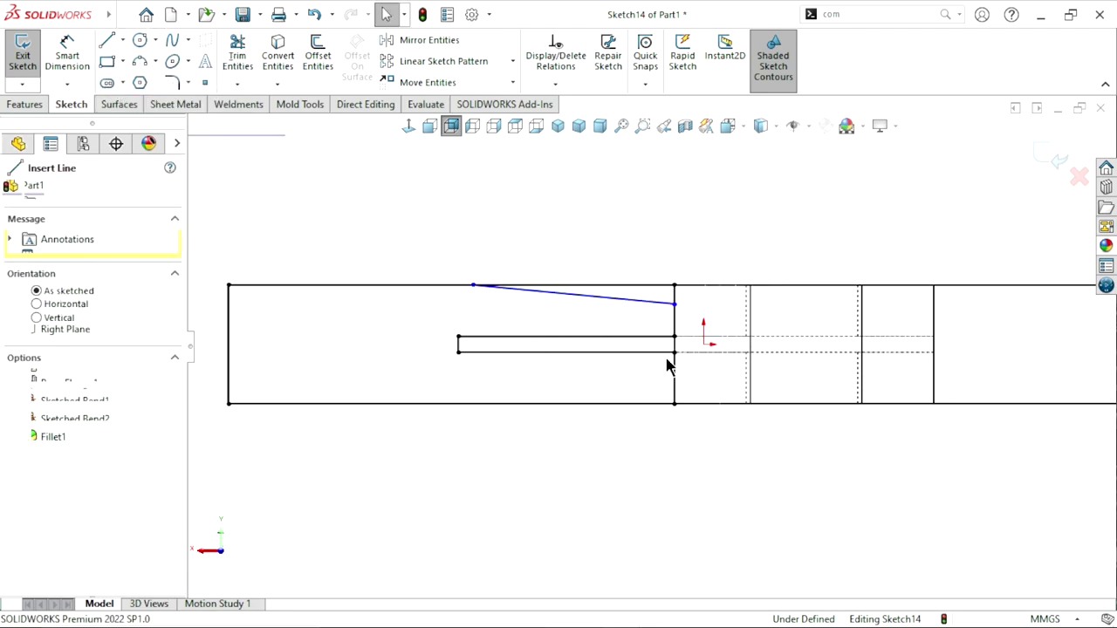
{"action": "left_click", "coordinate": [229, 344]}
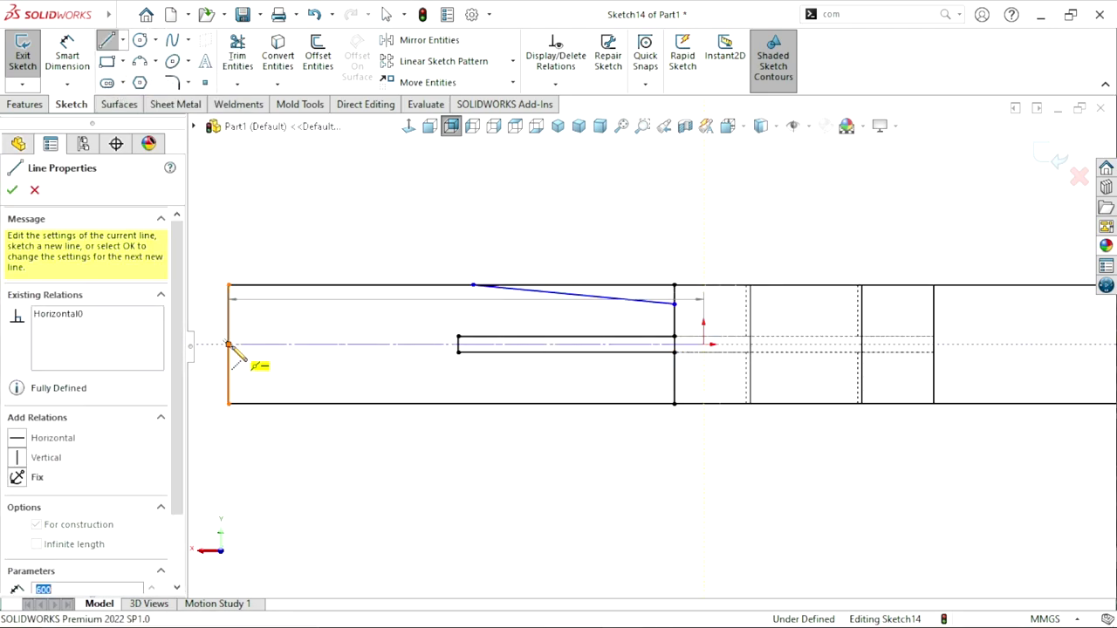
{"action": "right_click", "coordinate": [316, 233]}
{"action": "left_click", "coordinate": [362, 247]}
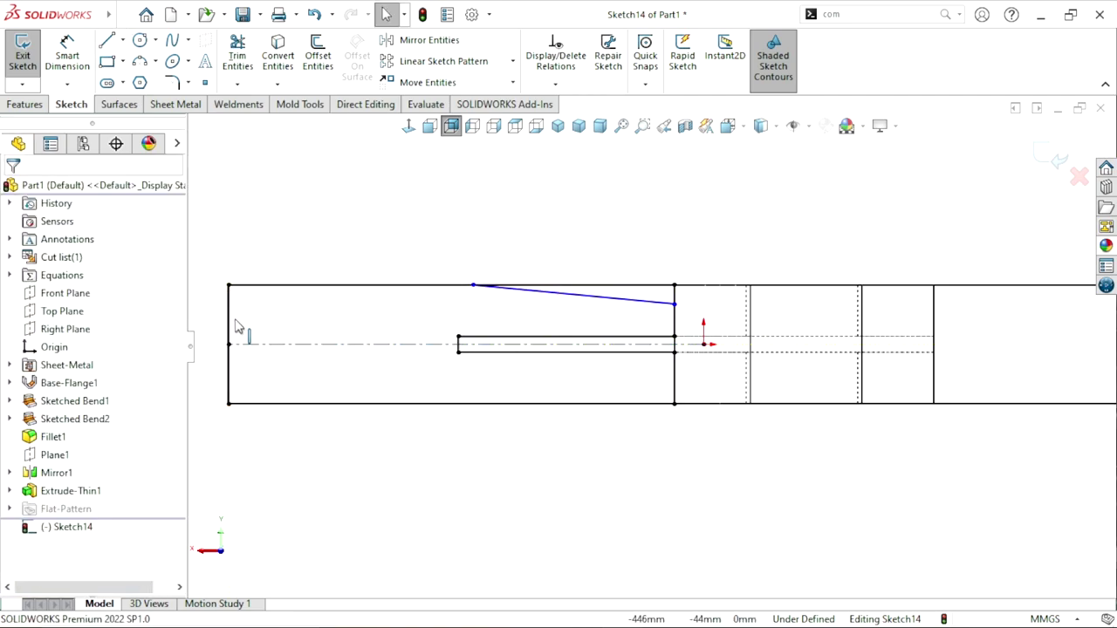
Step: Mirror the sloped line about the centerline
{"action": "left_click", "coordinate": [410, 43]}
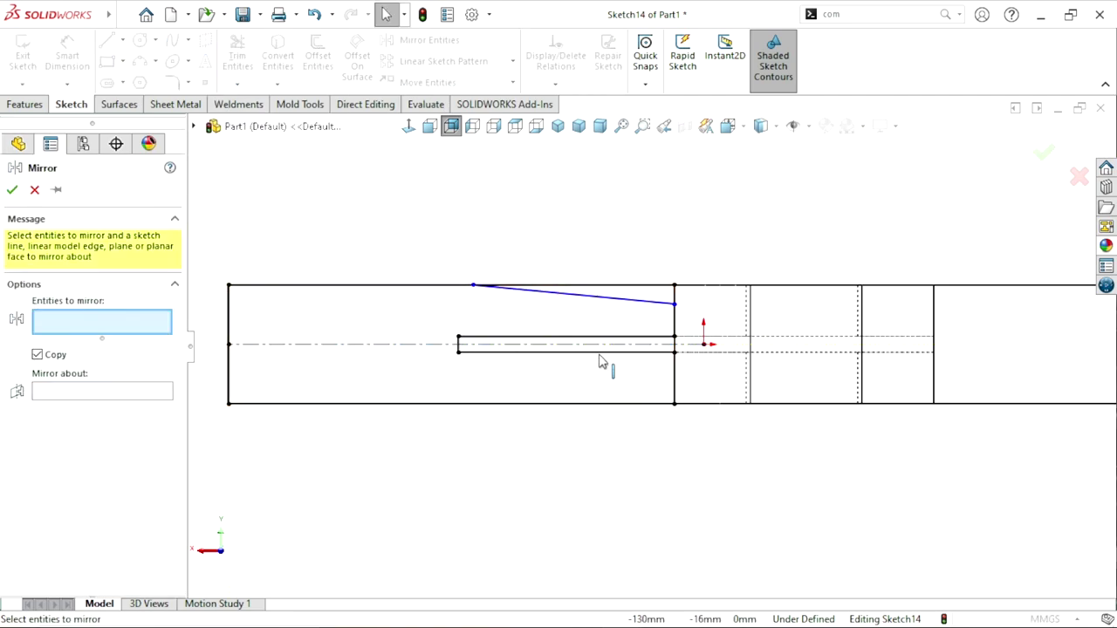
{"action": "left_click", "coordinate": [605, 298]}
{"action": "left_click", "coordinate": [90, 393]}
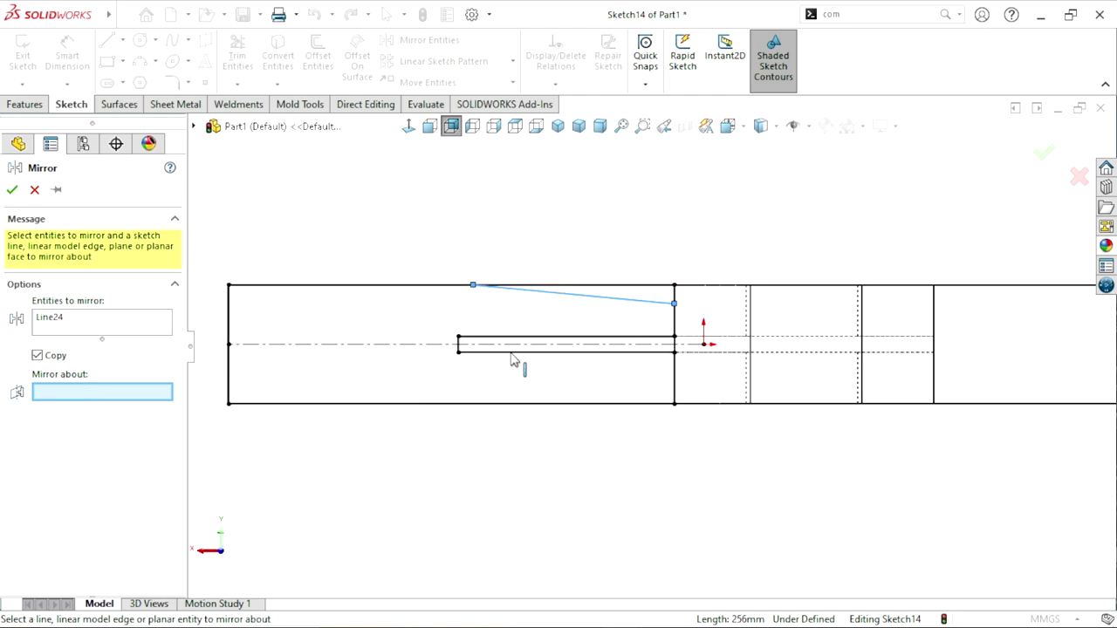
{"action": "left_click", "coordinate": [381, 358]}
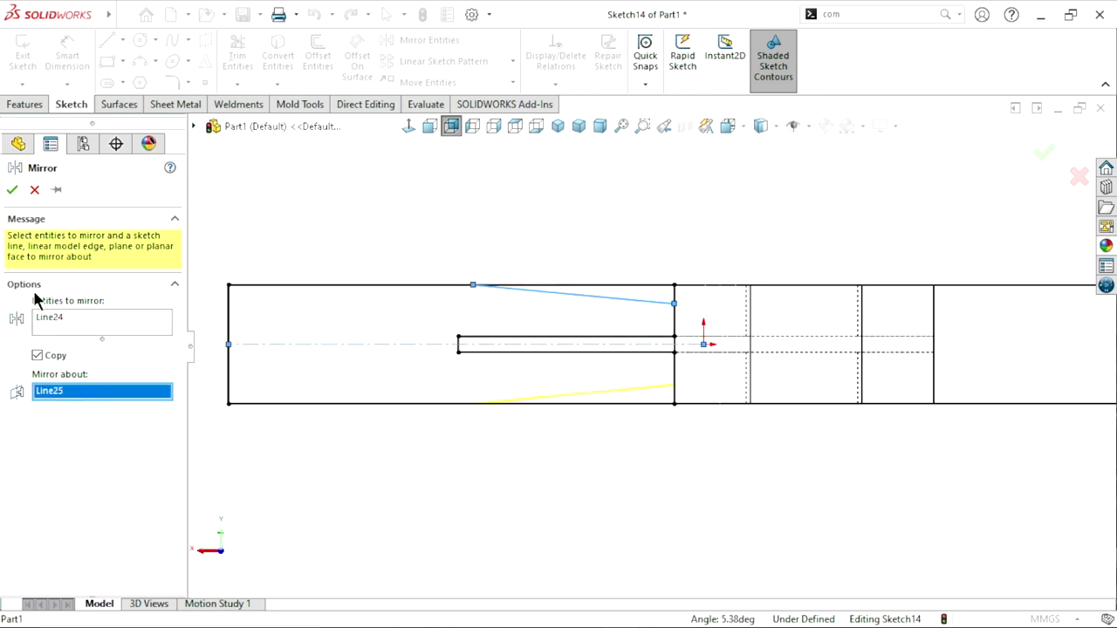
{"action": "left_click", "coordinate": [11, 190]}
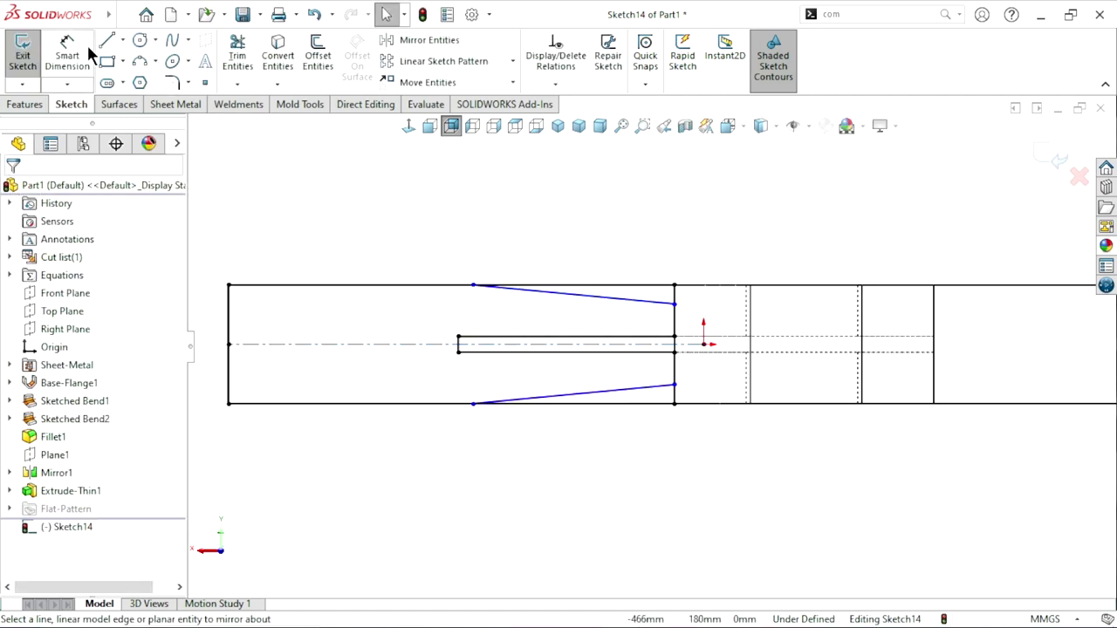
Step: Dimension the angle between the two tapered lines as 10.76°
{"action": "left_click", "coordinate": [90, 70]}
{"action": "left_click", "coordinate": [610, 299]}
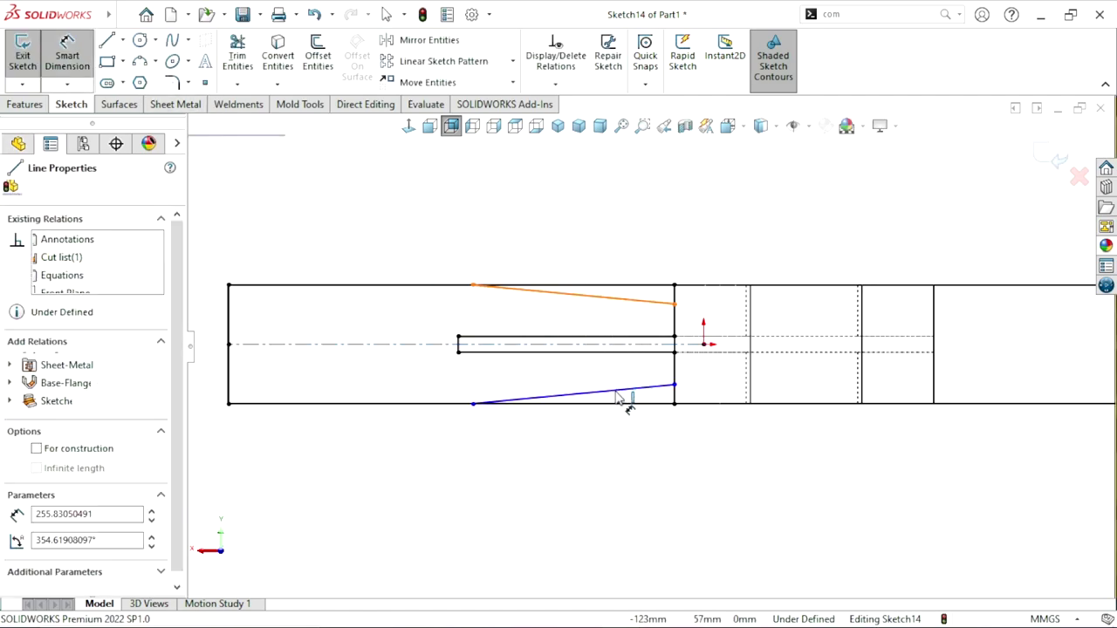
{"action": "left_click", "coordinate": [615, 394]}
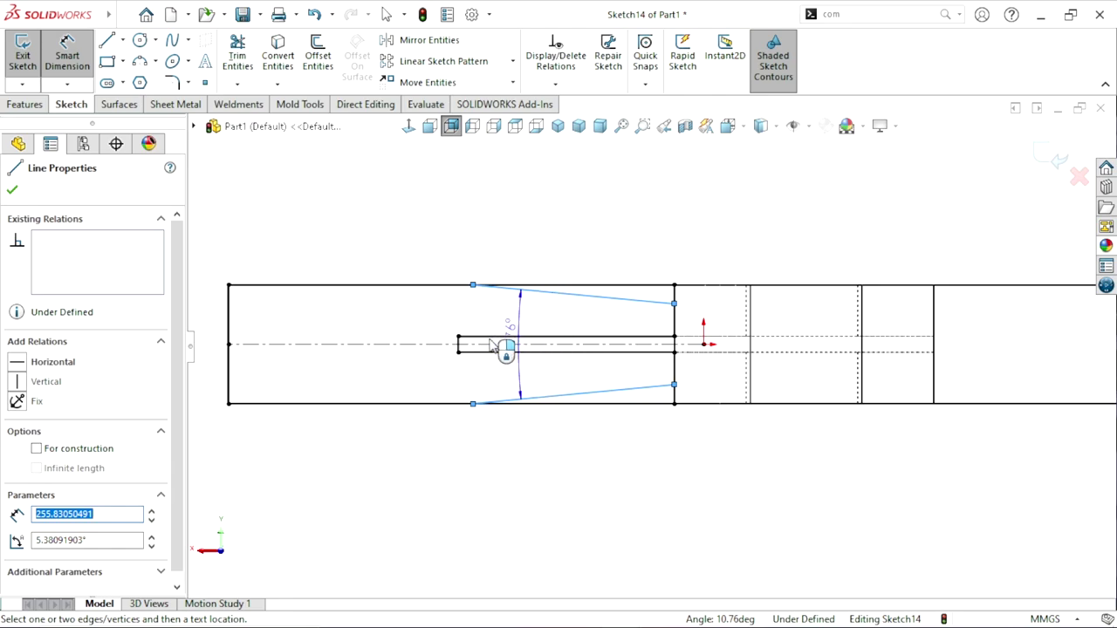
{"action": "left_click", "coordinate": [429, 342]}
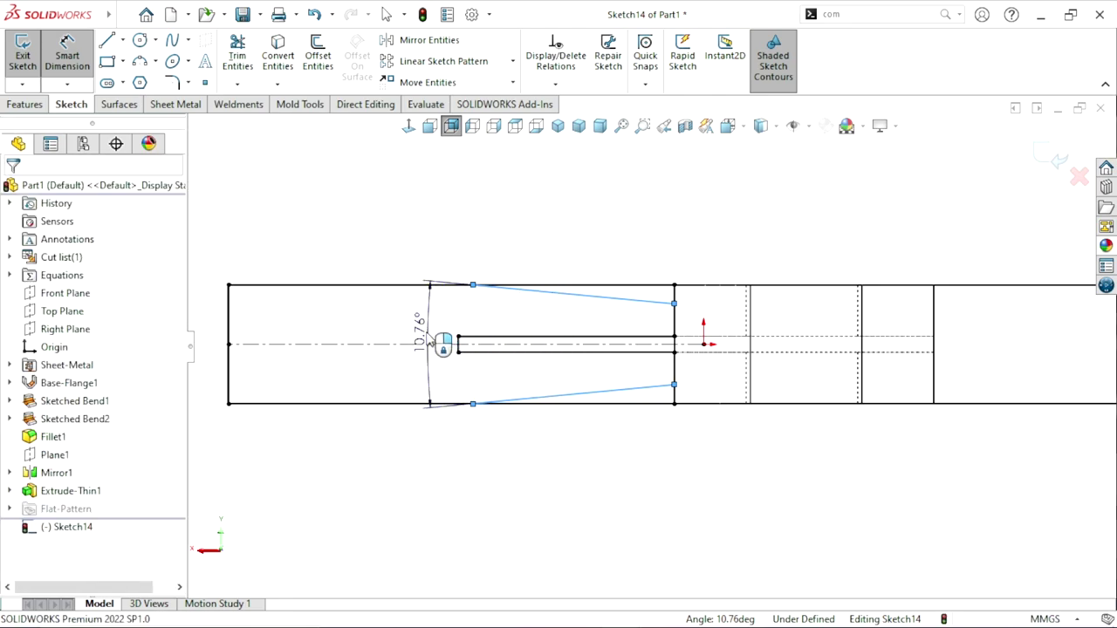
{"action": "type", "text": "7"}
{"action": "key", "text": "Return"}
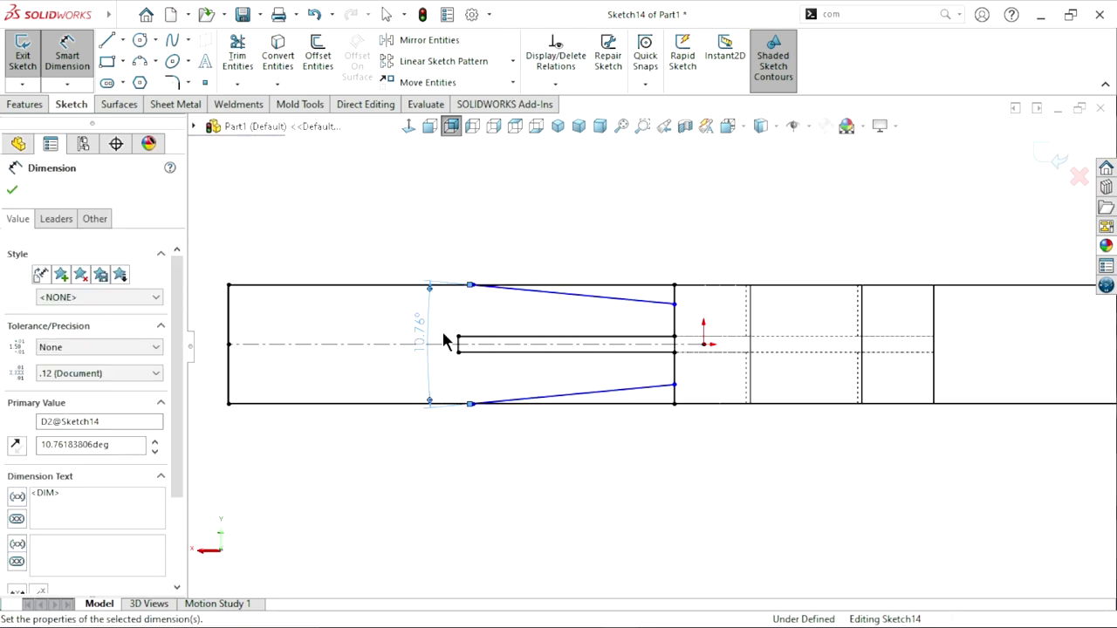
Step: Finish the taper angle dimension and dimension the tapered line's length to 280 mm
{"action": "left_click", "coordinate": [637, 488]}
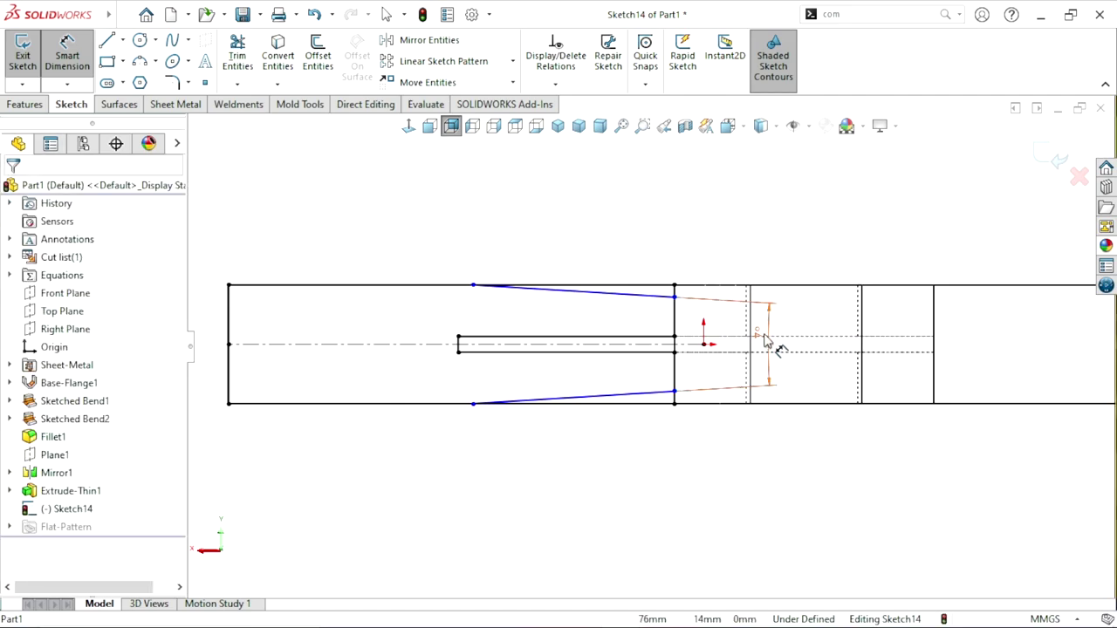
{"action": "left_click", "coordinate": [407, 320]}
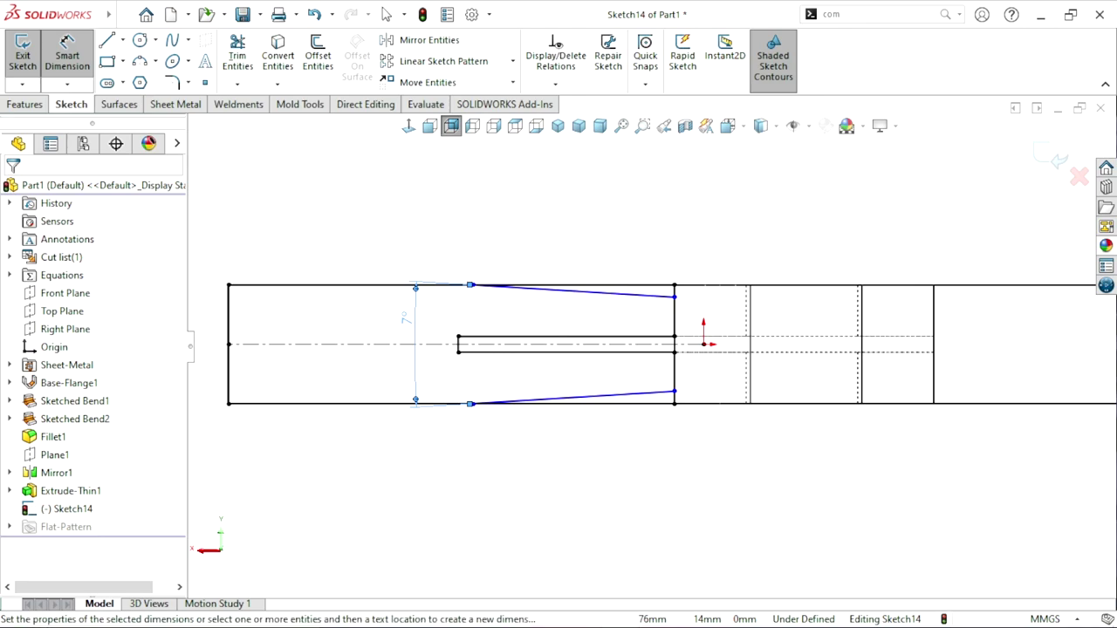
{"action": "left_click", "coordinate": [471, 286]}
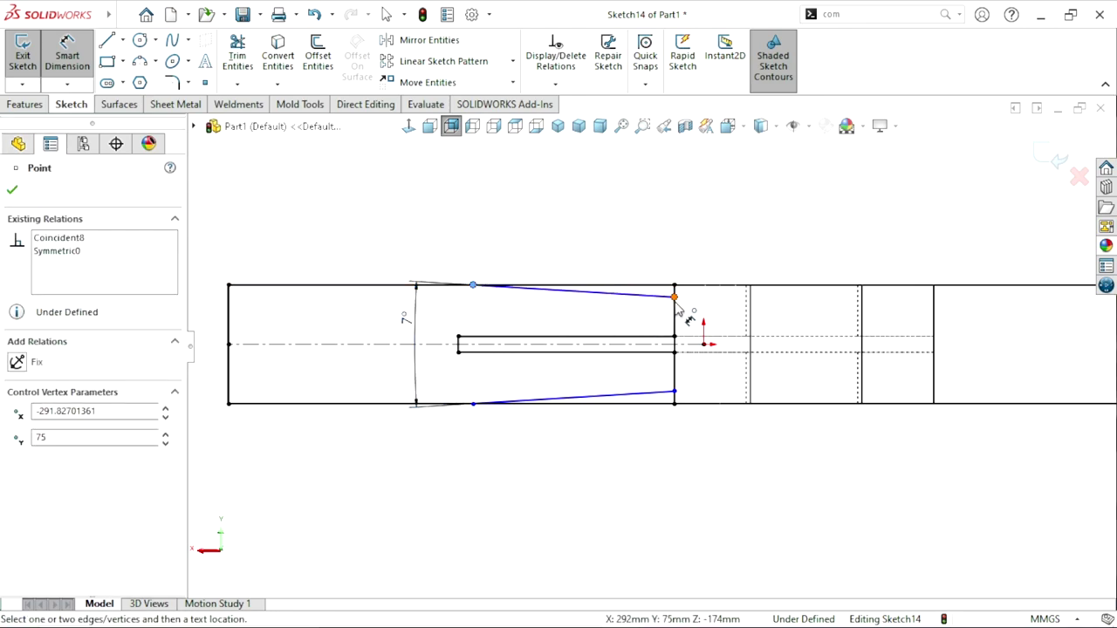
{"action": "left_click", "coordinate": [674, 297]}
{"action": "left_click", "coordinate": [596, 232]}
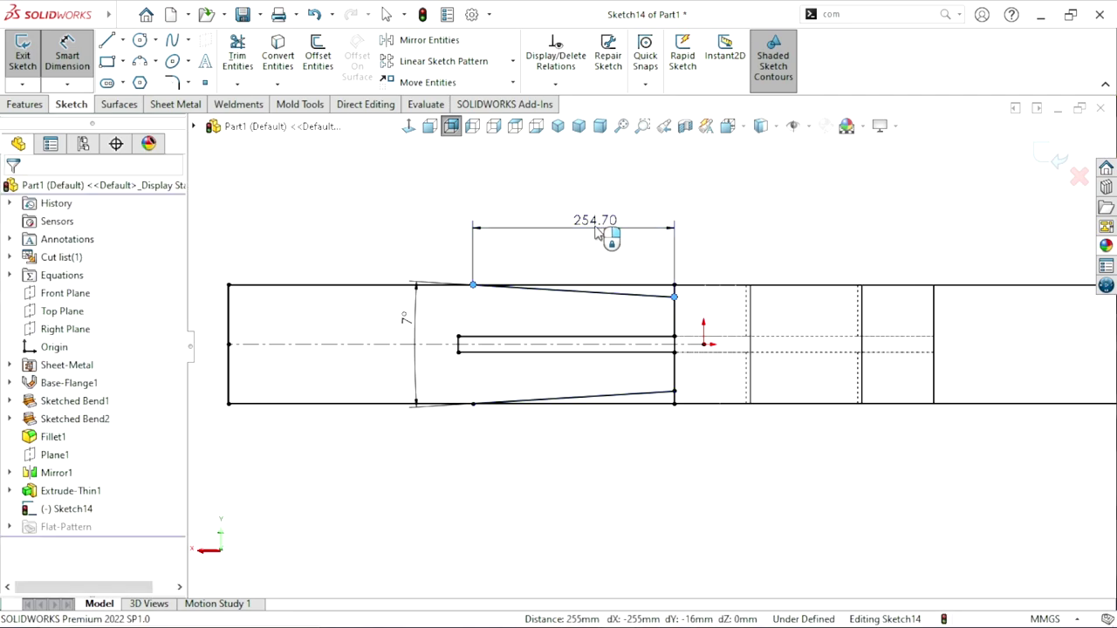
{"action": "type", "text": "26"}
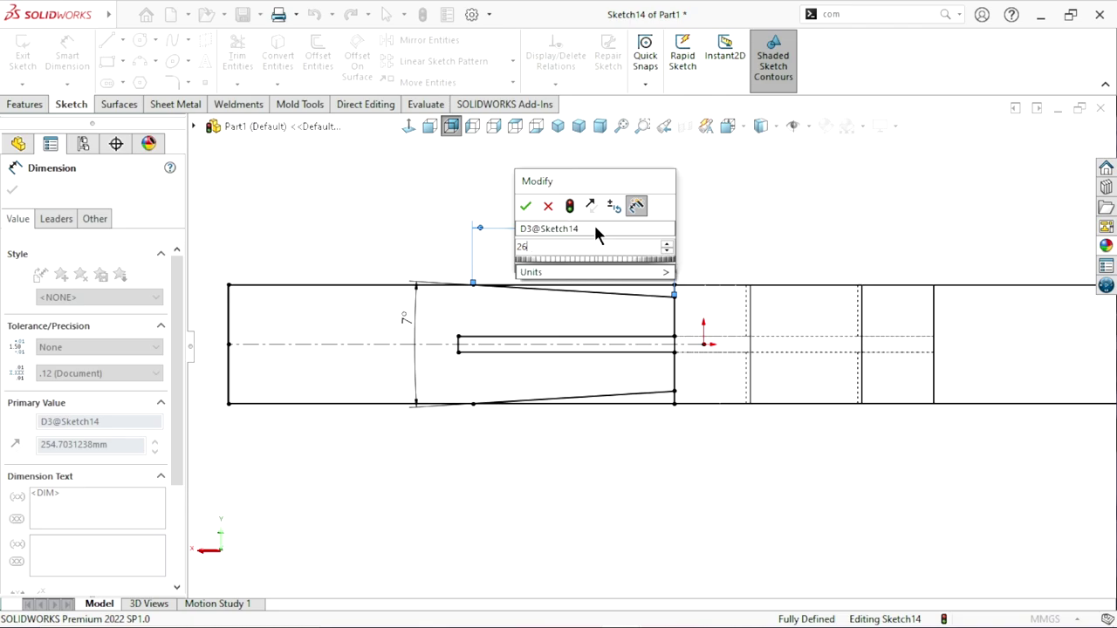
{"action": "key", "text": "BackSpace"}
{"action": "type", "text": "80"}
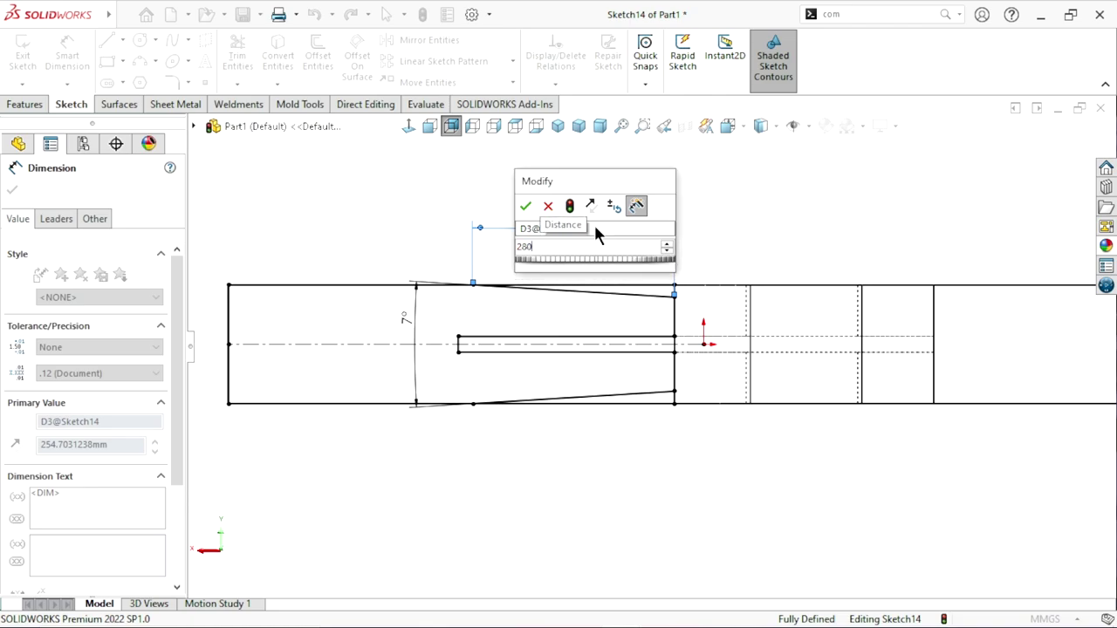
{"action": "key", "text": "Return"}
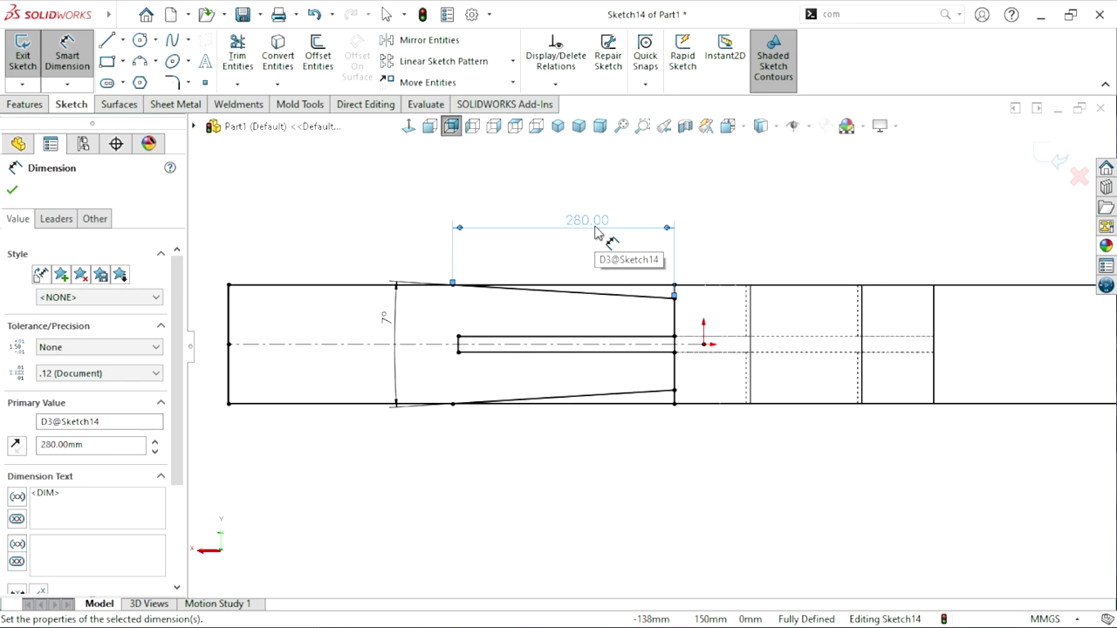
Step: Power-trim the stray line at the sketch's top edge
{"action": "left_click", "coordinate": [242, 58]}
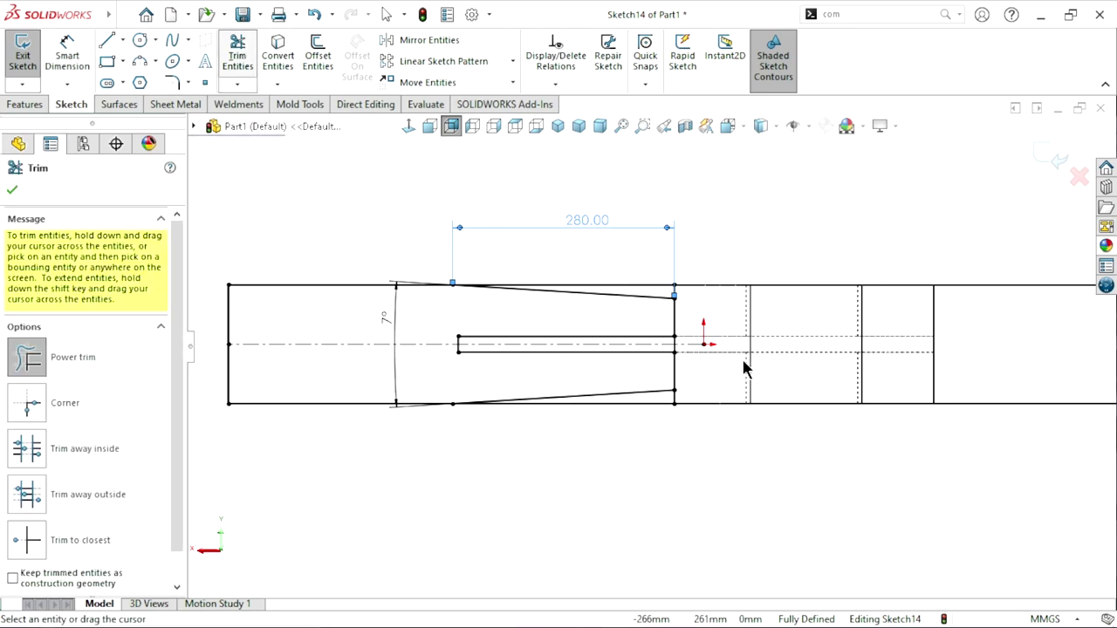
{"action": "scroll", "coordinate": [683, 354], "scroll_direction": "down", "scroll_amount": 4}
{"action": "left_click_drag", "start_coordinate": [582, 257], "coordinate": [662, 318]}
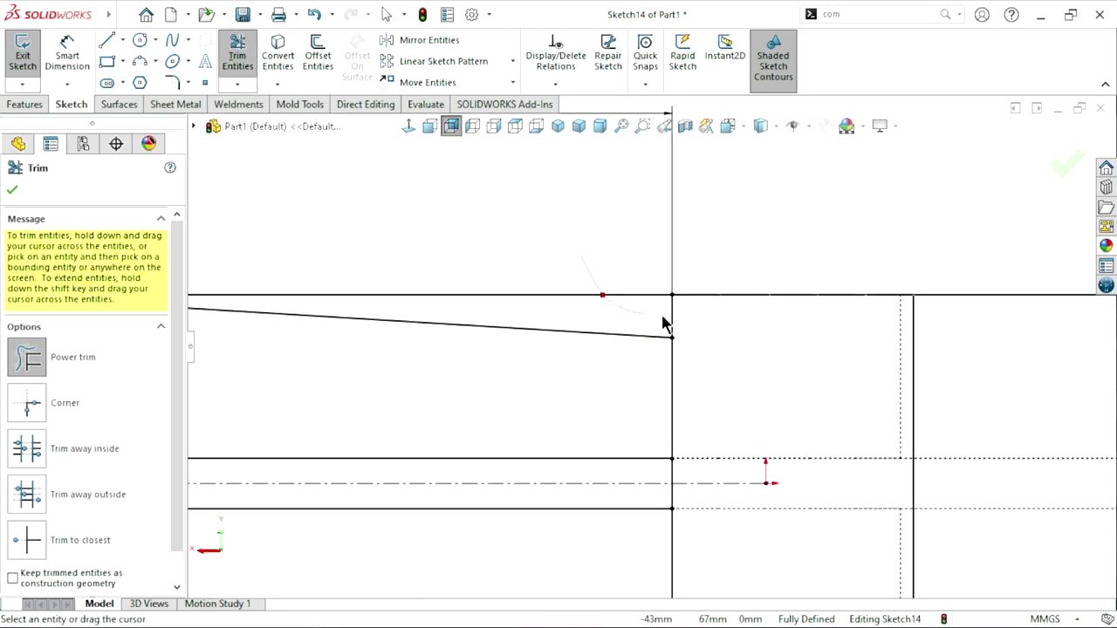
{"action": "scroll", "coordinate": [634, 358], "scroll_direction": "up", "scroll_amount": 3}
{"action": "scroll", "coordinate": [610, 419], "scroll_direction": "up", "scroll_amount": 3}
{"action": "scroll", "coordinate": [663, 464], "scroll_direction": "down", "scroll_amount": 3}
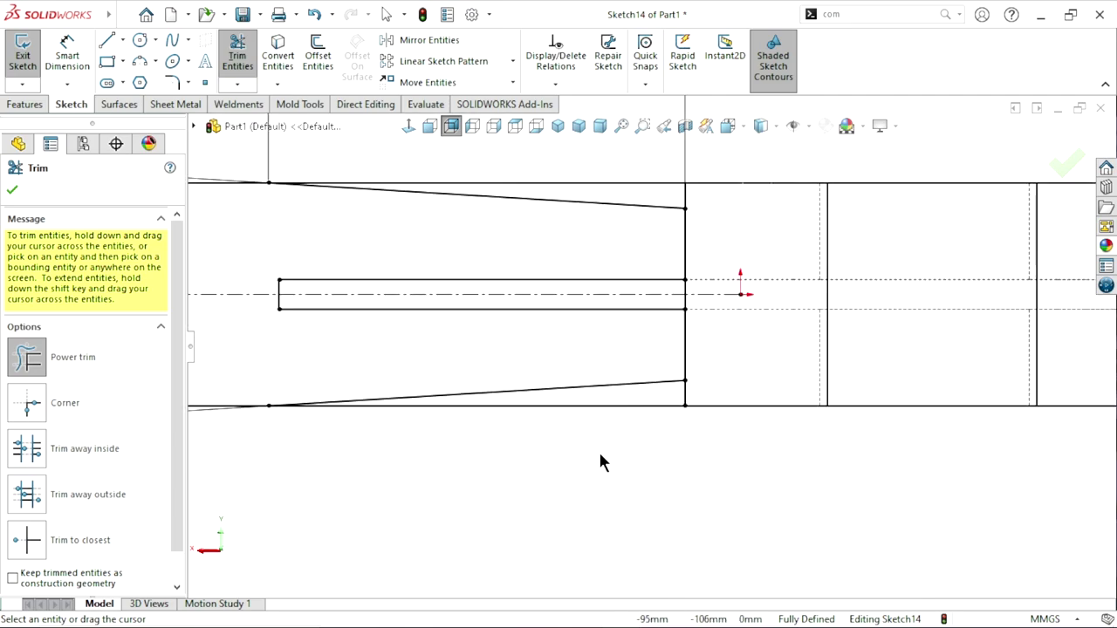
{"action": "scroll", "coordinate": [566, 484], "scroll_direction": "up", "scroll_amount": 3}
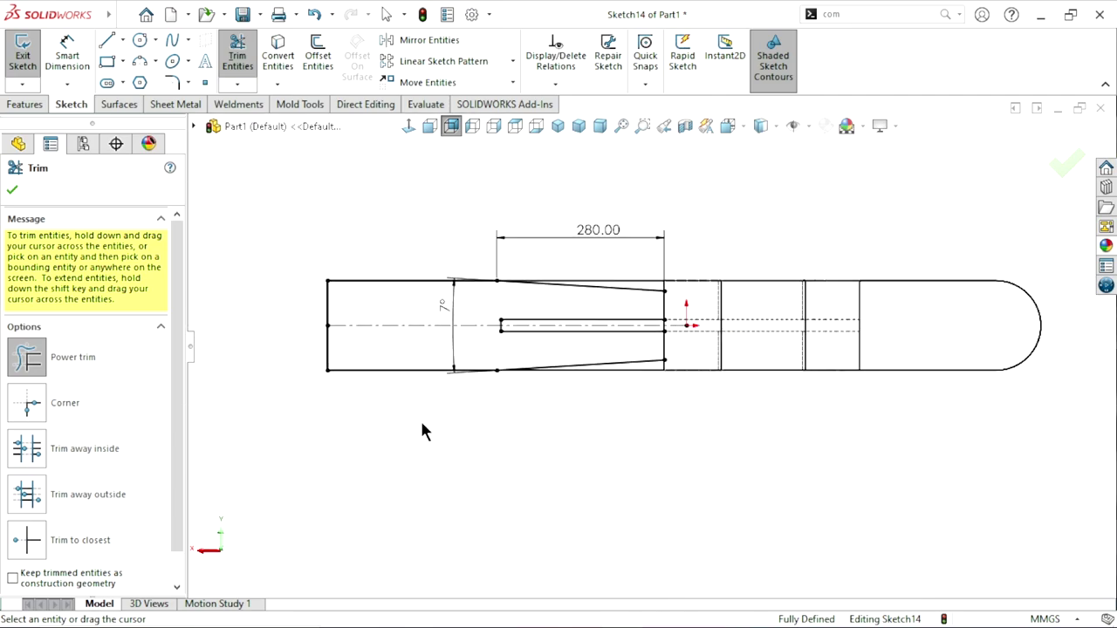
{"action": "mouse_move", "coordinate": [424, 432]}
{"action": "middle_mouse_down"}
{"action": "mouse_move", "coordinate": [493, 463]}
{"action": "mouse_move", "coordinate": [657, 391]}
{"action": "middle_mouse_up"}
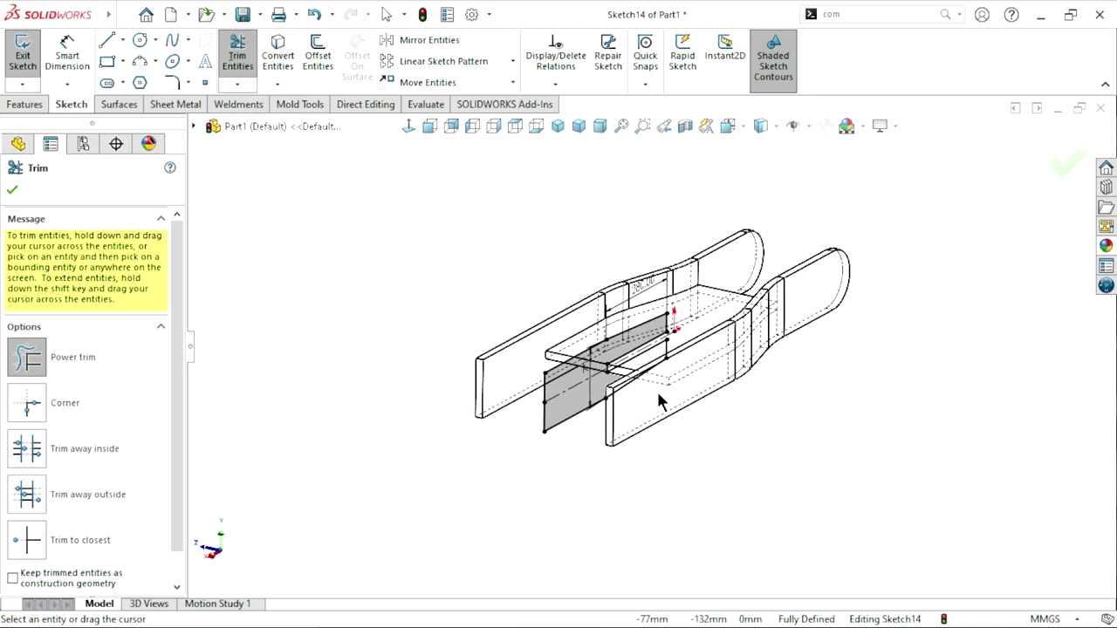
{"action": "scroll", "coordinate": [657, 391], "scroll_direction": "up", "scroll_amount": 1}
{"action": "left_click", "coordinate": [12, 193]}
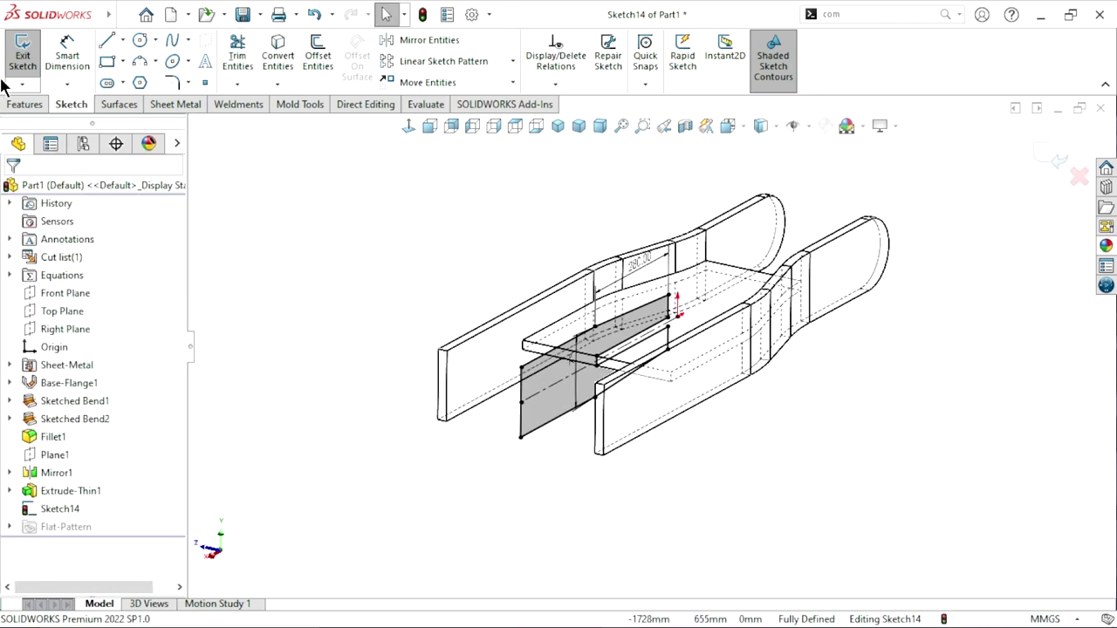
Step: Start an Extruded Boss/Base on the sketch with the model shown shaded with edges
{"action": "left_click", "coordinate": [23, 105]}
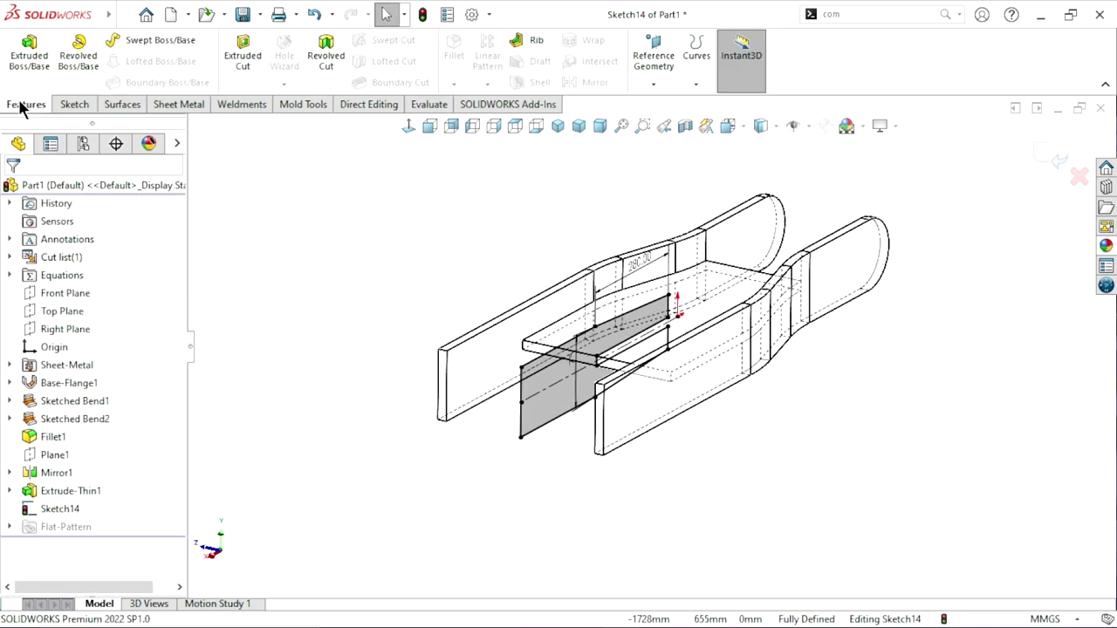
{"action": "left_click", "coordinate": [28, 45]}
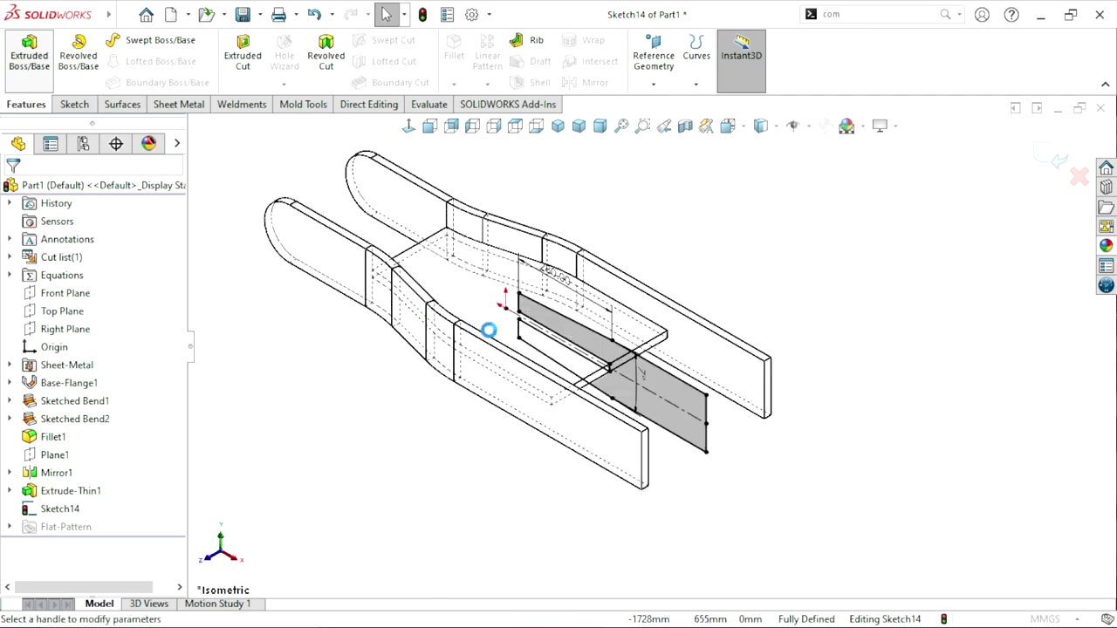
{"action": "left_click", "coordinate": [775, 127]}
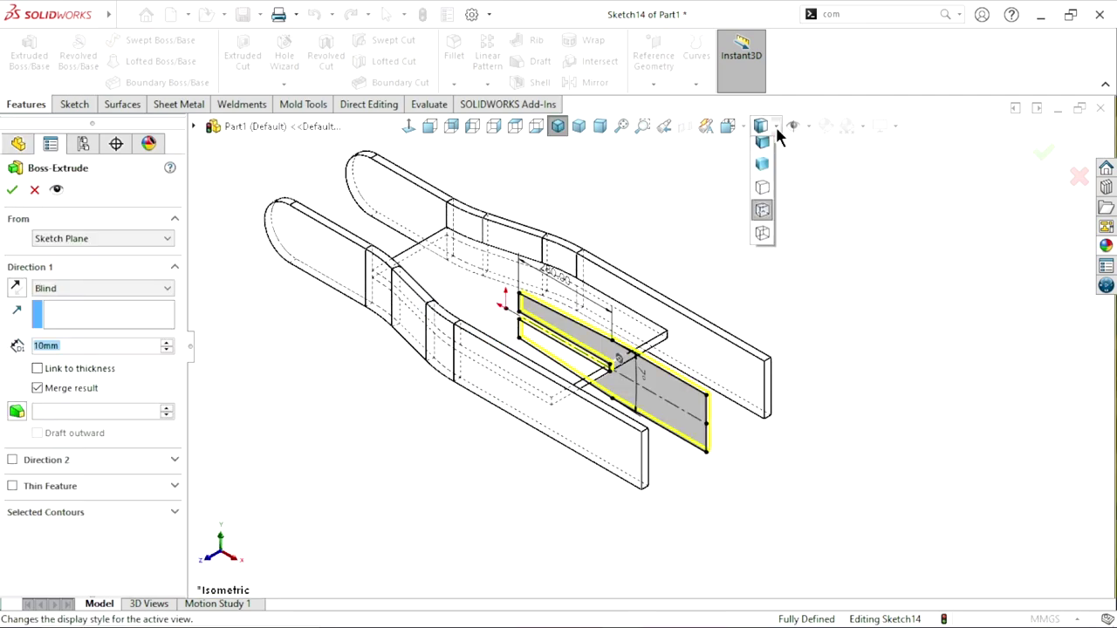
{"action": "left_click", "coordinate": [762, 149]}
{"action": "scroll", "coordinate": [828, 403], "scroll_direction": "down", "scroll_amount": 2}
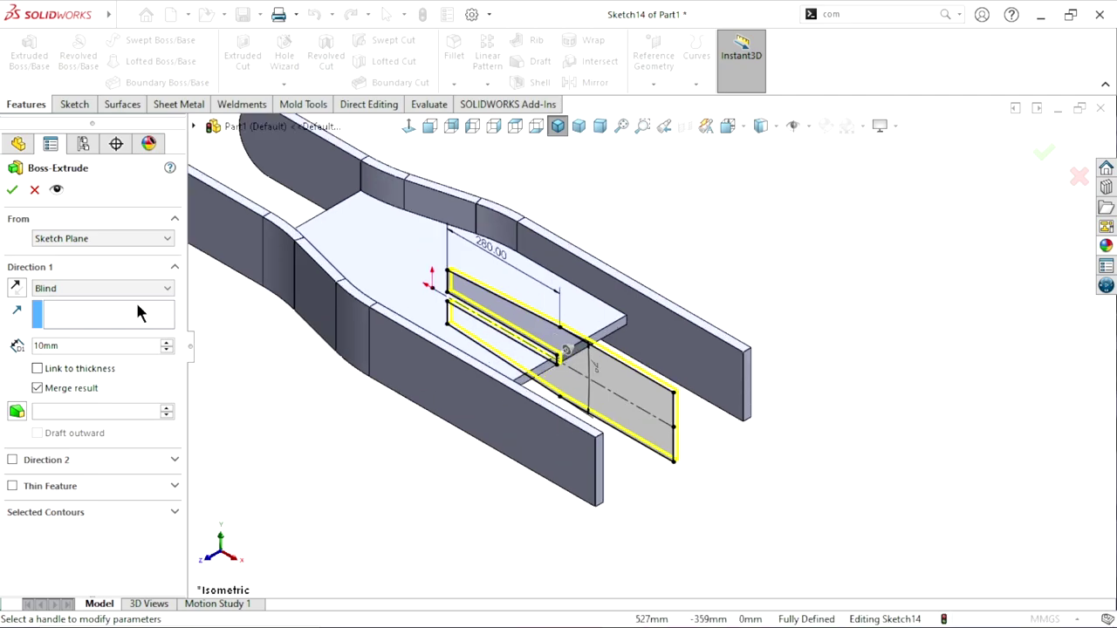
Step: Extrude from a 61.5 mm offset, Mid Plane, with thickness linked to the sheet metal
{"action": "left_click", "coordinate": [64, 243]}
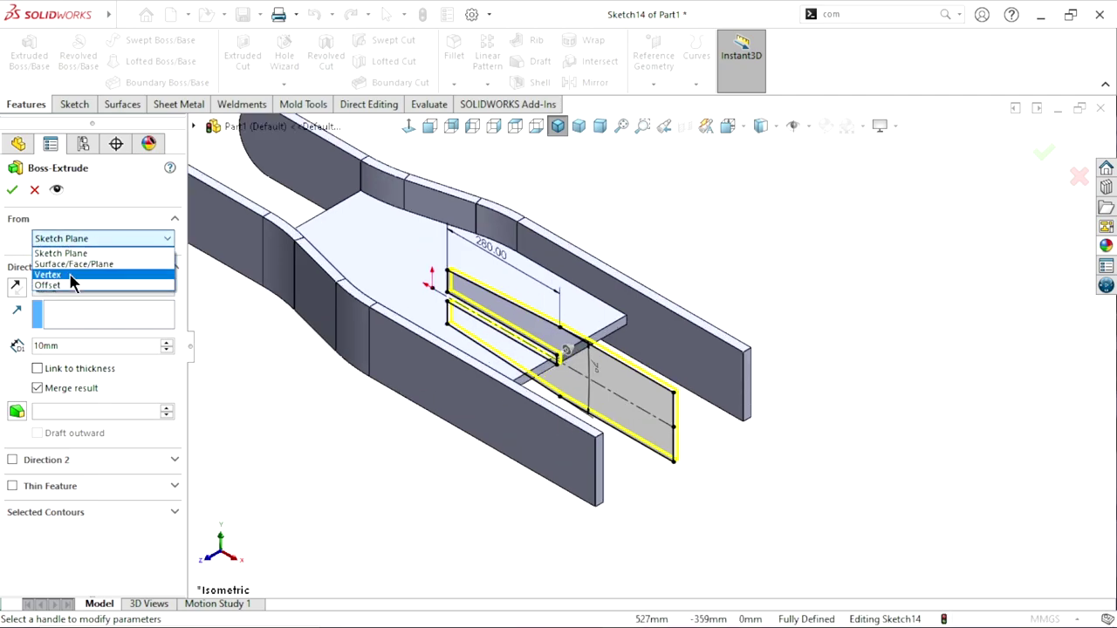
{"action": "left_click", "coordinate": [70, 287]}
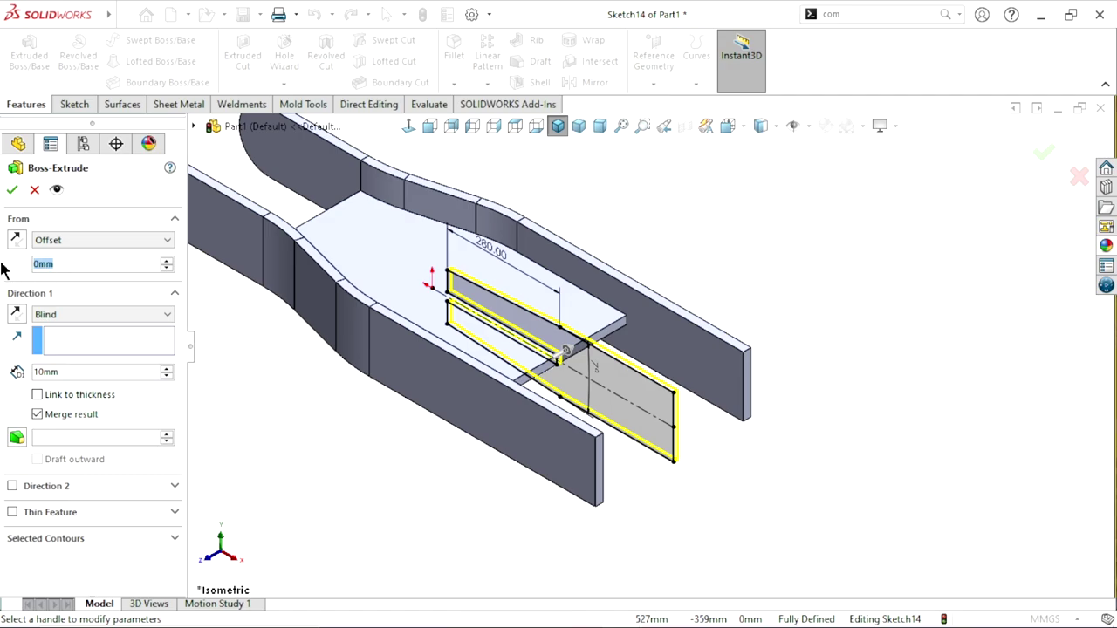
{"action": "type", "text": "6"}
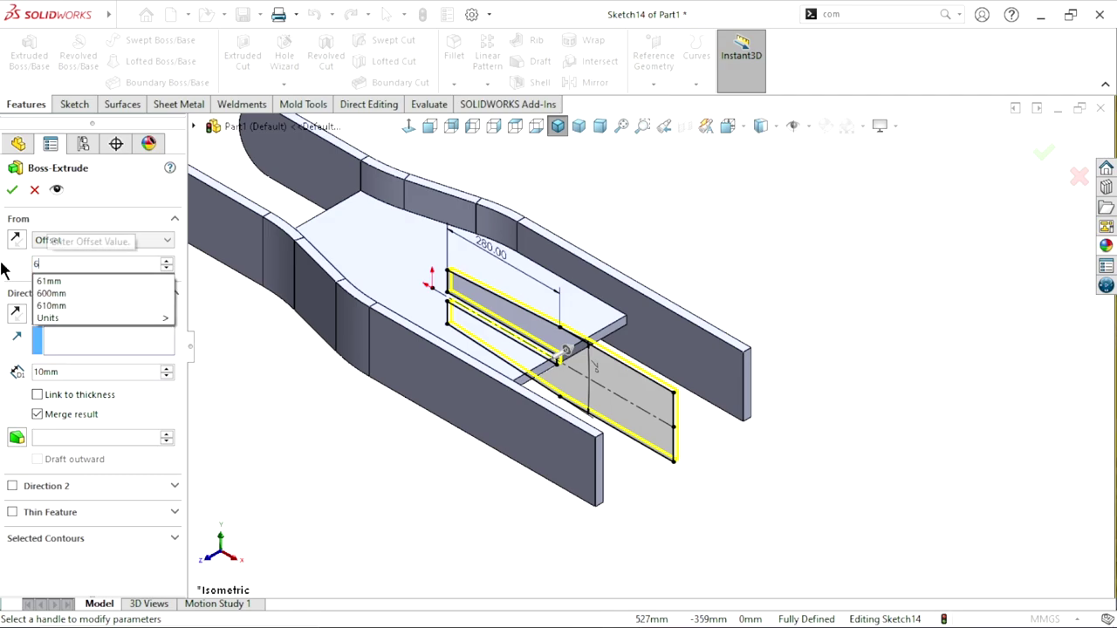
{"action": "type", "text": "1.5"}
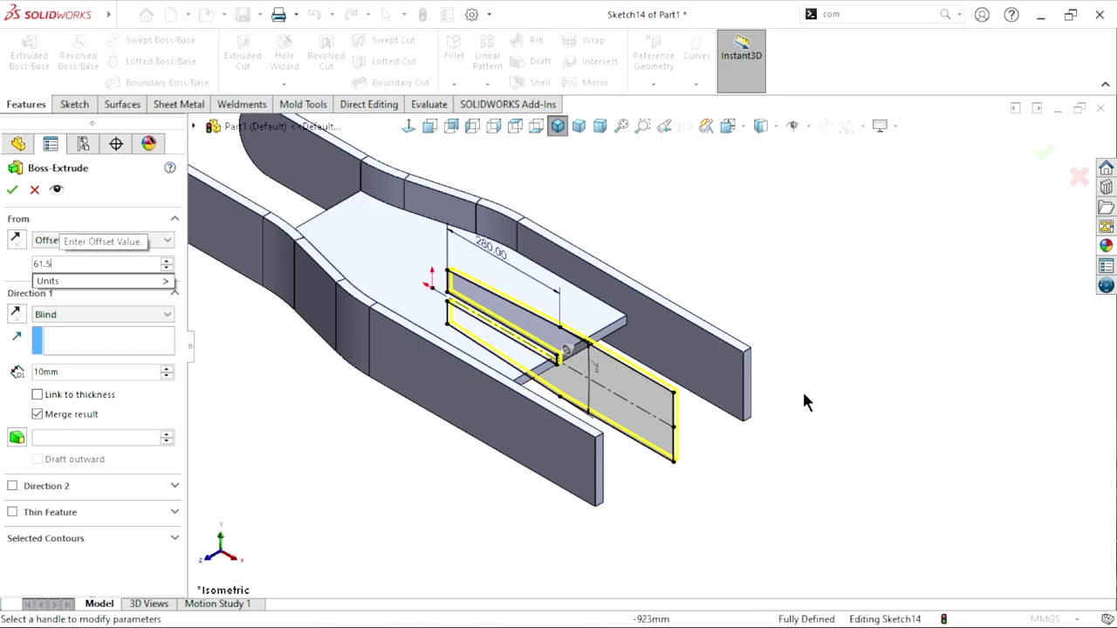
{"action": "mouse_move", "coordinate": [96, 317]}
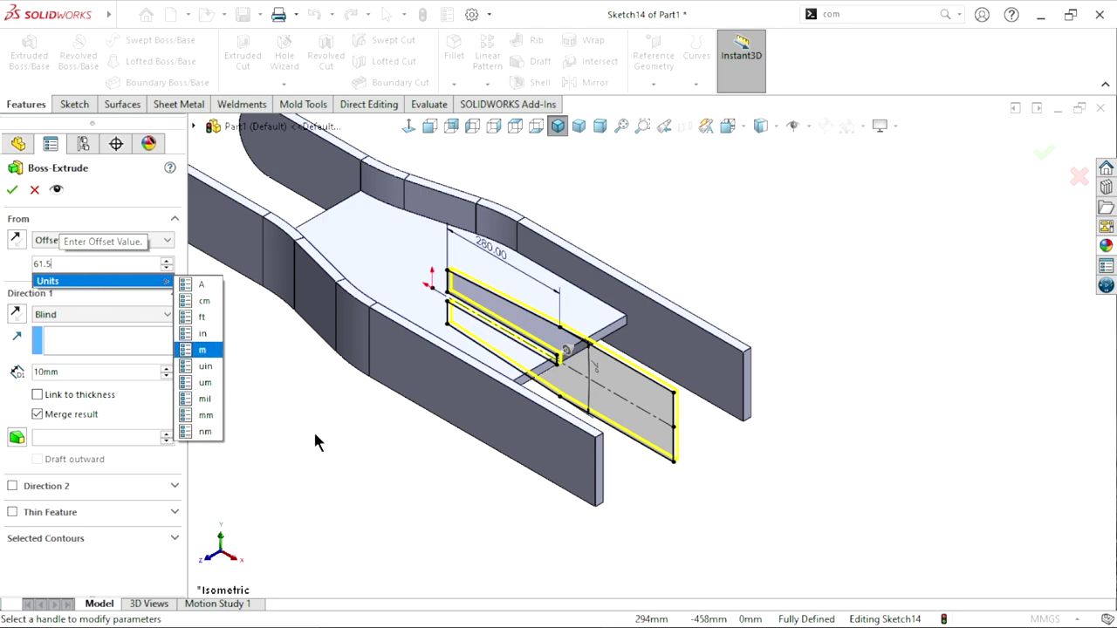
{"action": "key", "text": "Return"}
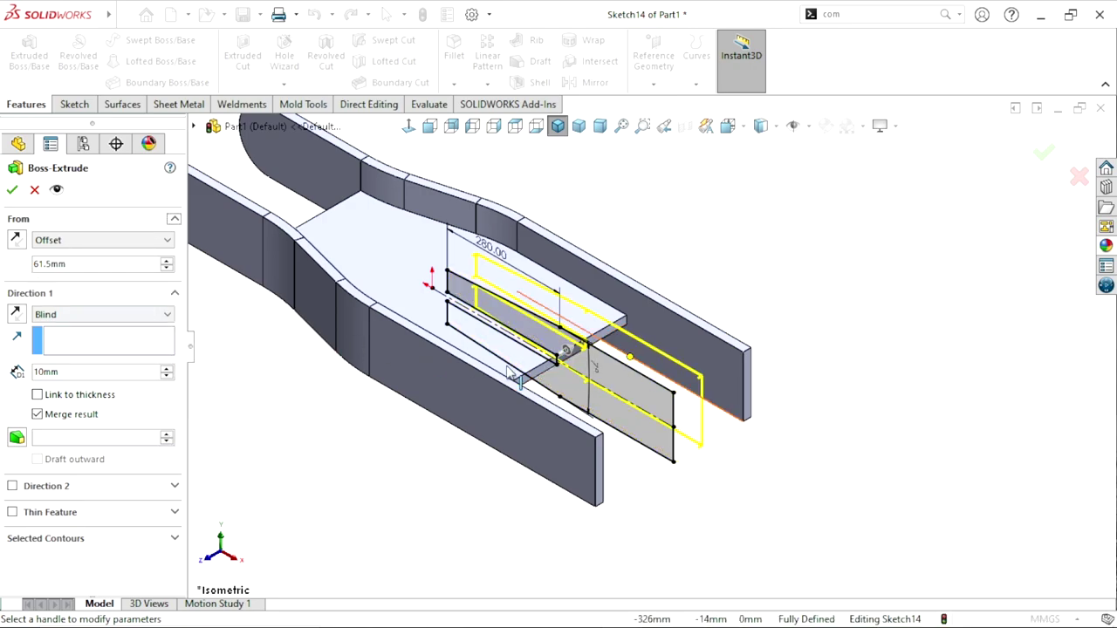
{"action": "mouse_move", "coordinate": [366, 428]}
{"action": "middle_mouse_down"}
{"action": "mouse_move", "coordinate": [346, 449]}
{"action": "mouse_move", "coordinate": [360, 445]}
{"action": "mouse_move", "coordinate": [334, 451]}
{"action": "middle_mouse_up"}
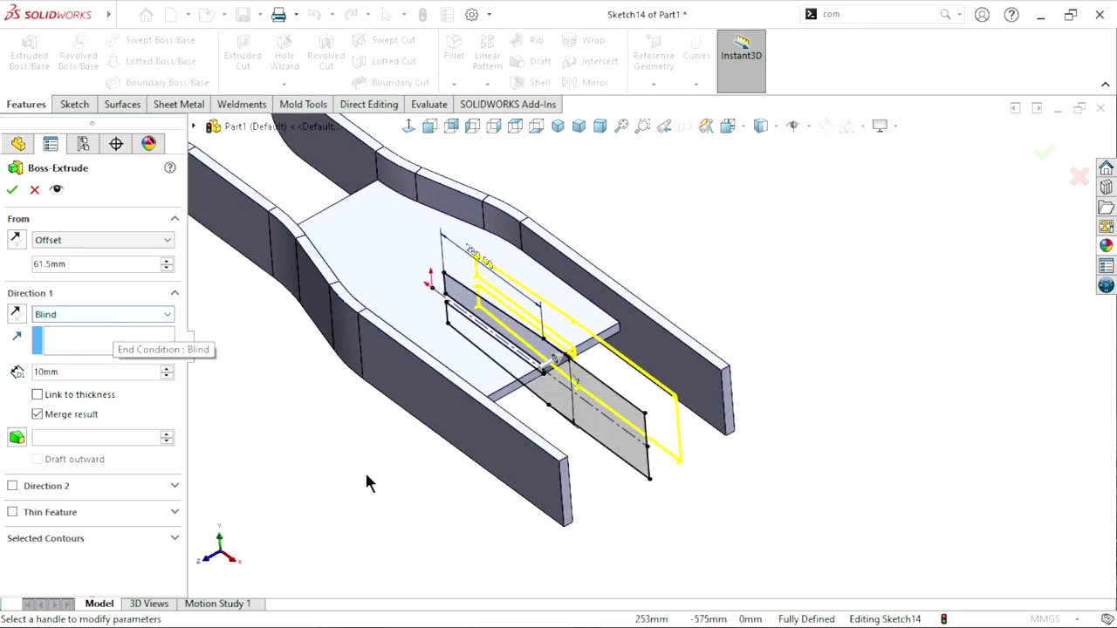
{"action": "left_click", "coordinate": [85, 322]}
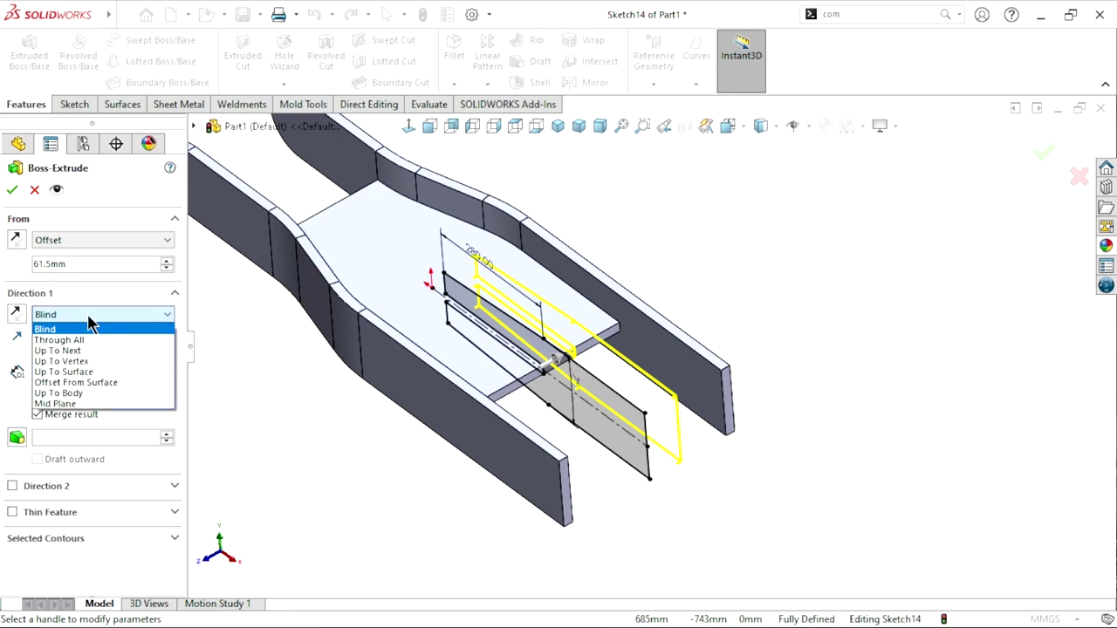
{"action": "left_click", "coordinate": [85, 407]}
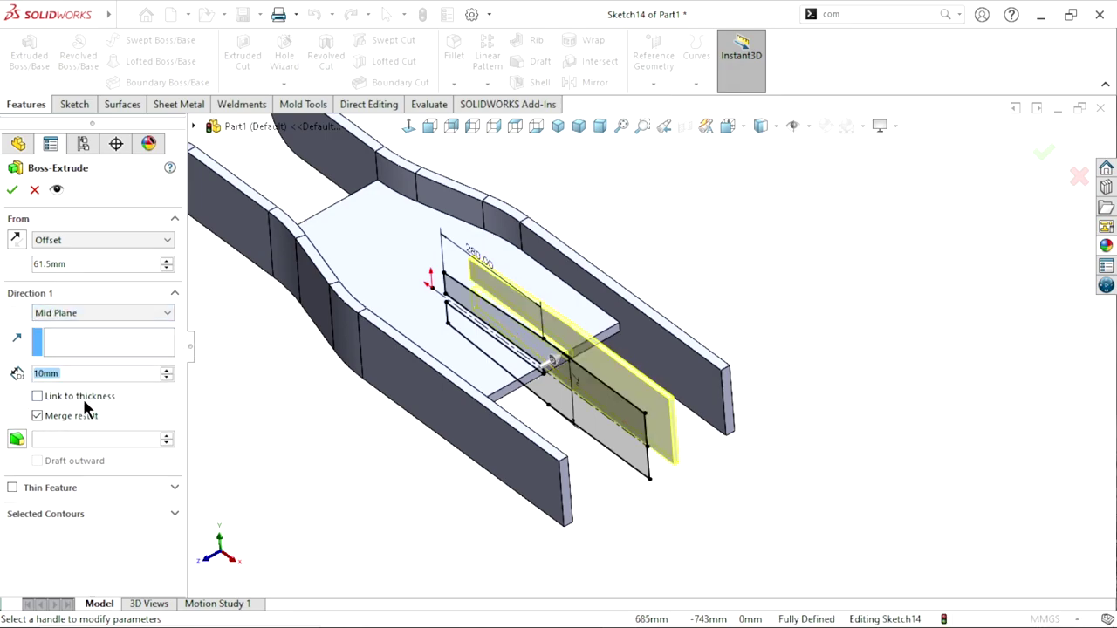
{"action": "left_click", "coordinate": [38, 397]}
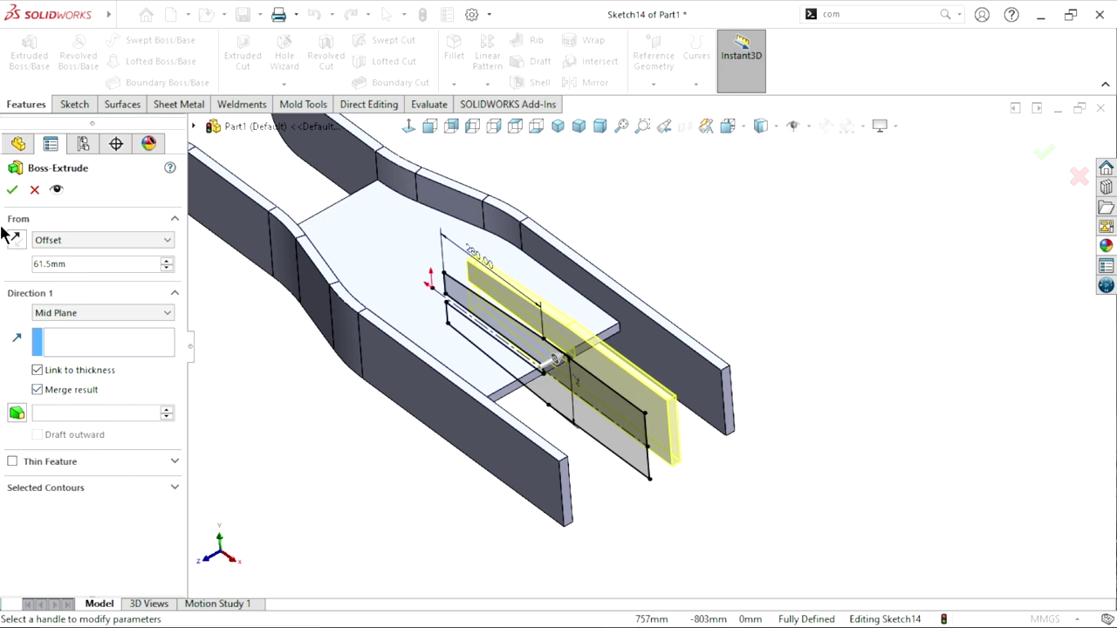
{"action": "left_click", "coordinate": [13, 191]}
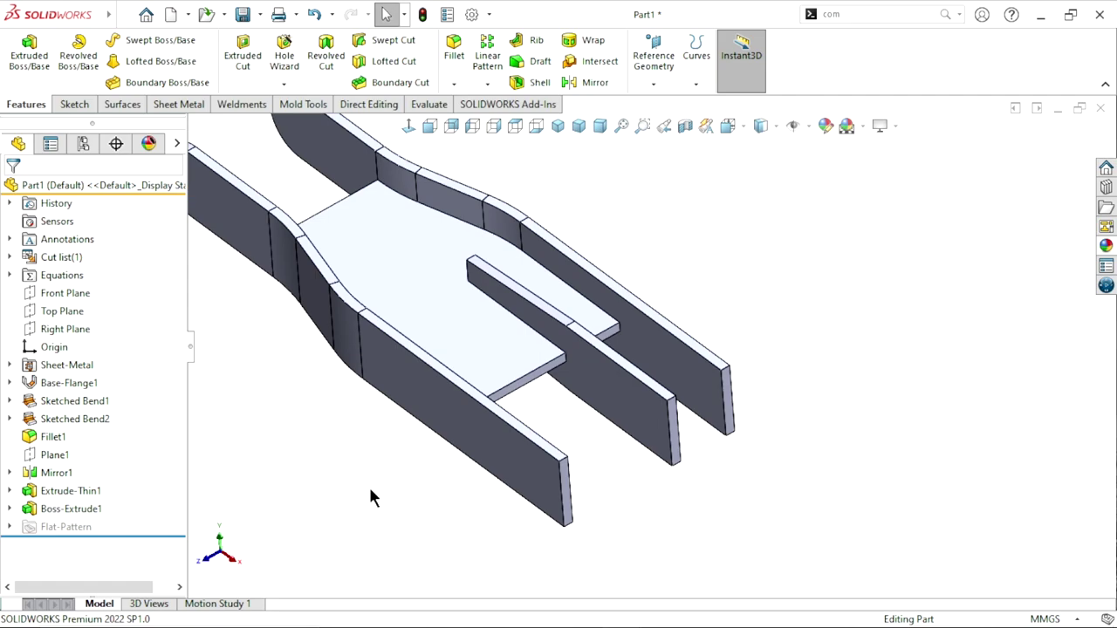
Step: Edit Boss-Extrude1 so the new inner plate stays a separate body
{"action": "key", "text": "z"}
{"action": "key", "text": "shift+z"}
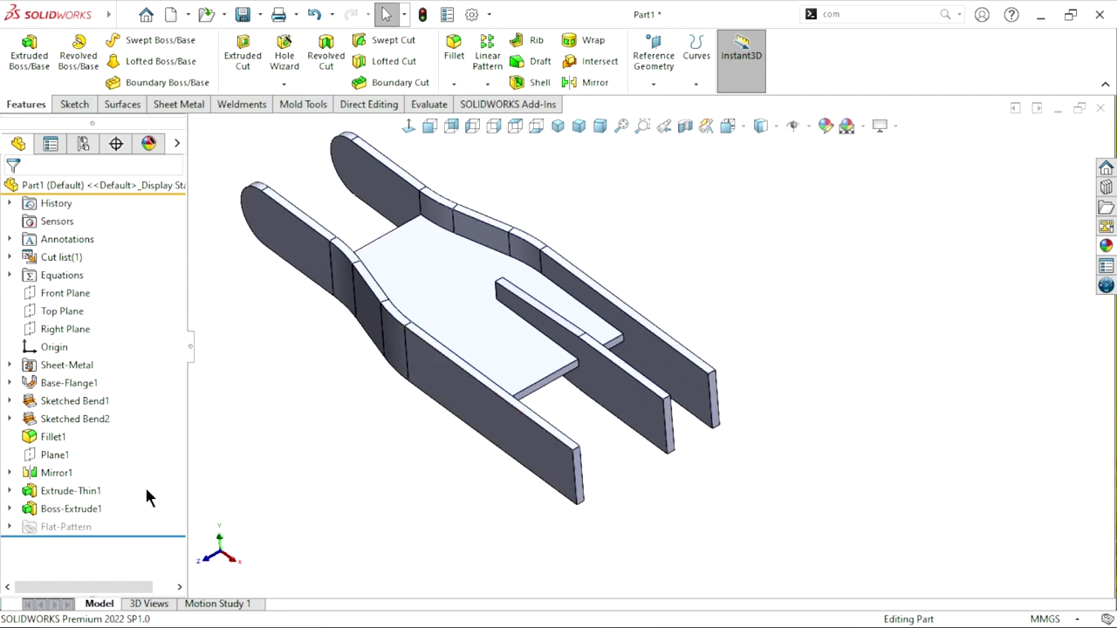
{"action": "left_click", "coordinate": [83, 511]}
{"action": "left_click", "coordinate": [120, 463]}
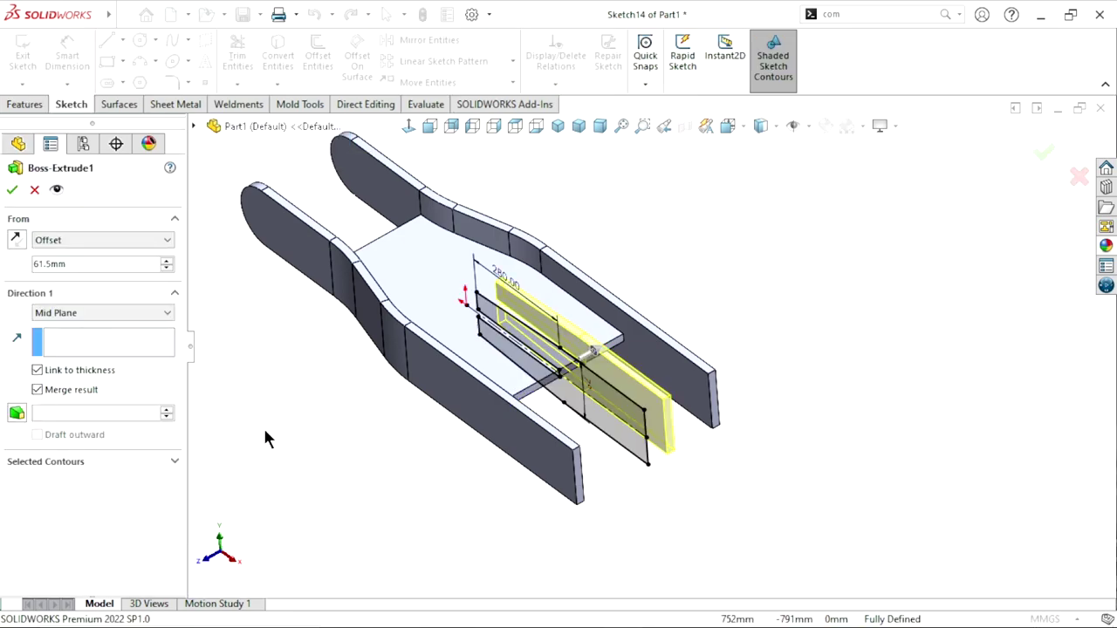
{"action": "left_click", "coordinate": [38, 392]}
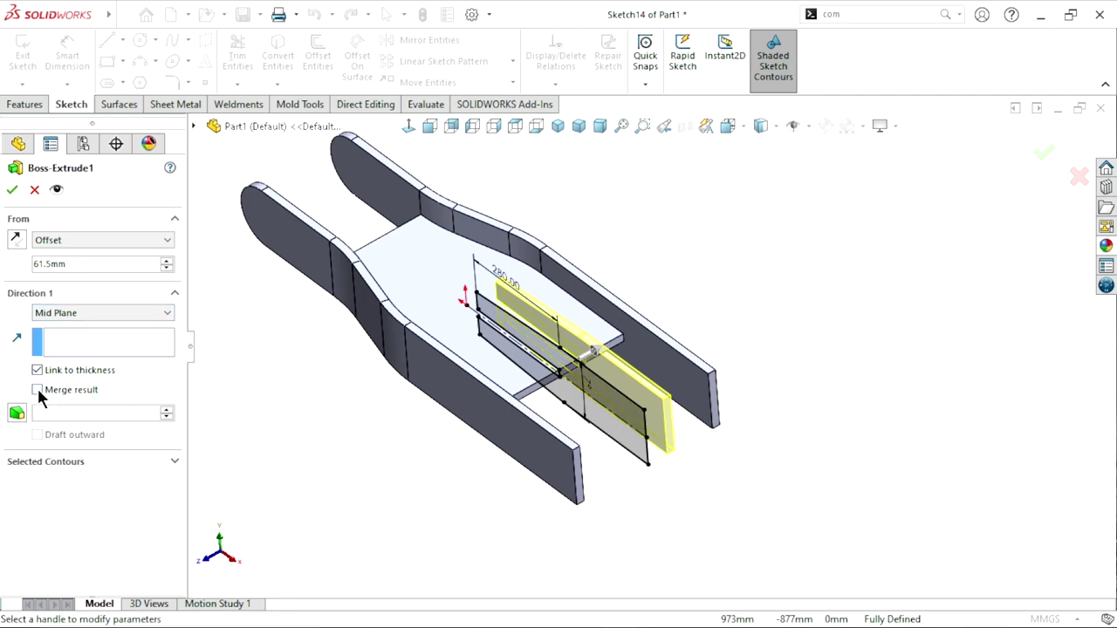
{"action": "left_click", "coordinate": [12, 189]}
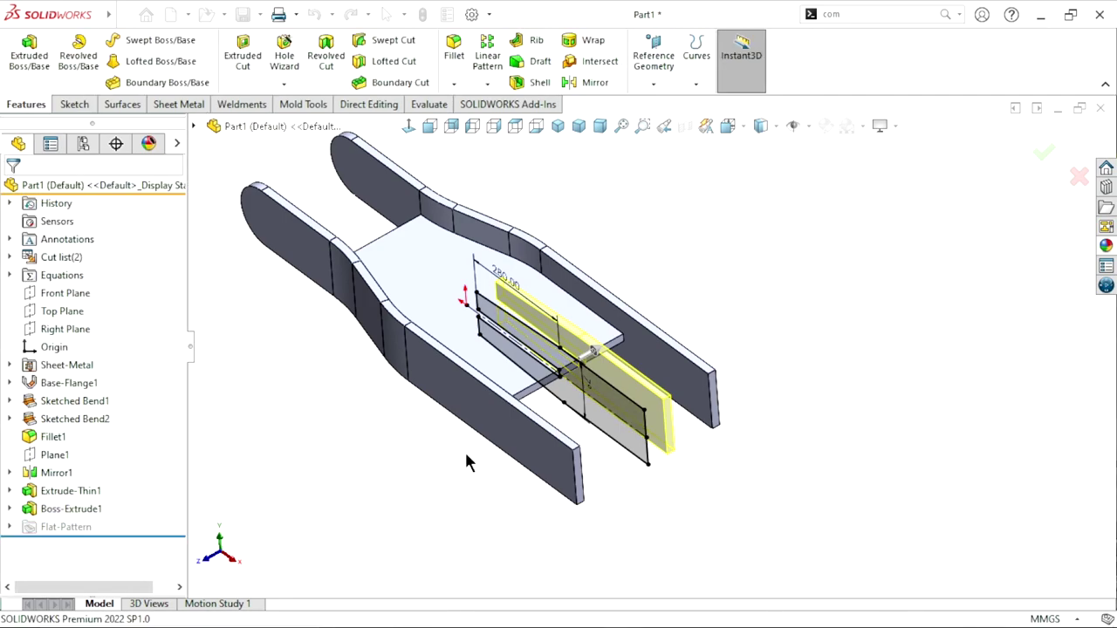
Step: Inspect the inner plate from several angles, then start a Mirror feature
{"action": "scroll", "coordinate": [637, 426], "scroll_direction": "down", "scroll_amount": 3}
{"action": "left_click", "coordinate": [564, 428]}
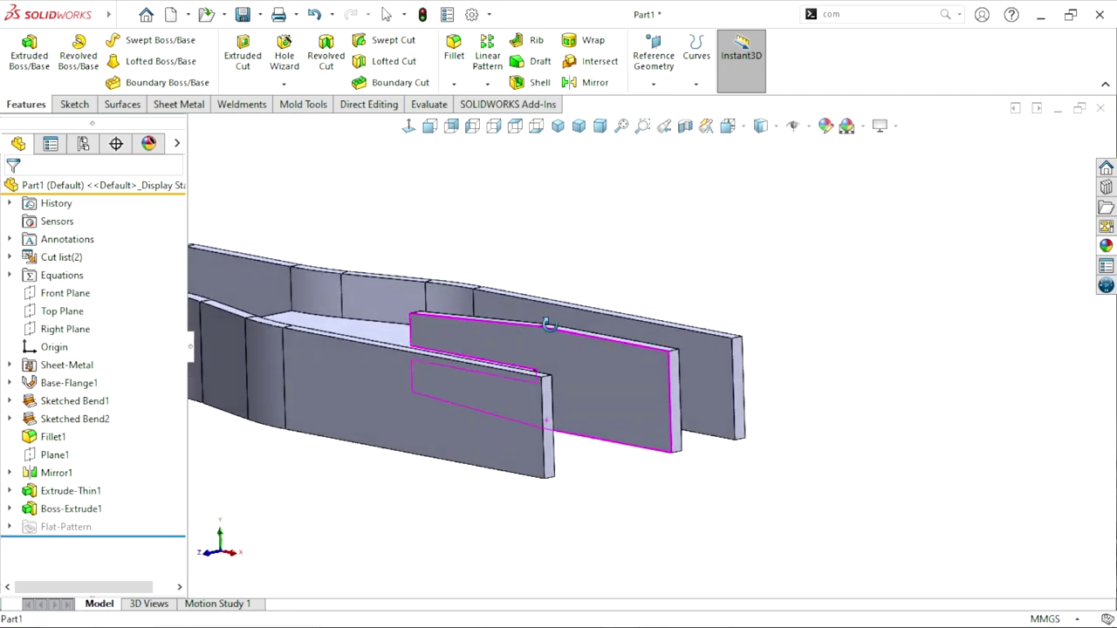
{"action": "middle_click_drag", "start_coordinate": [564, 429], "coordinate": [546, 378]}
{"action": "key", "text": "Escape"}
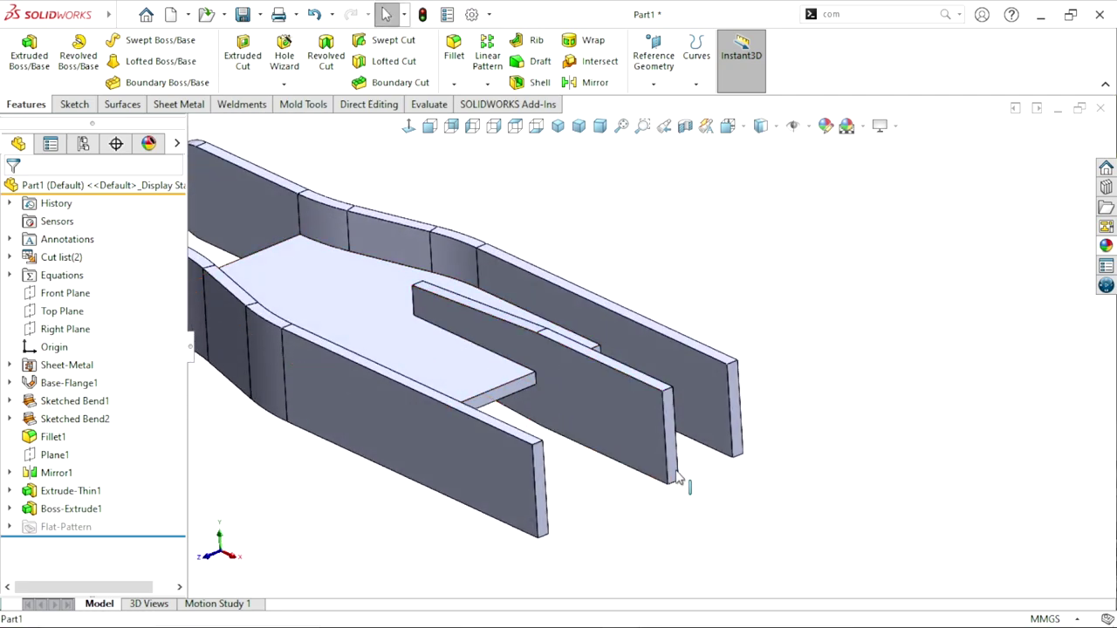
{"action": "scroll", "coordinate": [484, 425], "scroll_direction": "up", "scroll_amount": 3}
{"action": "scroll", "coordinate": [481, 318], "scroll_direction": "down", "scroll_amount": 2}
{"action": "middle_click_drag", "start_coordinate": [731, 333], "coordinate": [655, 411]}
{"action": "scroll", "coordinate": [655, 411], "scroll_direction": "up", "scroll_amount": 3}
{"action": "scroll", "coordinate": [838, 322], "scroll_direction": "down", "scroll_amount": 3}
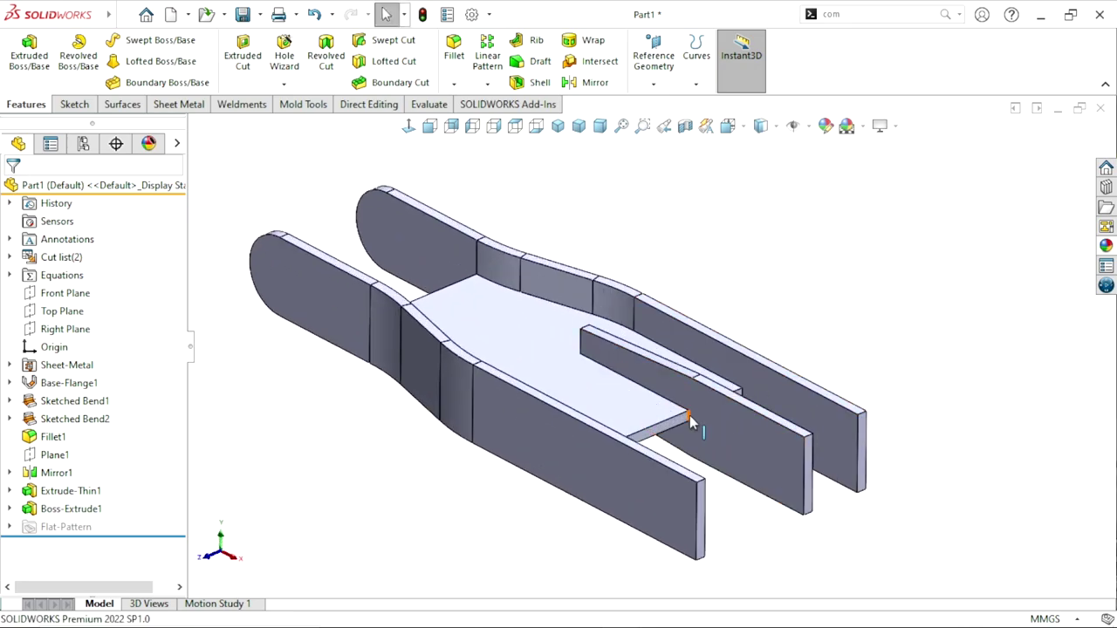
{"action": "scroll", "coordinate": [693, 420], "scroll_direction": "up", "scroll_amount": 3}
{"action": "scroll", "coordinate": [698, 426], "scroll_direction": "down", "scroll_amount": 1}
{"action": "scroll", "coordinate": [694, 437], "scroll_direction": "up", "scroll_amount": 2}
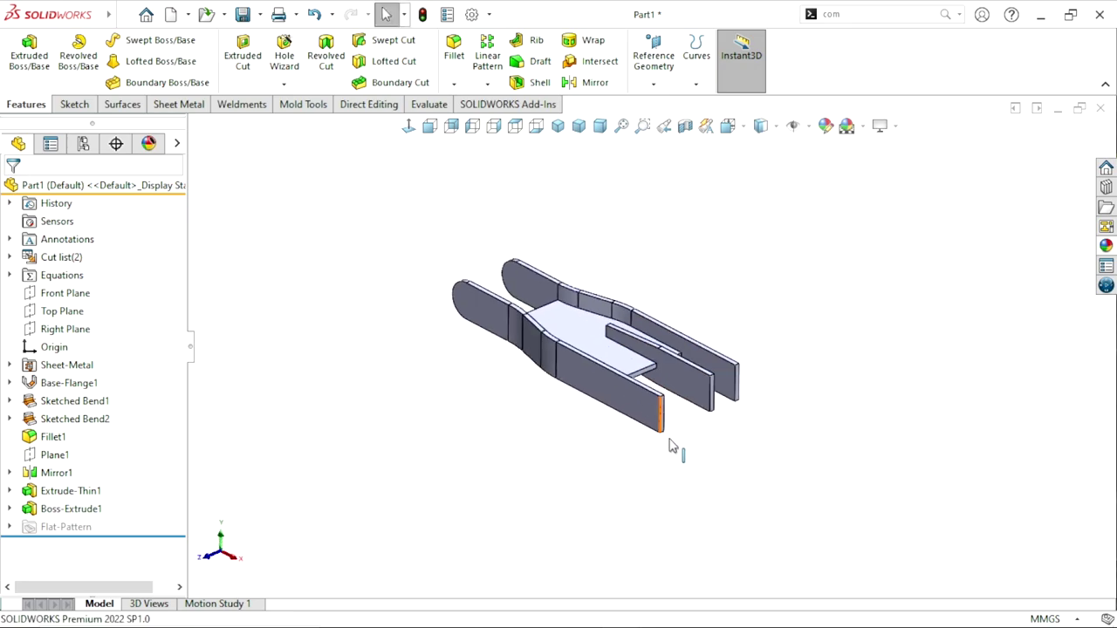
{"action": "scroll", "coordinate": [715, 401], "scroll_direction": "down", "scroll_amount": 1}
{"action": "left_click", "coordinate": [578, 84]}
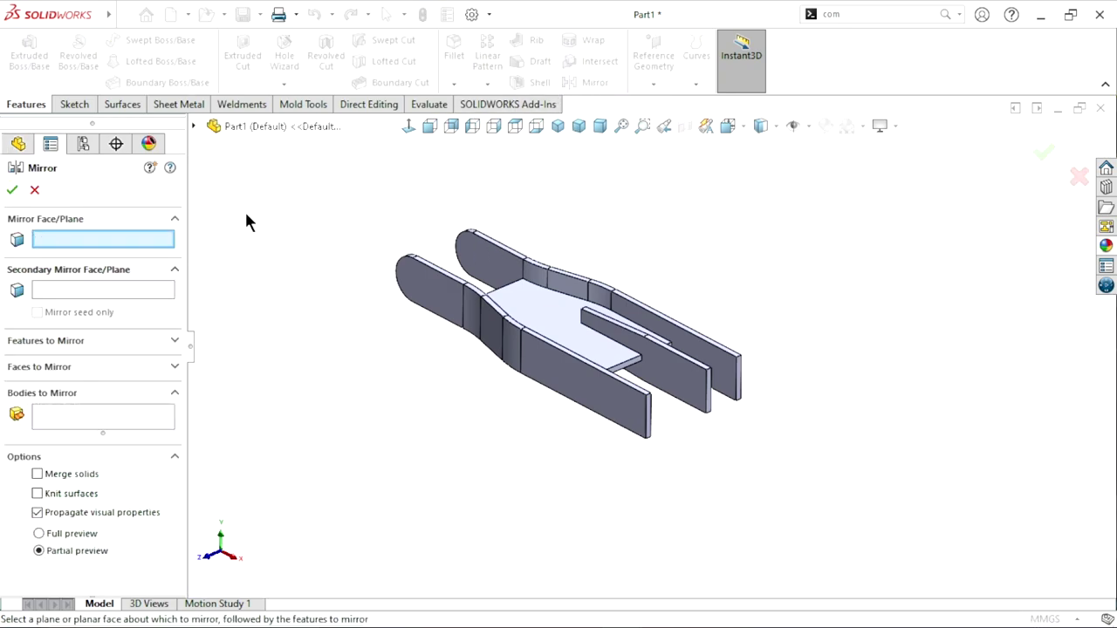
Step: Mirror the Boss-Extrude1 plate body across Plane1, creating Mirror2
{"action": "left_click", "coordinate": [195, 127]}
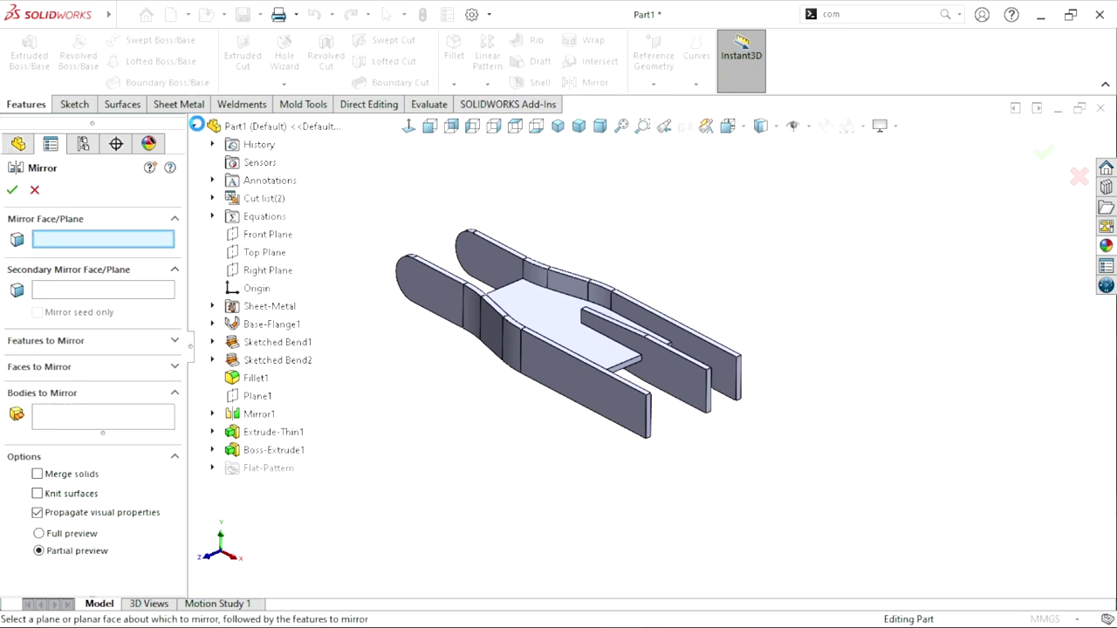
{"action": "left_click", "coordinate": [262, 395]}
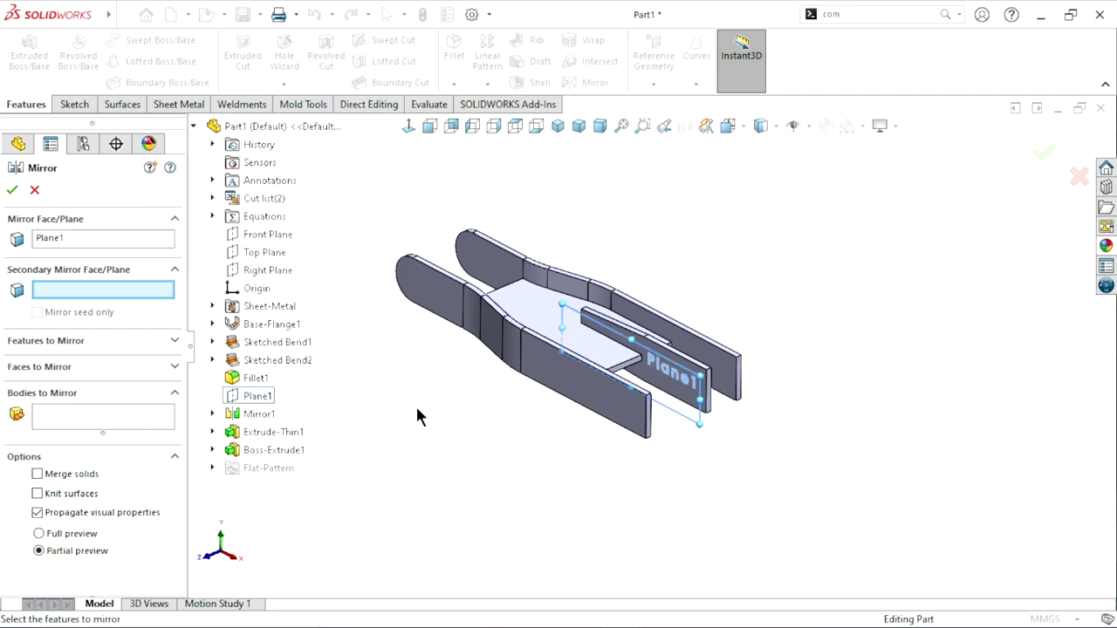
{"action": "left_click", "coordinate": [65, 422]}
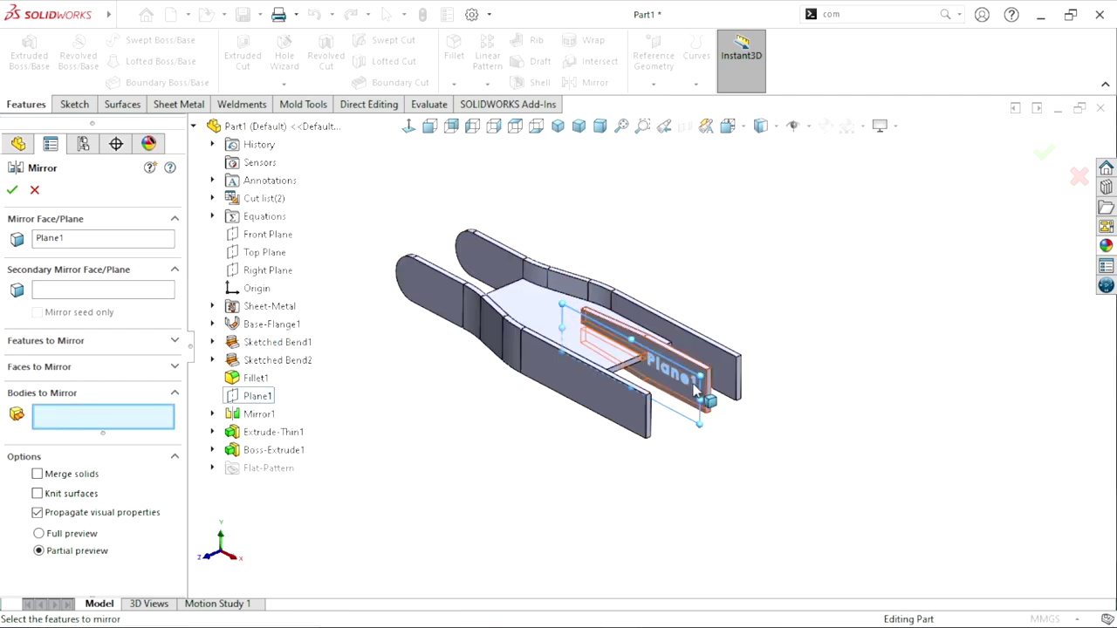
{"action": "left_click", "coordinate": [726, 399]}
{"action": "middle_click_drag", "start_coordinate": [818, 398], "coordinate": [775, 463]}
{"action": "left_click", "coordinate": [12, 189]}
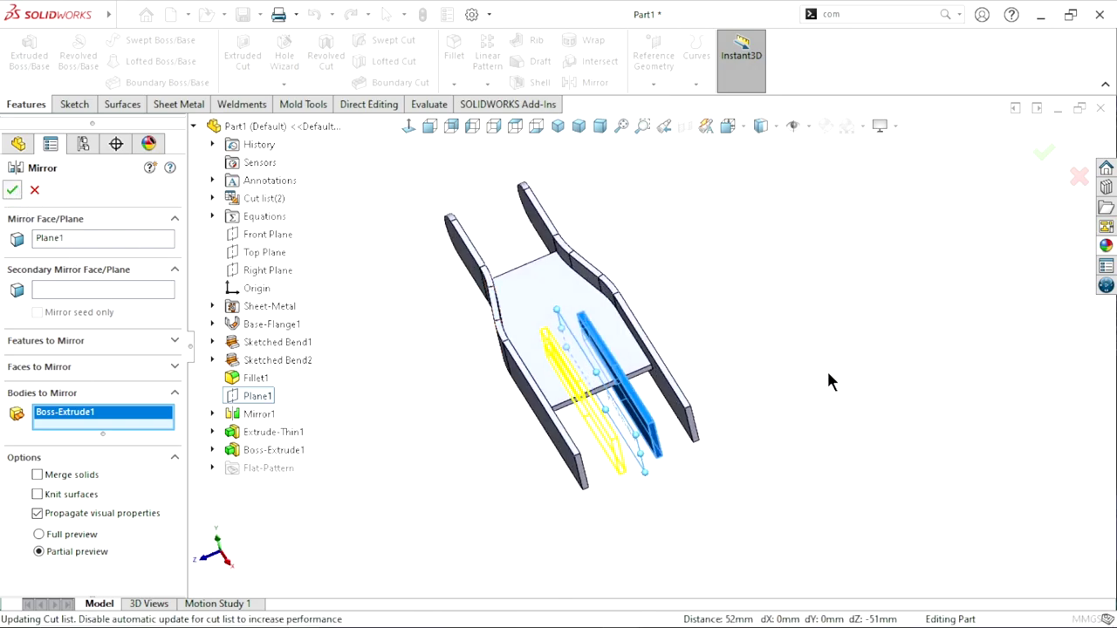
Step: Orbit and zoom around the model to inspect the two inner plates
{"action": "mouse_move", "coordinate": [660, 443]}
{"action": "middle_mouse_down"}
{"action": "mouse_move", "coordinate": [580, 371]}
{"action": "mouse_move", "coordinate": [598, 384]}
{"action": "mouse_move", "coordinate": [573, 388]}
{"action": "middle_mouse_up"}
{"action": "scroll", "coordinate": [576, 403], "scroll_direction": "down", "scroll_amount": 4}
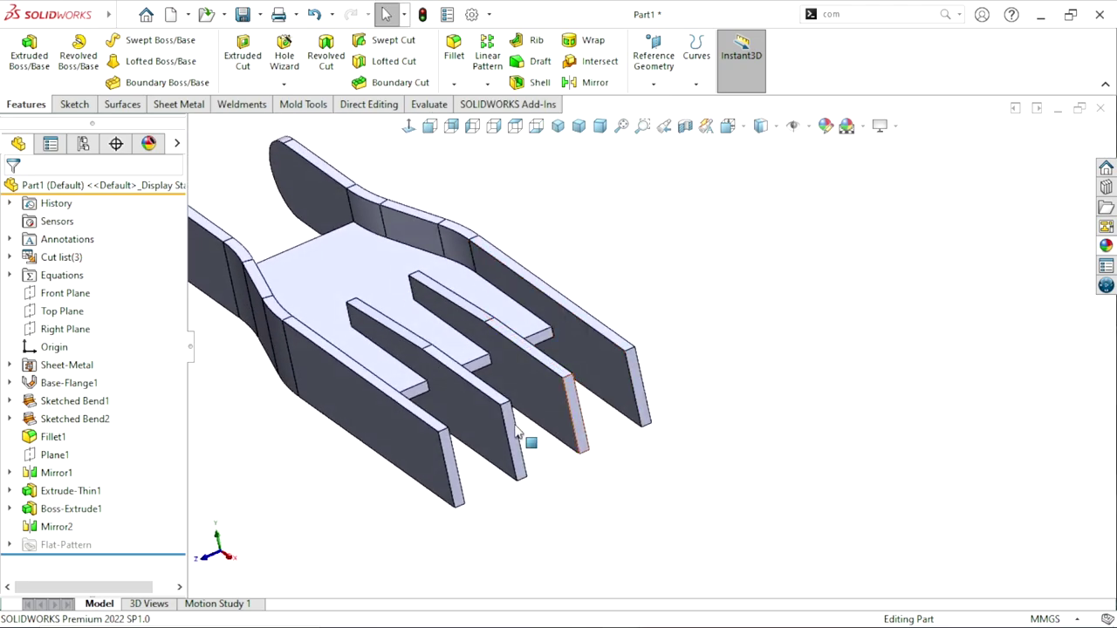
{"action": "scroll", "coordinate": [576, 466], "scroll_direction": "up", "scroll_amount": 3}
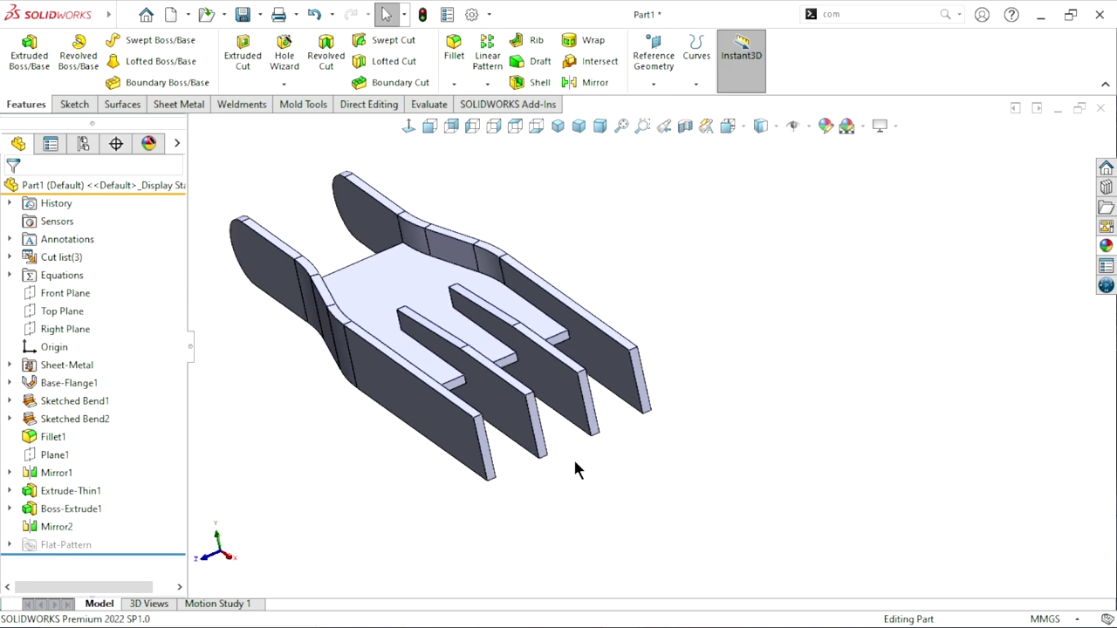
{"action": "scroll", "coordinate": [565, 349], "scroll_direction": "up", "scroll_amount": 2}
{"action": "scroll", "coordinate": [574, 406], "scroll_direction": "down", "scroll_amount": 2}
{"action": "middle_click_drag", "start_coordinate": [573, 410], "coordinate": [643, 331]}
{"action": "scroll", "coordinate": [616, 442], "scroll_direction": "down", "scroll_amount": 2}
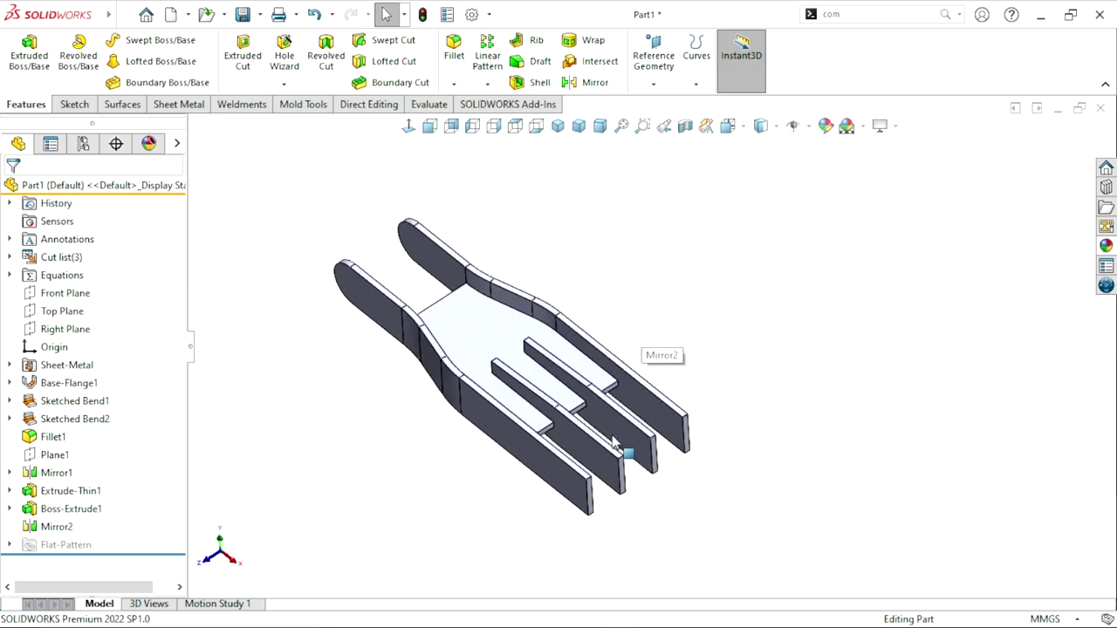
{"action": "scroll", "coordinate": [643, 379], "scroll_direction": "up", "scroll_amount": 1}
{"action": "scroll", "coordinate": [744, 463], "scroll_direction": "down", "scroll_amount": 1}
{"action": "mouse_move", "coordinate": [743, 456]}
{"action": "middle_mouse_down"}
{"action": "mouse_move", "coordinate": [706, 459]}
{"action": "mouse_move", "coordinate": [733, 428]}
{"action": "mouse_move", "coordinate": [713, 434]}
{"action": "middle_mouse_up"}
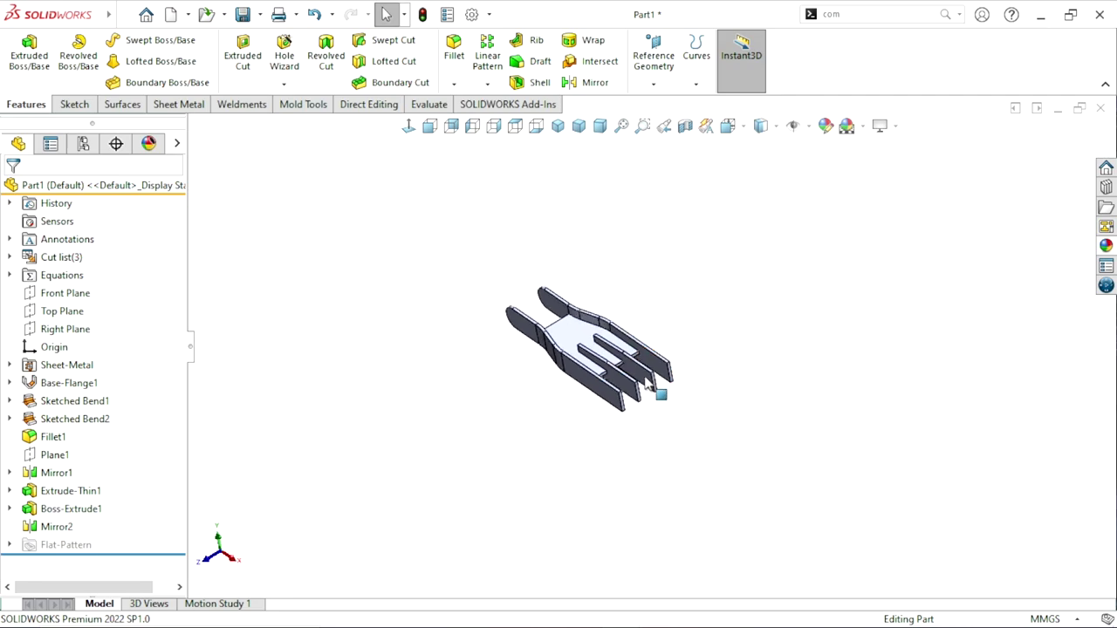
{"action": "scroll", "coordinate": [621, 384], "scroll_direction": "down", "scroll_amount": 2}
{"action": "scroll", "coordinate": [611, 379], "scroll_direction": "down", "scroll_amount": 1}
{"action": "scroll", "coordinate": [751, 367], "scroll_direction": "down", "scroll_amount": 2}
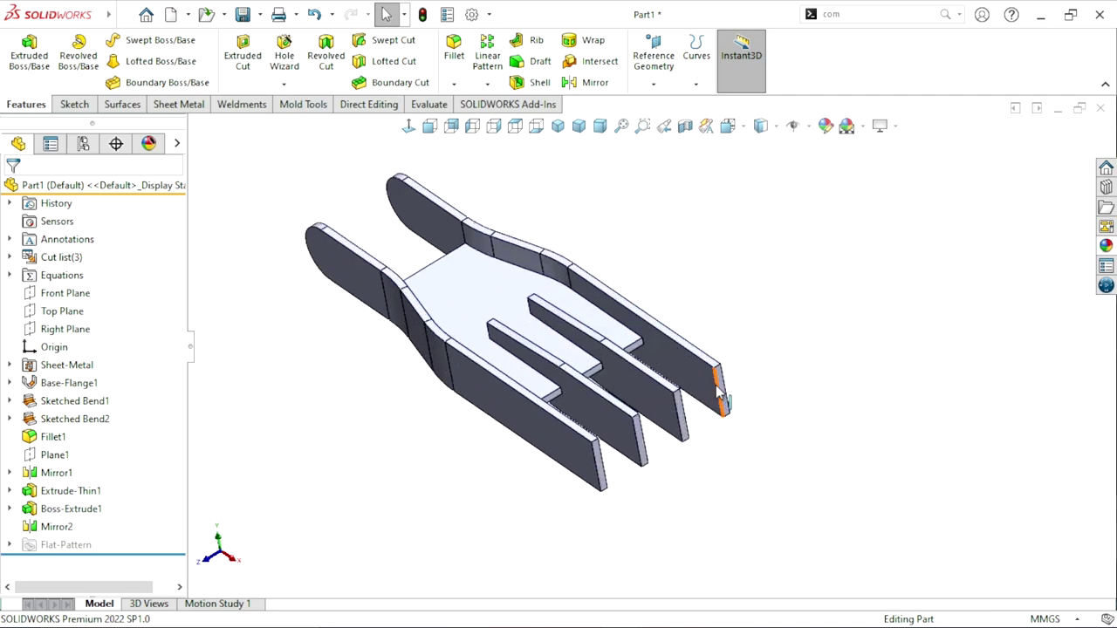
{"action": "scroll", "coordinate": [689, 364], "scroll_direction": "up", "scroll_amount": 4}
{"action": "scroll", "coordinate": [645, 364], "scroll_direction": "down", "scroll_amount": 4}
{"action": "scroll", "coordinate": [614, 363], "scroll_direction": "down", "scroll_amount": 2}
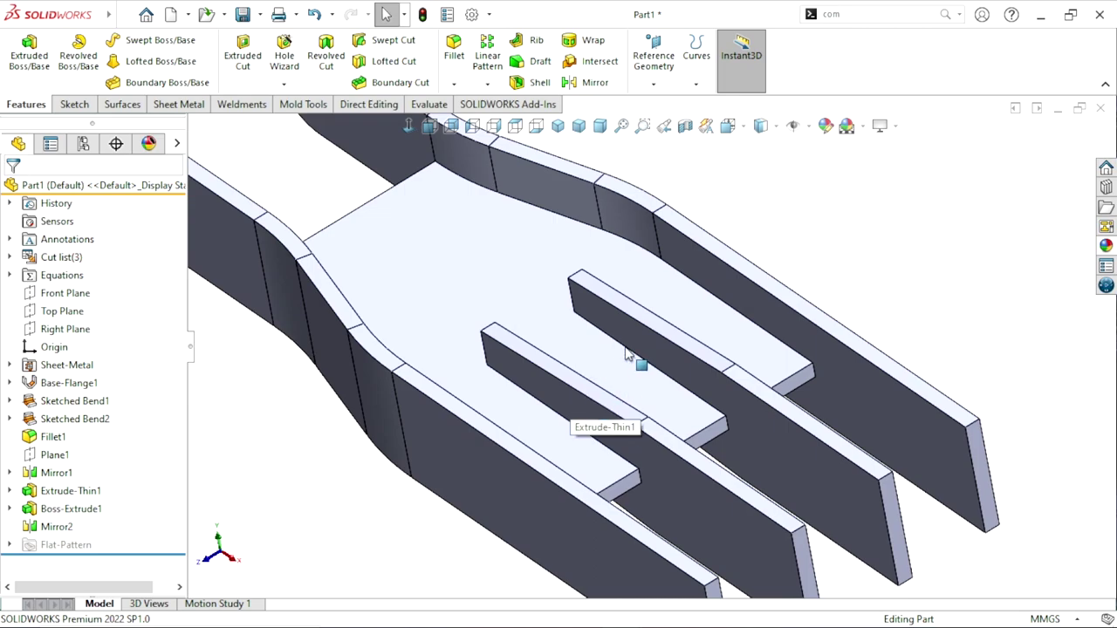
Step: Open a sketch on Plane1 with the display set to Hidden Lines Visible
{"action": "left_click", "coordinate": [54, 455]}
{"action": "left_click", "coordinate": [77, 424]}
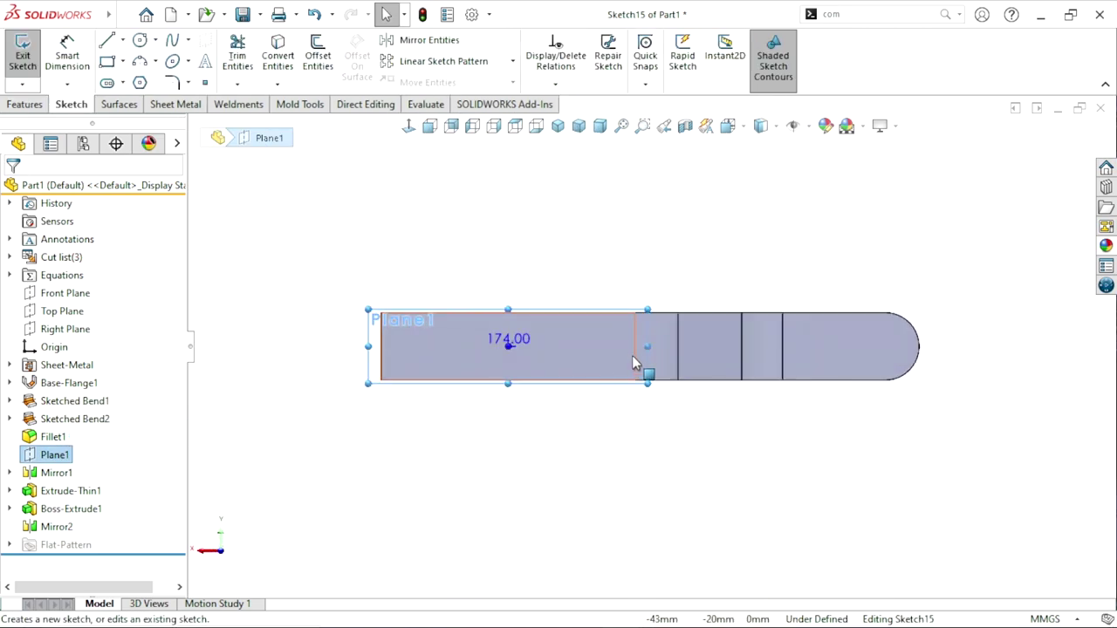
{"action": "left_click", "coordinate": [781, 125]}
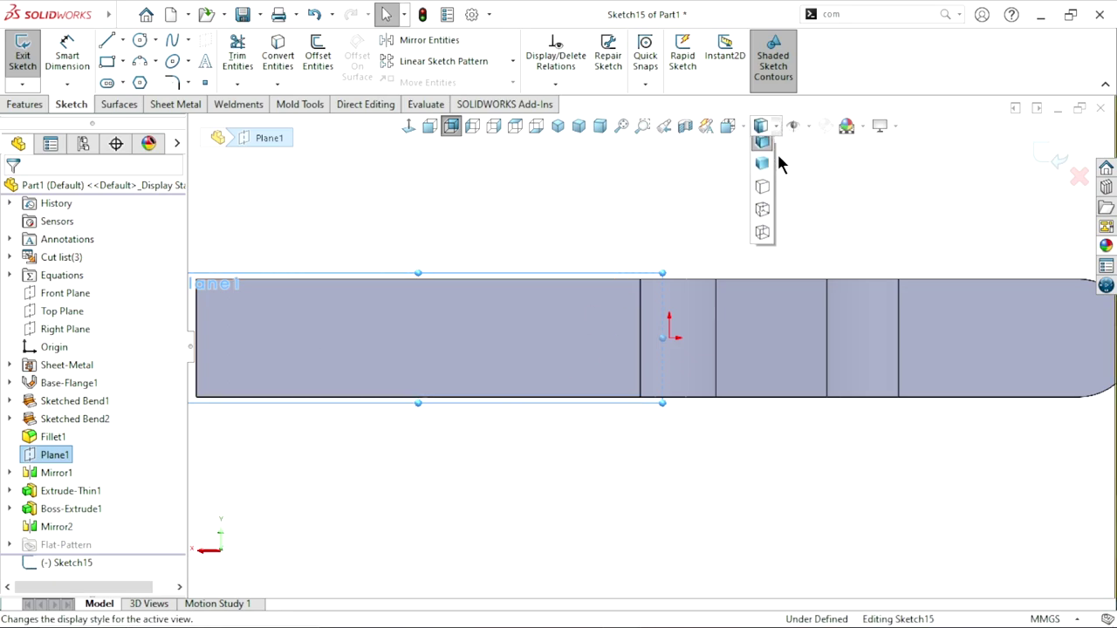
{"action": "left_click", "coordinate": [764, 213]}
{"action": "scroll", "coordinate": [628, 399], "scroll_direction": "up", "scroll_amount": 1}
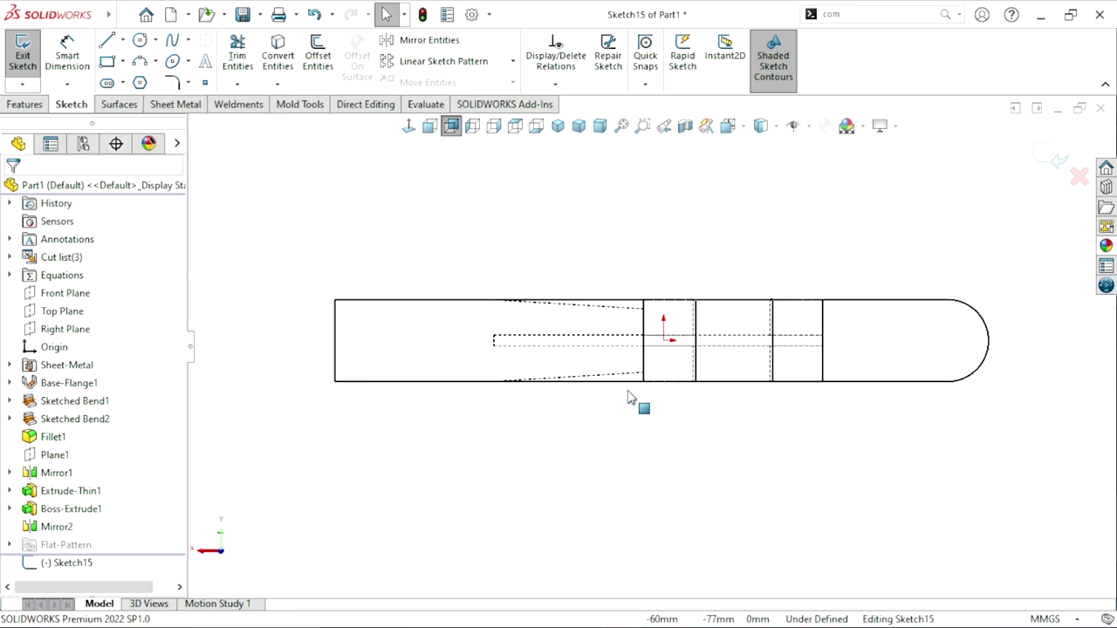
{"action": "scroll", "coordinate": [610, 397], "scroll_direction": "down", "scroll_amount": 1}
{"action": "scroll", "coordinate": [568, 393], "scroll_direction": "down", "scroll_amount": 1}
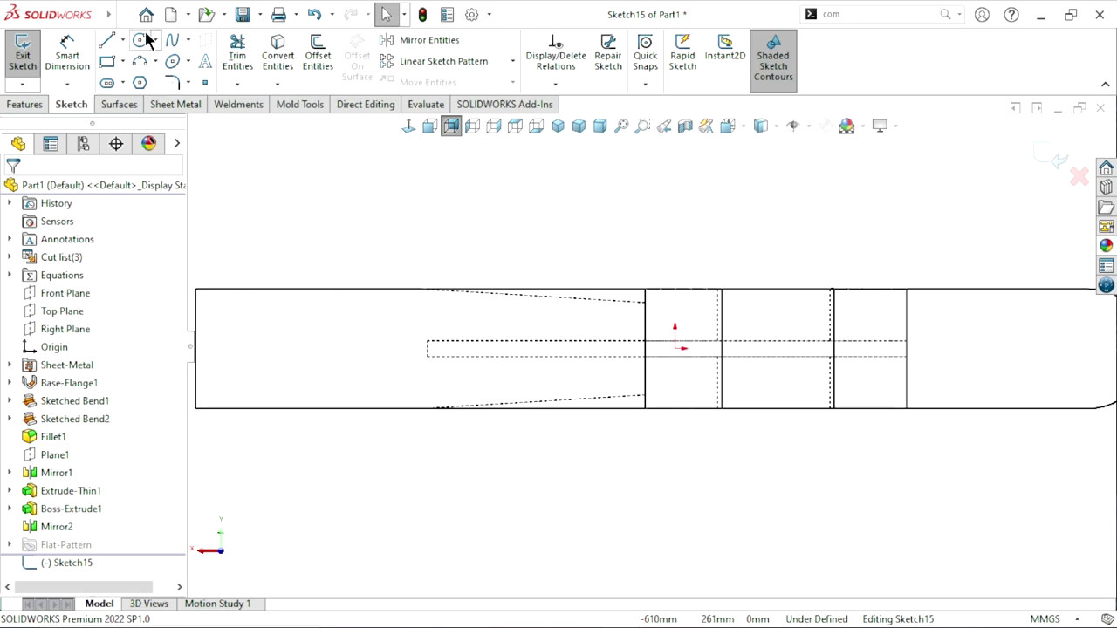
Step: Draw a circle on the tapered plate and dimension it to Ø30 mm
{"action": "key", "text": "c"}
{"action": "left_click", "coordinate": [589, 314]}
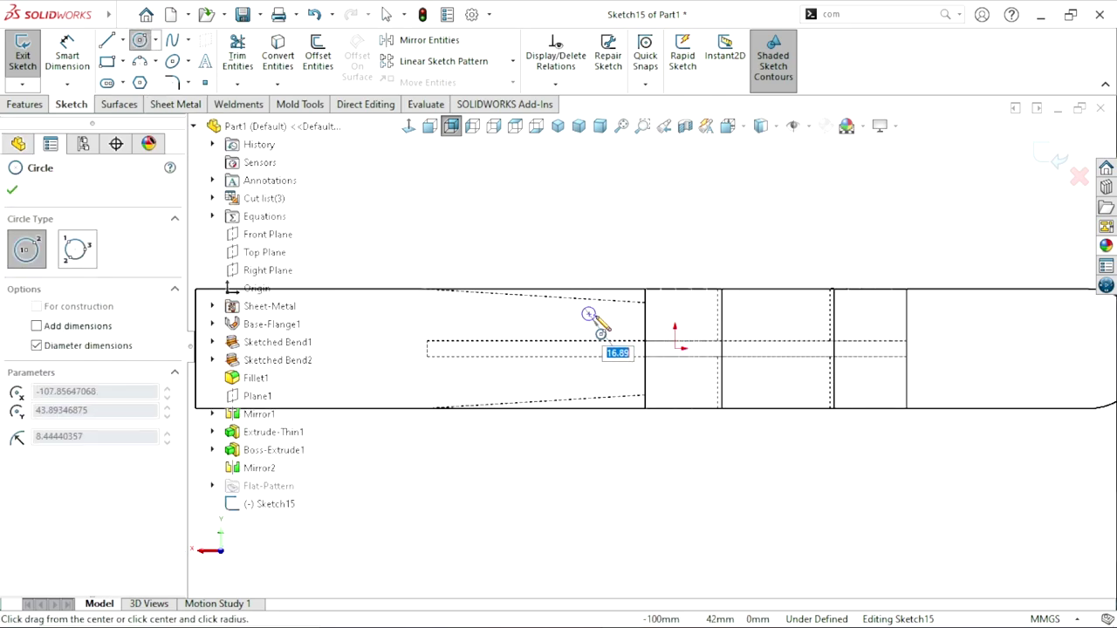
{"action": "left_click", "coordinate": [598, 323]}
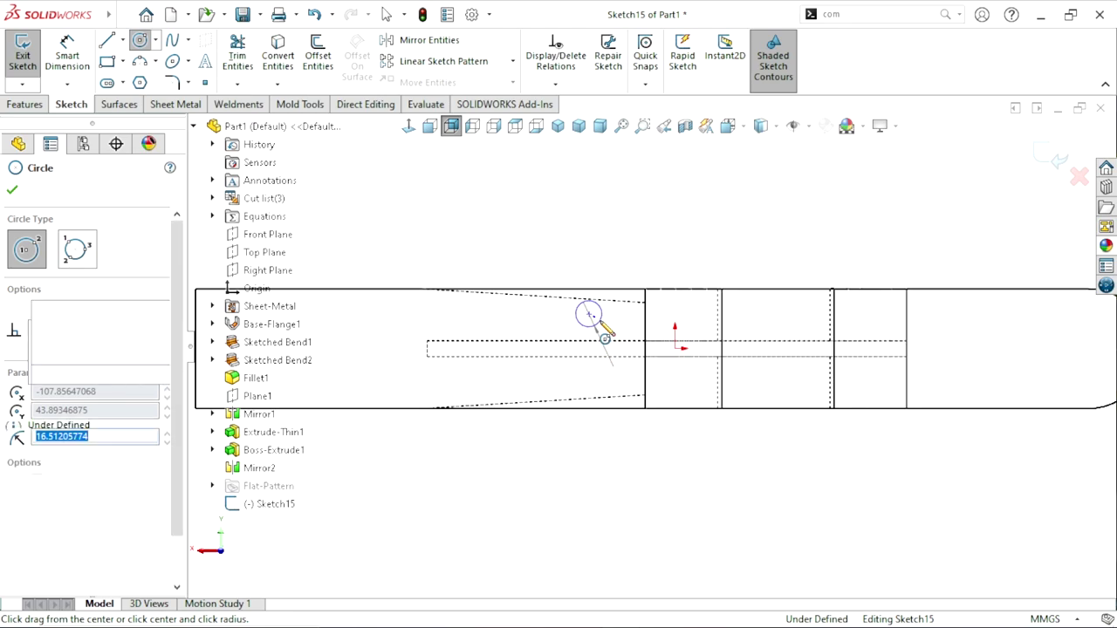
{"action": "left_click", "coordinate": [74, 70]}
{"action": "left_click", "coordinate": [602, 318]}
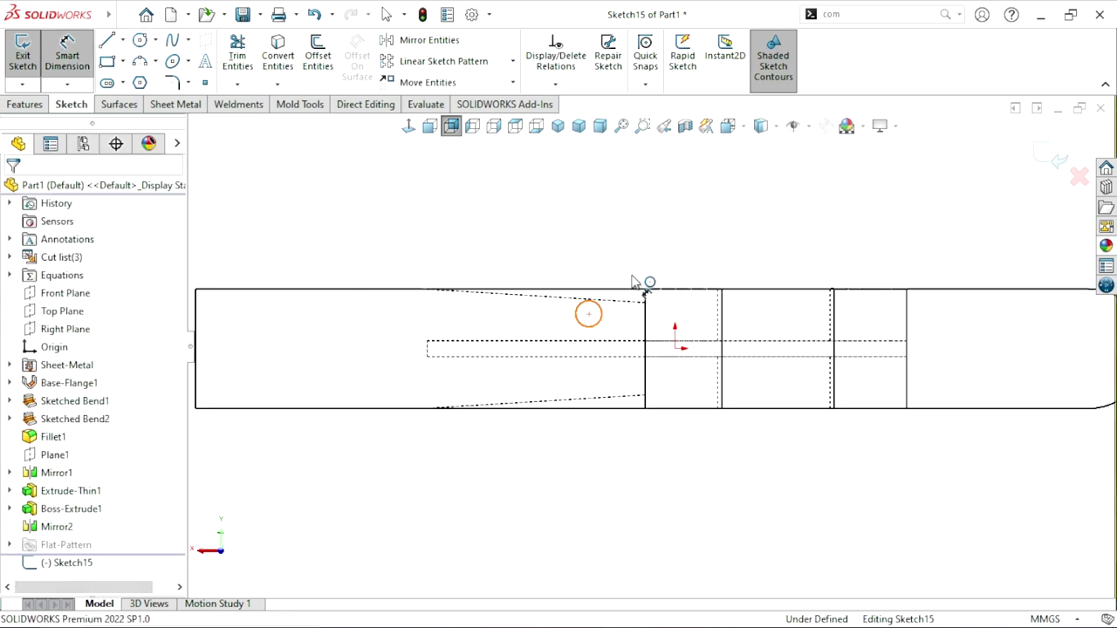
{"action": "left_click", "coordinate": [664, 243]}
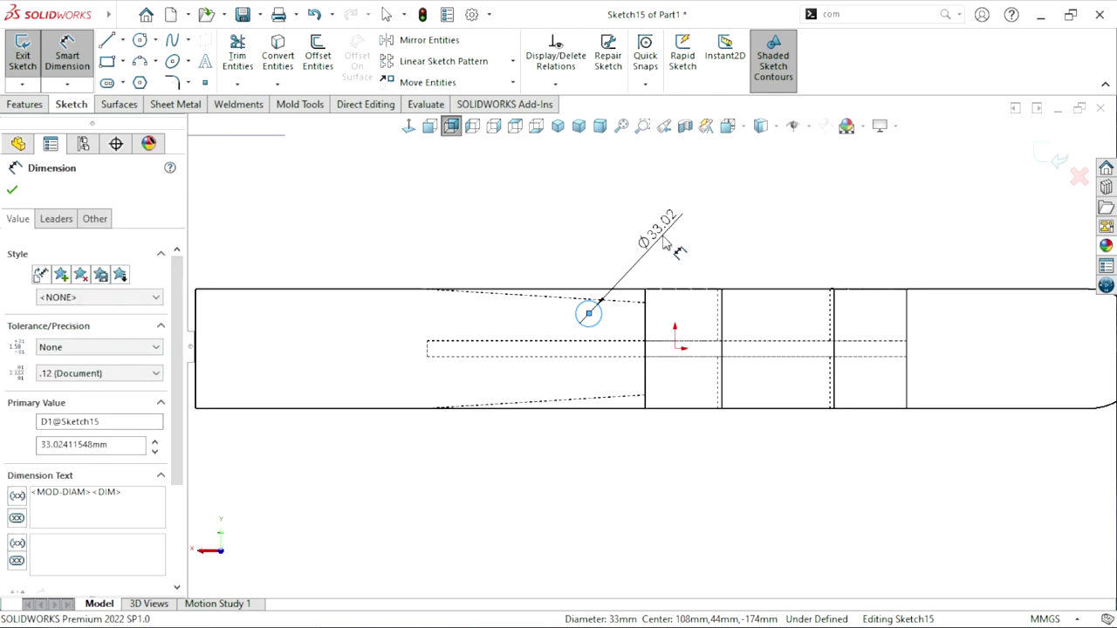
{"action": "type", "text": "30"}
{"action": "key", "text": "Return"}
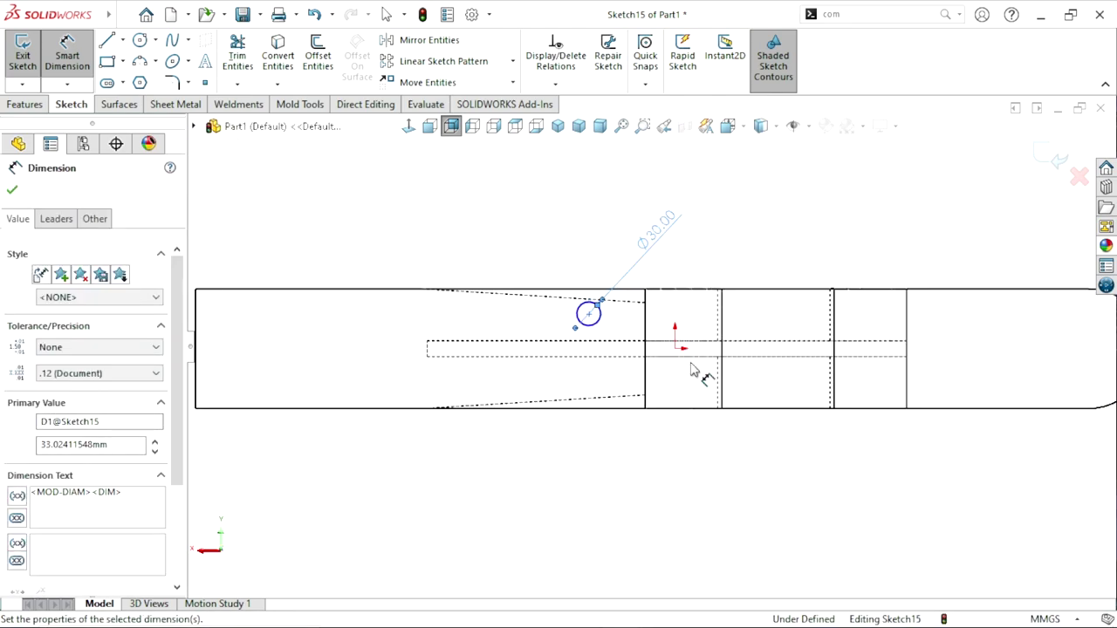
{"action": "type", "text": "30"}
{"action": "key", "text": "Return"}
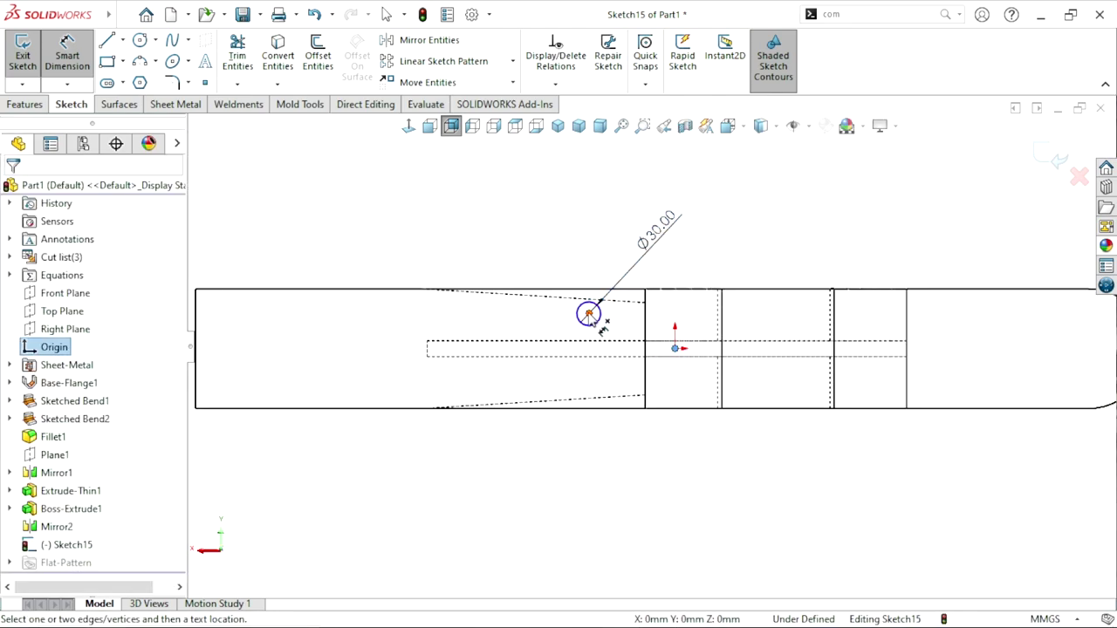
Step: Dimension the circle centre 100 mm horizontally from the origin
{"action": "left_click", "coordinate": [589, 314]}
{"action": "left_click", "coordinate": [675, 348]}
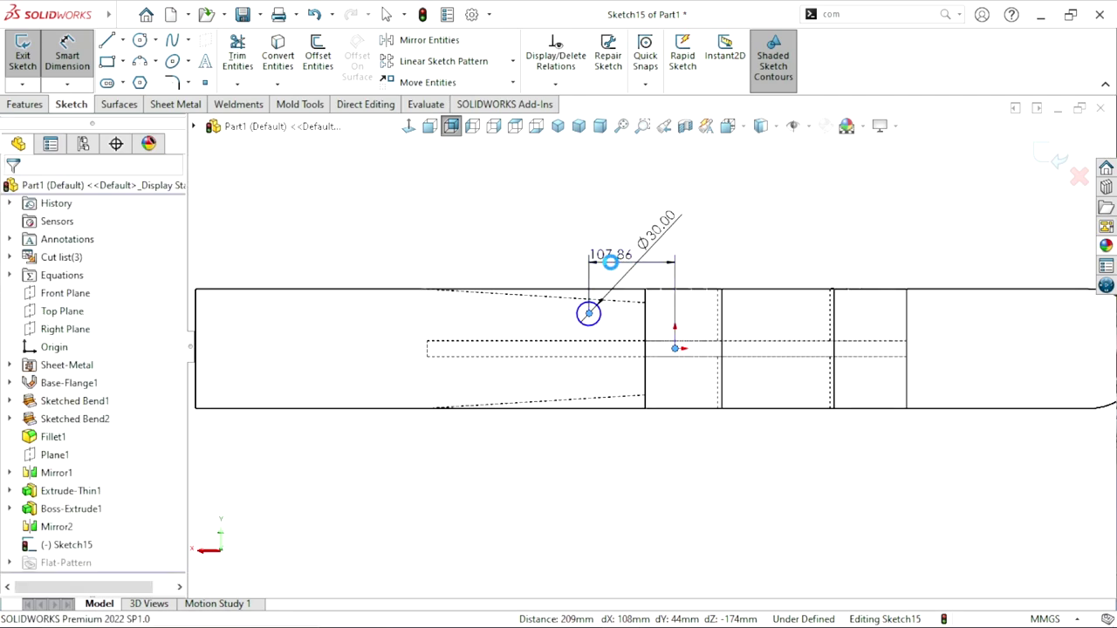
{"action": "left_click", "coordinate": [611, 262]}
{"action": "type", "text": "10"}
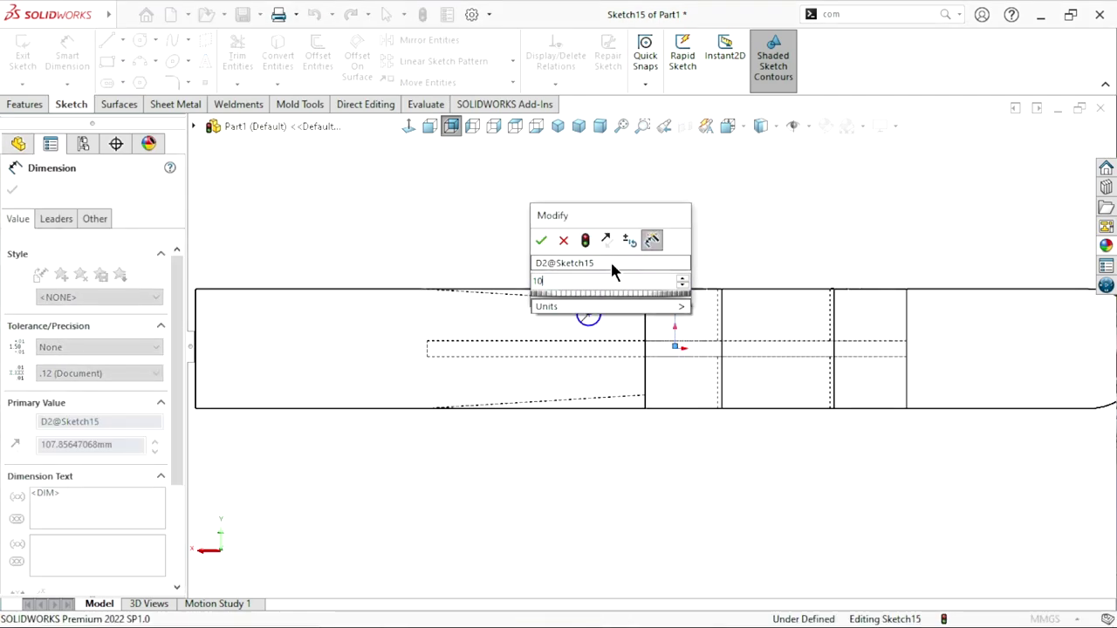
{"action": "type", "text": "0"}
{"action": "key", "text": "Return"}
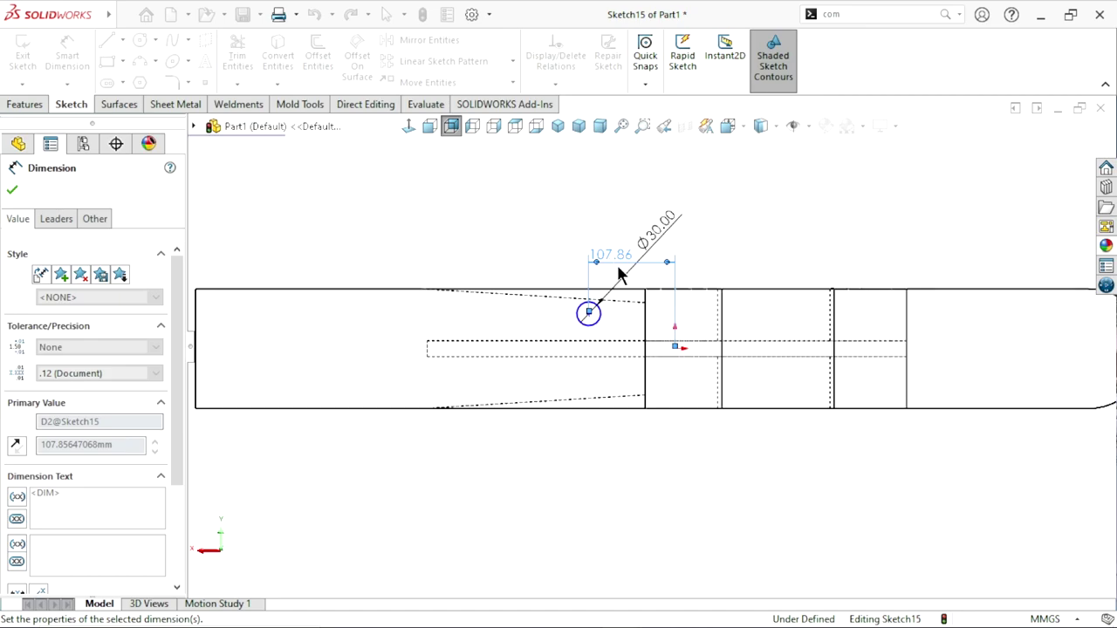
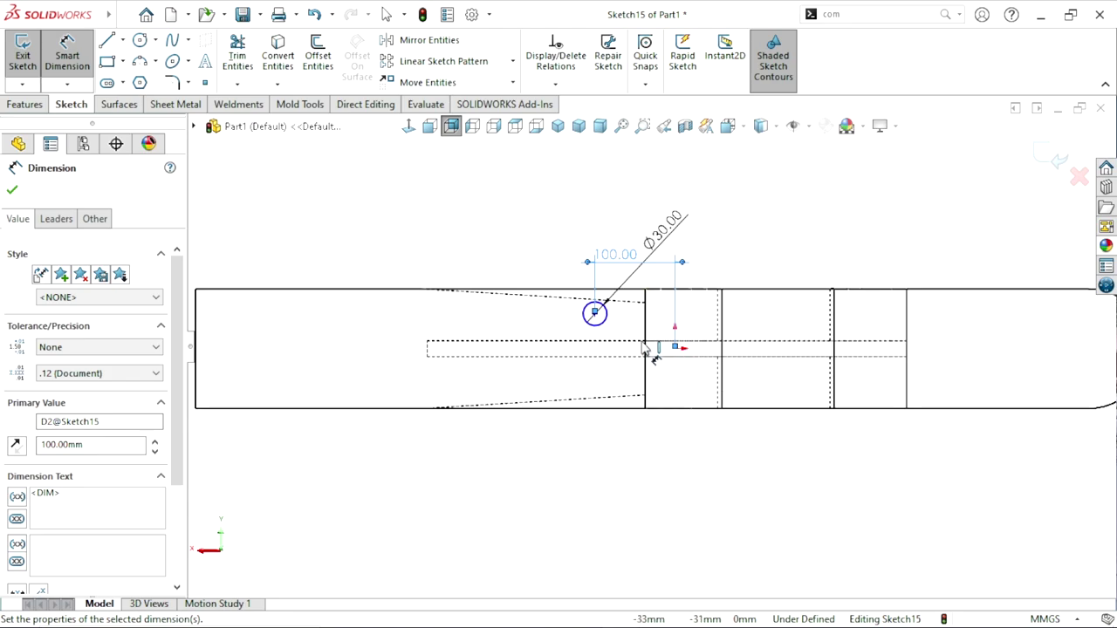
Step: Replace the stray dimension with 100 mm horizontal and 45 mm vertical dimensions to the circle centre
{"action": "key", "text": "Delete"}
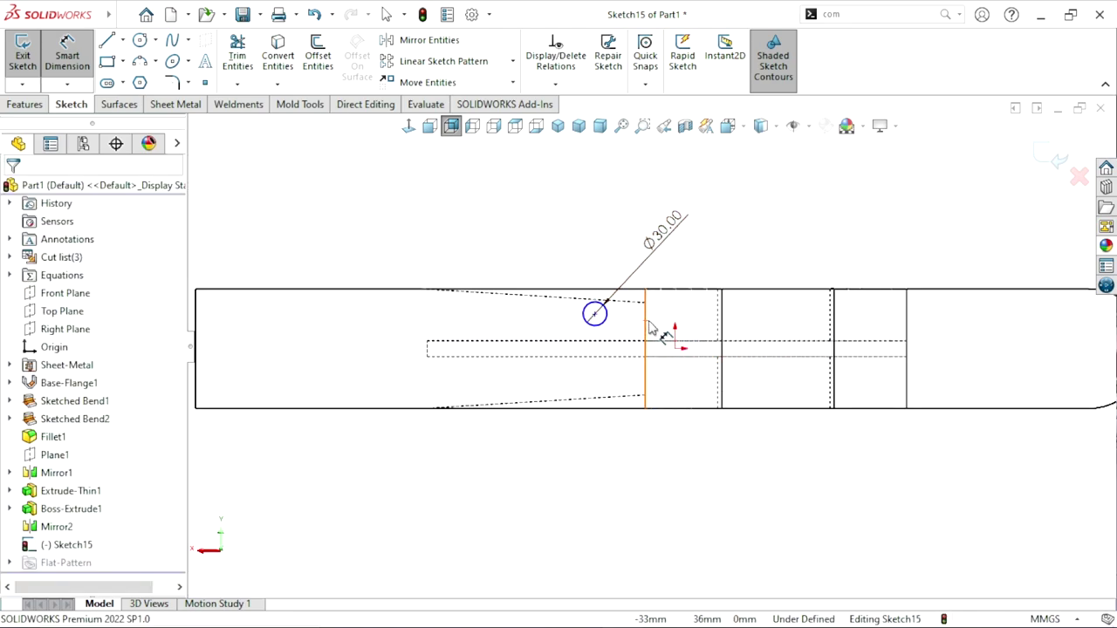
{"action": "left_click", "coordinate": [594, 313]}
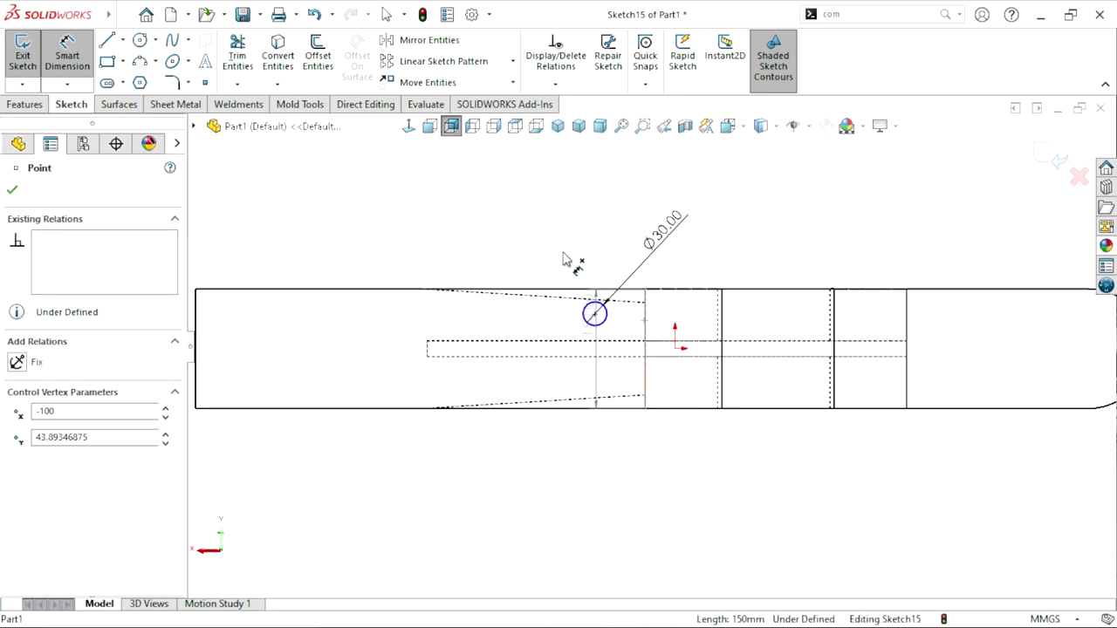
{"action": "left_click", "coordinate": [562, 246]}
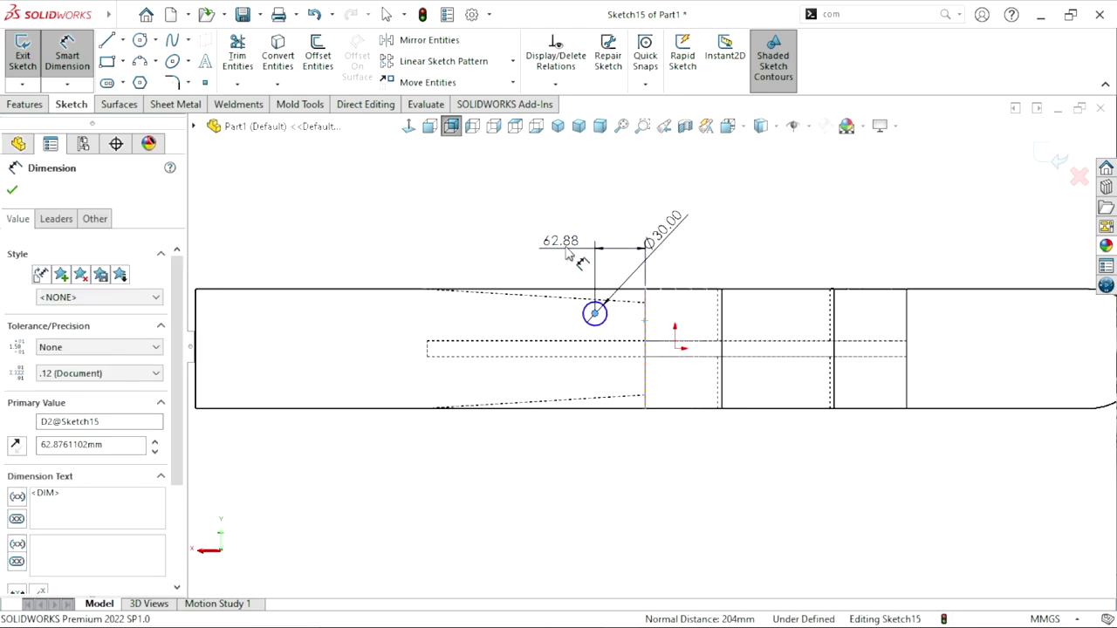
{"action": "type", "text": "100"}
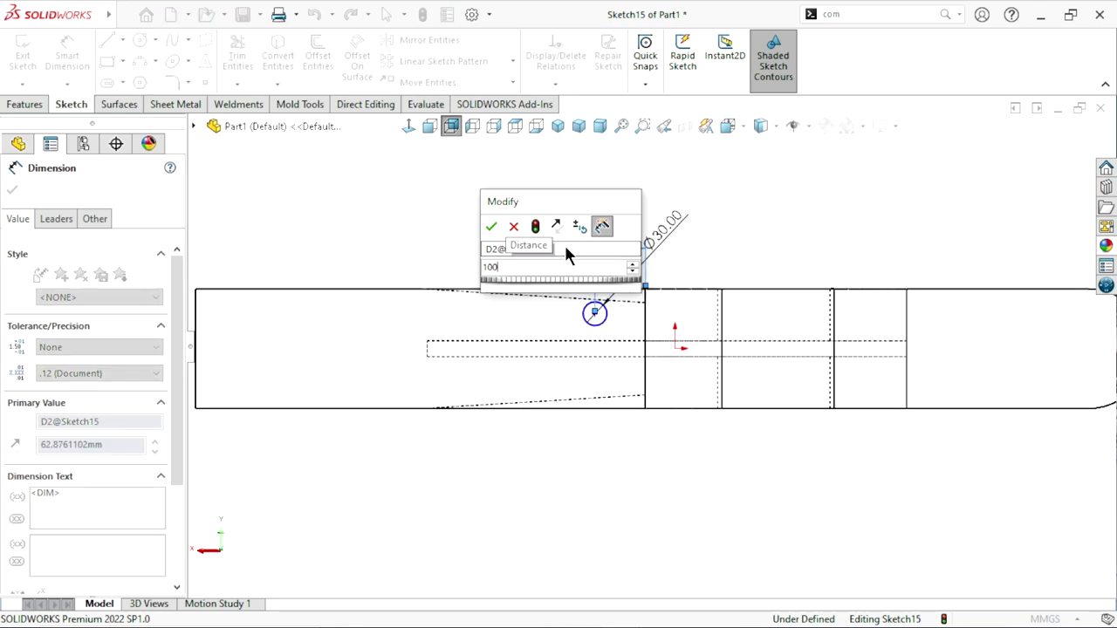
{"action": "key", "text": "Return"}
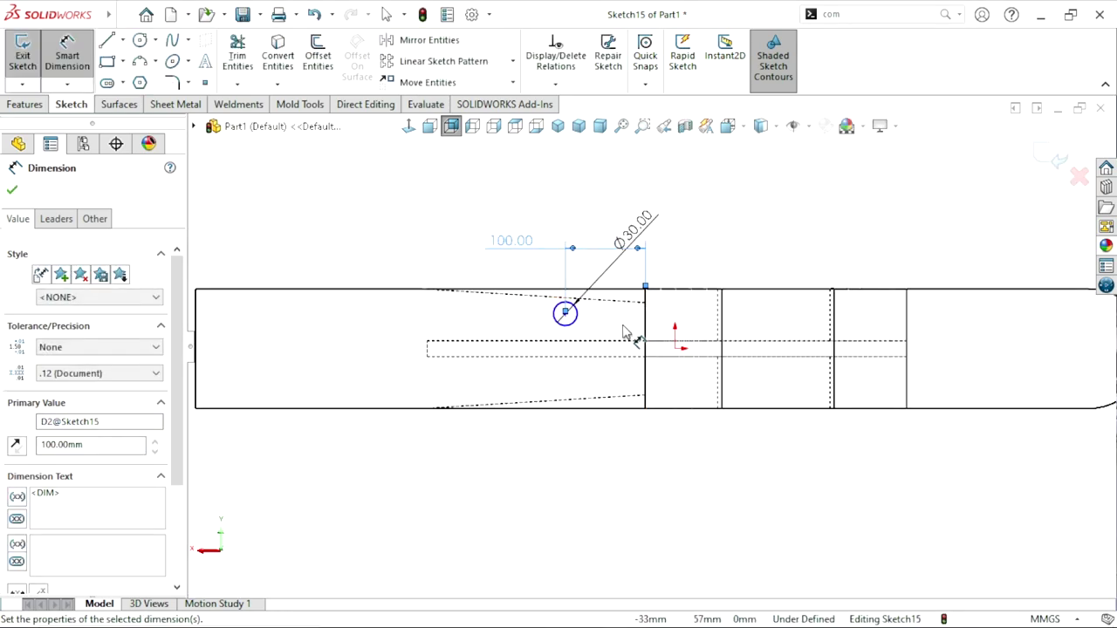
{"action": "key", "text": "Escape"}
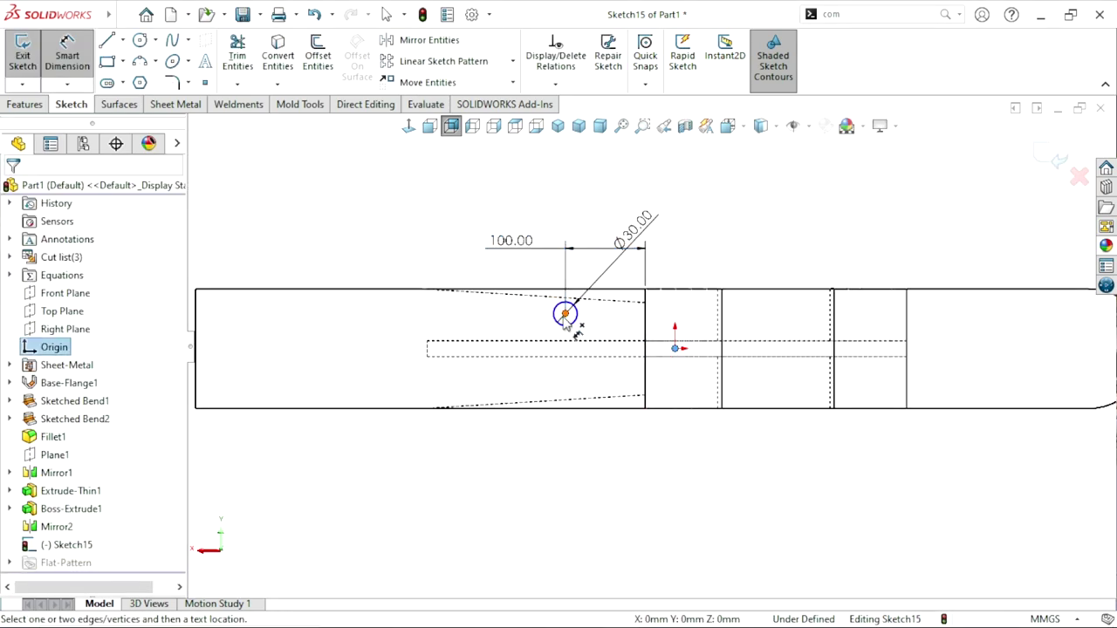
{"action": "left_click", "coordinate": [564, 316]}
{"action": "left_click", "coordinate": [380, 338]}
{"action": "type", "text": "45"}
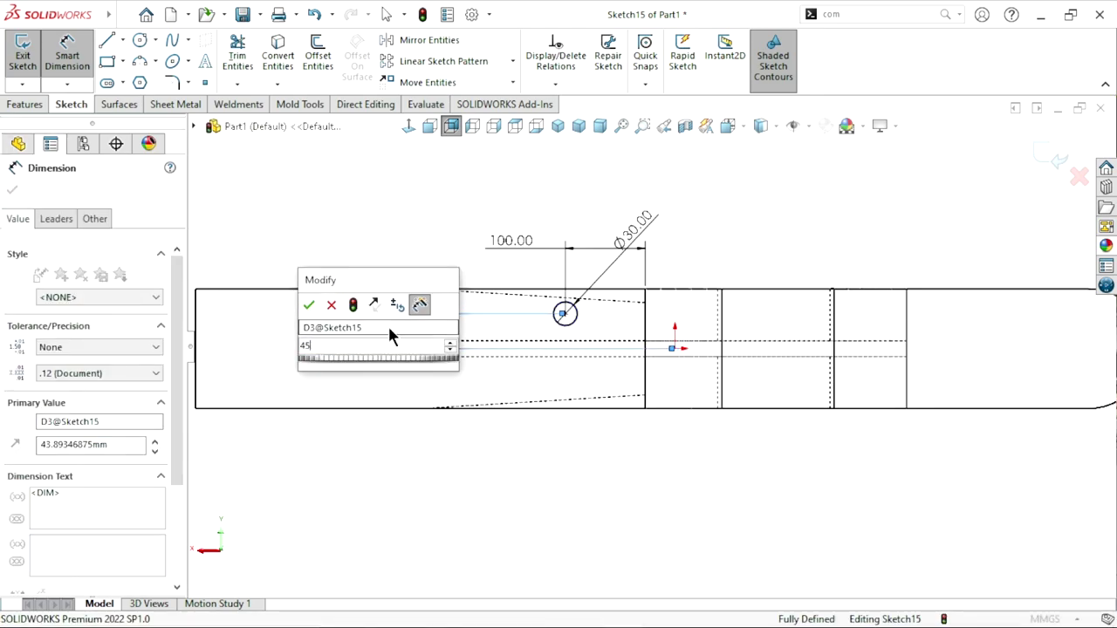
{"action": "key", "text": "Return"}
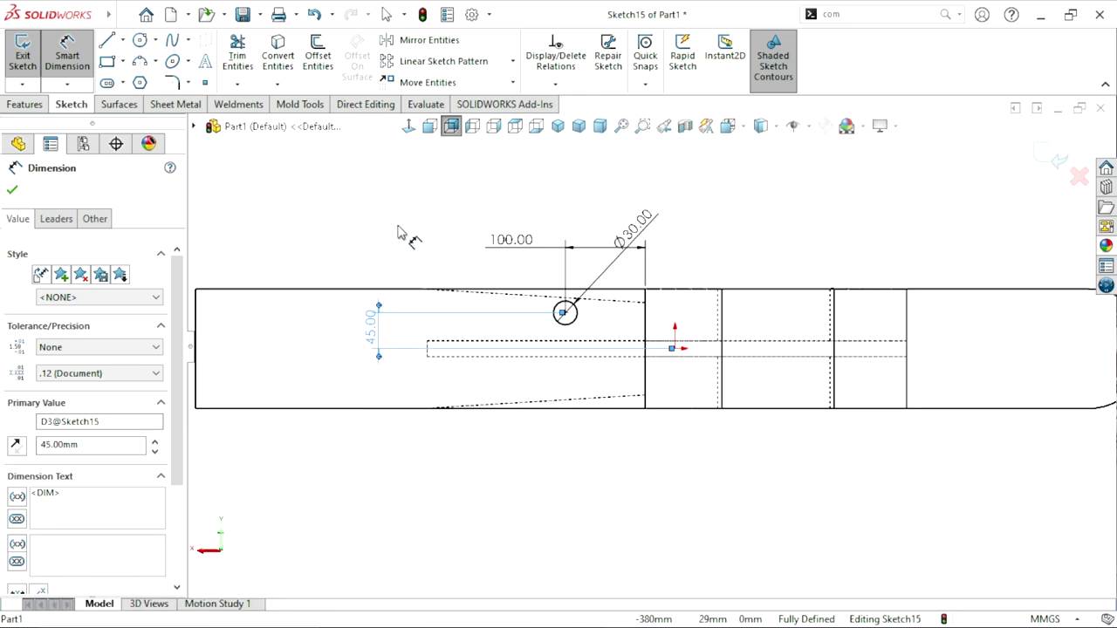
{"action": "left_click", "coordinate": [794, 254]}
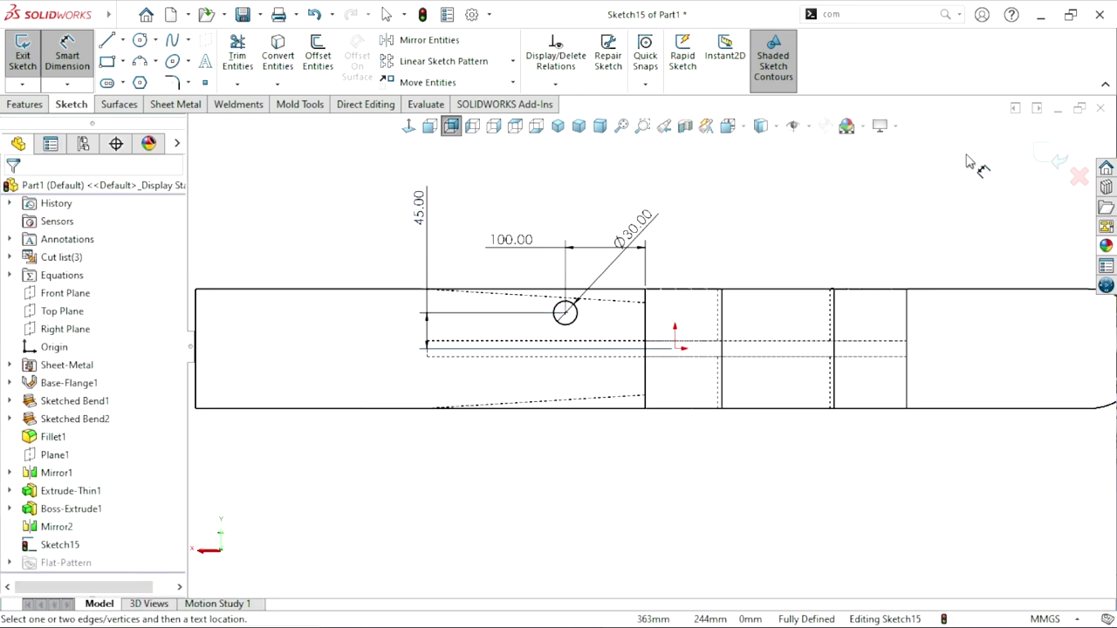
Step: Switch the model display style to Shaded
{"action": "left_click", "coordinate": [775, 126]}
{"action": "left_click", "coordinate": [763, 151]}
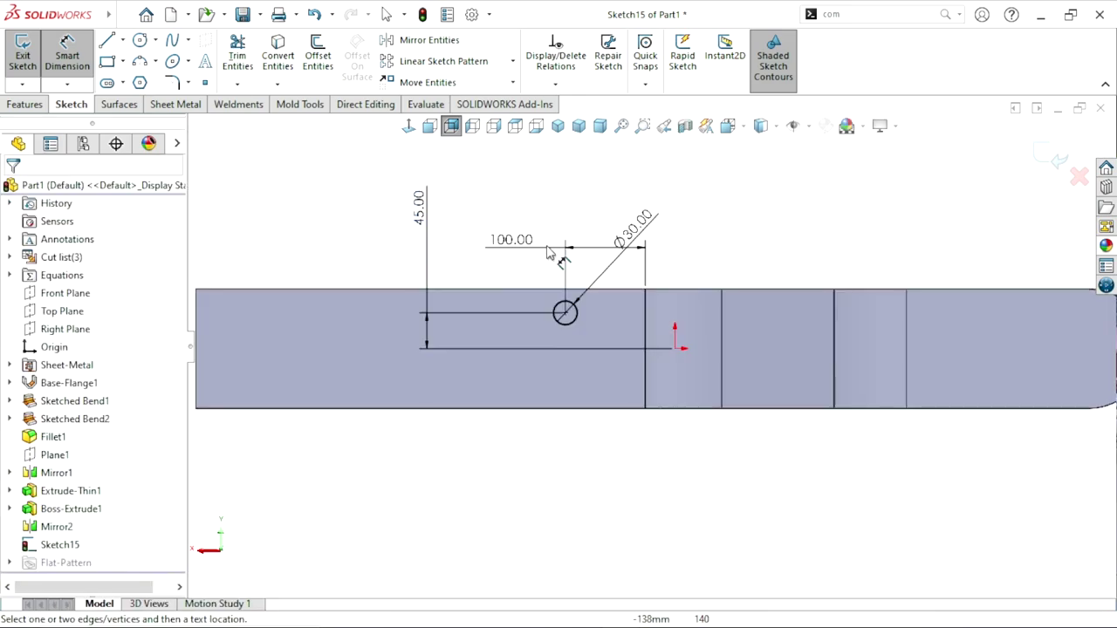
{"action": "left_click", "coordinate": [35, 106]}
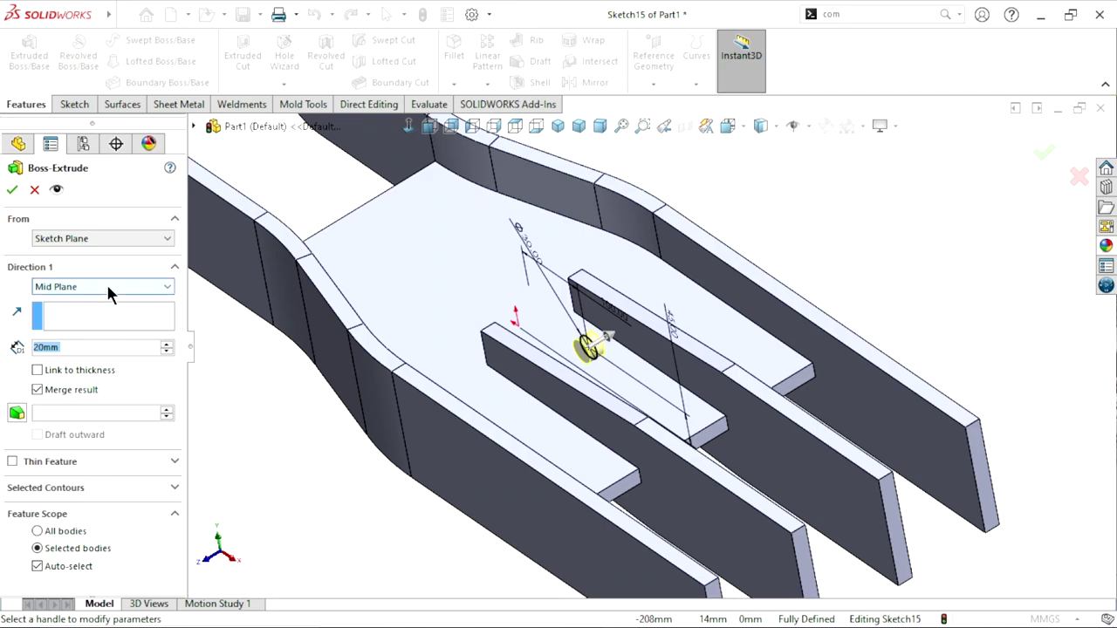
Step: Extrude the Ø30 circle Up To Next in both directions to form the pin Boss-Extrude2
{"action": "left_click", "coordinate": [106, 285]}
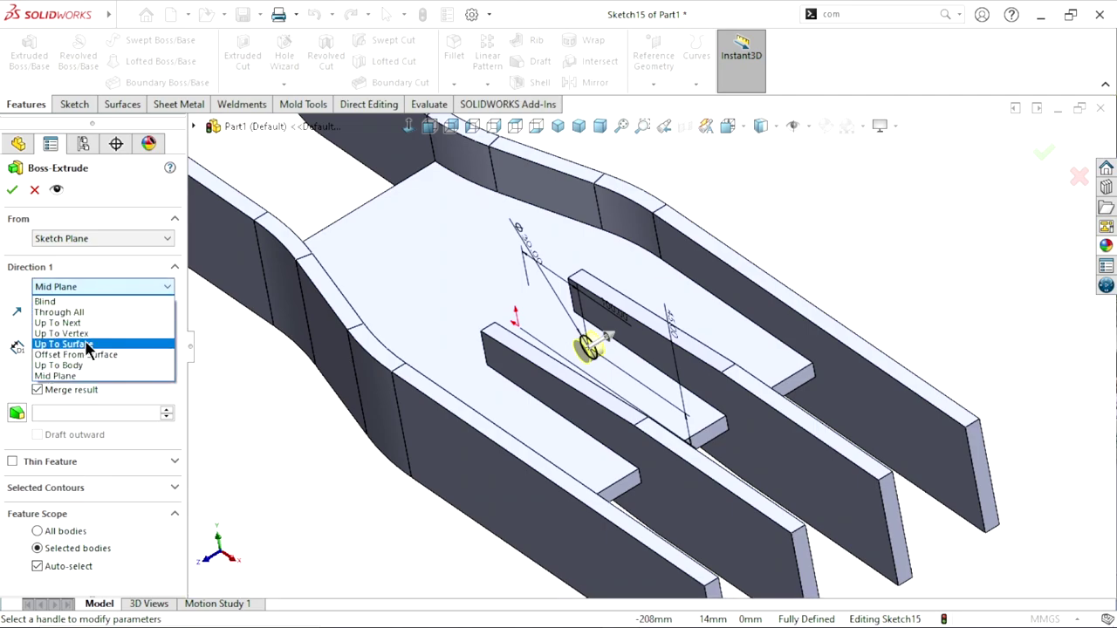
{"action": "left_click", "coordinate": [82, 323]}
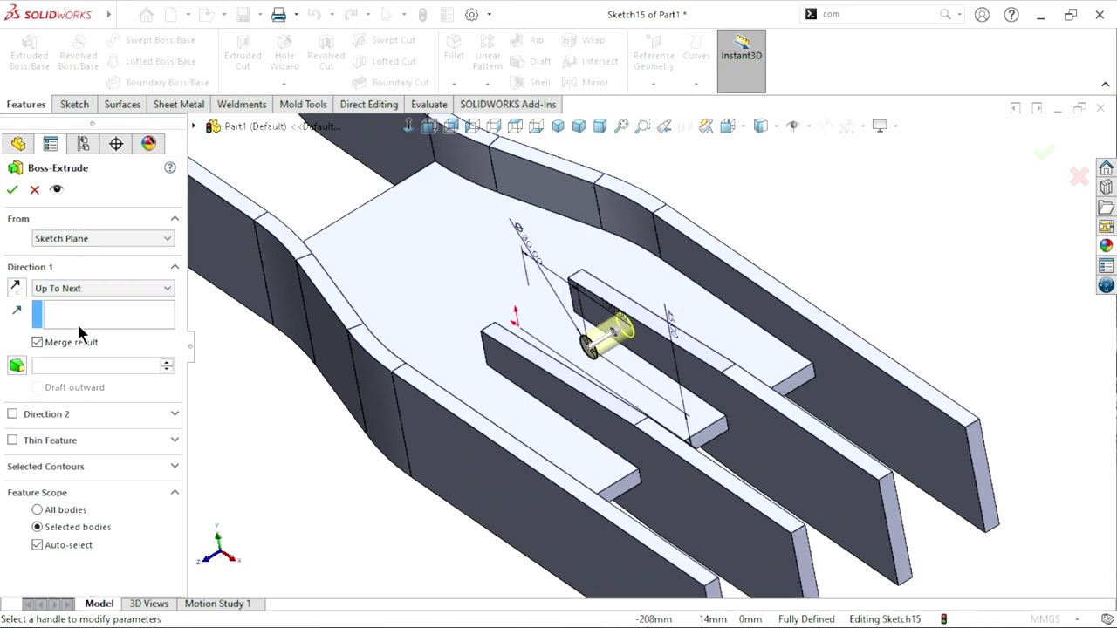
{"action": "left_click", "coordinate": [12, 415]}
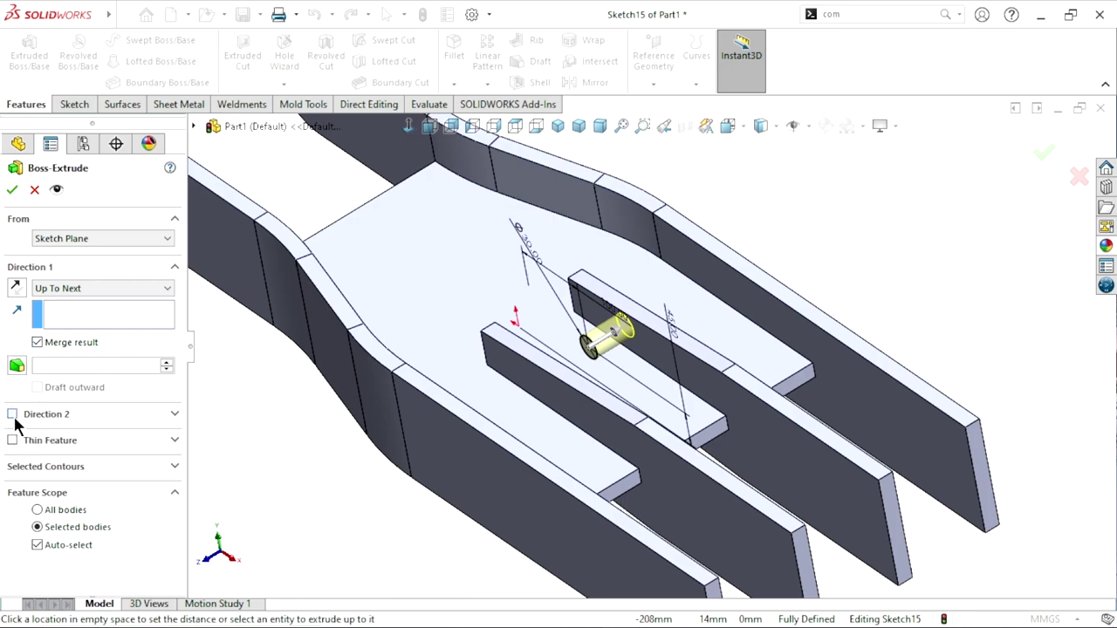
{"action": "left_click", "coordinate": [79, 439]}
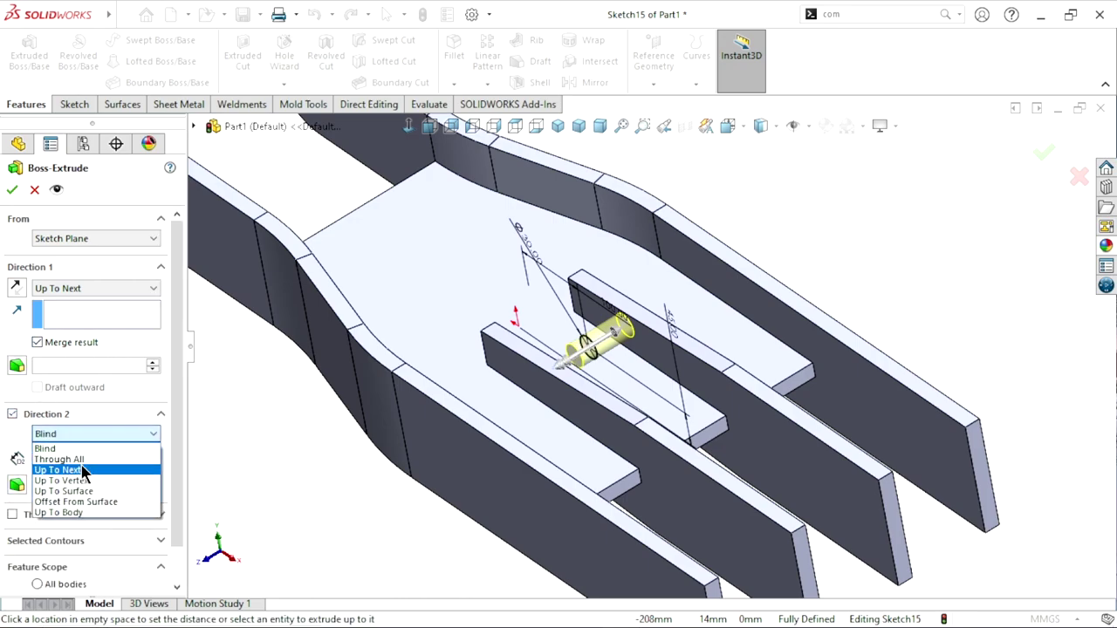
{"action": "left_click", "coordinate": [105, 462]}
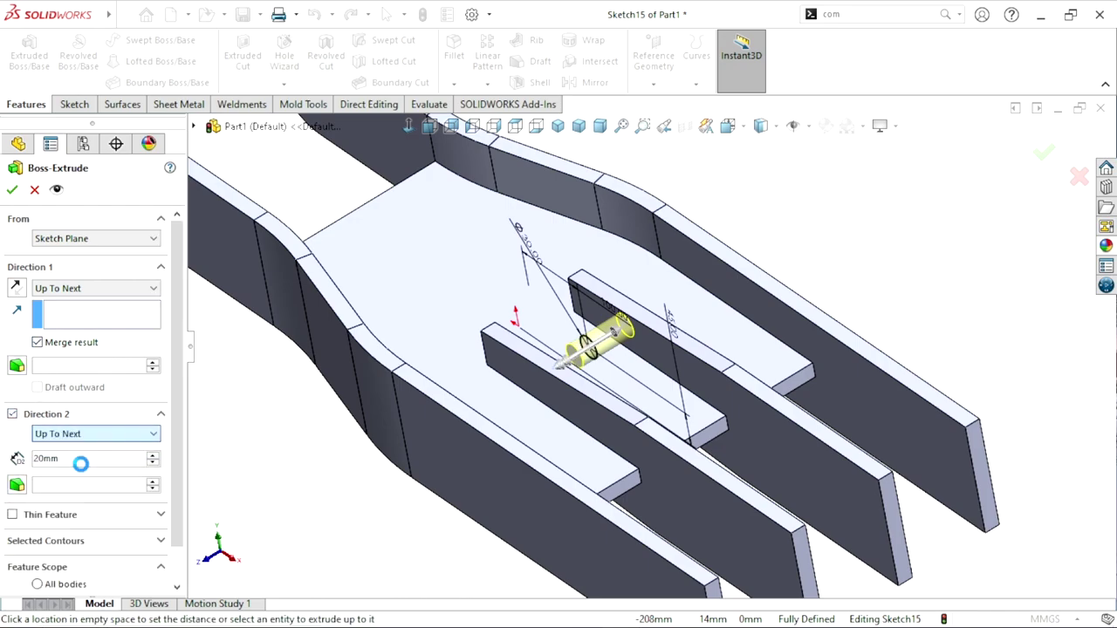
{"action": "left_click", "coordinate": [16, 194]}
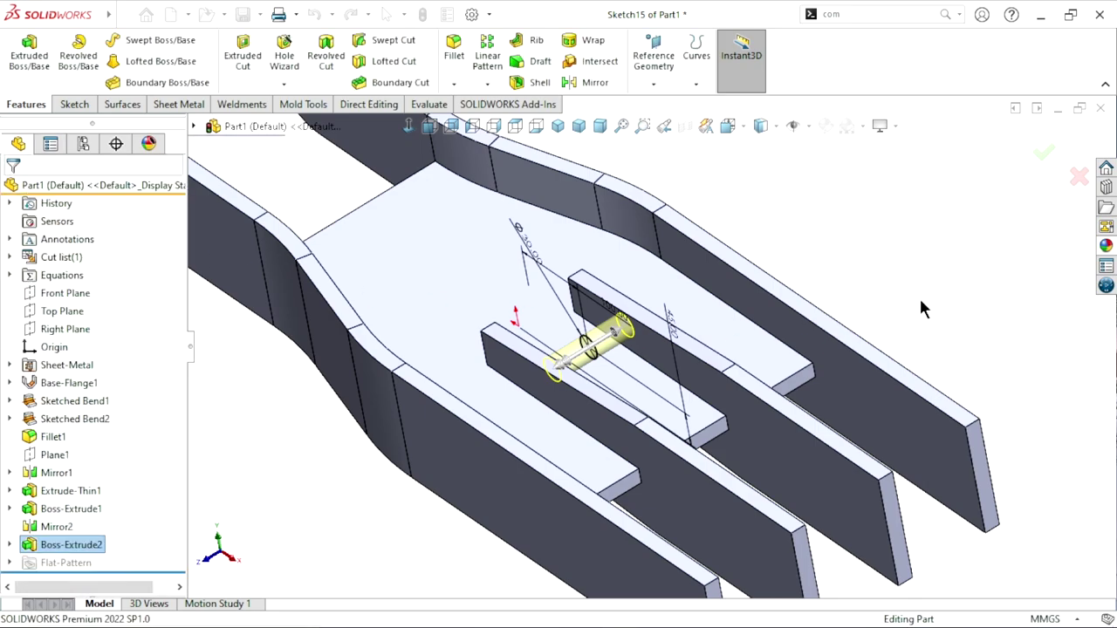
{"action": "mouse_move", "coordinate": [919, 296]}
{"action": "middle_mouse_down"}
{"action": "mouse_move", "coordinate": [643, 374]}
{"action": "mouse_move", "coordinate": [785, 326]}
{"action": "middle_mouse_up"}
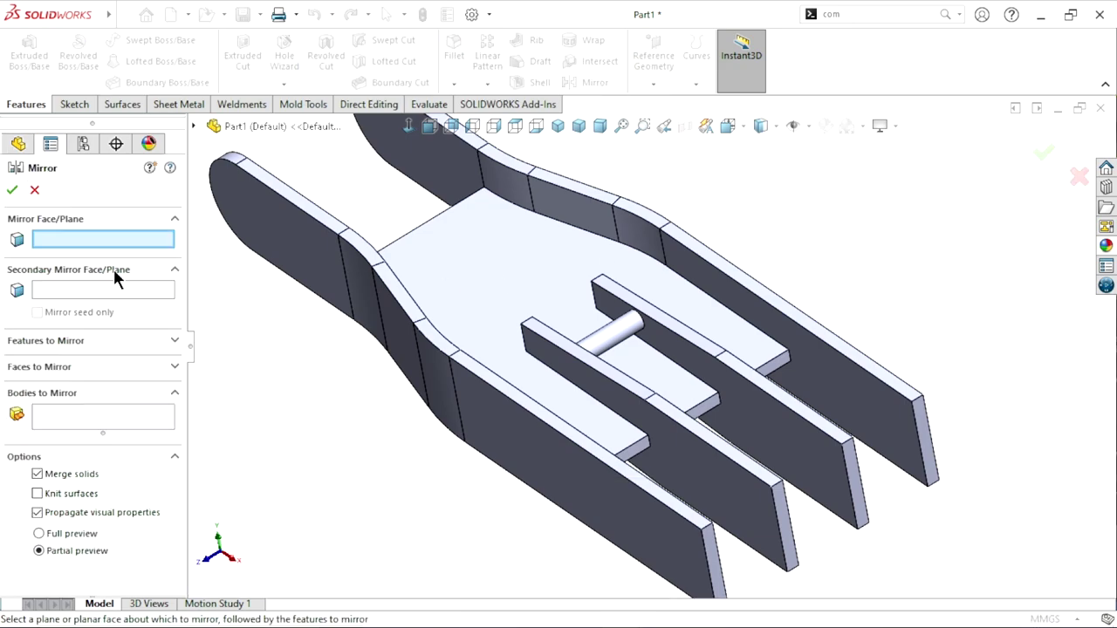
Step: Mirror Boss-Extrude2 about the Top Plane as Mirror3, then return to isometric view
{"action": "left_click", "coordinate": [199, 129]}
{"action": "left_click", "coordinate": [264, 253]}
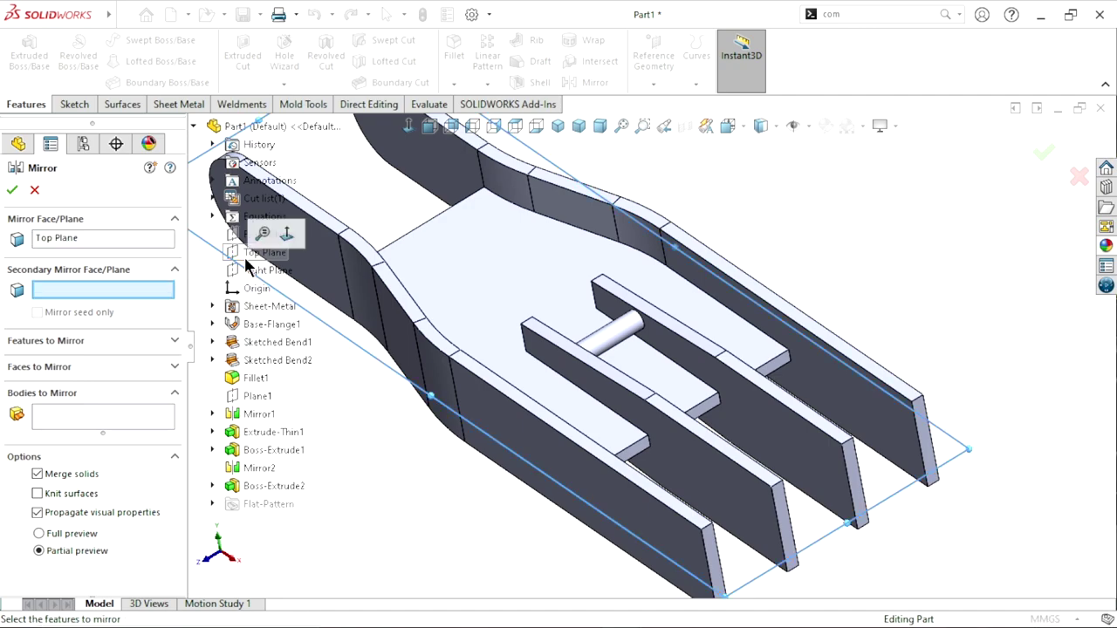
{"action": "left_click", "coordinate": [66, 346]}
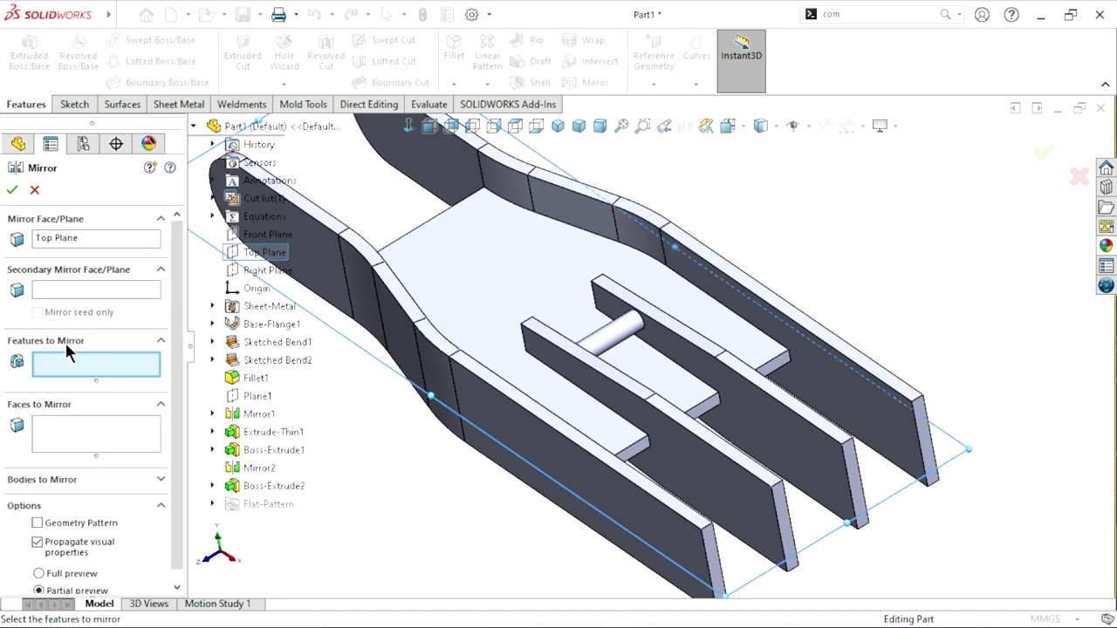
{"action": "left_click", "coordinate": [623, 341]}
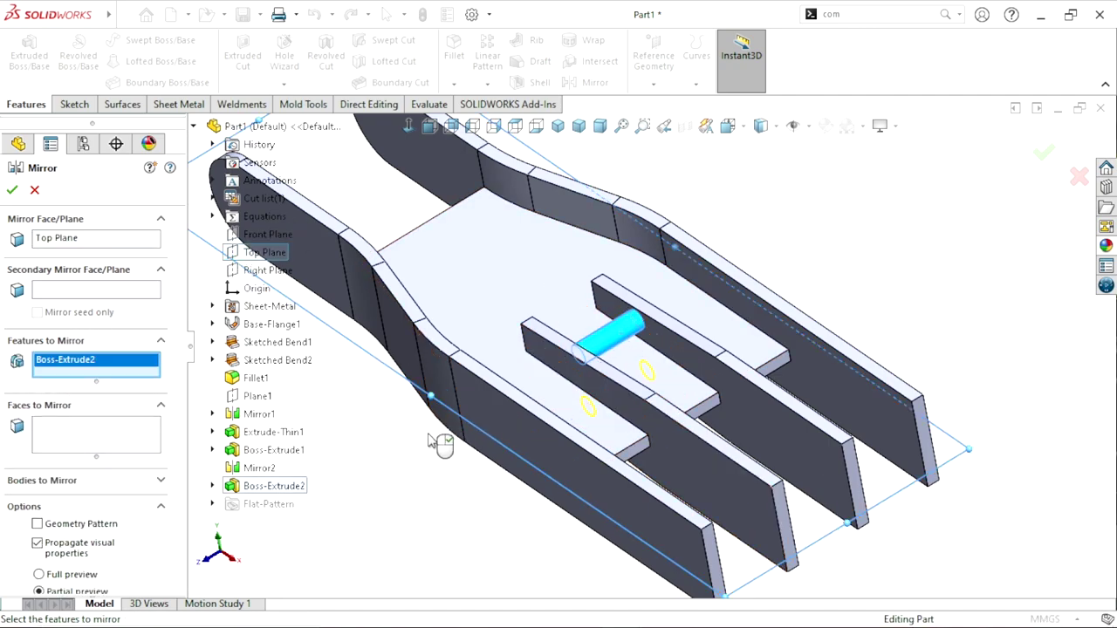
{"action": "left_click", "coordinate": [11, 191]}
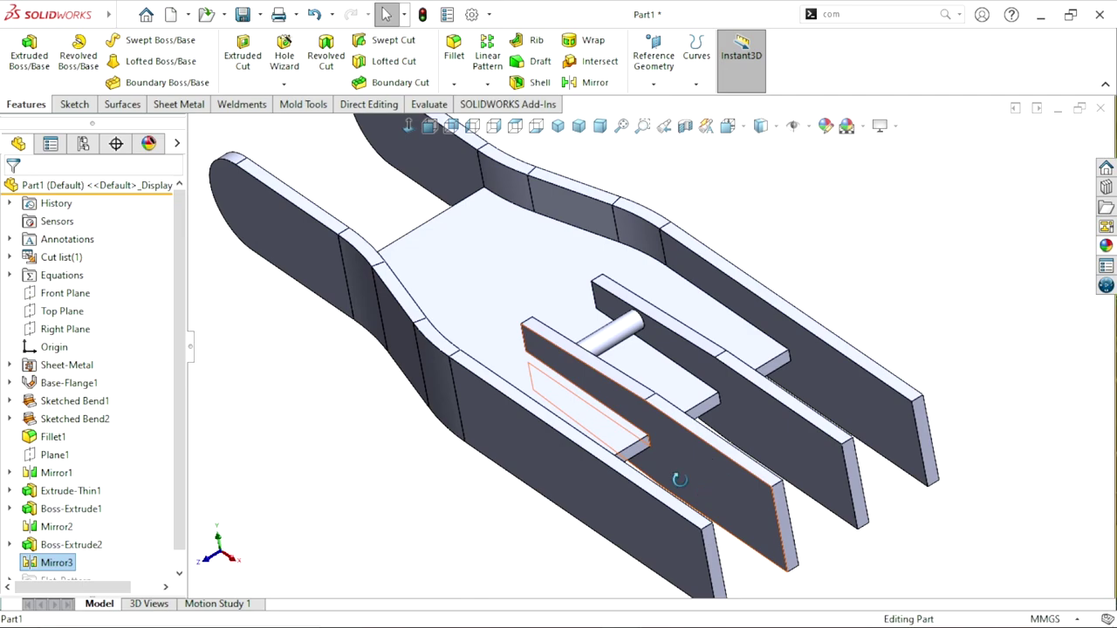
{"action": "mouse_move", "coordinate": [672, 474]}
{"action": "middle_mouse_down"}
{"action": "mouse_move", "coordinate": [564, 383]}
{"action": "mouse_move", "coordinate": [969, 521]}
{"action": "mouse_move", "coordinate": [563, 382]}
{"action": "mouse_move", "coordinate": [675, 456]}
{"action": "mouse_move", "coordinate": [660, 252]}
{"action": "mouse_move", "coordinate": [545, 423]}
{"action": "mouse_move", "coordinate": [791, 353]}
{"action": "middle_mouse_up"}
{"action": "left_click", "coordinate": [559, 127]}
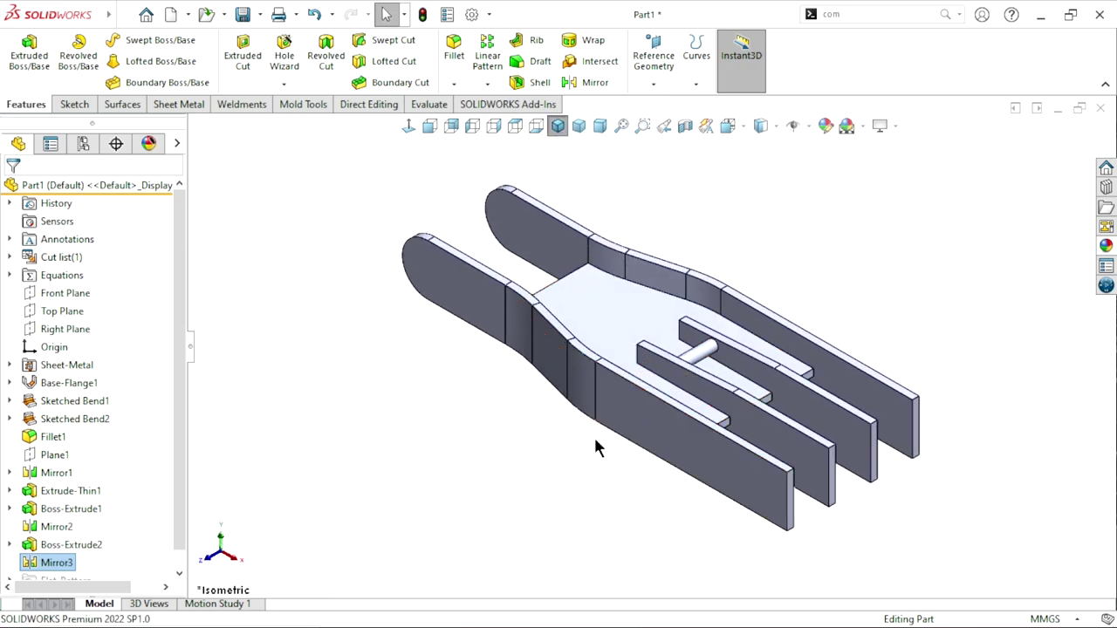
Step: Start a sketch on the front prong's outer face and draw a circle on it
{"action": "scroll", "coordinate": [596, 436], "scroll_direction": "up", "scroll_amount": 2}
{"action": "scroll", "coordinate": [619, 462], "scroll_direction": "up", "scroll_amount": 1}
{"action": "scroll", "coordinate": [615, 463], "scroll_direction": "down", "scroll_amount": 4}
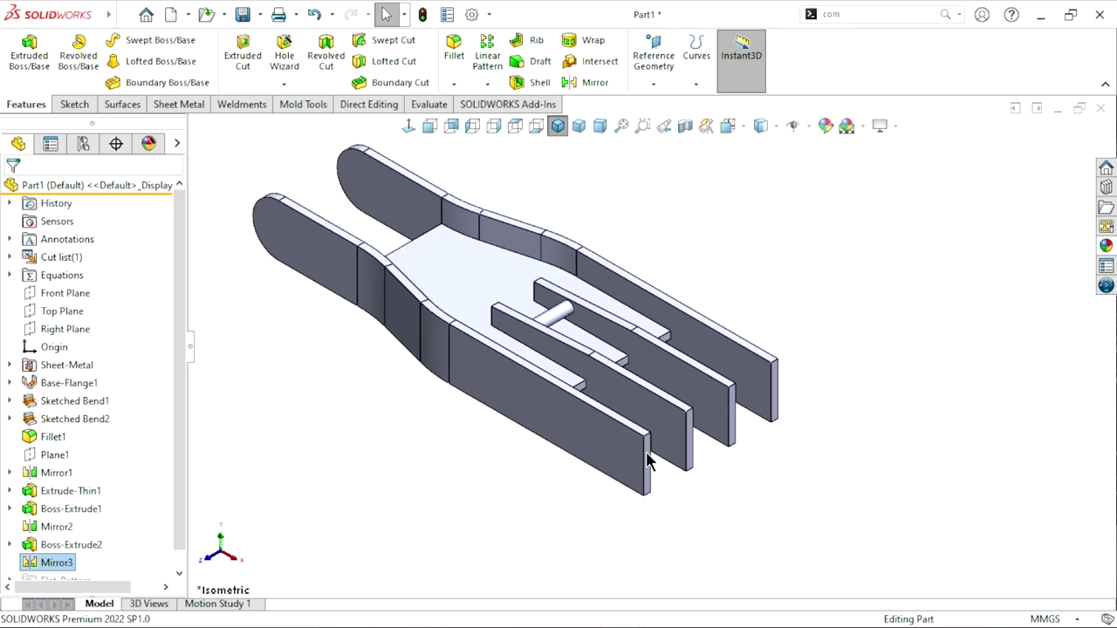
{"action": "left_click", "coordinate": [613, 463]}
{"action": "left_click", "coordinate": [683, 380]}
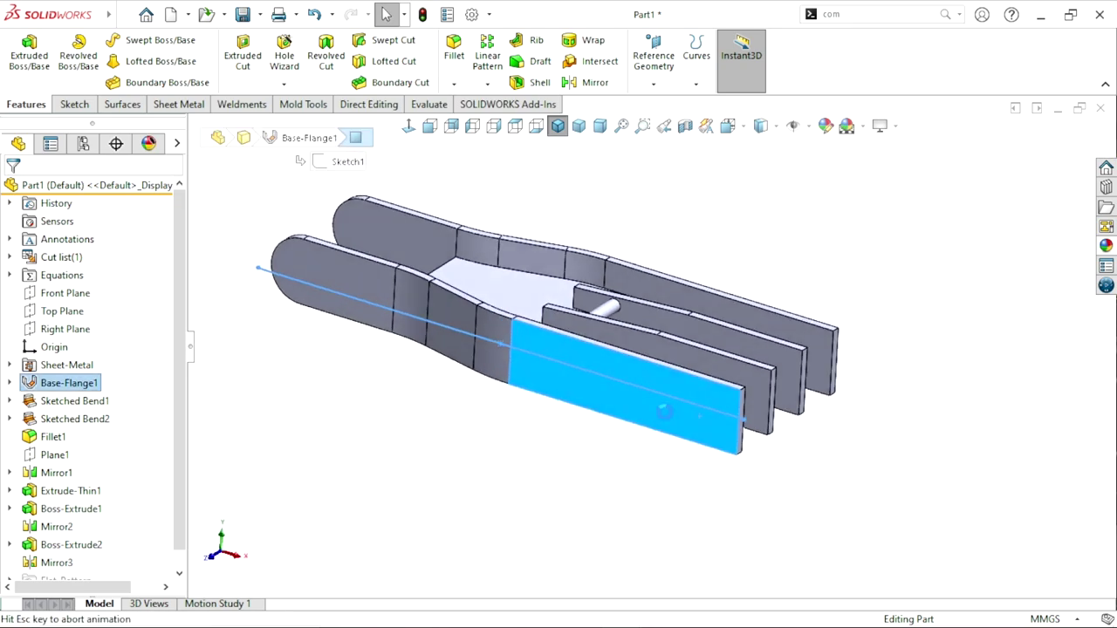
{"action": "left_click", "coordinate": [846, 373]}
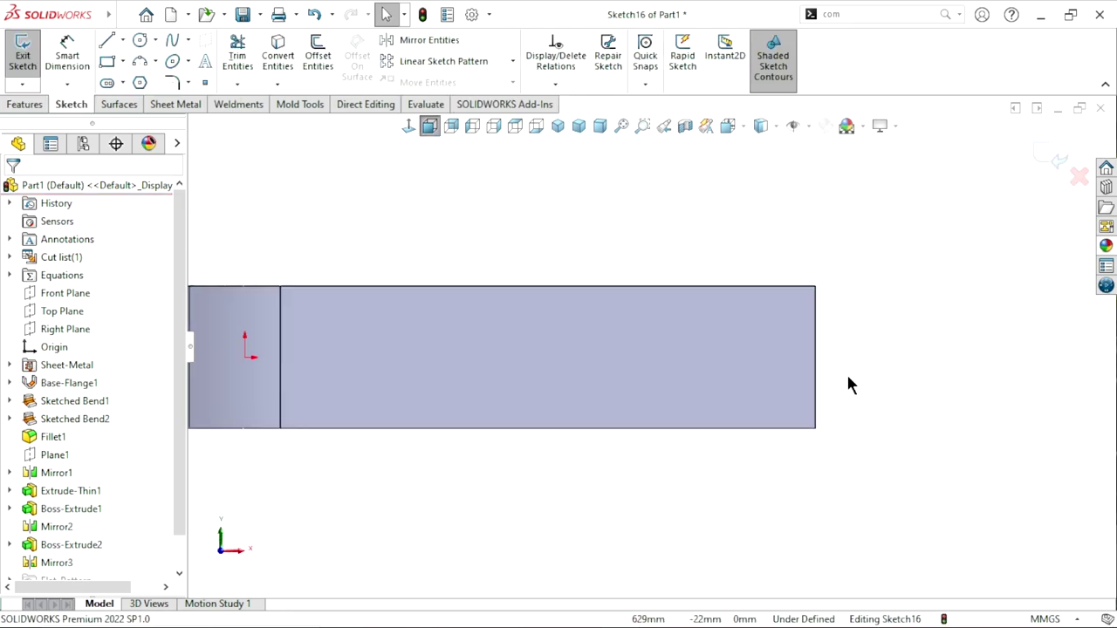
{"action": "scroll", "coordinate": [846, 373], "scroll_direction": "down", "scroll_amount": 3}
{"action": "left_click", "coordinate": [139, 42]}
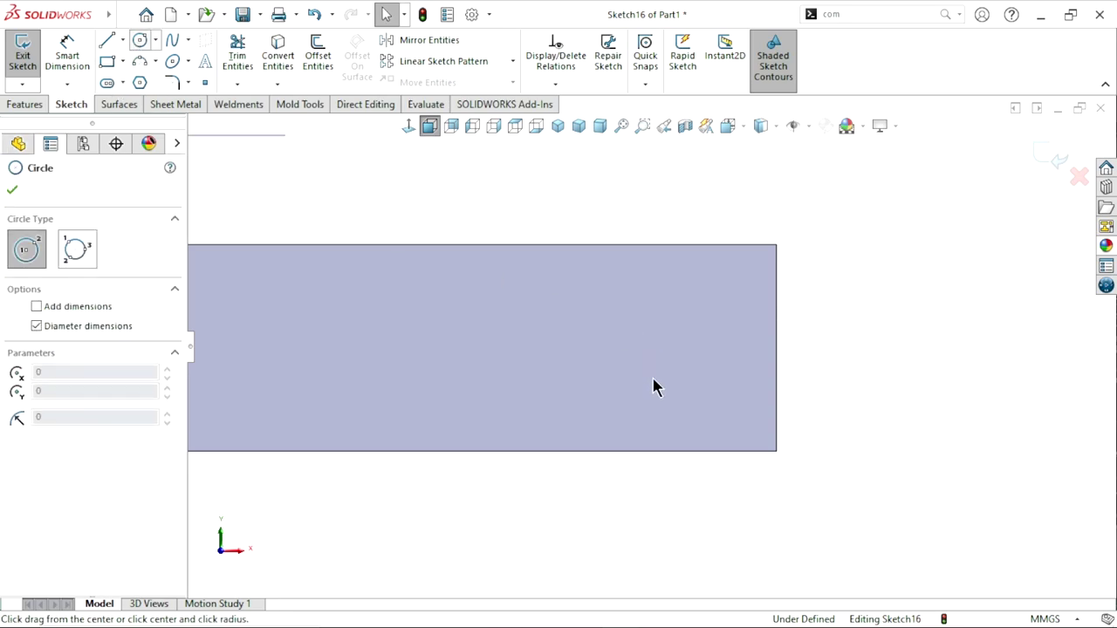
{"action": "left_click", "coordinate": [584, 348]}
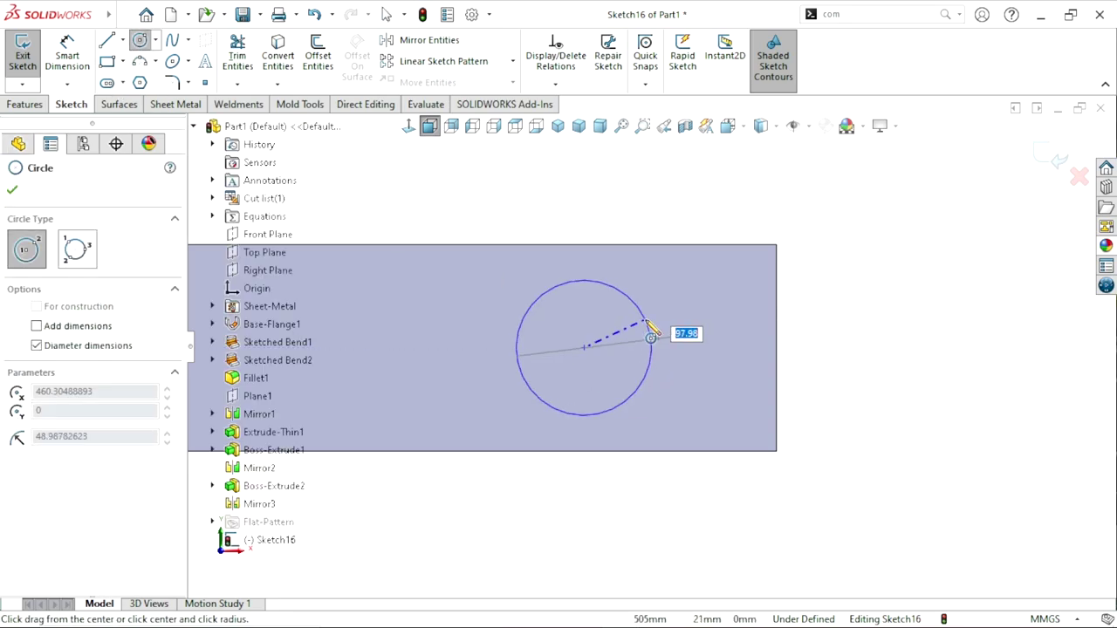
{"action": "left_click", "coordinate": [635, 336]}
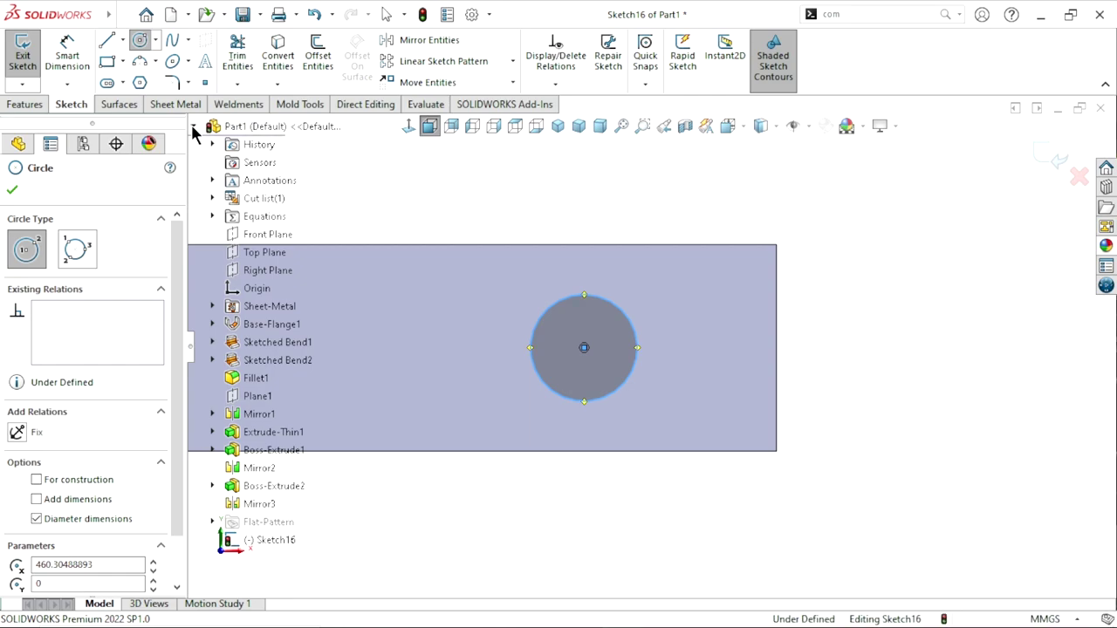
Step: Dimension the circle to Ø70 and its centre 150 mm from the plate's right end edge
{"action": "left_click", "coordinate": [195, 127]}
{"action": "left_click", "coordinate": [69, 59]}
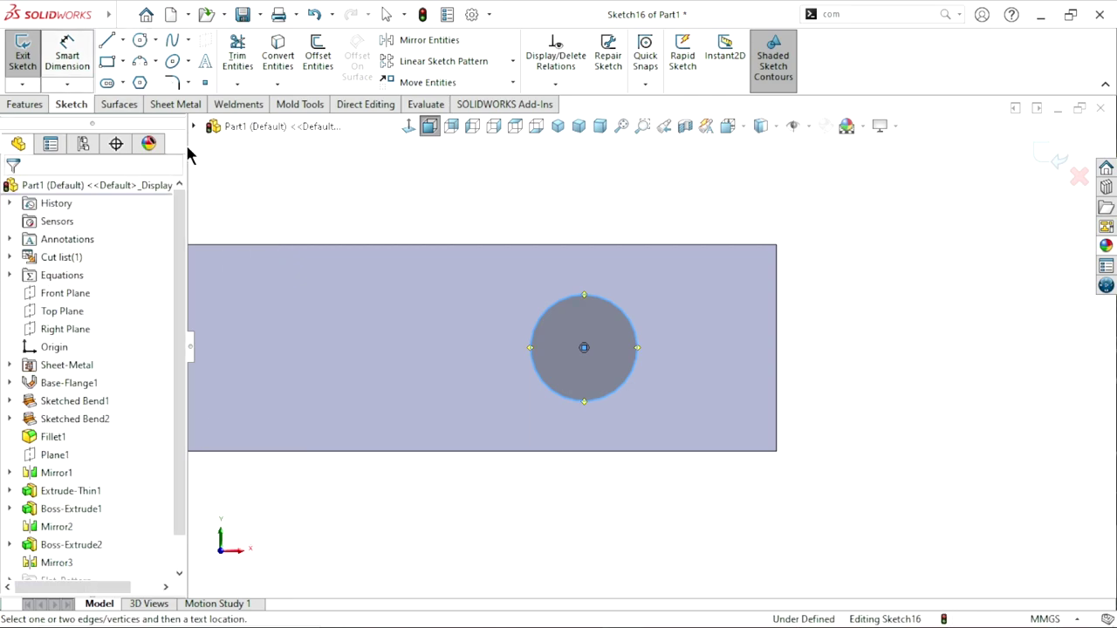
{"action": "left_click", "coordinate": [642, 344]}
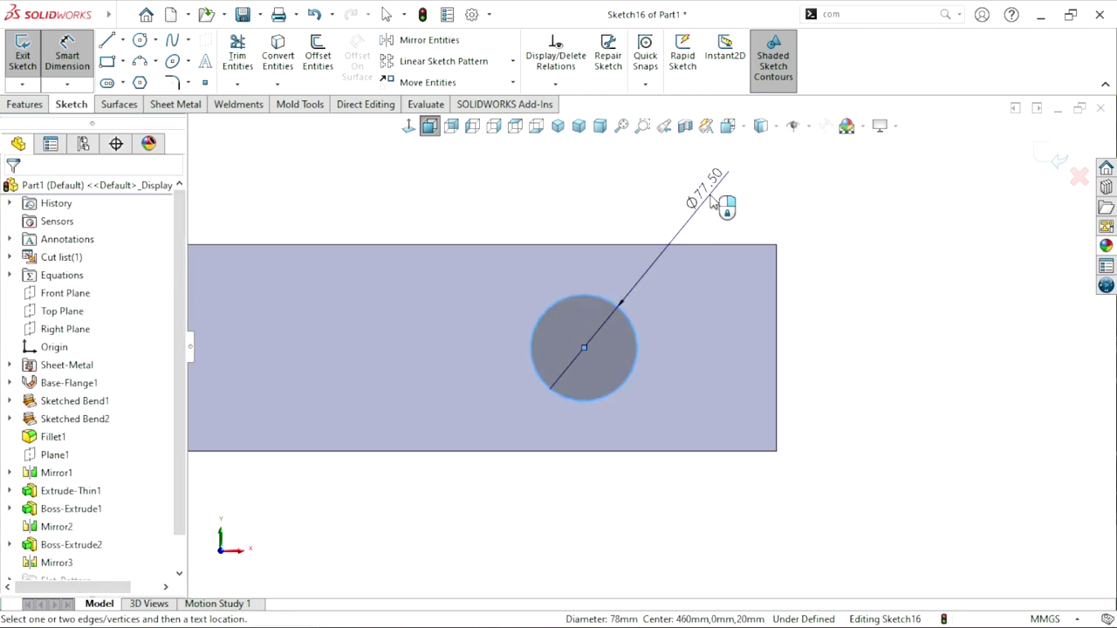
{"action": "left_click", "coordinate": [711, 200]}
{"action": "type", "text": "70"}
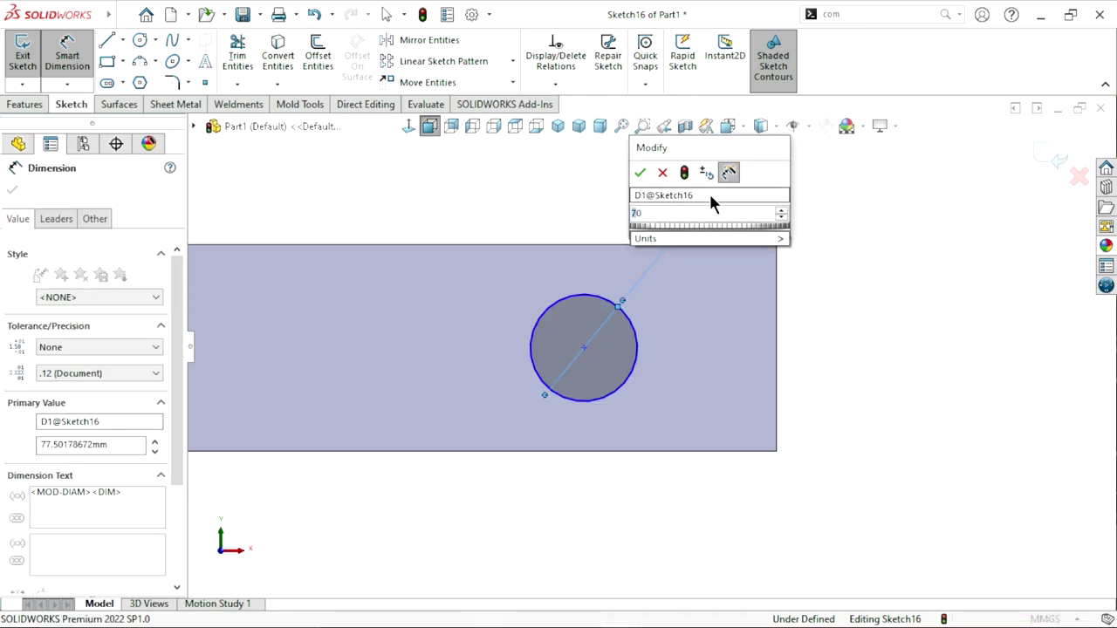
{"action": "key", "text": "Return"}
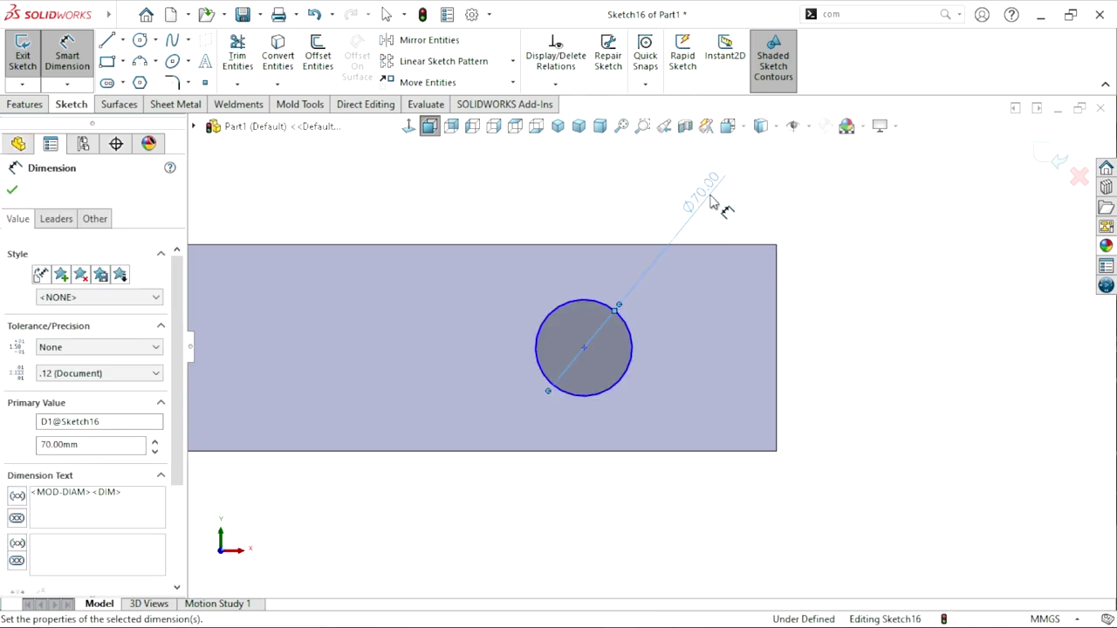
{"action": "left_click", "coordinate": [892, 386]}
{"action": "left_click", "coordinate": [776, 365]}
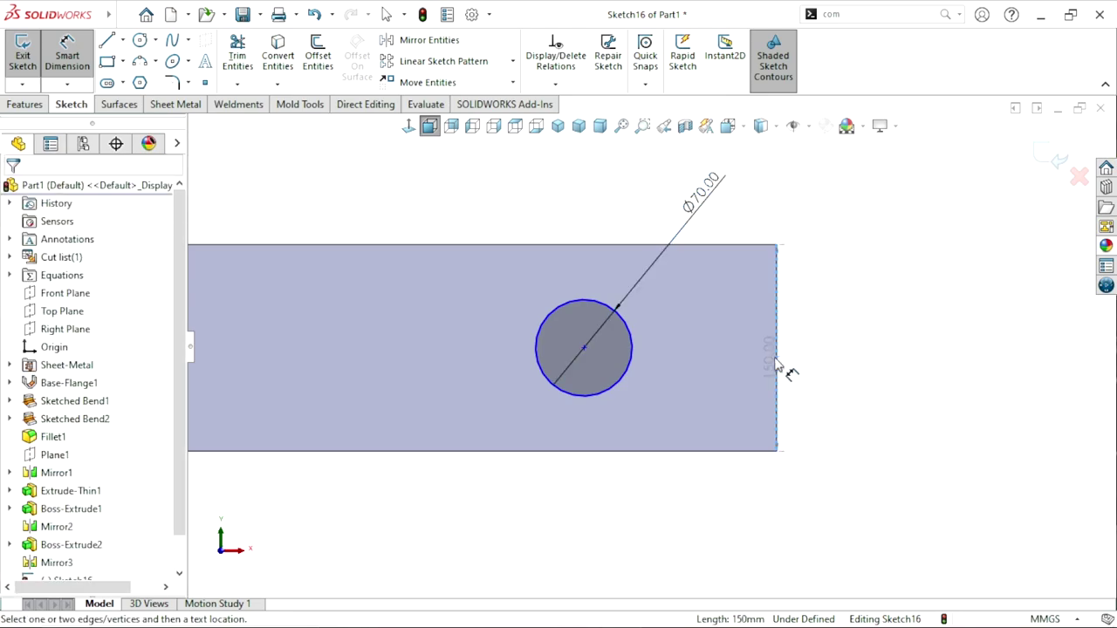
{"action": "left_click", "coordinate": [585, 349]}
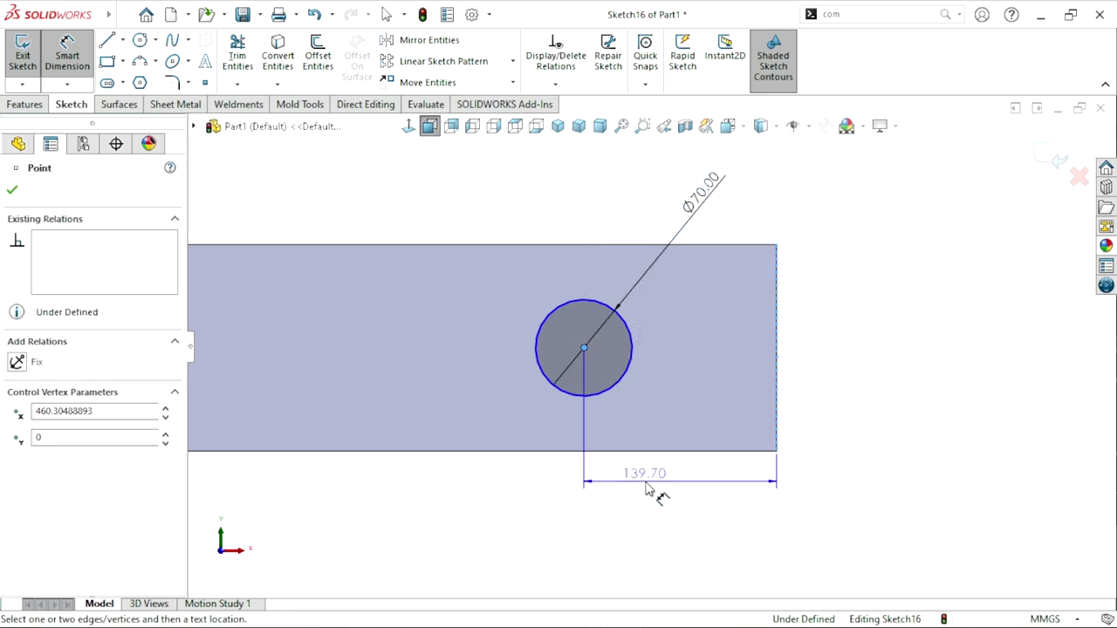
{"action": "left_click", "coordinate": [642, 485]}
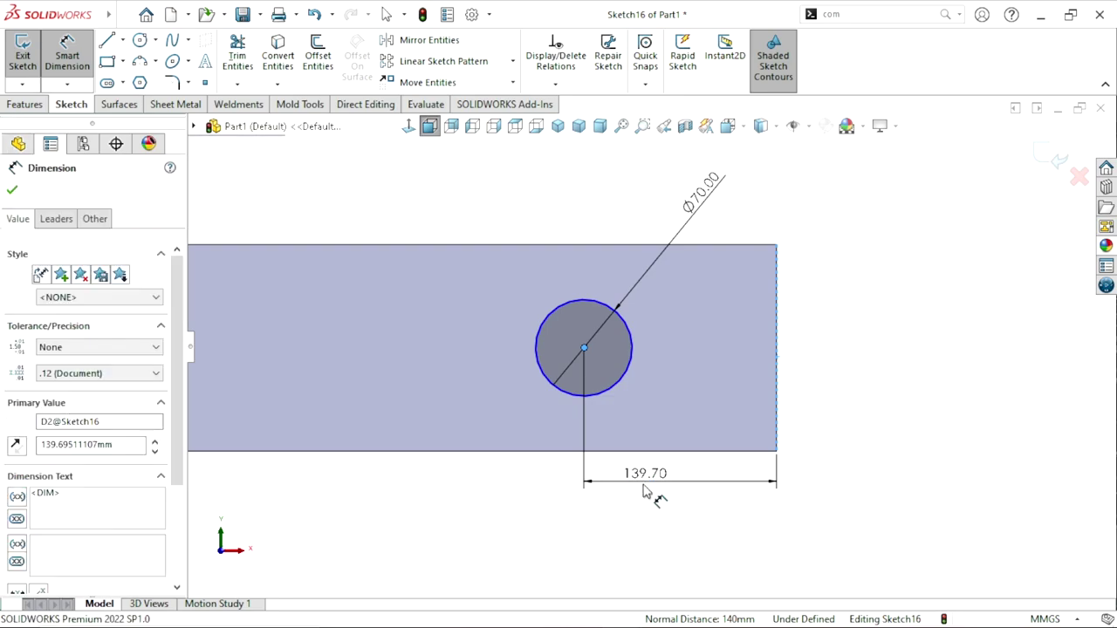
{"action": "type", "text": "150"}
{"action": "key", "text": "Return"}
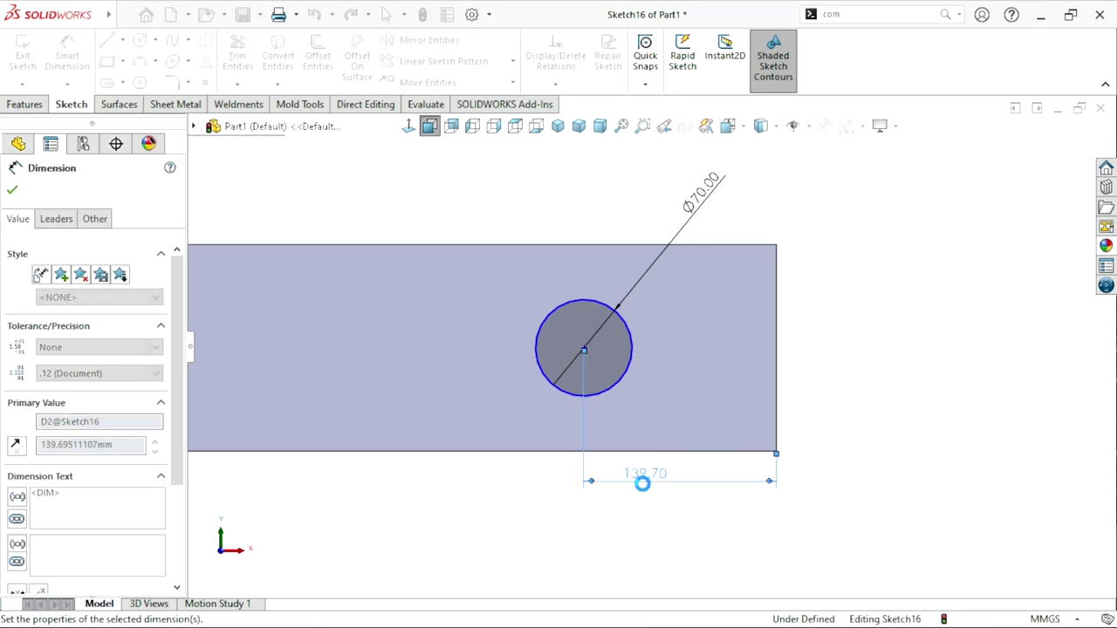
{"action": "scroll", "coordinate": [512, 498], "scroll_direction": "up", "scroll_amount": 4}
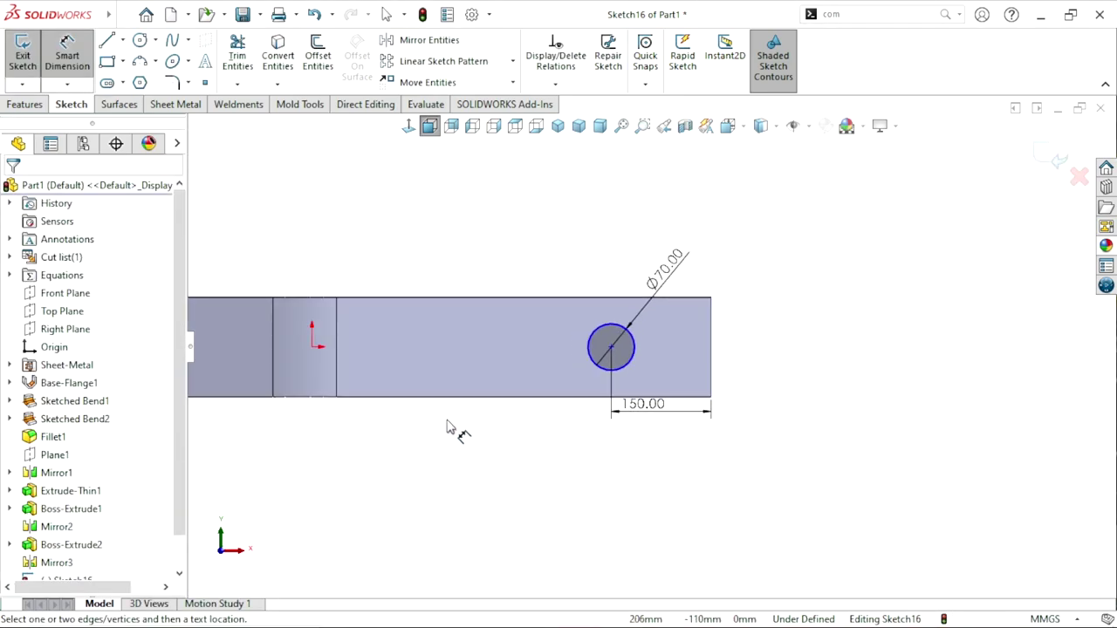
{"action": "key", "text": "Escape"}
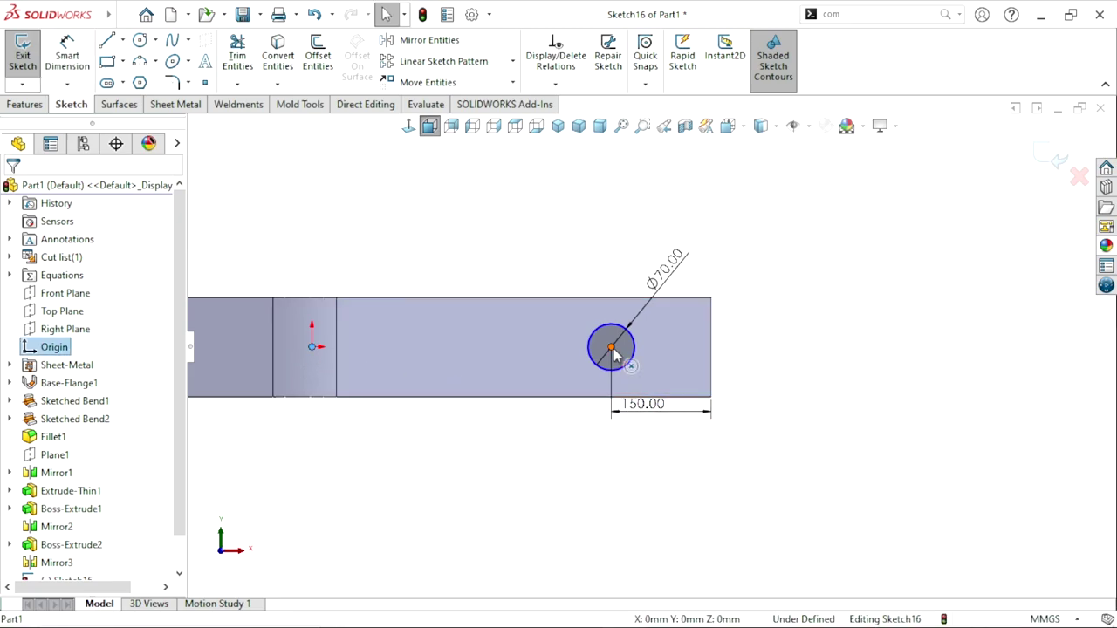
Step: Add a Horizontal relation between the circle centre and the origin
{"action": "left_click", "coordinate": [610, 348]}
{"action": "left_click", "coordinate": [311, 346], "text": "ctrl"}
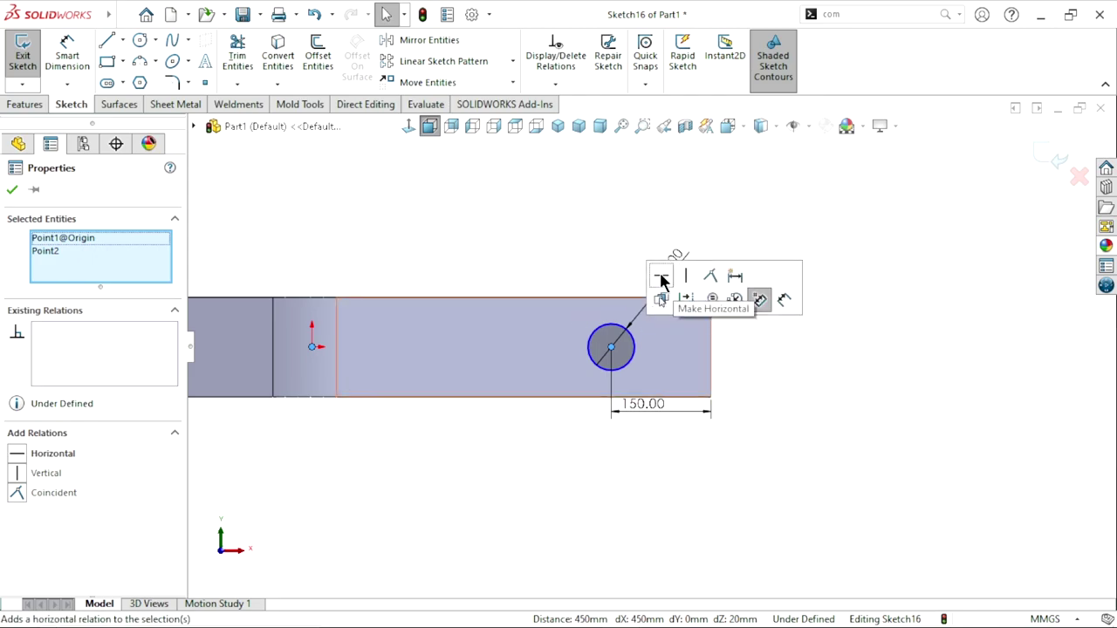
{"action": "left_click", "coordinate": [661, 271]}
{"action": "left_click", "coordinate": [878, 446]}
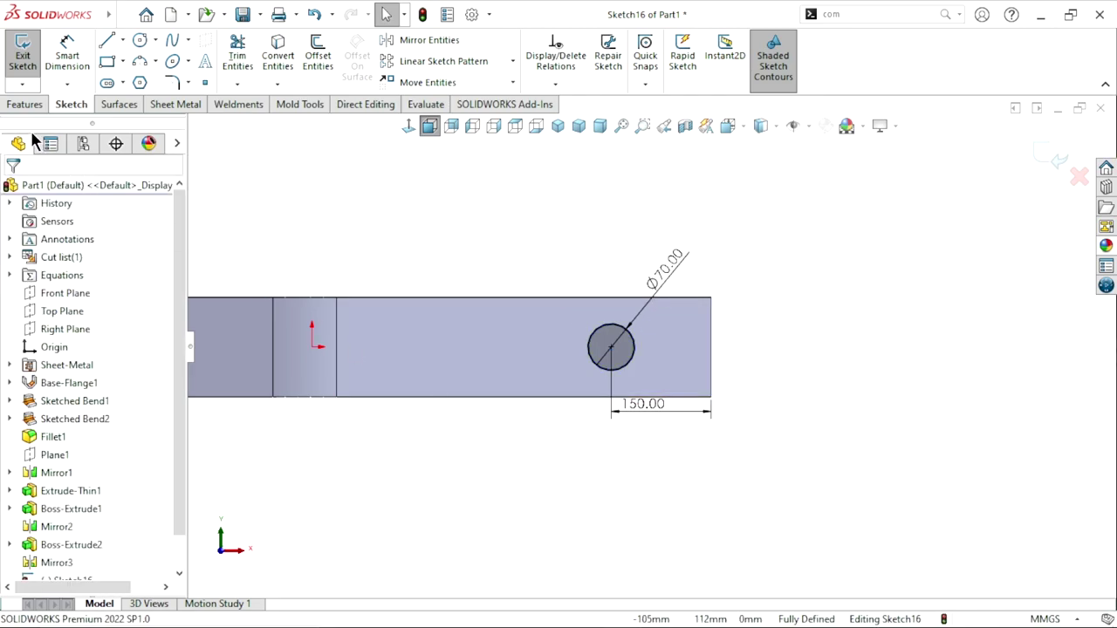
Step: Extruded Cut the Ø70 sketch with end condition Through All
{"action": "left_click", "coordinate": [24, 104]}
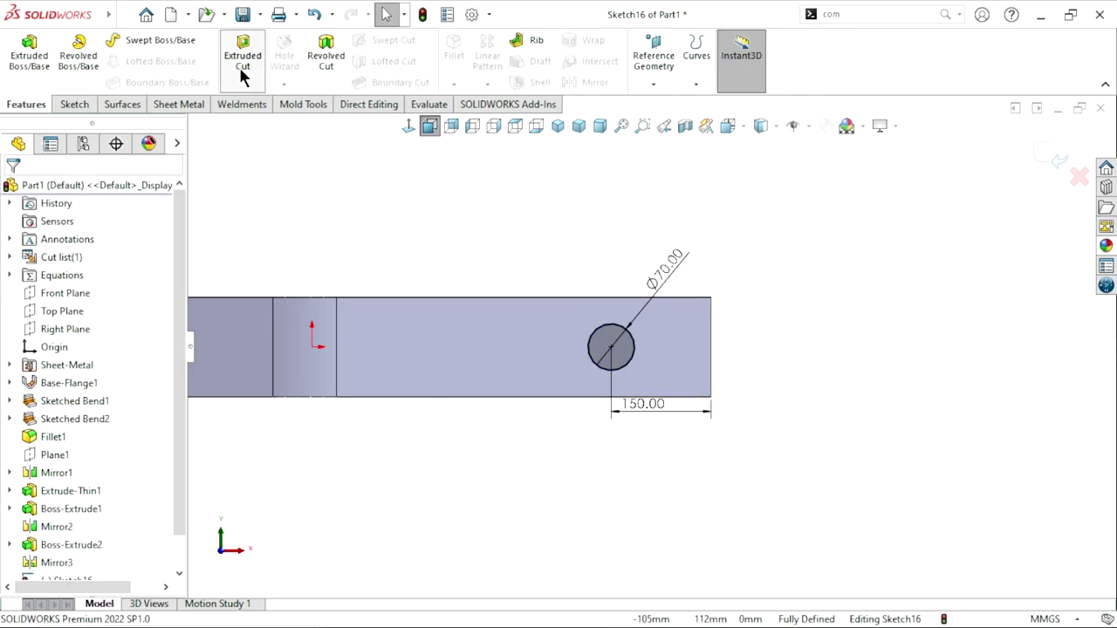
{"action": "key", "text": "ctrl+7"}
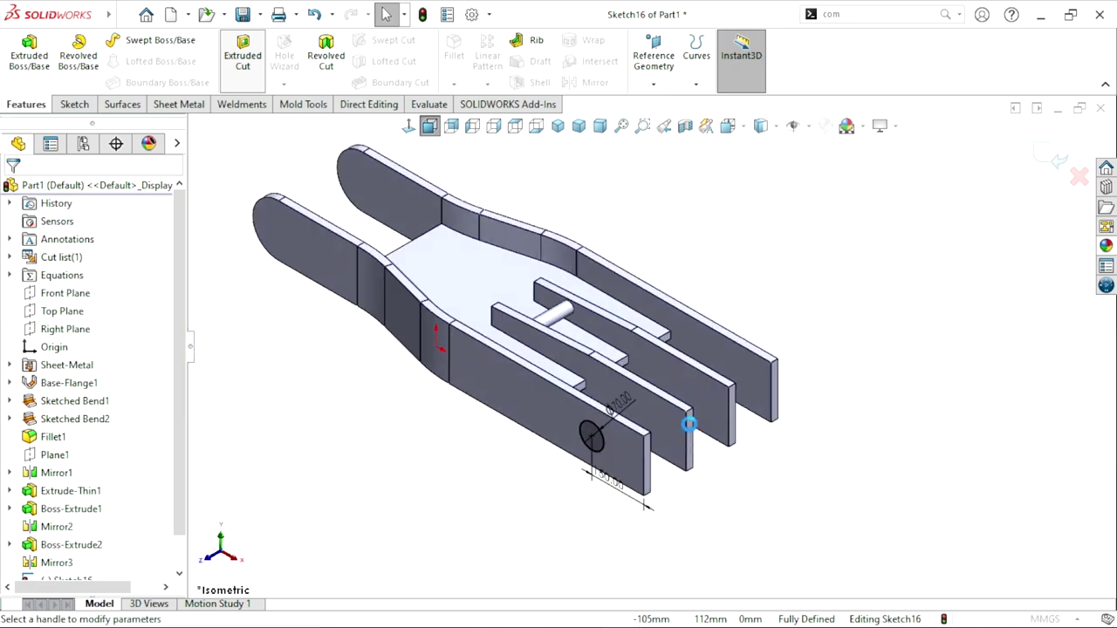
{"action": "left_click", "coordinate": [45, 289]}
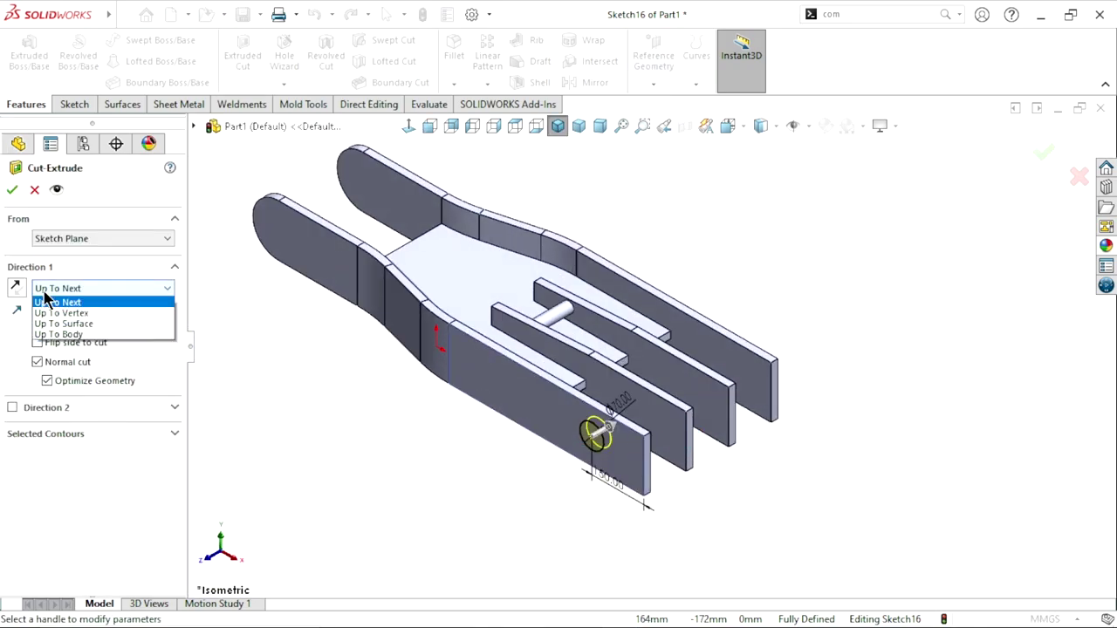
{"action": "left_click", "coordinate": [54, 313]}
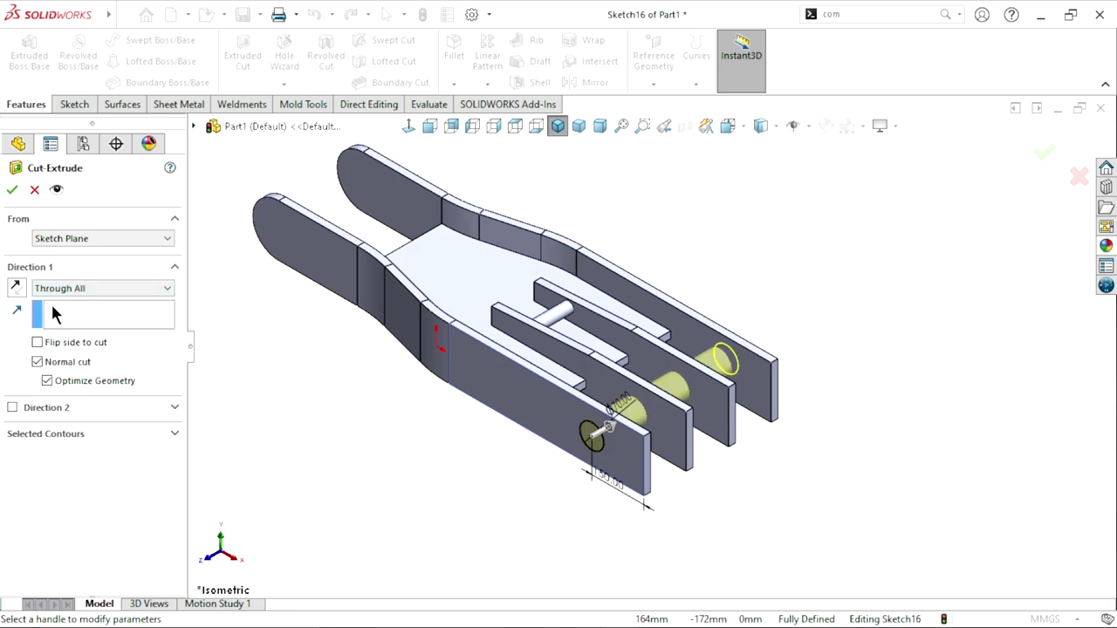
{"action": "left_click", "coordinate": [14, 188]}
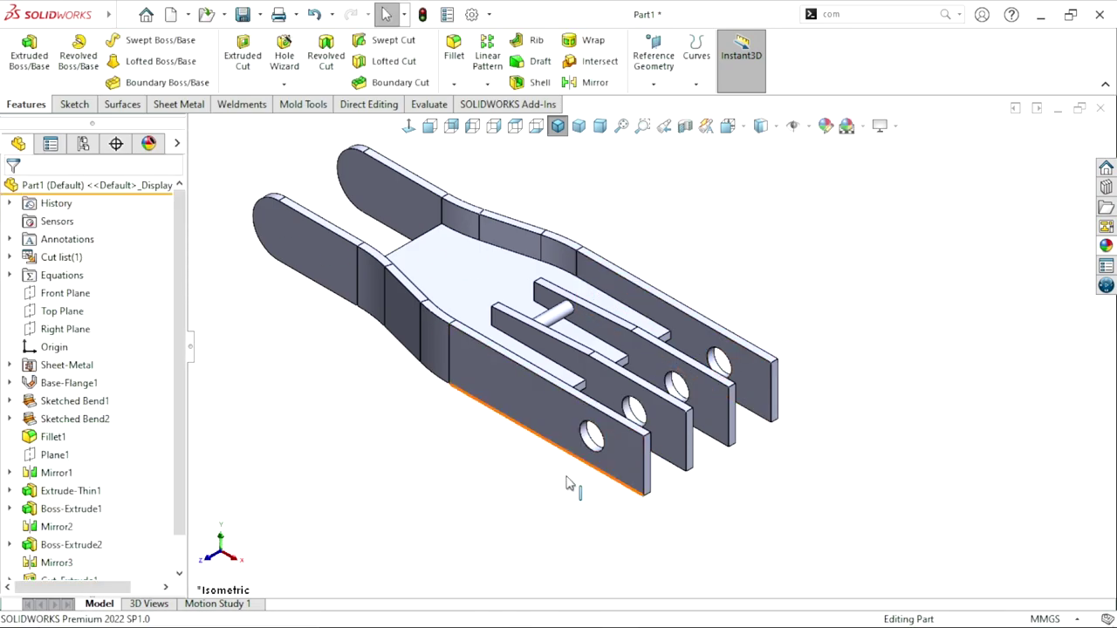
{"action": "scroll", "coordinate": [649, 346], "scroll_direction": "up", "scroll_amount": 5}
{"action": "scroll", "coordinate": [469, 281], "scroll_direction": "down", "scroll_amount": 5}
Step: On the left arm's rounded end face, sketch a circle at the arc centre dimensioned Ø70
{"action": "left_click", "coordinate": [415, 306]}
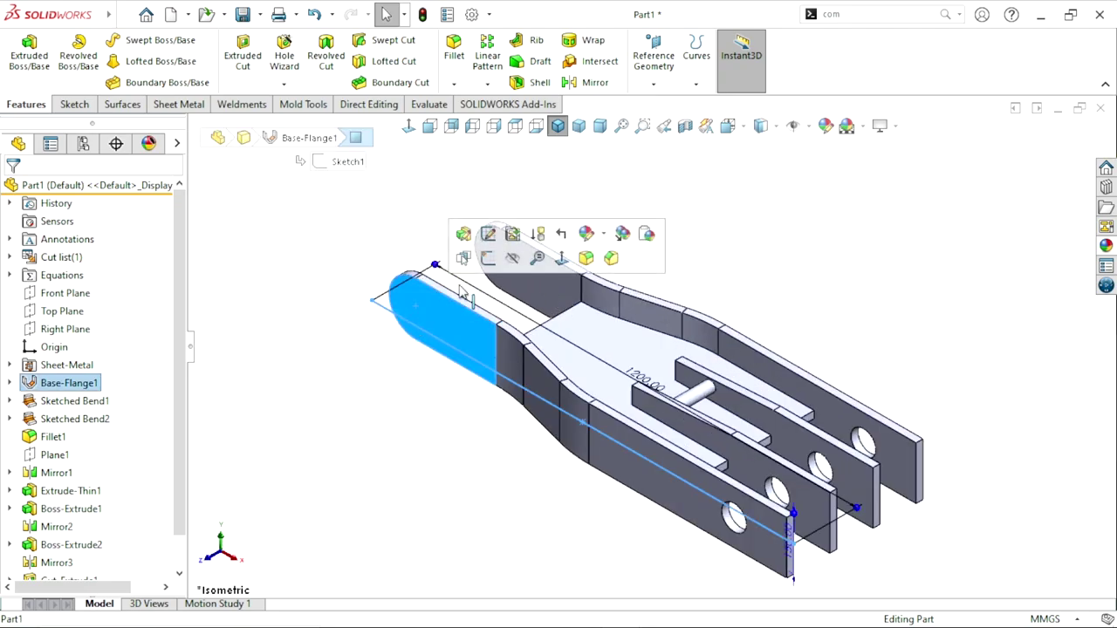
{"action": "left_click", "coordinate": [491, 260]}
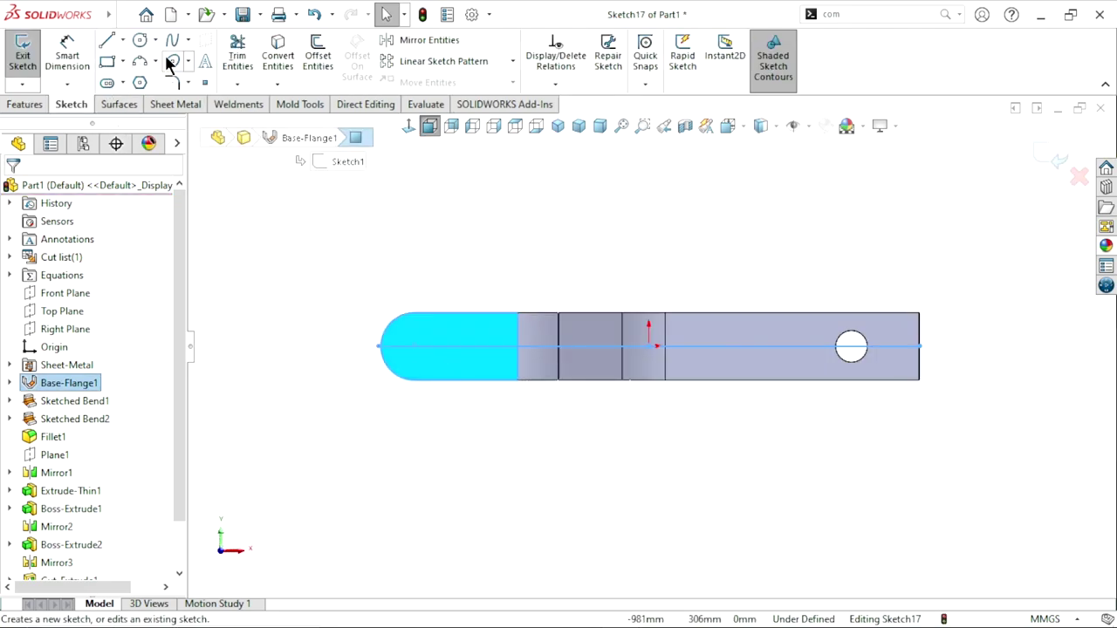
{"action": "left_click", "coordinate": [147, 39]}
{"action": "scroll", "coordinate": [454, 393], "scroll_direction": "down", "scroll_amount": 3}
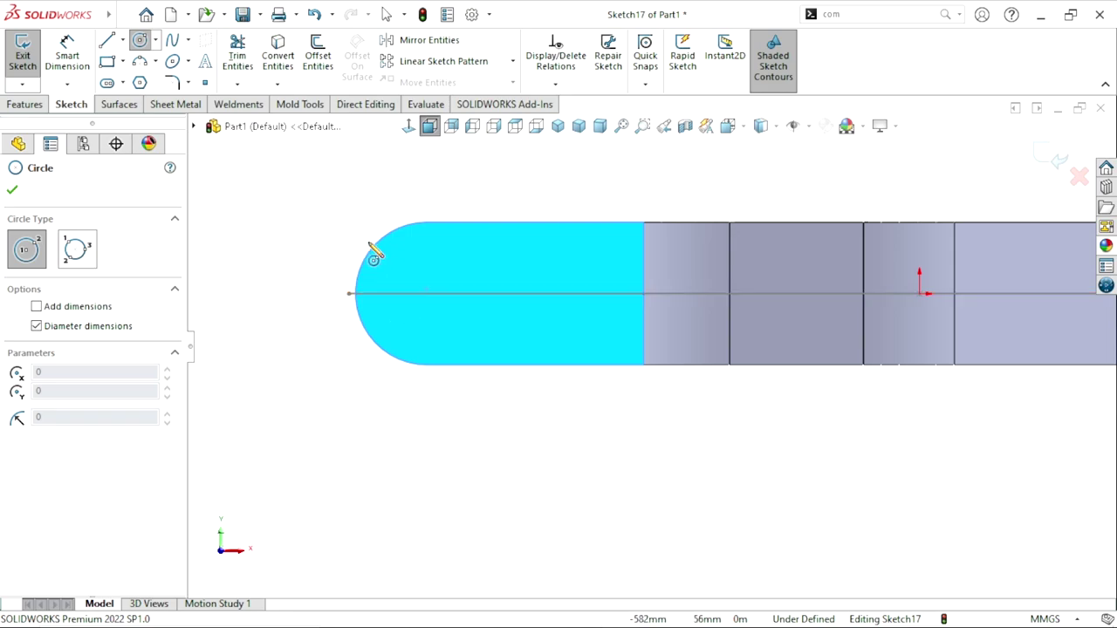
{"action": "left_click", "coordinate": [427, 294]}
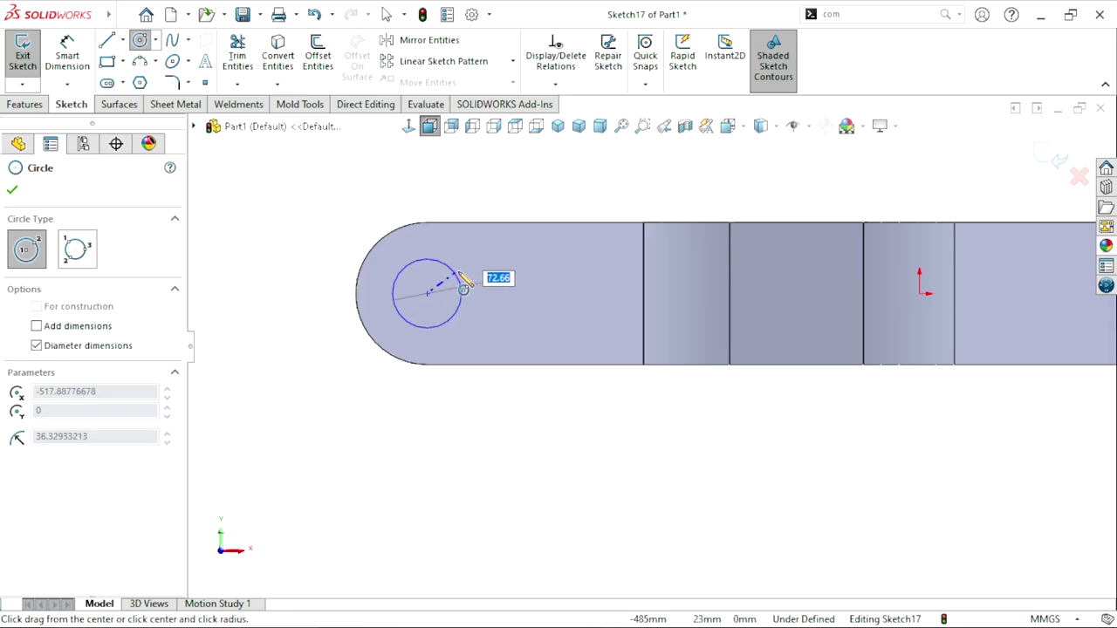
{"action": "left_click", "coordinate": [463, 281]}
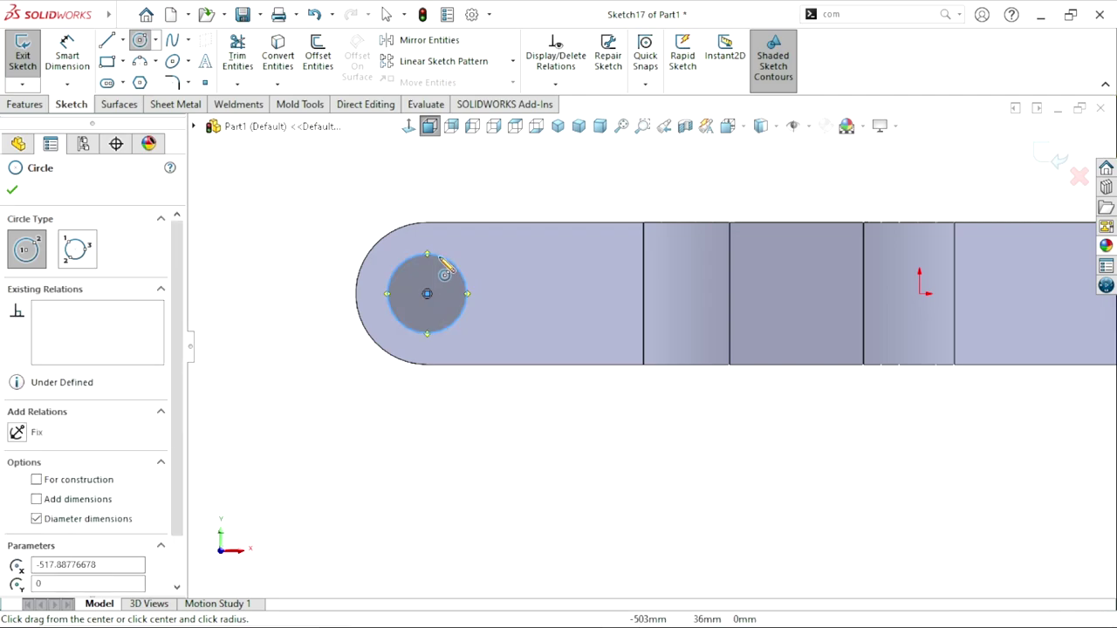
{"action": "left_click", "coordinate": [68, 57]}
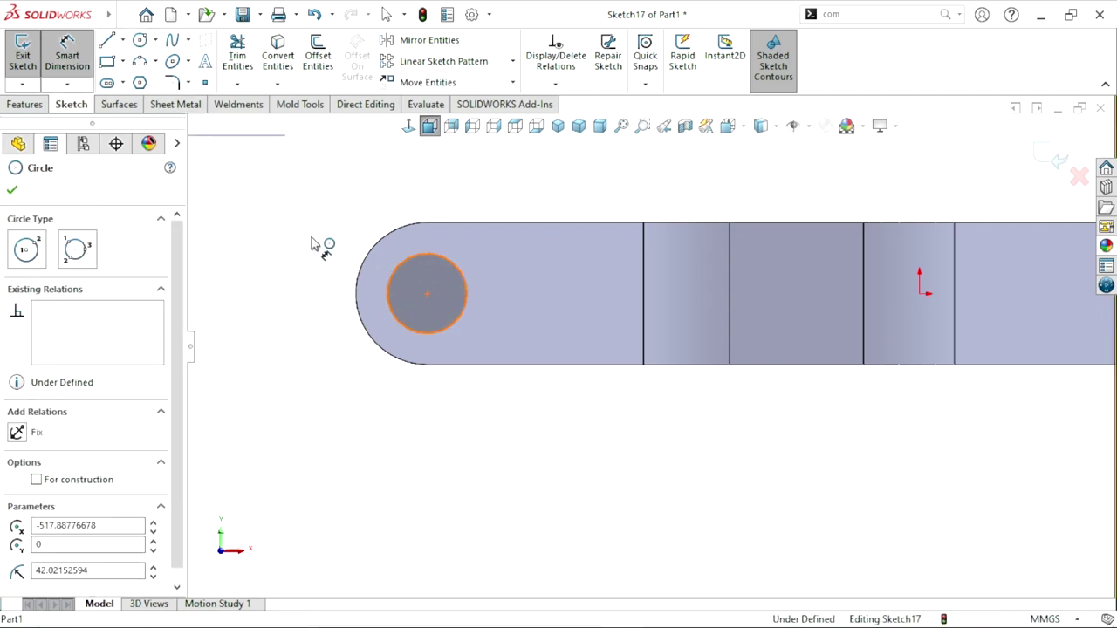
{"action": "left_click", "coordinate": [312, 244]}
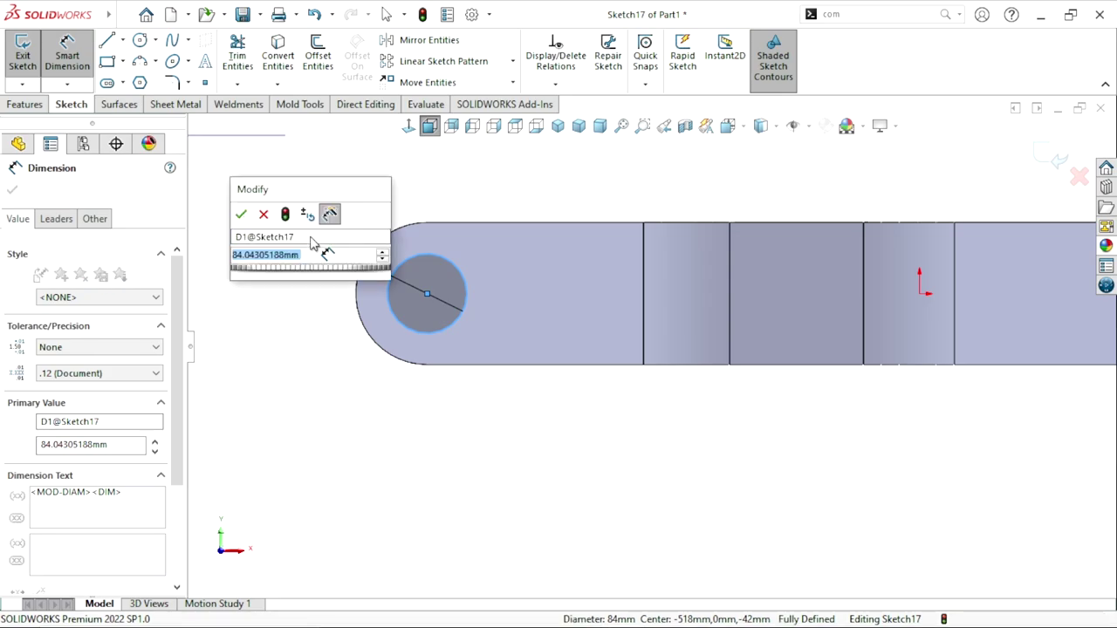
{"action": "key", "text": "Return"}
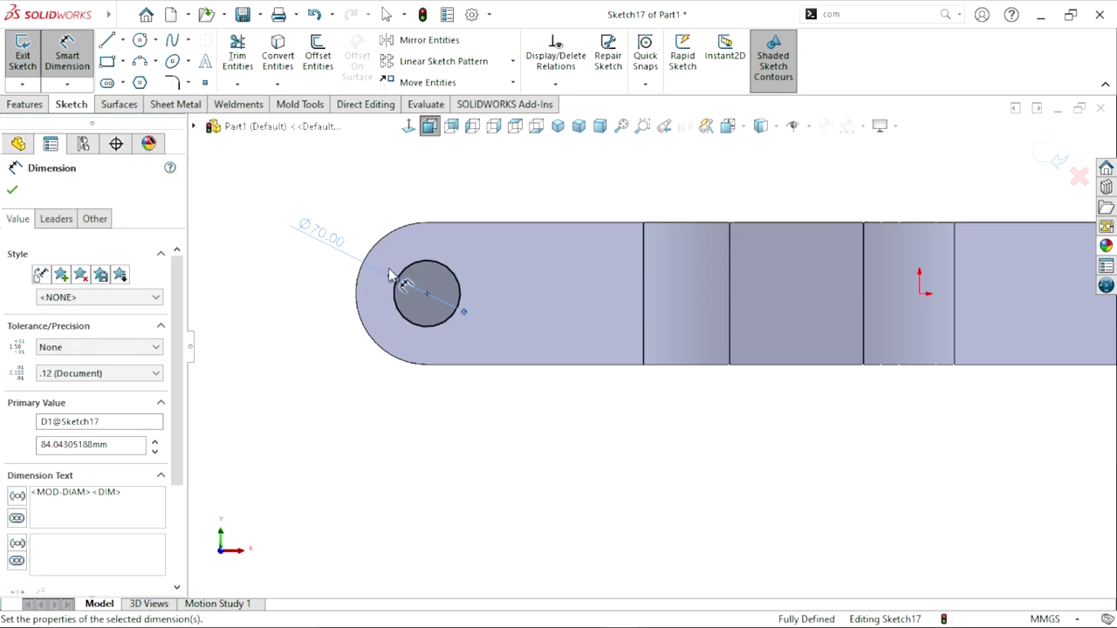
{"action": "left_click", "coordinate": [24, 104]}
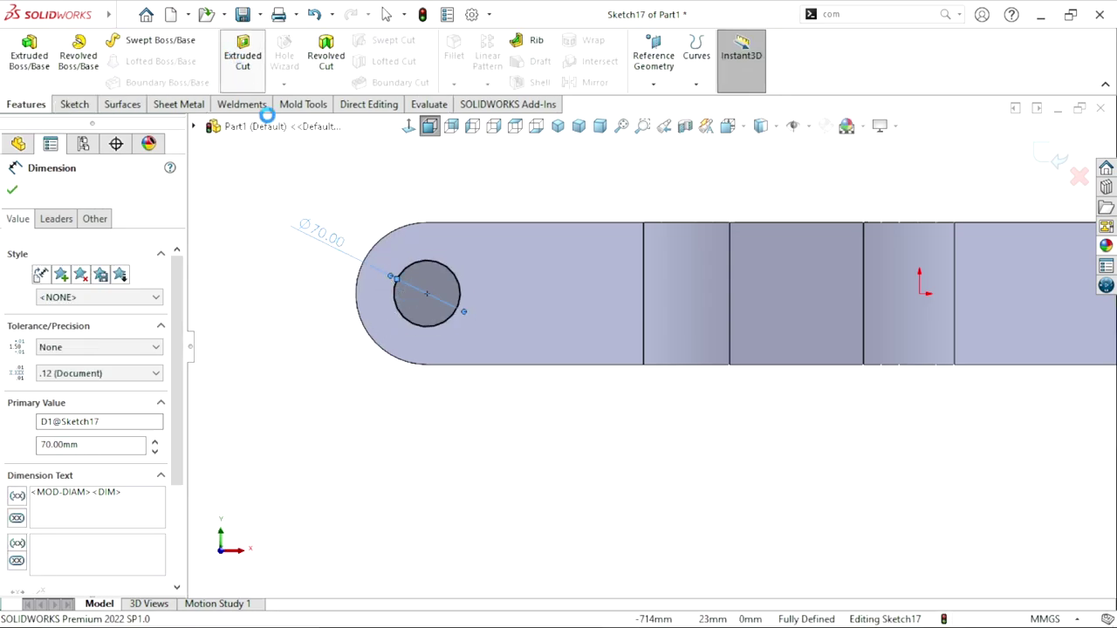
{"action": "key", "text": "ctrl+7"}
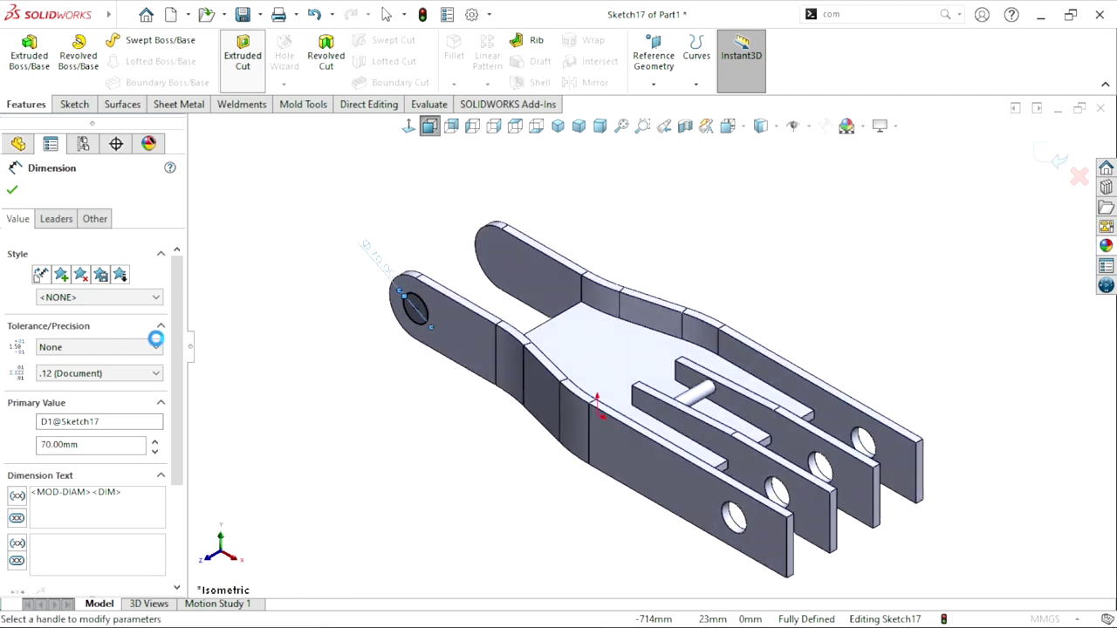
Step: Accept the Extruded Cut of Sketch17's Ø70 circle and fit the whole part in view
{"action": "left_click", "coordinate": [12, 189]}
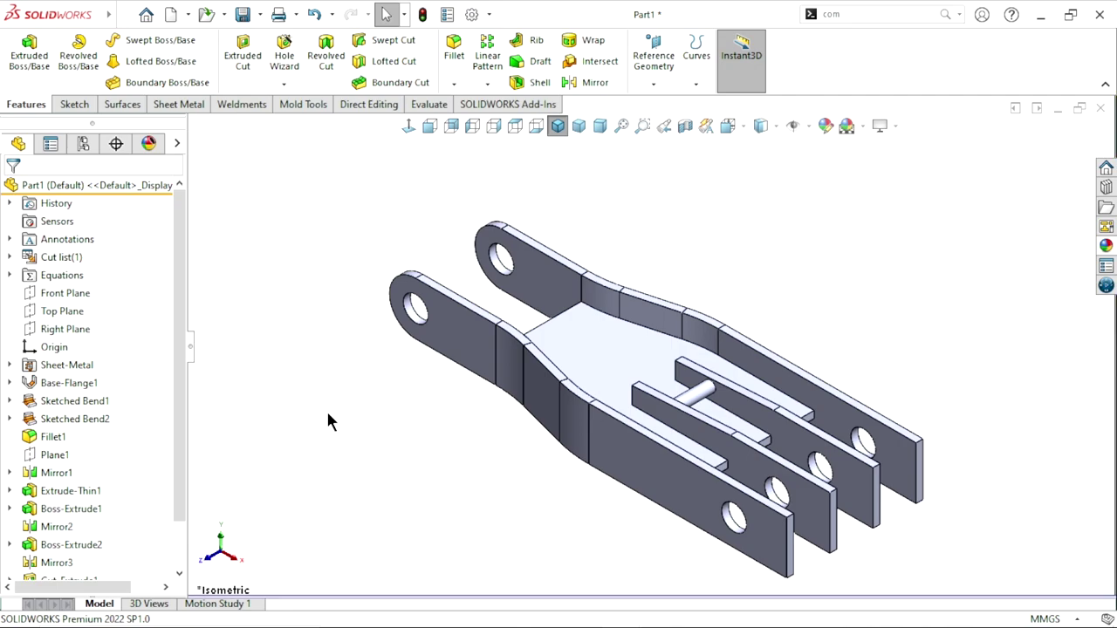
{"action": "key", "text": "f"}
{"action": "scroll", "coordinate": [807, 440], "scroll_direction": "down", "scroll_amount": 3}
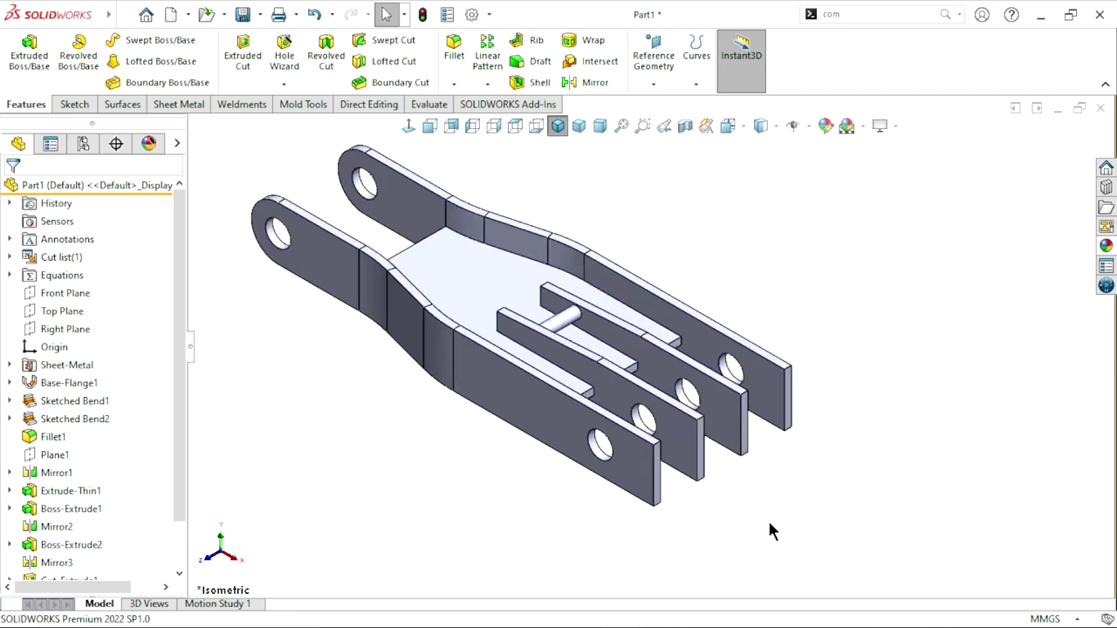
{"action": "scroll", "coordinate": [646, 367], "scroll_direction": "up", "scroll_amount": 2}
{"action": "scroll", "coordinate": [534, 250], "scroll_direction": "down", "scroll_amount": 2}
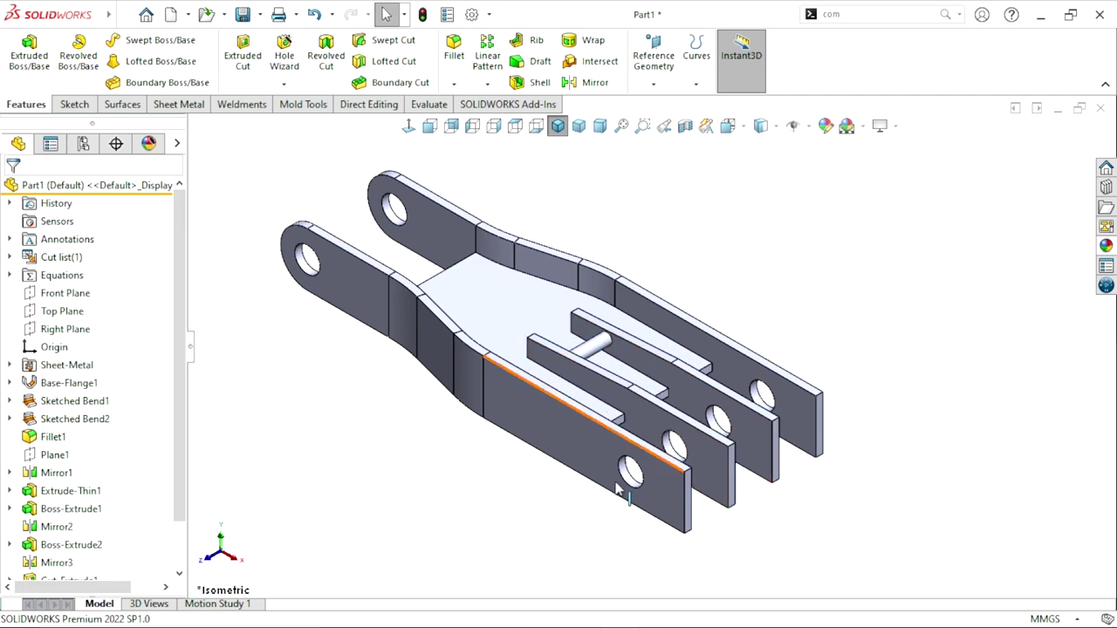
{"action": "scroll", "coordinate": [646, 349], "scroll_direction": "up", "scroll_amount": 2}
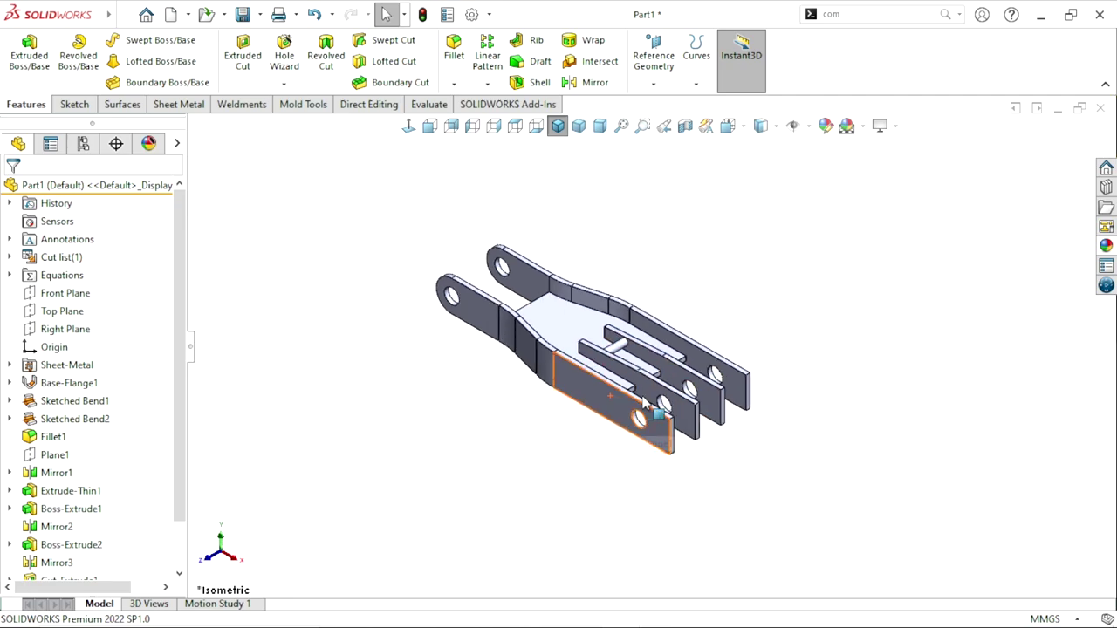
{"action": "scroll", "coordinate": [785, 454], "scroll_direction": "down", "scroll_amount": 2}
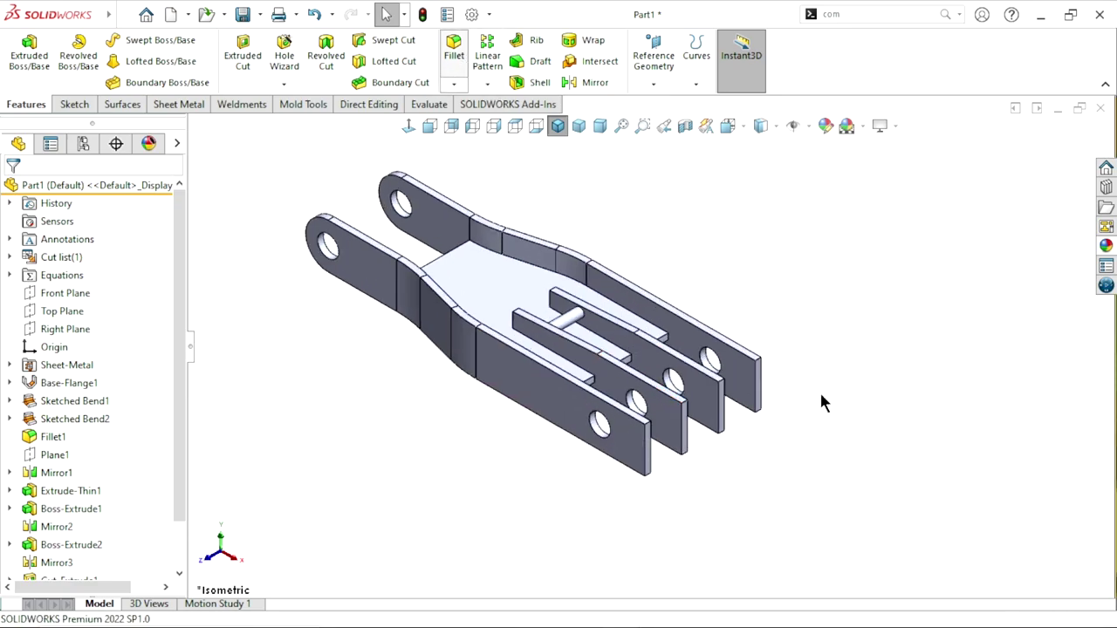
Step: Full-round fillet the front prong's tip using its top, end and bottom faces
{"action": "right_click_drag", "start_coordinate": [820, 401], "coordinate": [668, 473]}
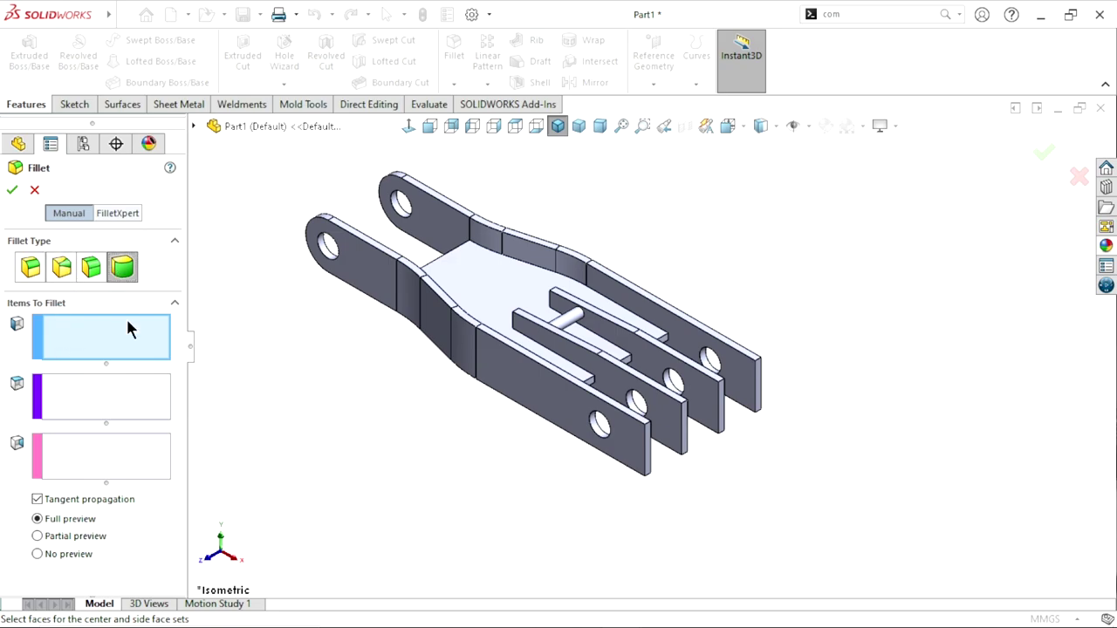
{"action": "scroll", "coordinate": [702, 513], "scroll_direction": "down", "scroll_amount": 4}
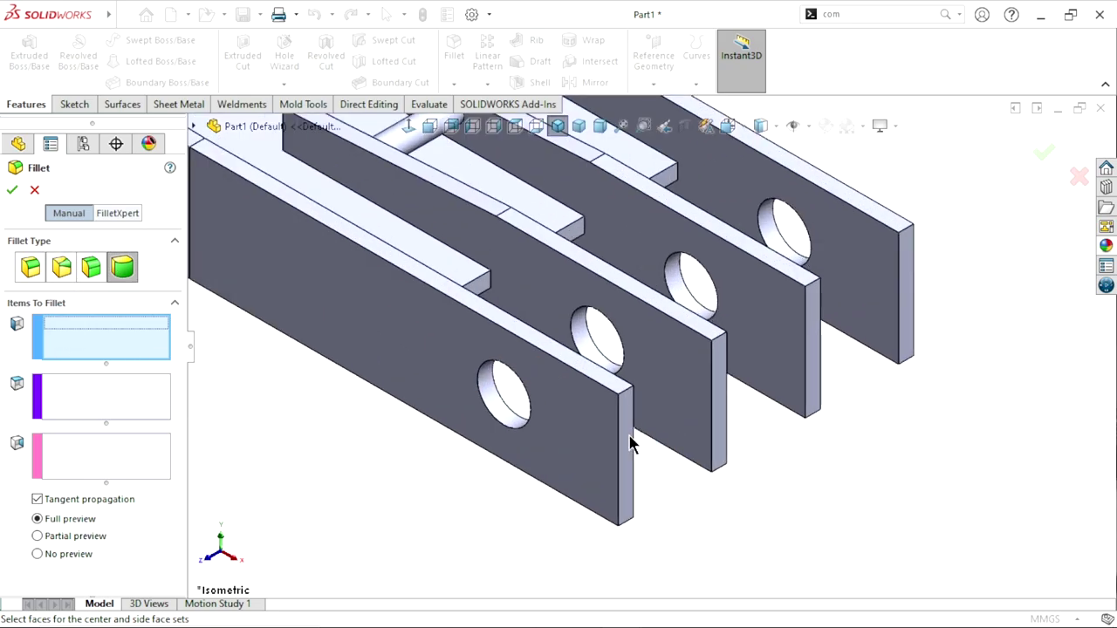
{"action": "left_click", "coordinate": [609, 386]}
{"action": "left_click", "coordinate": [92, 393]}
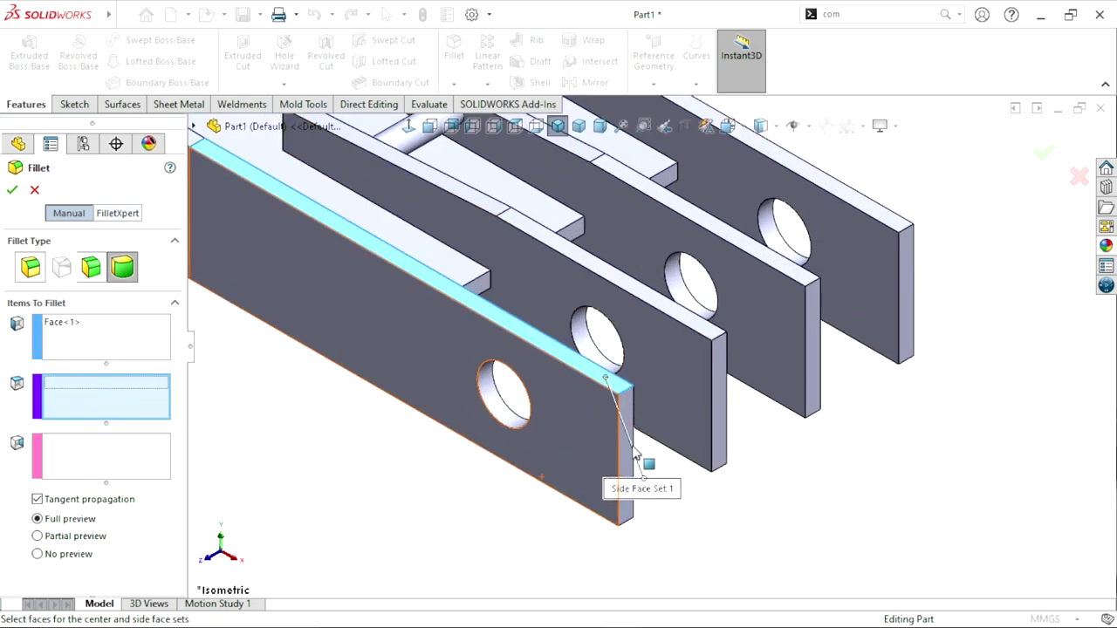
{"action": "left_click", "coordinate": [629, 456]}
{"action": "left_click", "coordinate": [149, 449]}
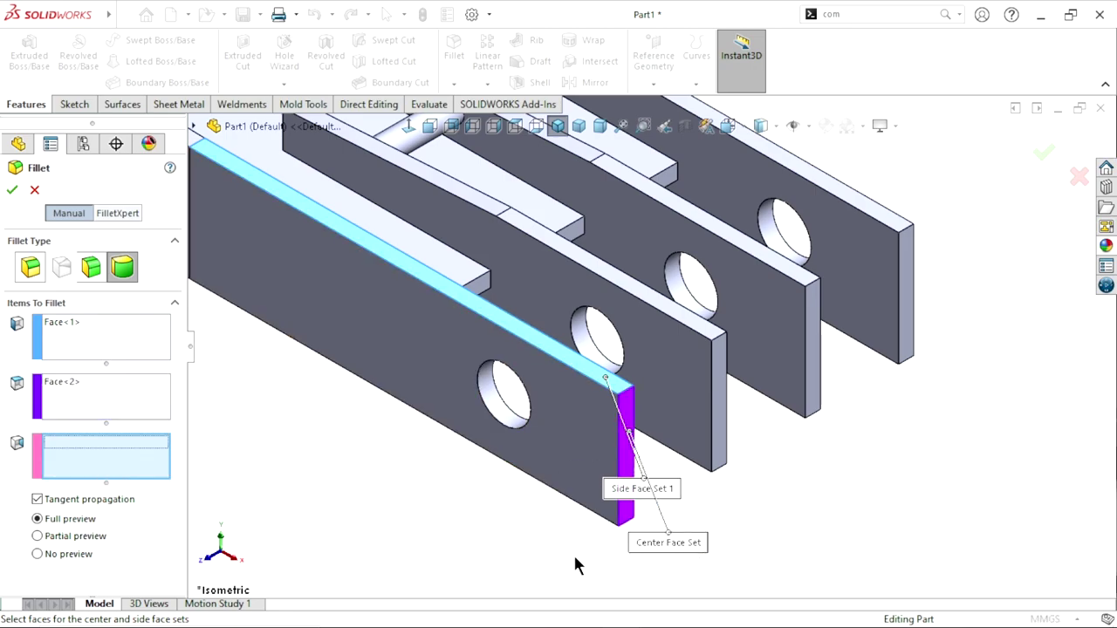
{"action": "key", "text": "shift+Up"}
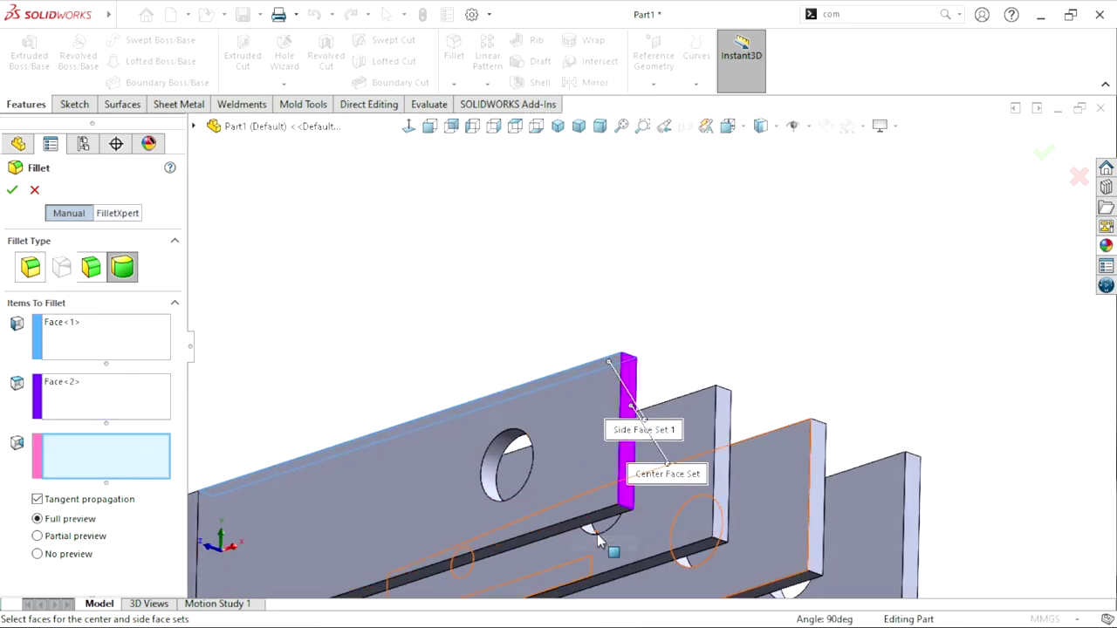
{"action": "scroll", "coordinate": [611, 524], "scroll_direction": "down", "scroll_amount": 3}
{"action": "left_click", "coordinate": [593, 490]}
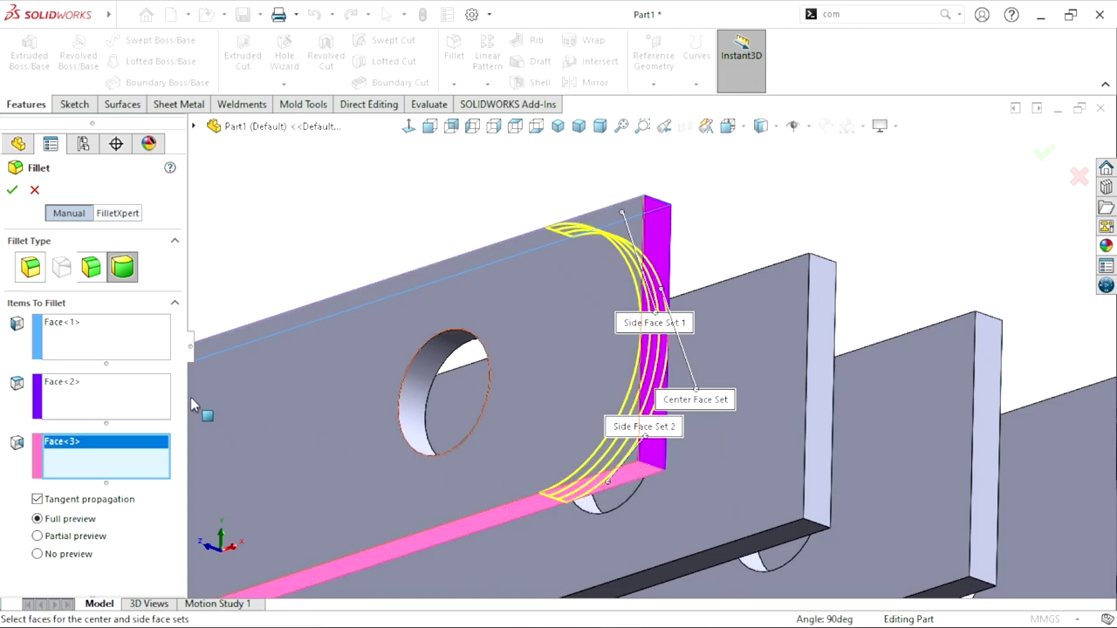
{"action": "left_click", "coordinate": [15, 192]}
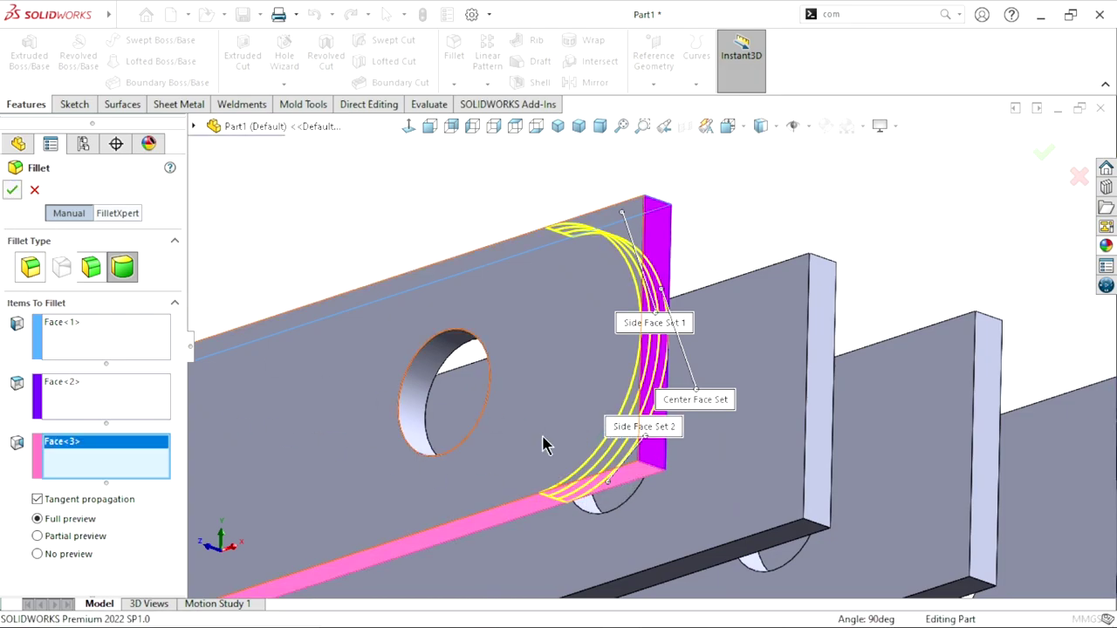
Step: Full-round fillet the second prong's tip using its top, end and bottom faces
{"action": "key", "text": "shift+Down"}
{"action": "middle_click_drag", "start_coordinate": [684, 401], "coordinate": [429, 255]}
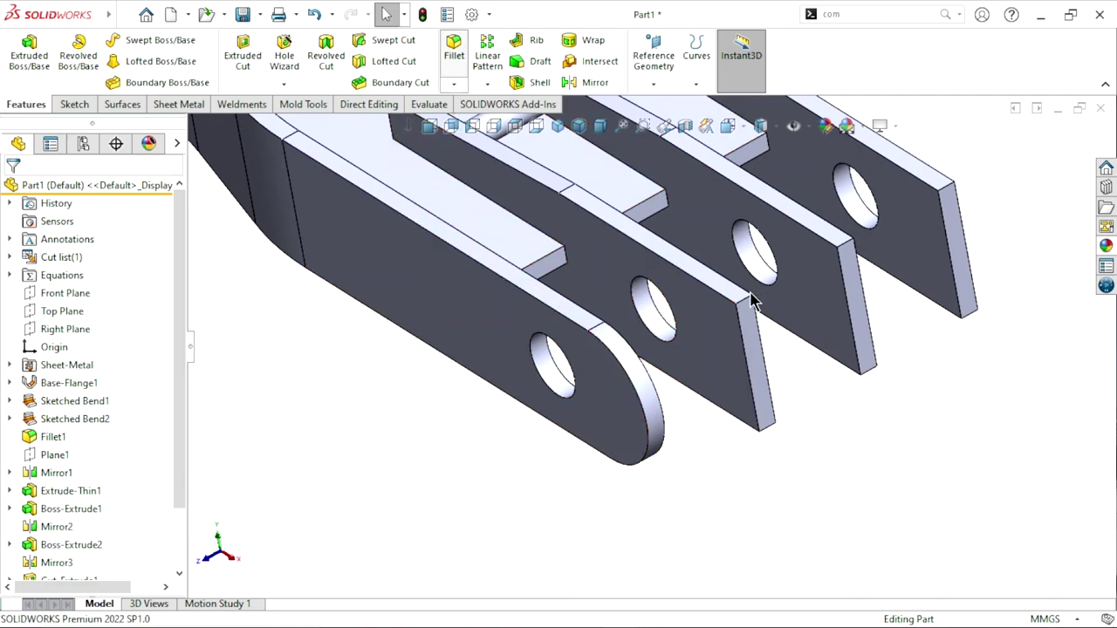
{"action": "scroll", "coordinate": [790, 349], "scroll_direction": "down", "scroll_amount": 3}
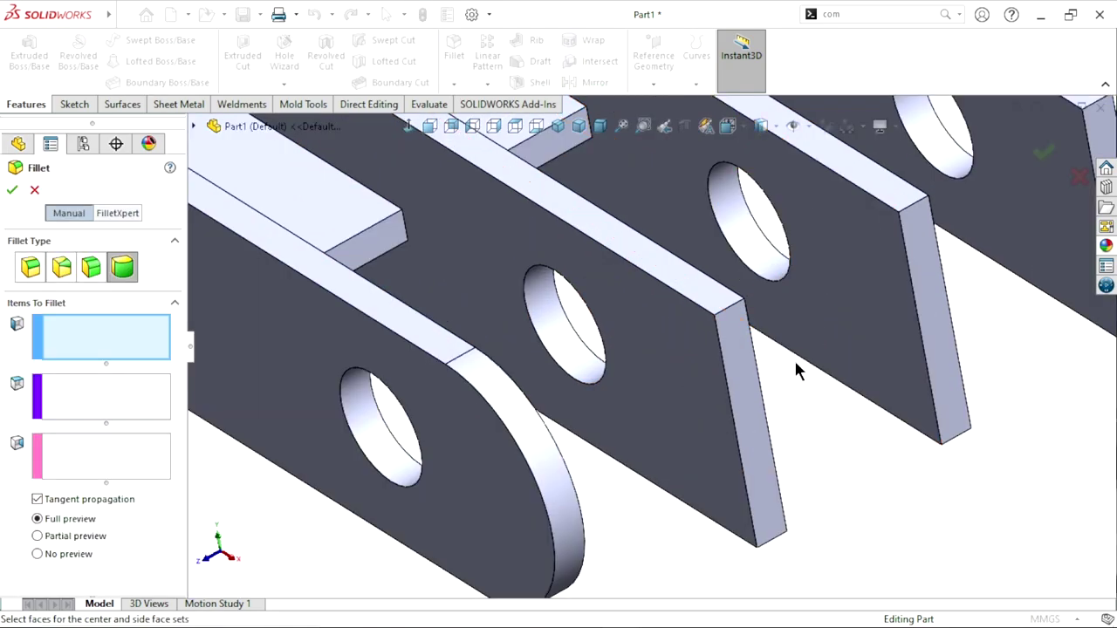
{"action": "scroll", "coordinate": [768, 340], "scroll_direction": "down", "scroll_amount": 3}
{"action": "left_click", "coordinate": [711, 299]}
{"action": "left_click", "coordinate": [83, 412]}
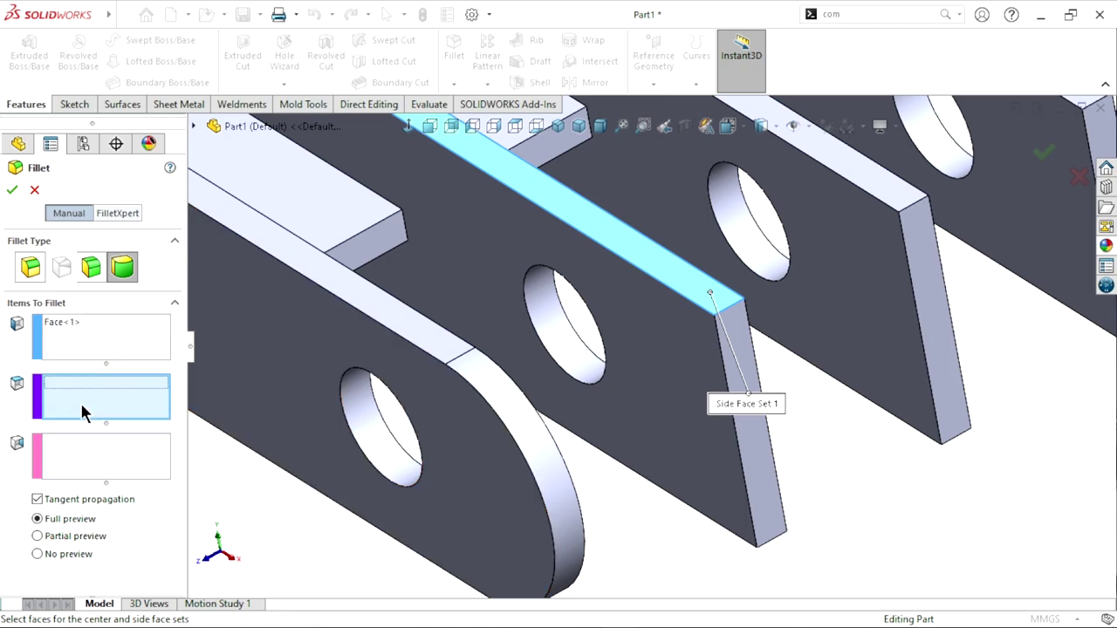
{"action": "left_click", "coordinate": [742, 425]}
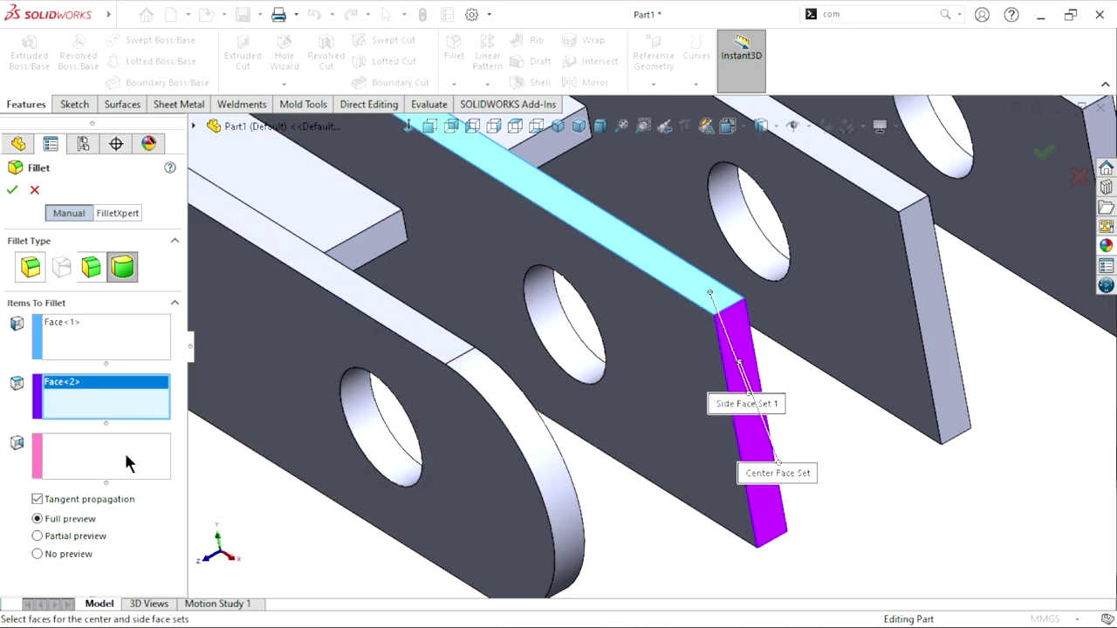
{"action": "mouse_move", "coordinate": [802, 515]}
{"action": "middle_mouse_down"}
{"action": "mouse_move", "coordinate": [773, 342]}
{"action": "mouse_move", "coordinate": [744, 561]}
{"action": "middle_mouse_up"}
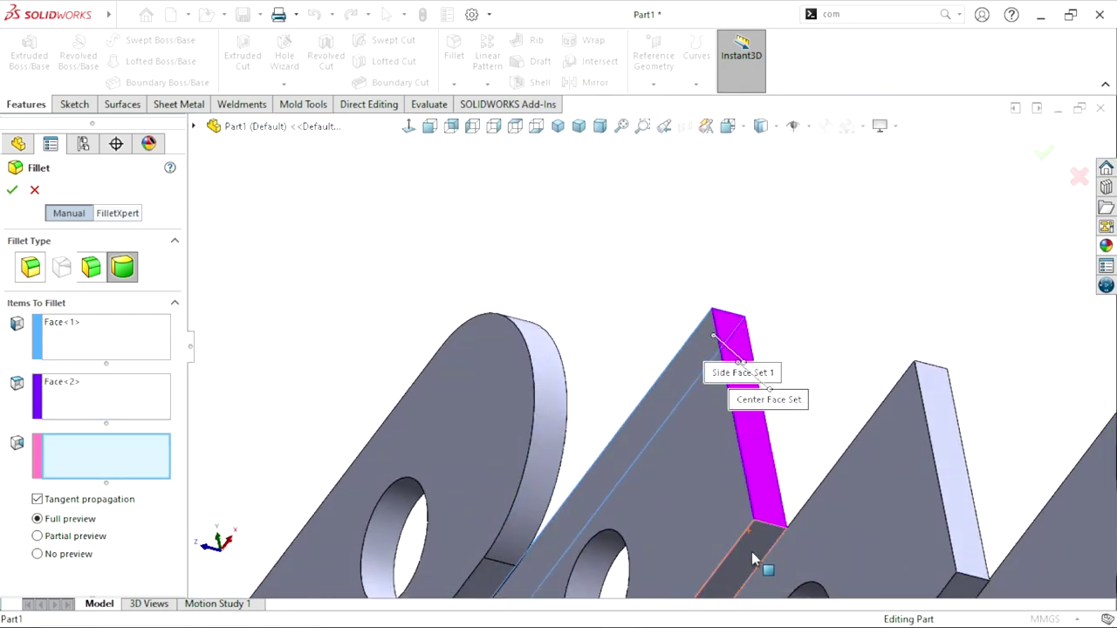
{"action": "left_click", "coordinate": [751, 559]}
{"action": "left_click", "coordinate": [12, 191]}
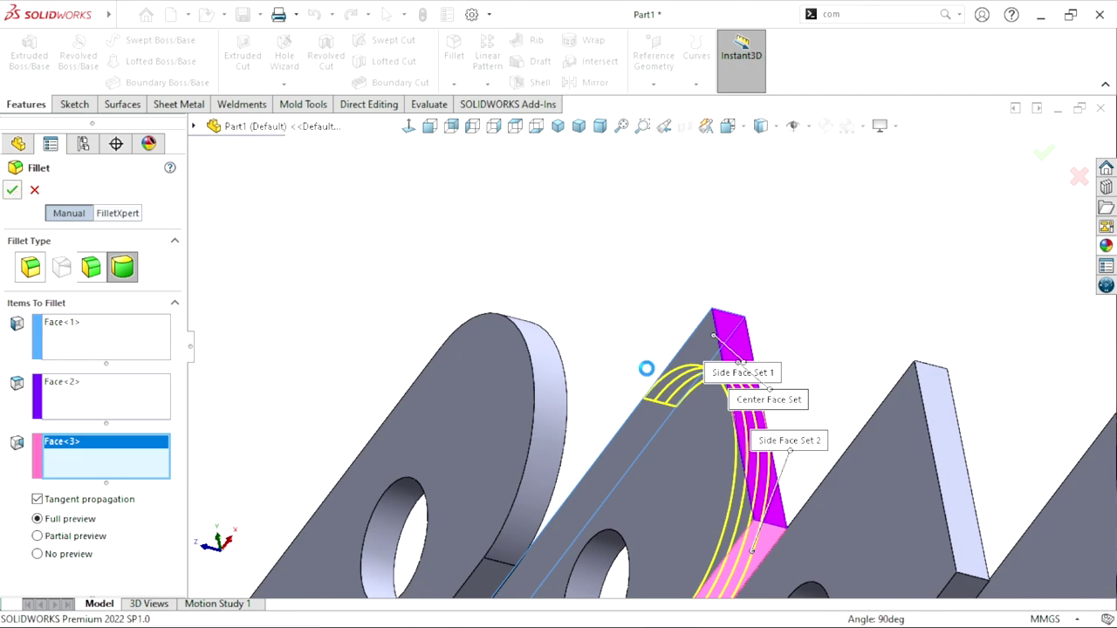
Step: Full-round fillet the third prong's tip using its top, end and bottom faces
{"action": "middle_click_drag", "start_coordinate": [663, 367], "coordinate": [765, 334]}
{"action": "scroll", "coordinate": [660, 388], "scroll_direction": "down", "scroll_amount": 5}
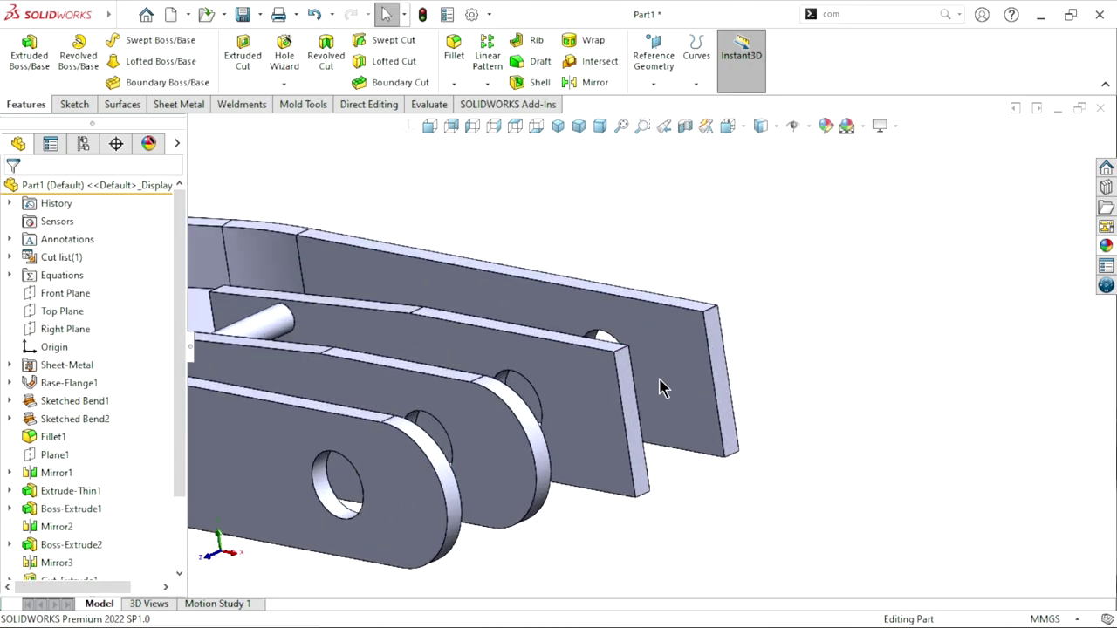
{"action": "scroll", "coordinate": [661, 389], "scroll_direction": "down", "scroll_amount": 2}
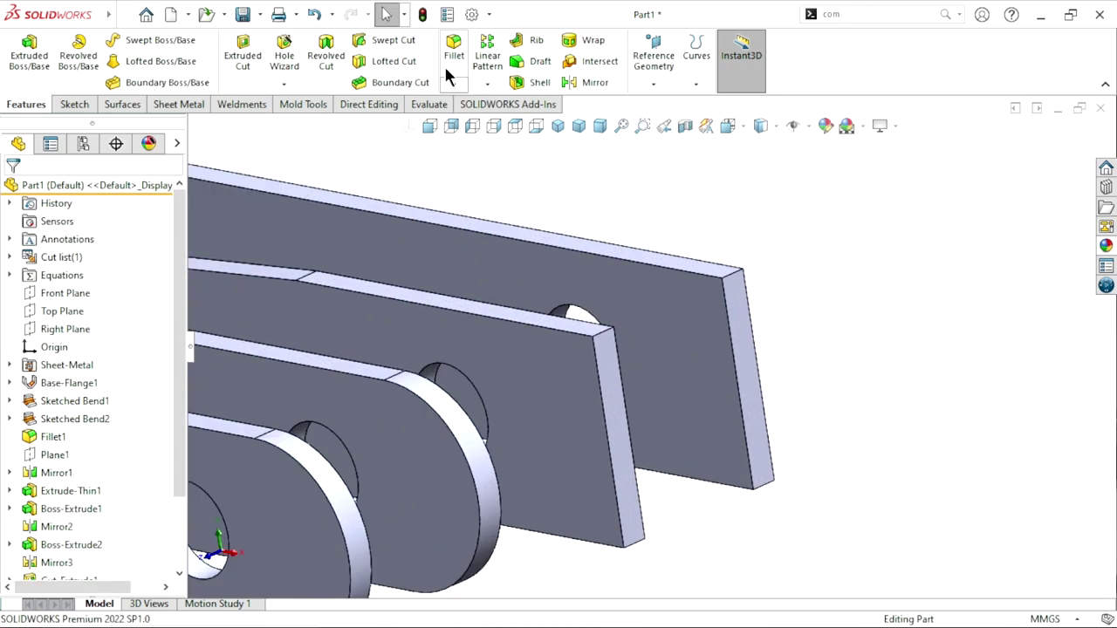
{"action": "left_click", "coordinate": [576, 329]}
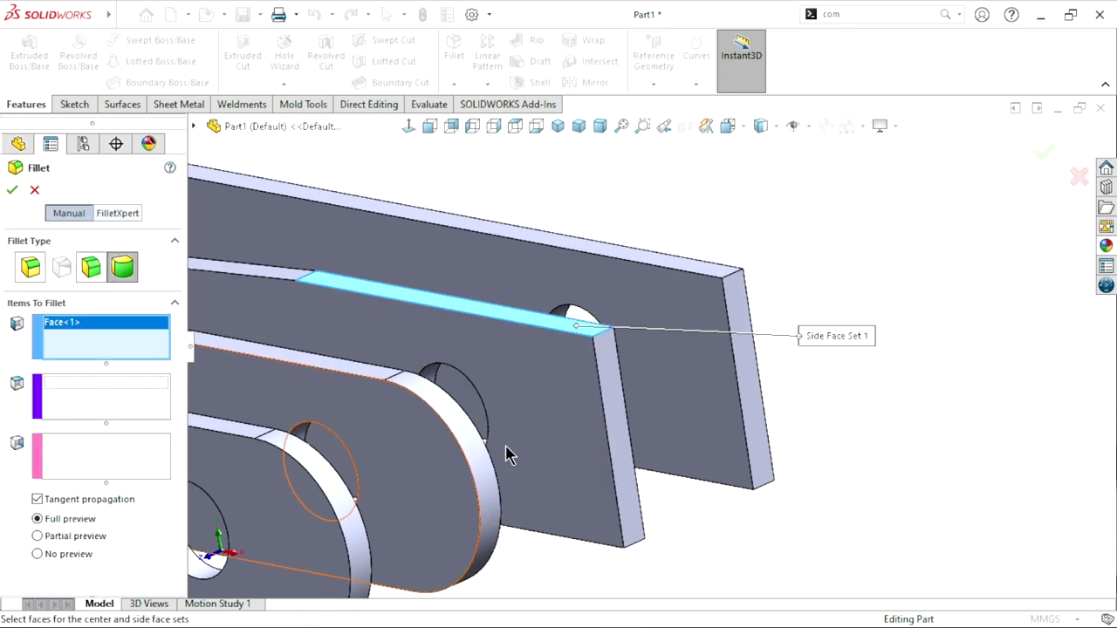
{"action": "left_click", "coordinate": [619, 401]}
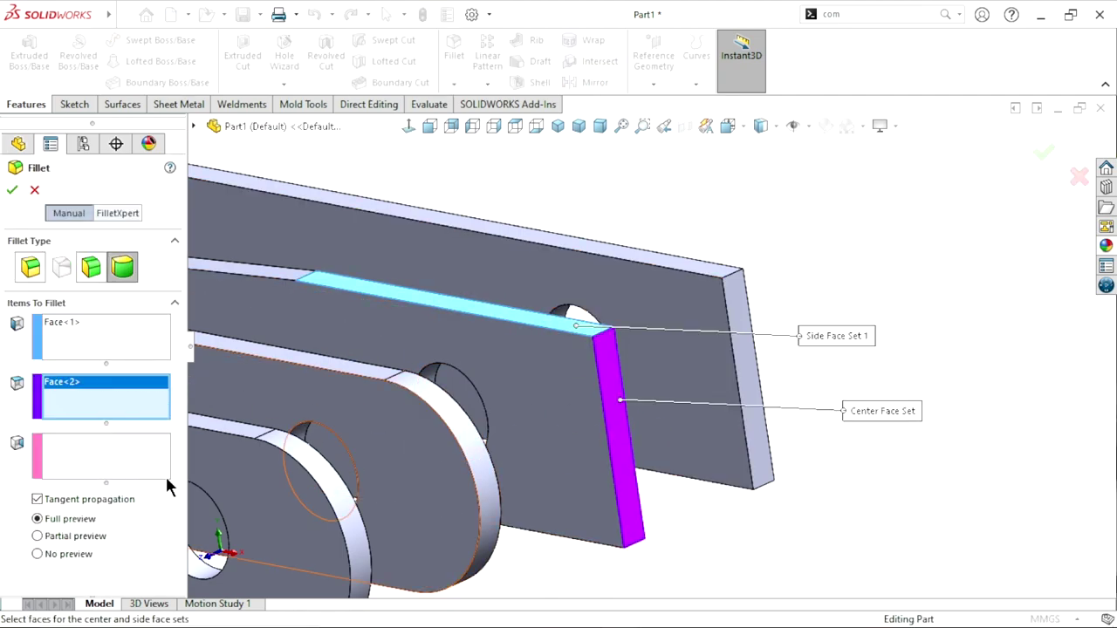
{"action": "left_click", "coordinate": [110, 454]}
{"action": "middle_click_drag", "start_coordinate": [628, 532], "coordinate": [626, 478]}
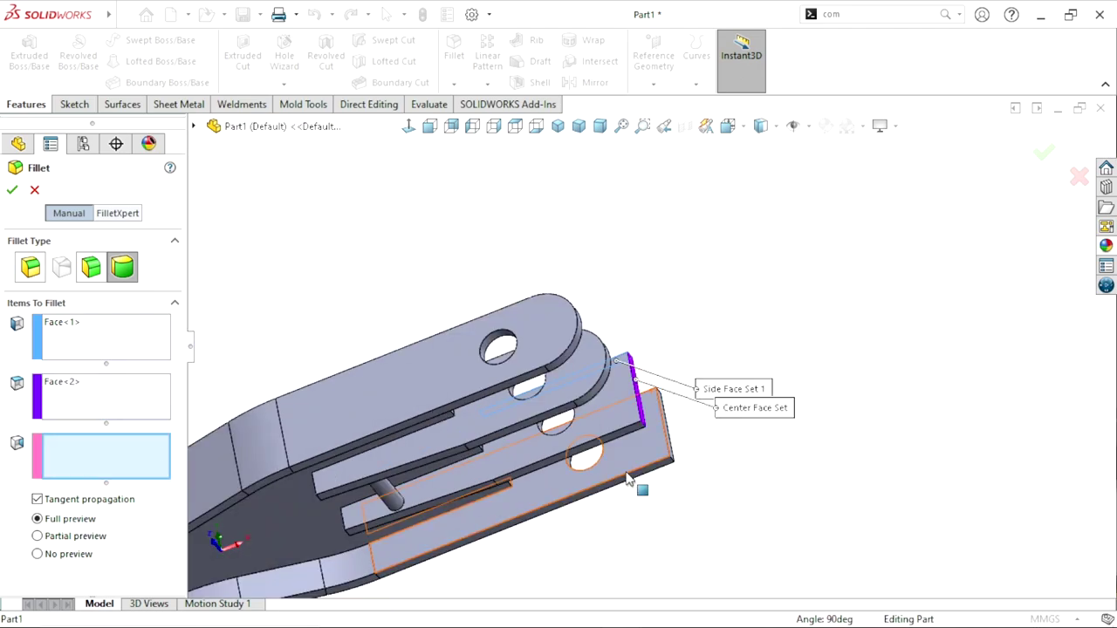
{"action": "scroll", "coordinate": [627, 479], "scroll_direction": "down", "scroll_amount": 5}
{"action": "left_click", "coordinate": [660, 419]}
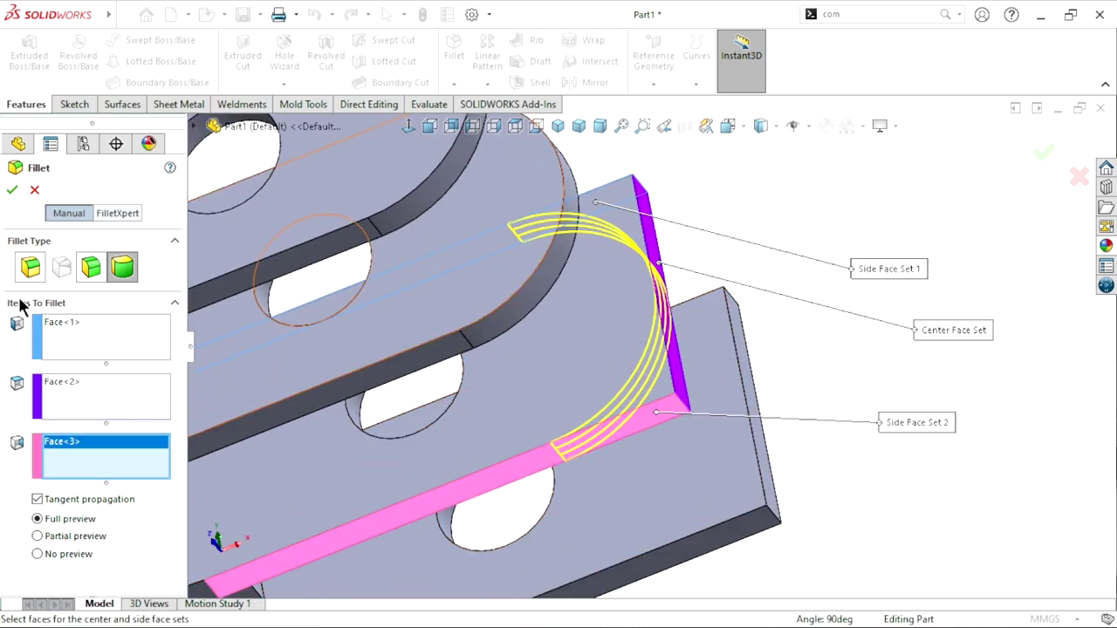
{"action": "left_click", "coordinate": [11, 189]}
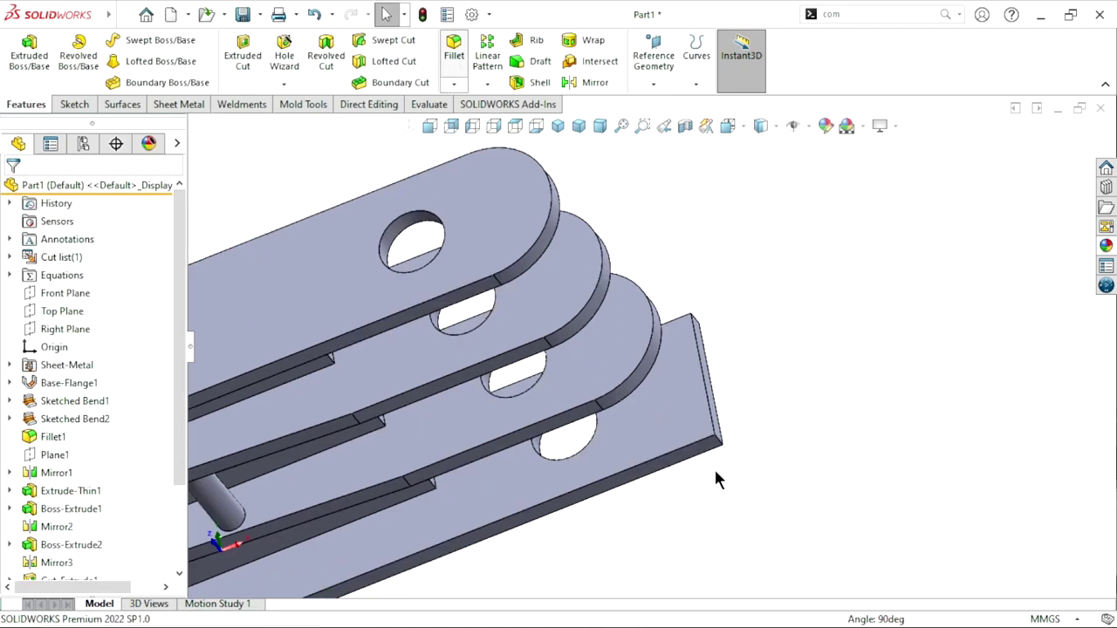
Step: Full-round fillet the last prong's tip, then return to isometric view
{"action": "scroll", "coordinate": [706, 453], "scroll_direction": "down", "scroll_amount": 2}
{"action": "scroll", "coordinate": [705, 449], "scroll_direction": "down", "scroll_amount": 2}
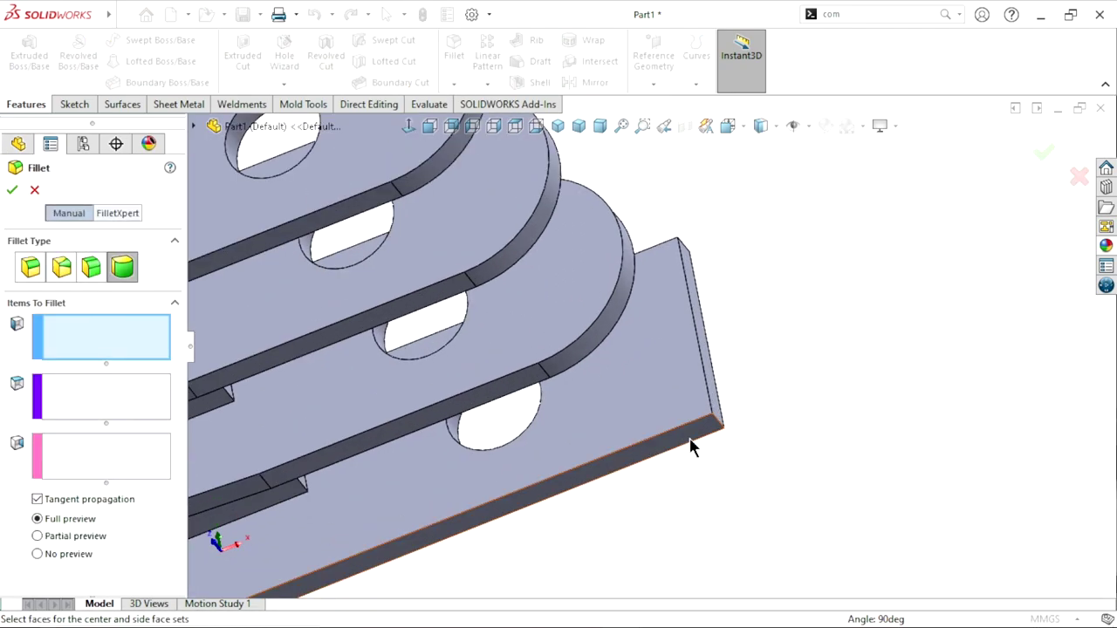
{"action": "left_click", "coordinate": [691, 432]}
{"action": "left_click", "coordinate": [87, 393]}
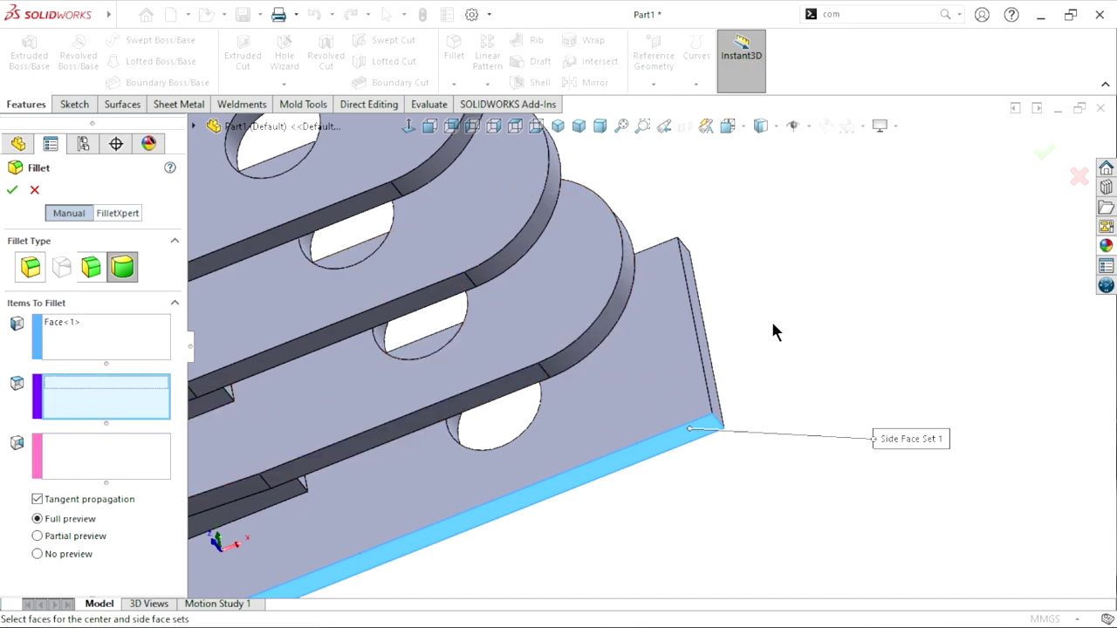
{"action": "left_click", "coordinate": [705, 323]}
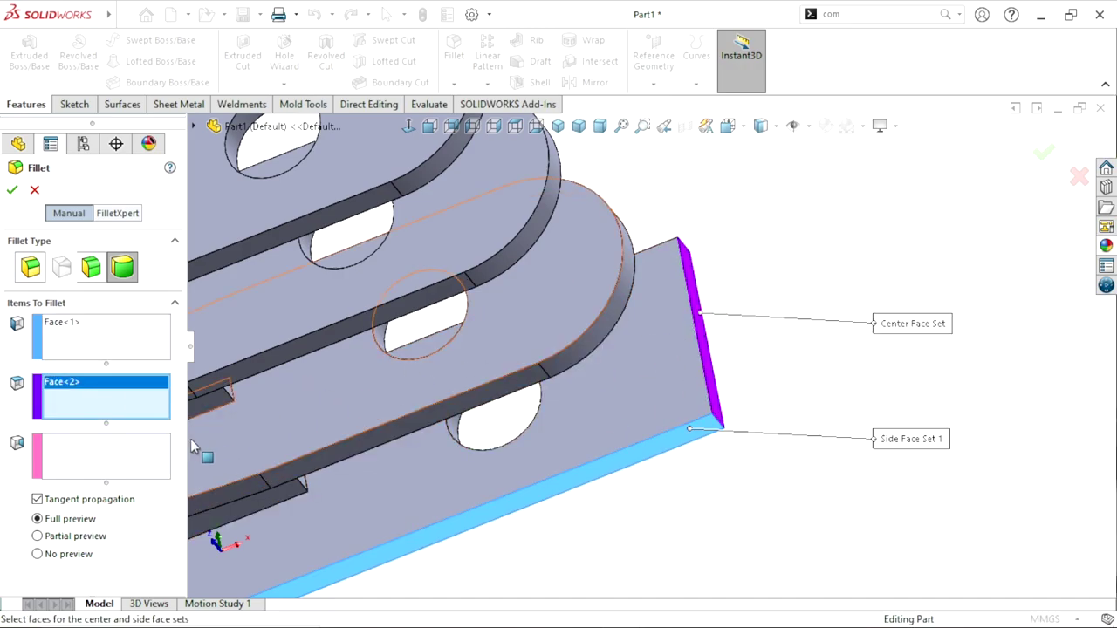
{"action": "scroll", "coordinate": [646, 344], "scroll_direction": "up", "scroll_amount": 3}
{"action": "middle_click_drag", "start_coordinate": [760, 319], "coordinate": [652, 239]}
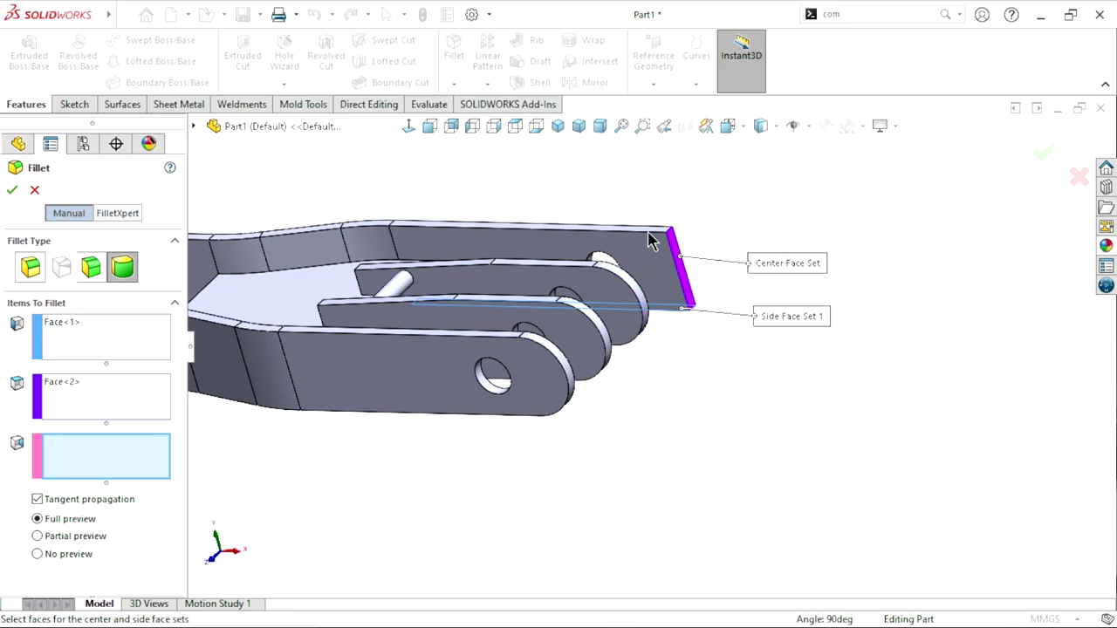
{"action": "scroll", "coordinate": [663, 288], "scroll_direction": "down", "scroll_amount": 3}
{"action": "left_click", "coordinate": [685, 231]}
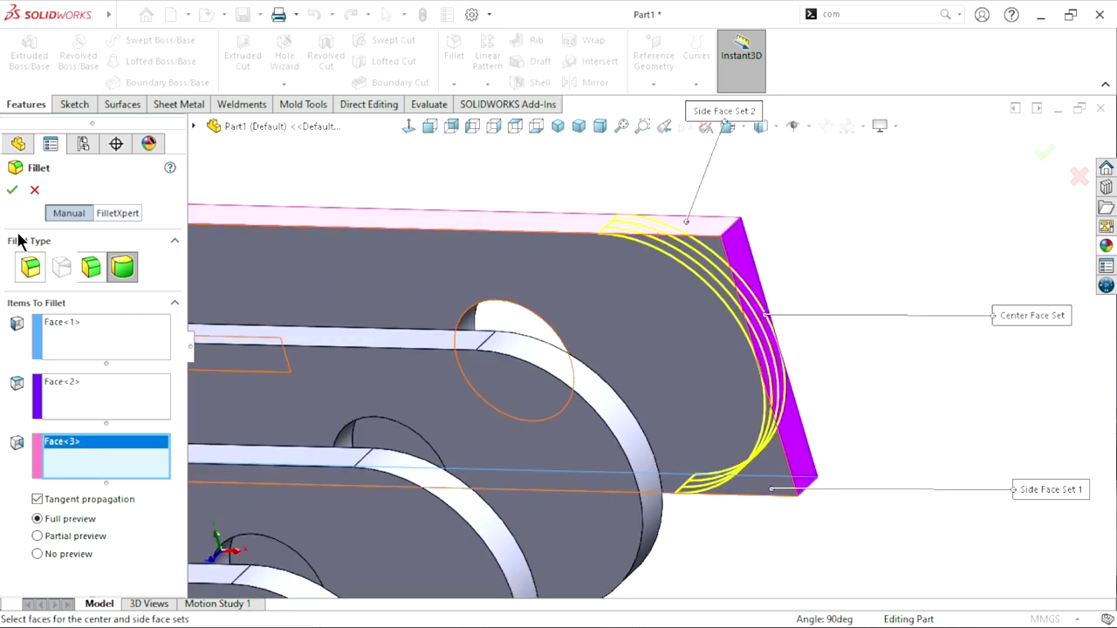
{"action": "left_click", "coordinate": [12, 190]}
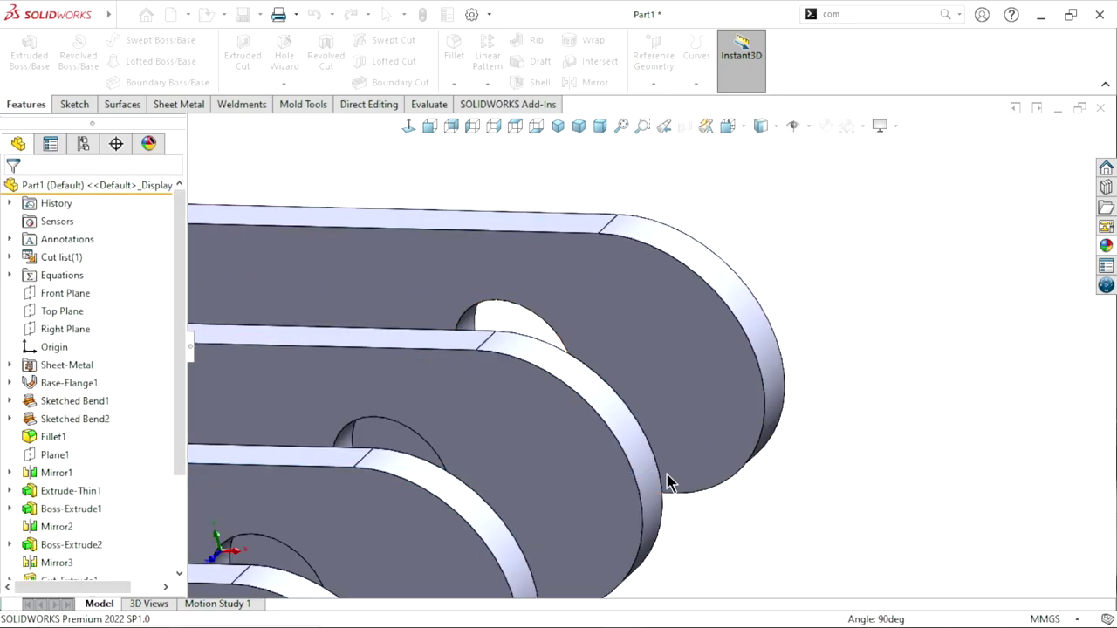
{"action": "scroll", "coordinate": [611, 367], "scroll_direction": "up", "scroll_amount": 3}
{"action": "left_click", "coordinate": [558, 125]}
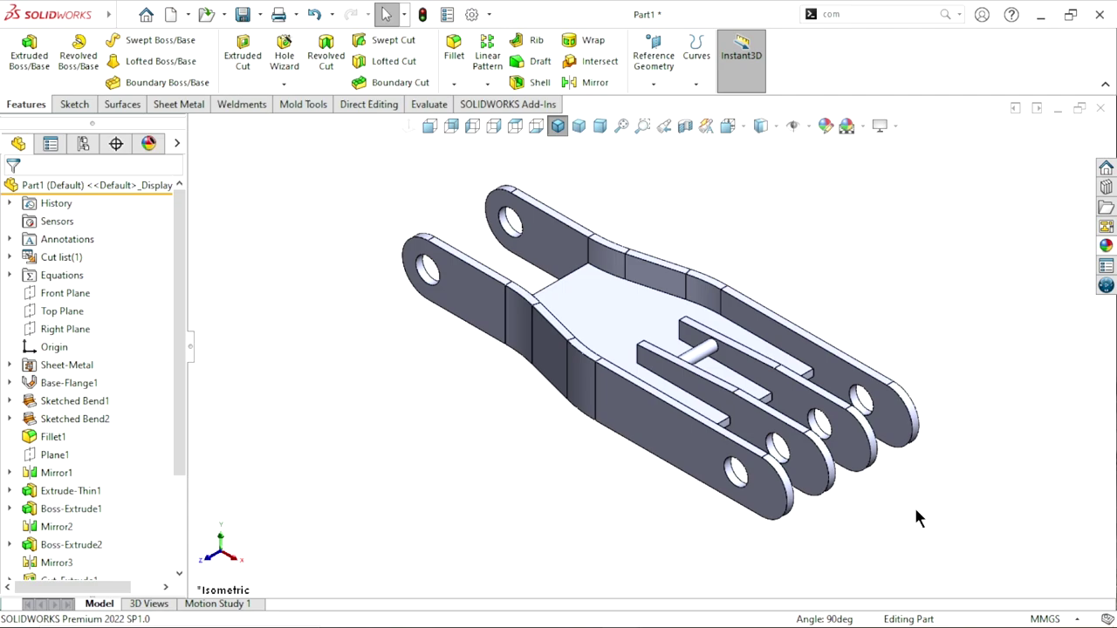
Step: Start the Hole Wizard on the outer prong face and view that face Normal To
{"action": "scroll", "coordinate": [790, 484], "scroll_direction": "up", "scroll_amount": 2}
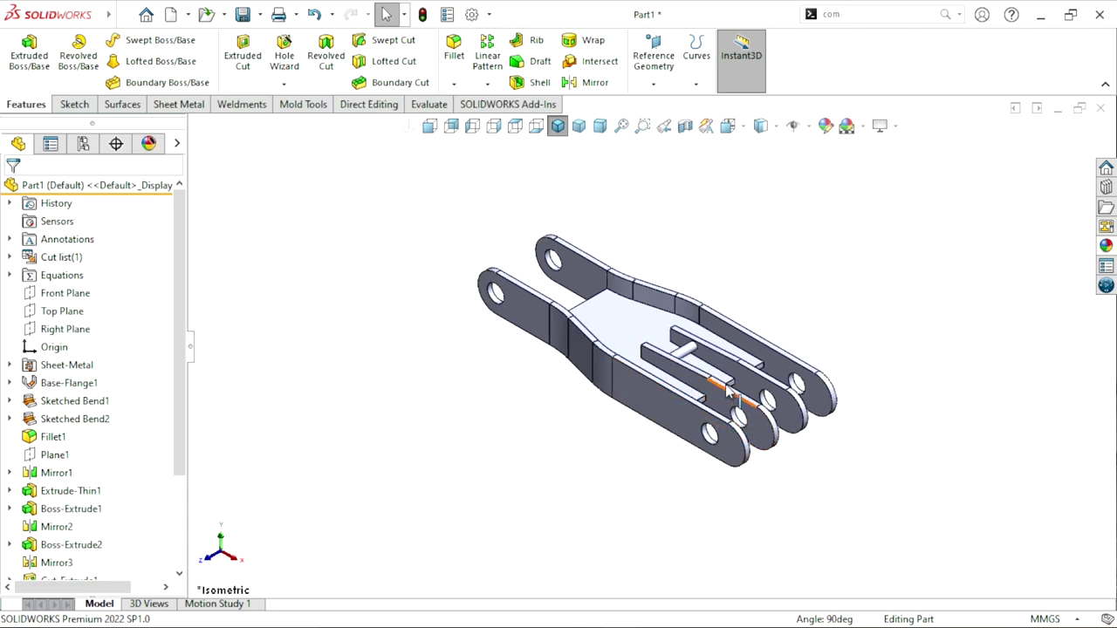
{"action": "scroll", "coordinate": [727, 390], "scroll_direction": "down", "scroll_amount": 2}
{"action": "left_click", "coordinate": [731, 502]}
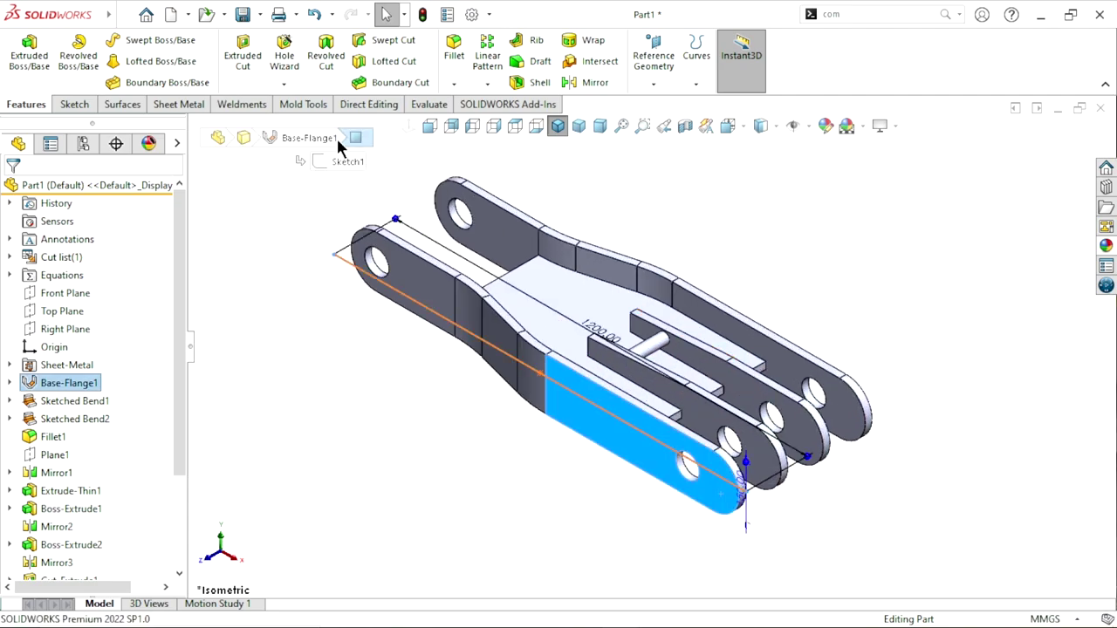
{"action": "left_click", "coordinate": [284, 57]}
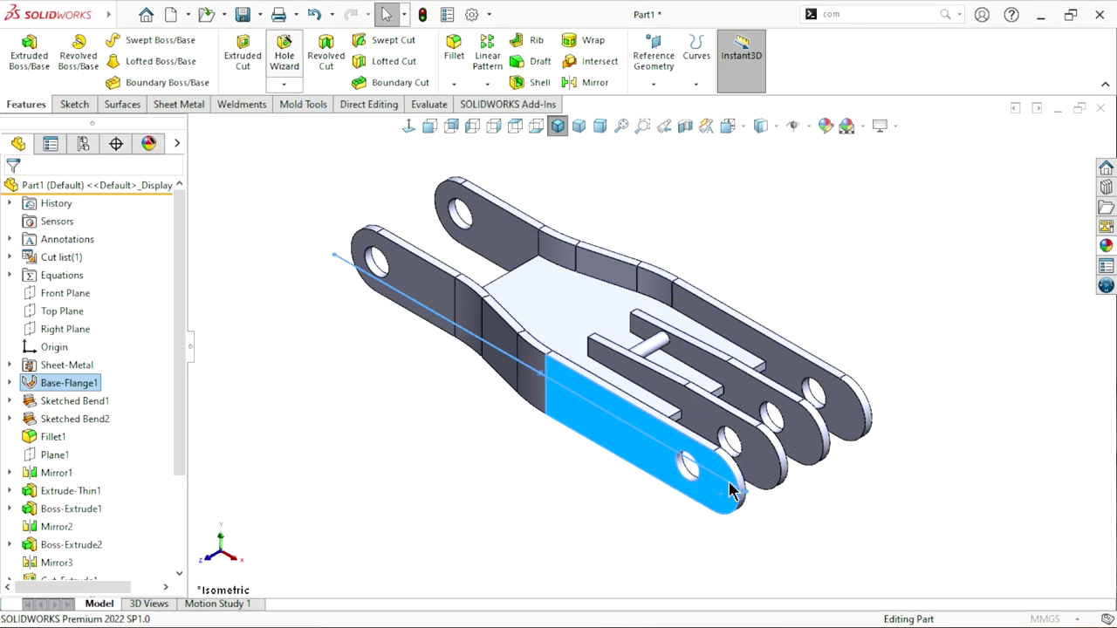
{"action": "left_click", "coordinate": [656, 320]}
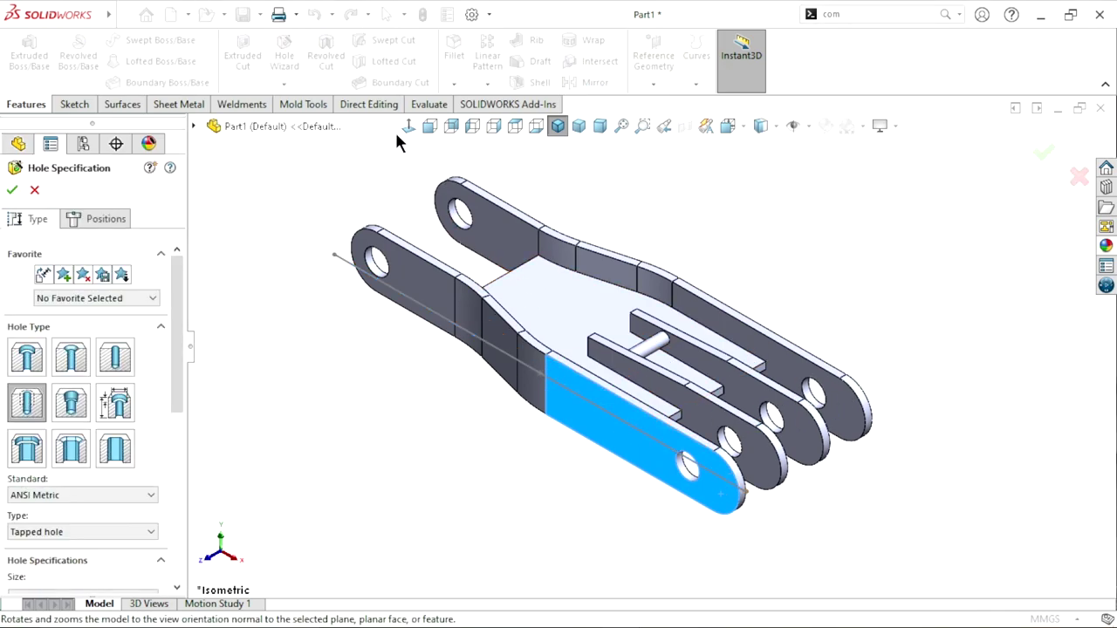
{"action": "left_click", "coordinate": [402, 125]}
{"action": "scroll", "coordinate": [792, 384], "scroll_direction": "down", "scroll_amount": 3}
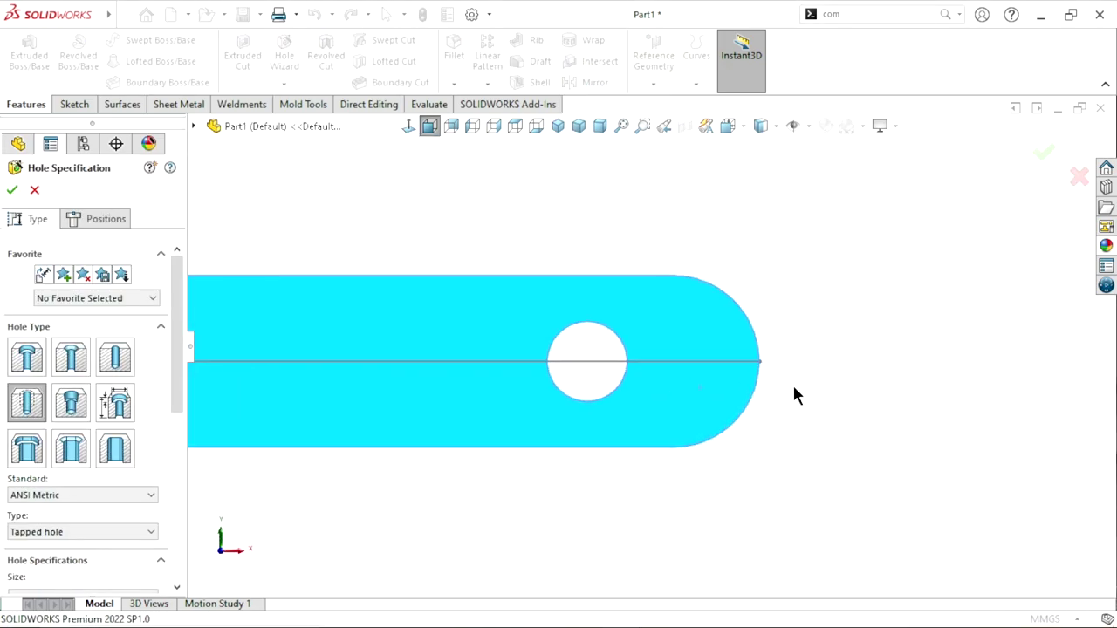
{"action": "scroll", "coordinate": [790, 383], "scroll_direction": "down", "scroll_amount": 1}
{"action": "scroll", "coordinate": [663, 428], "scroll_direction": "up", "scroll_amount": 1}
{"action": "scroll", "coordinate": [506, 382], "scroll_direction": "down", "scroll_amount": 1}
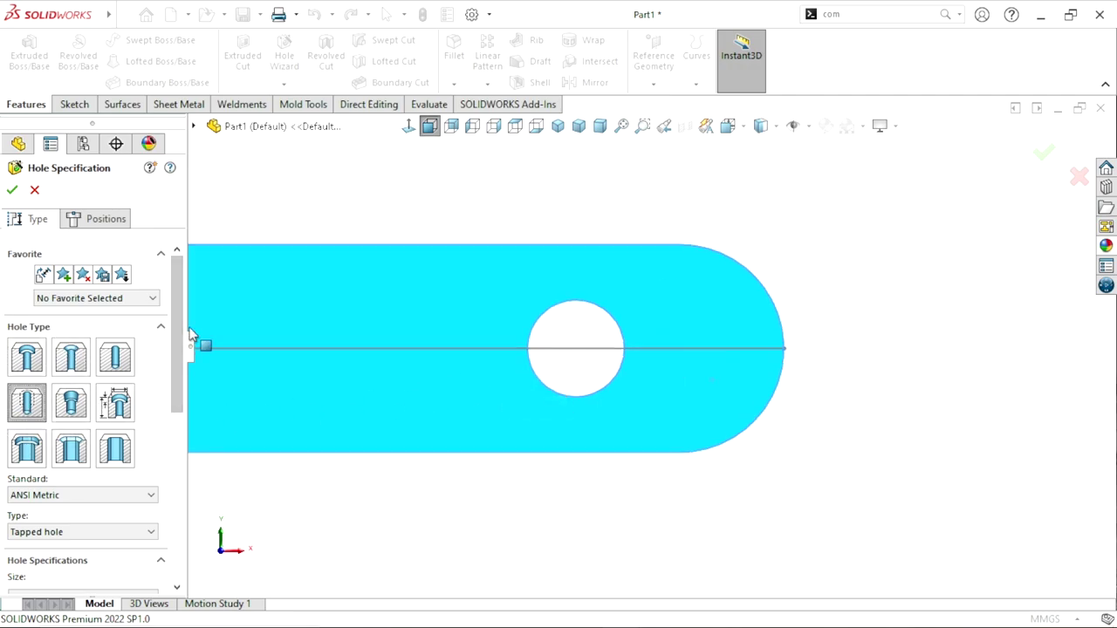
Step: Set the hole to an ANSI Metric Tapped hole of size M12x1.75
{"action": "left_click_drag", "start_coordinate": [178, 337], "coordinate": [174, 411]}
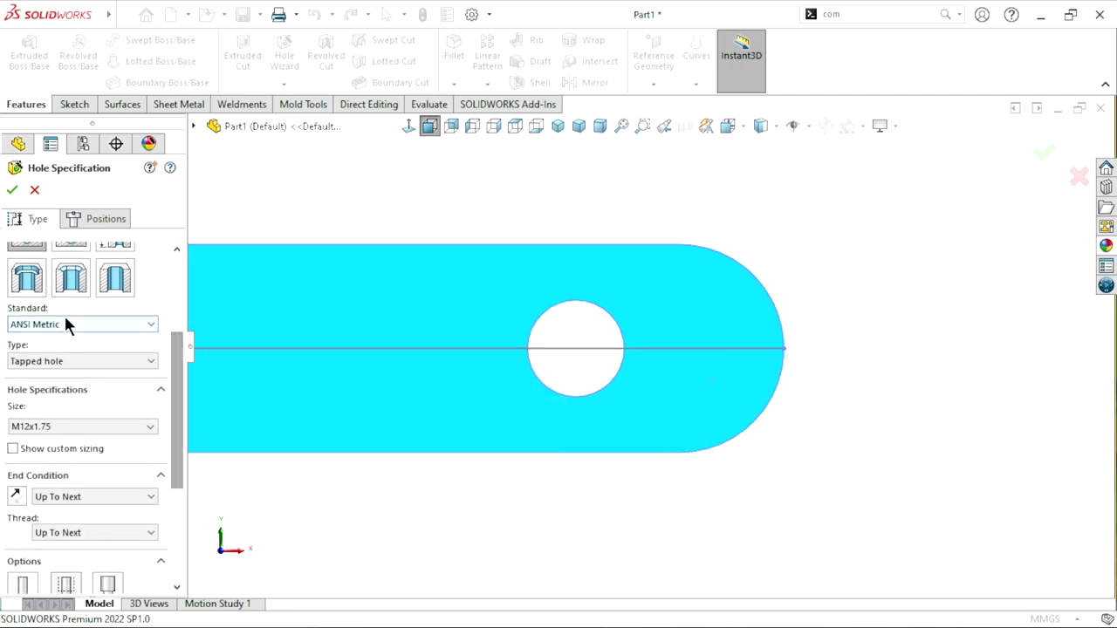
{"action": "left_click", "coordinate": [75, 363]}
{"action": "left_click", "coordinate": [68, 400]}
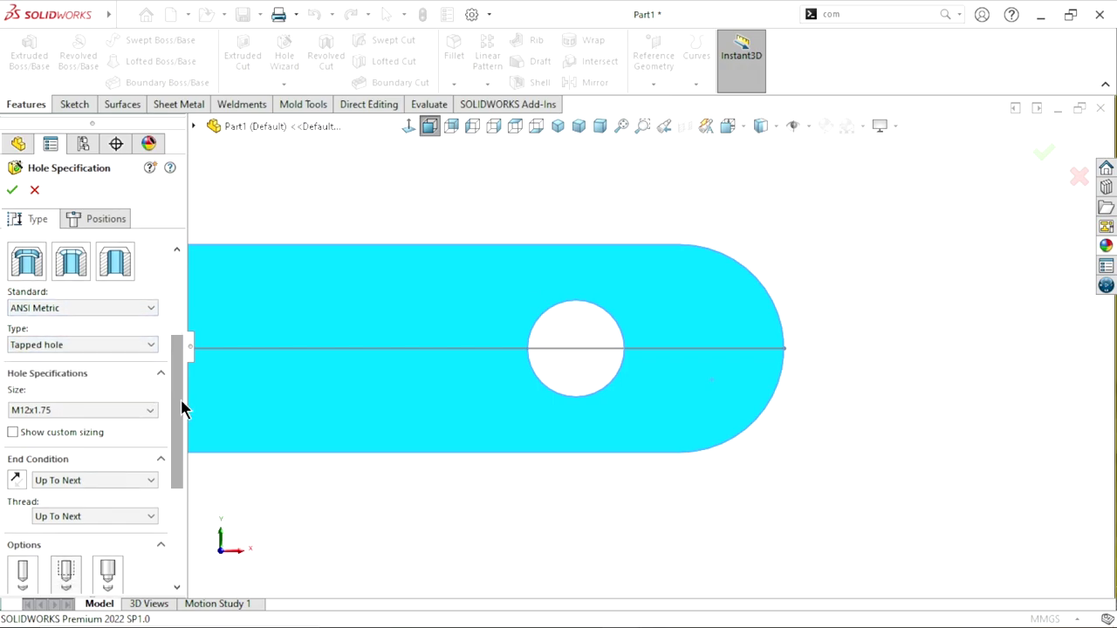
{"action": "scroll", "coordinate": [181, 402], "scroll_direction": "down", "scroll_amount": 2}
{"action": "left_click", "coordinate": [83, 377]}
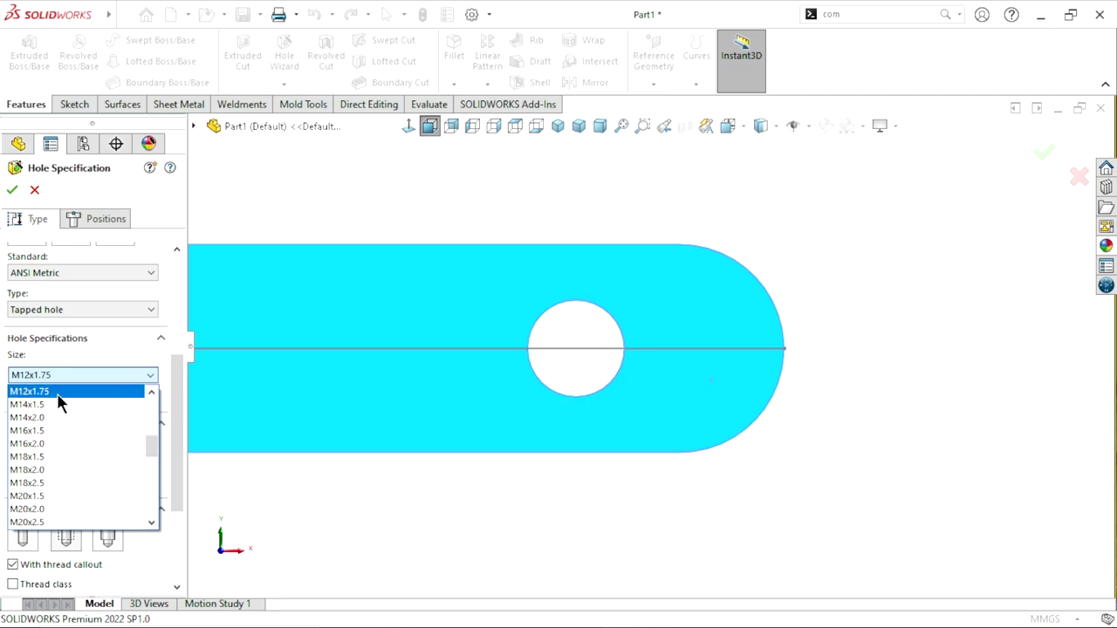
{"action": "left_click", "coordinate": [59, 394]}
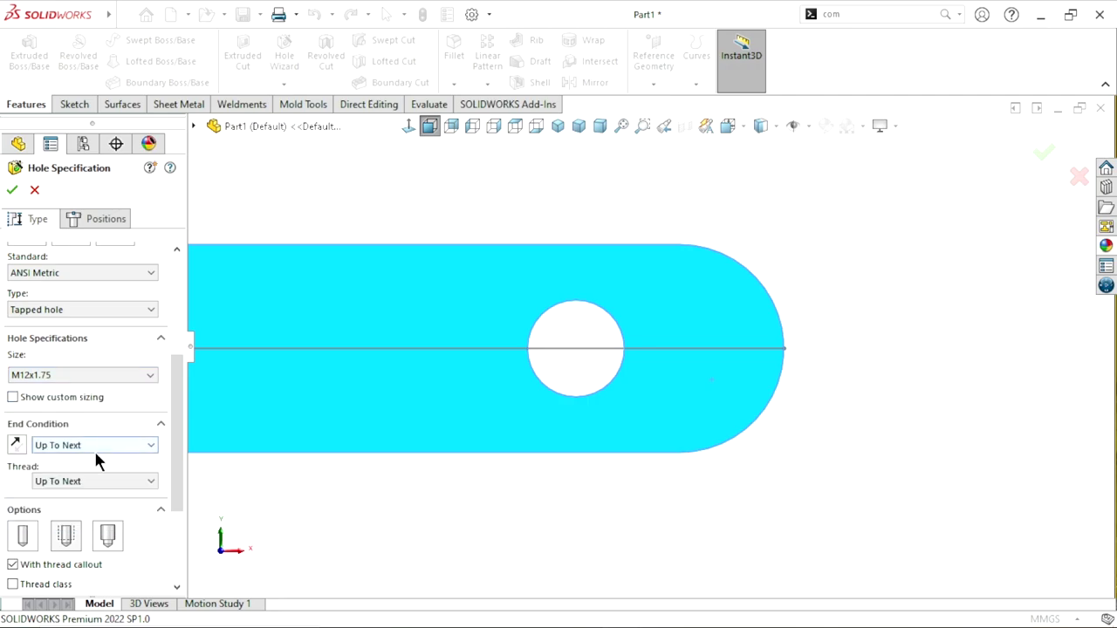
Step: Place two hole points on the prong face, one above and one below the hole
{"action": "left_click", "coordinate": [101, 219]}
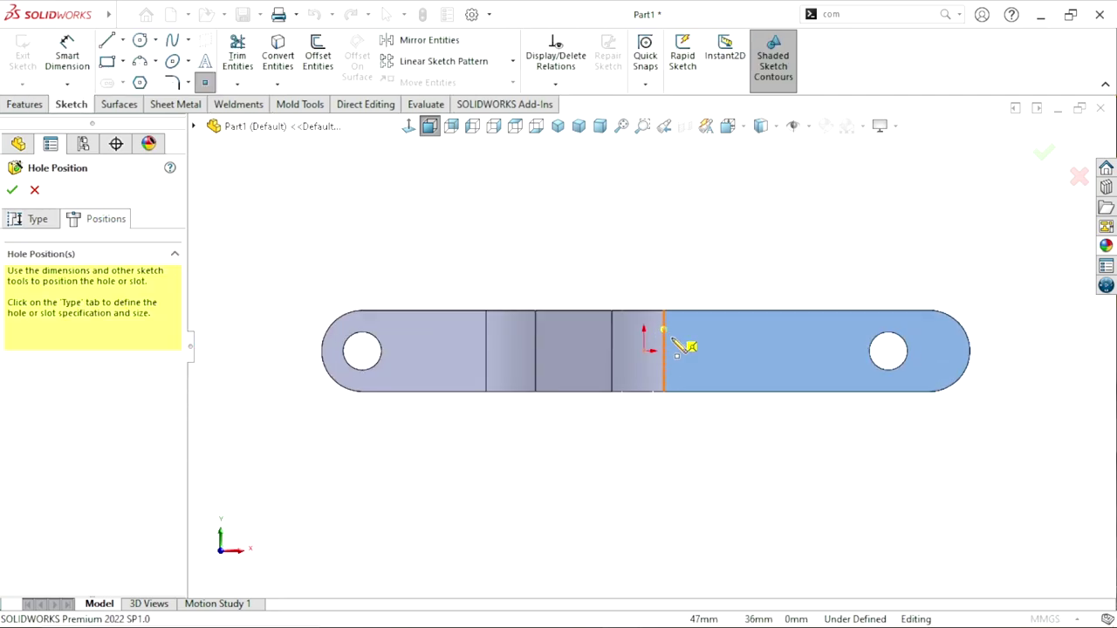
{"action": "scroll", "coordinate": [1036, 361], "scroll_direction": "down", "scroll_amount": 4}
{"action": "scroll", "coordinate": [885, 362], "scroll_direction": "down", "scroll_amount": 2}
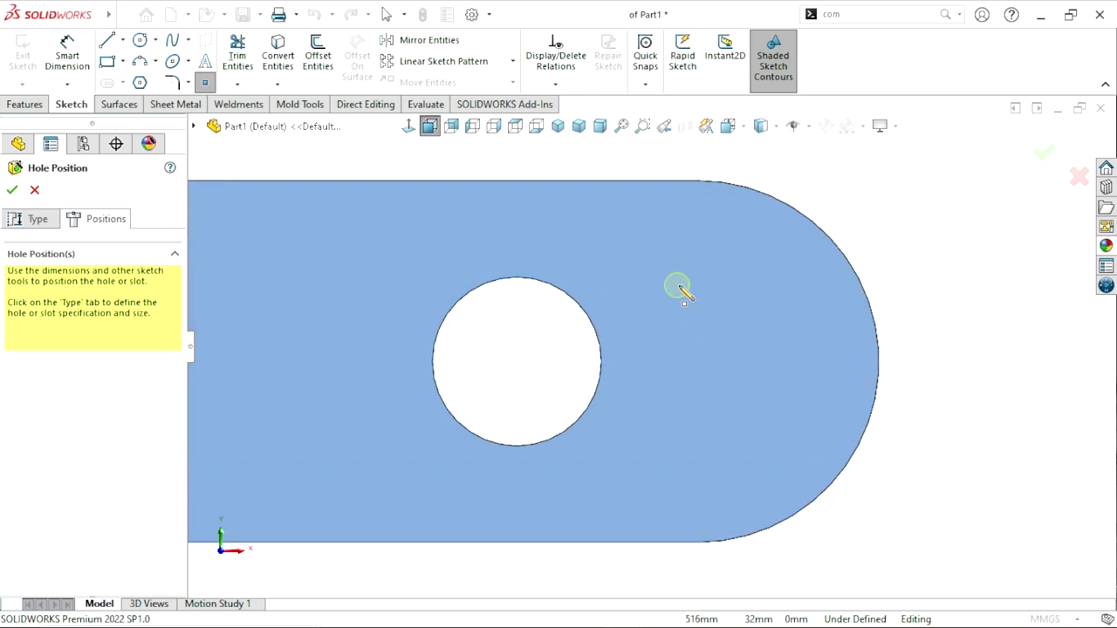
{"action": "left_click", "coordinate": [679, 287]}
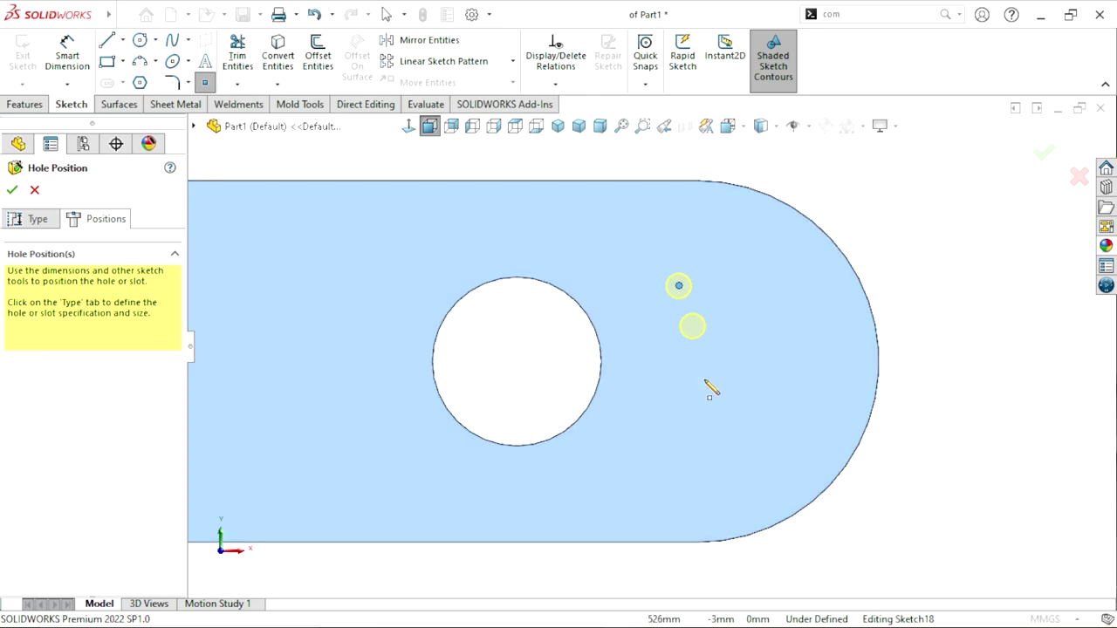
{"action": "left_click", "coordinate": [684, 443]}
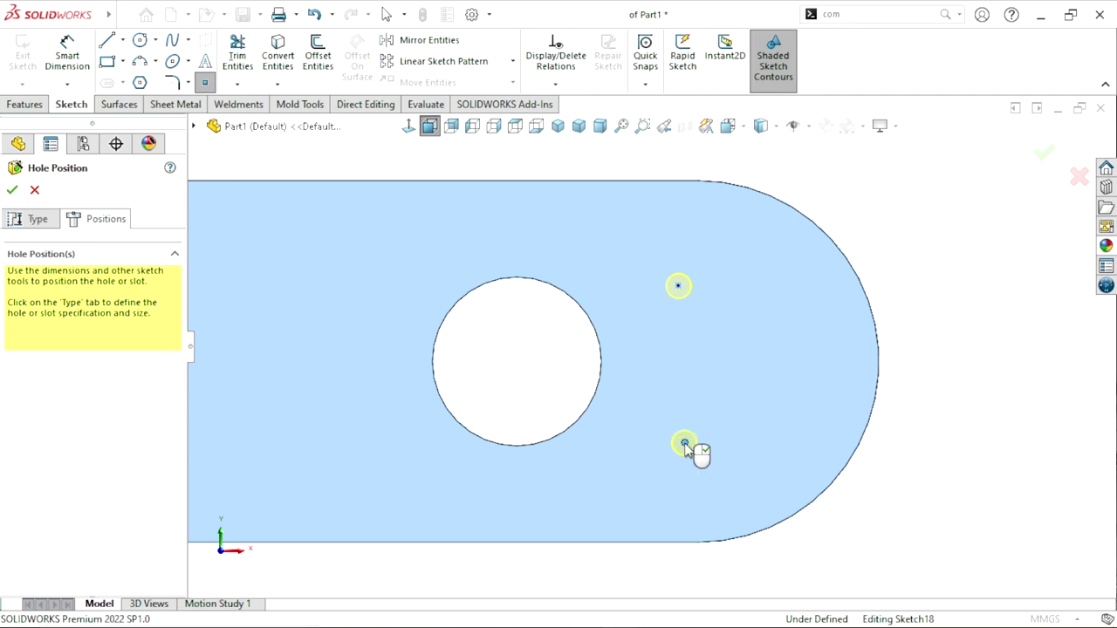
{"action": "right_click", "coordinate": [776, 387]}
{"action": "left_click", "coordinate": [807, 398]}
Step: Draw a construction centerline from the hole centre to the rounded tip edge
{"action": "scroll", "coordinate": [703, 441], "scroll_direction": "up", "scroll_amount": 2}
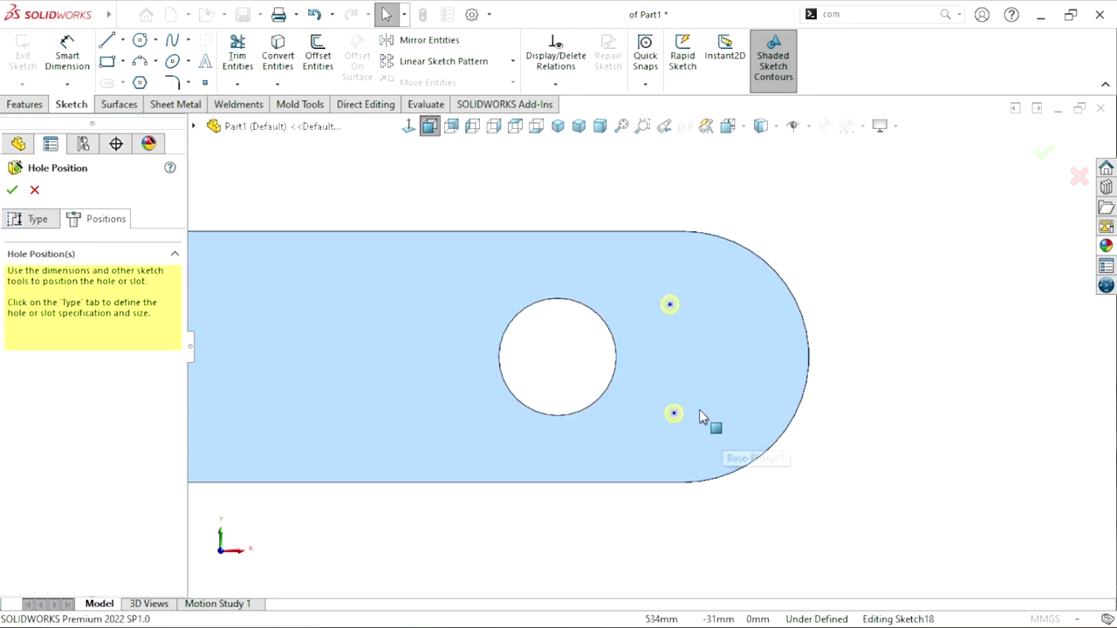
{"action": "left_click", "coordinate": [123, 40]}
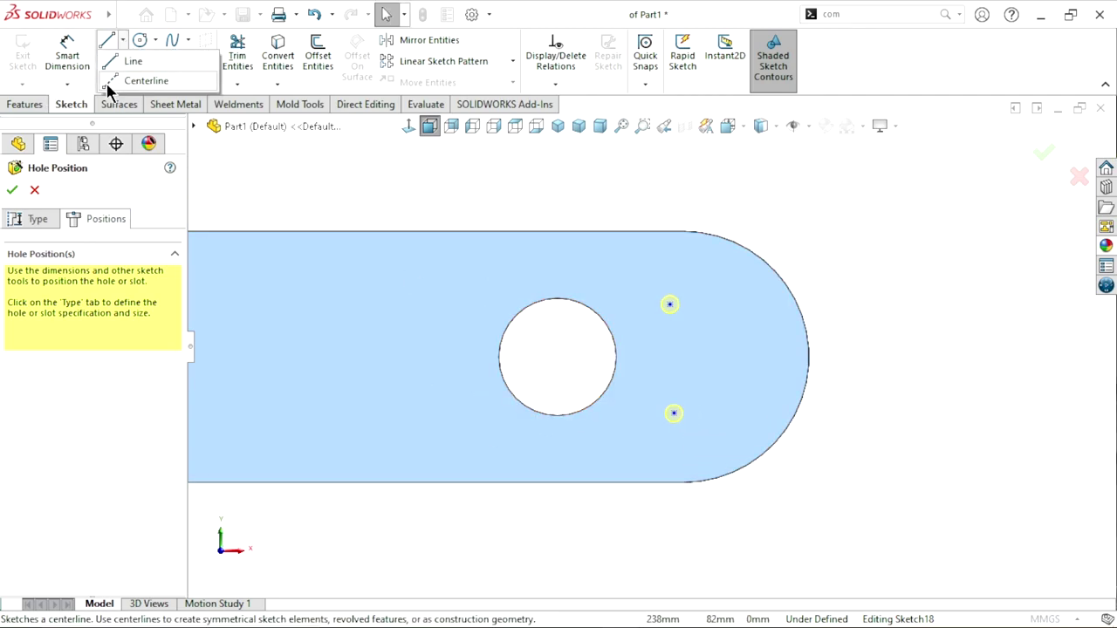
{"action": "left_click", "coordinate": [144, 79]}
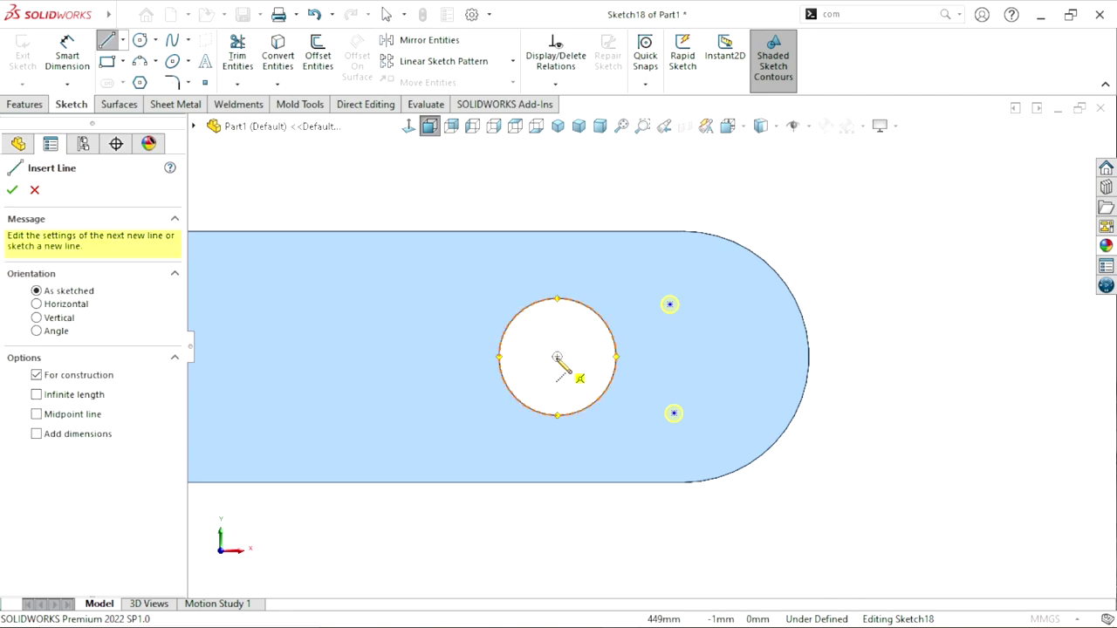
{"action": "left_click", "coordinate": [556, 356]}
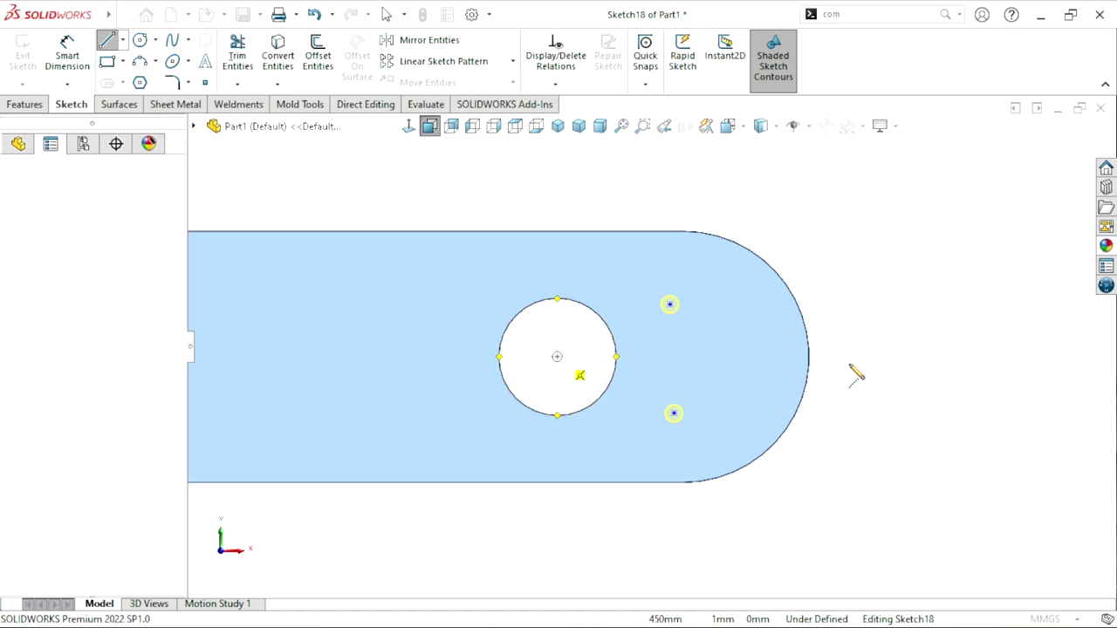
{"action": "left_click", "coordinate": [808, 356]}
{"action": "right_click", "coordinate": [878, 321]}
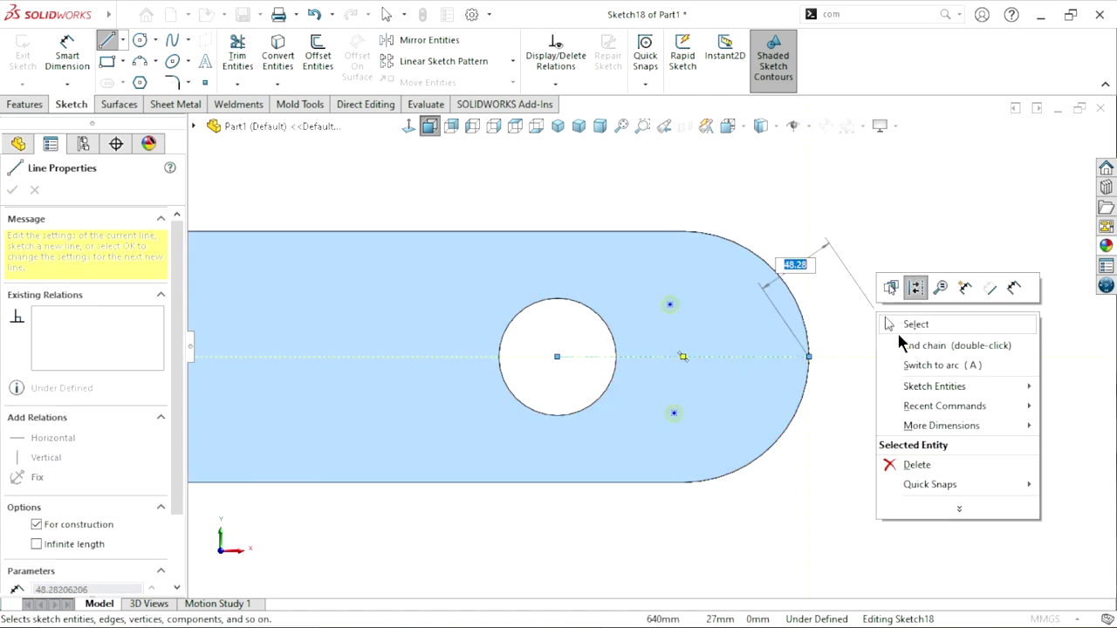
{"action": "left_click", "coordinate": [915, 325]}
Step: Make the two hole points symmetric about the centerline
{"action": "scroll", "coordinate": [788, 391], "scroll_direction": "up", "scroll_amount": 1}
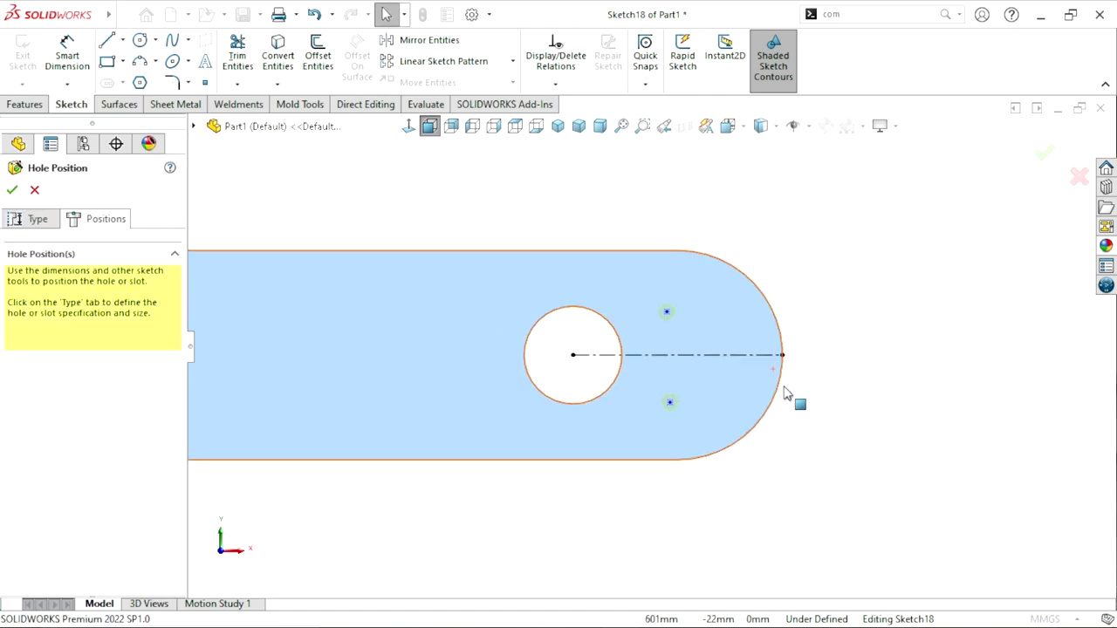
{"action": "scroll", "coordinate": [678, 400], "scroll_direction": "down", "scroll_amount": 2}
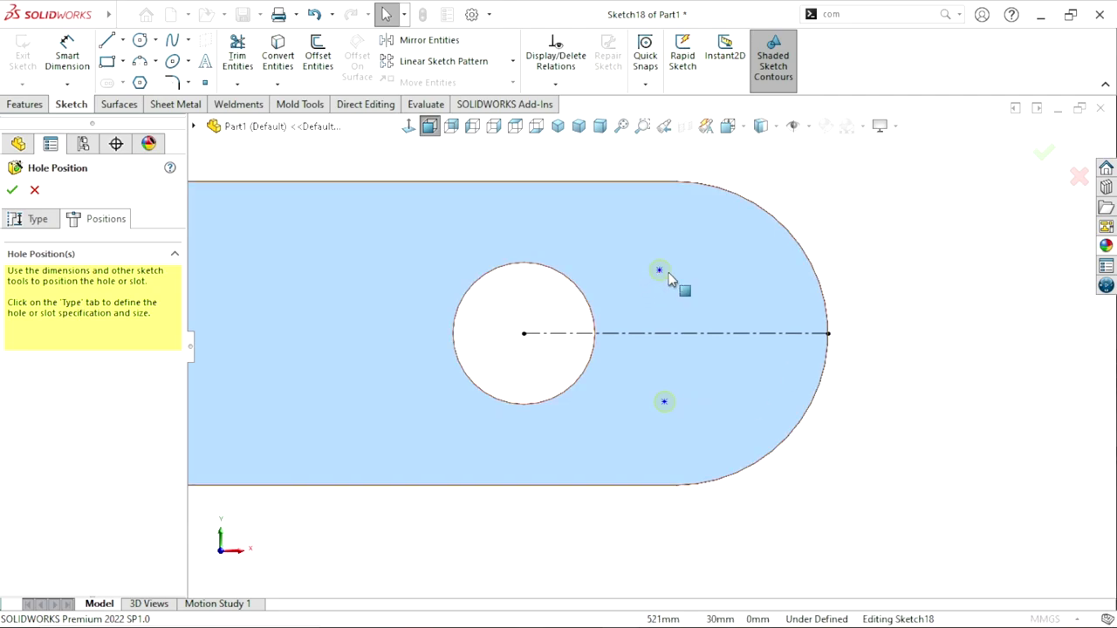
{"action": "left_click", "coordinate": [664, 402]}
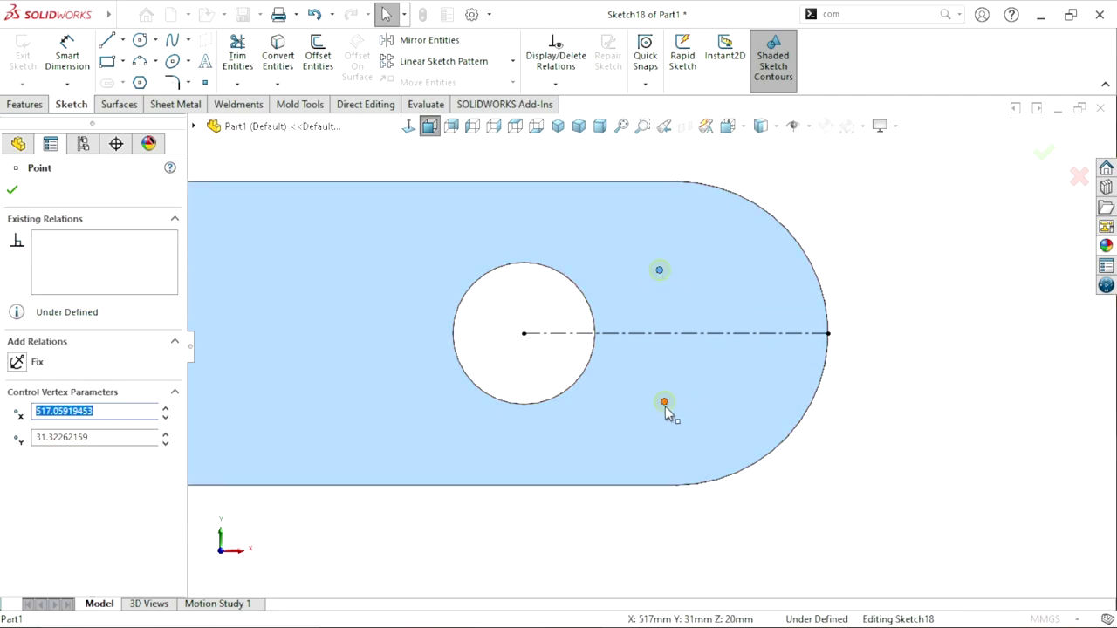
{"action": "left_click", "coordinate": [678, 334], "text": "ctrl"}
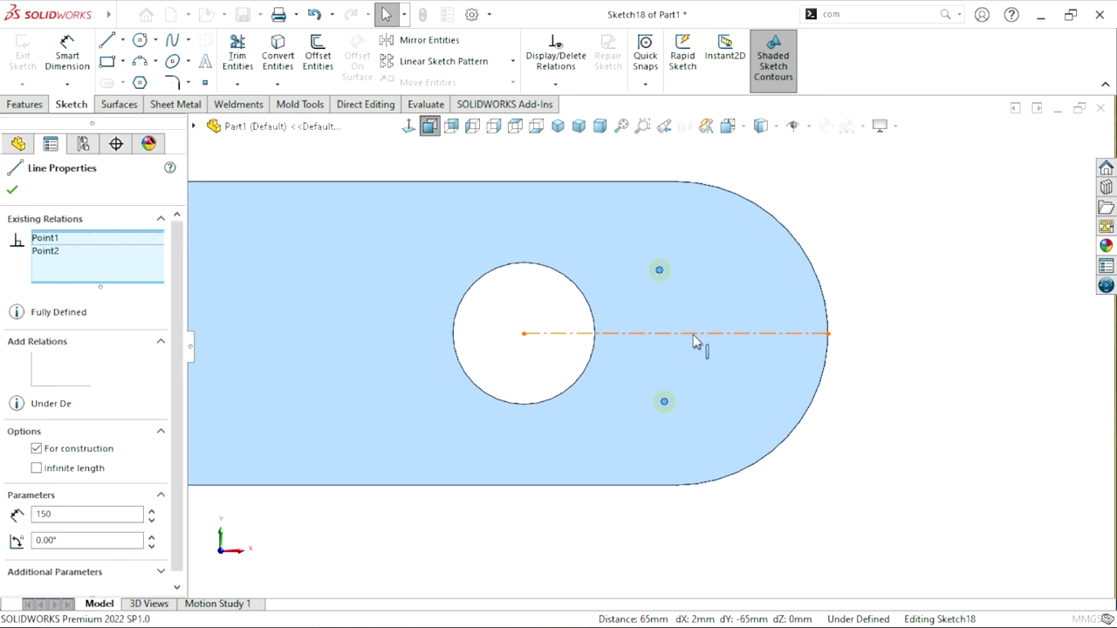
{"action": "left_click", "coordinate": [729, 281]}
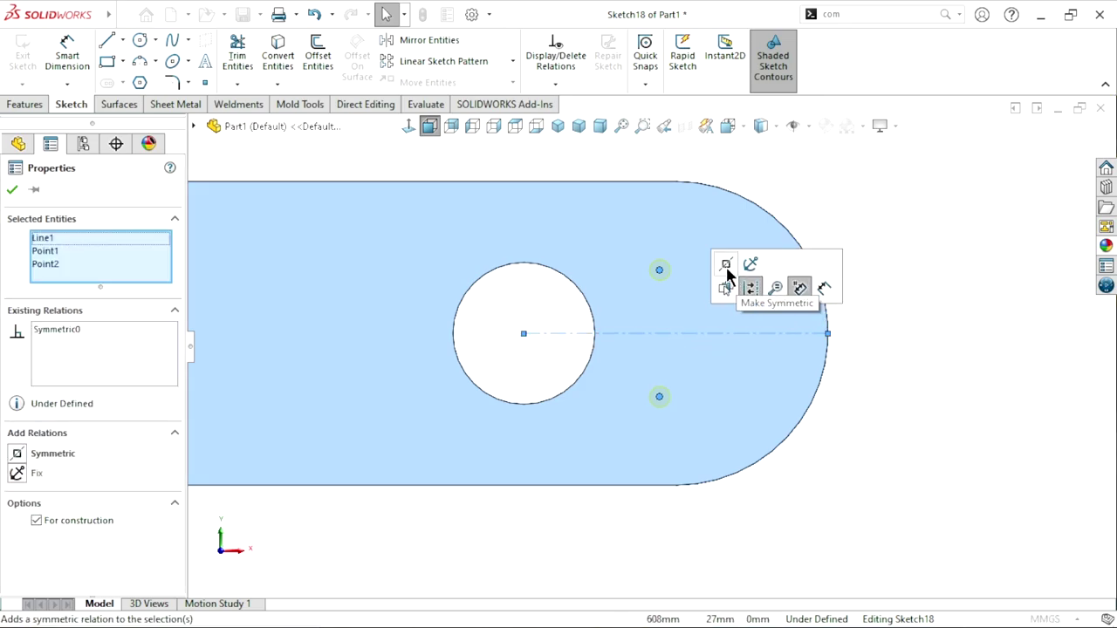
{"action": "left_click", "coordinate": [905, 466]}
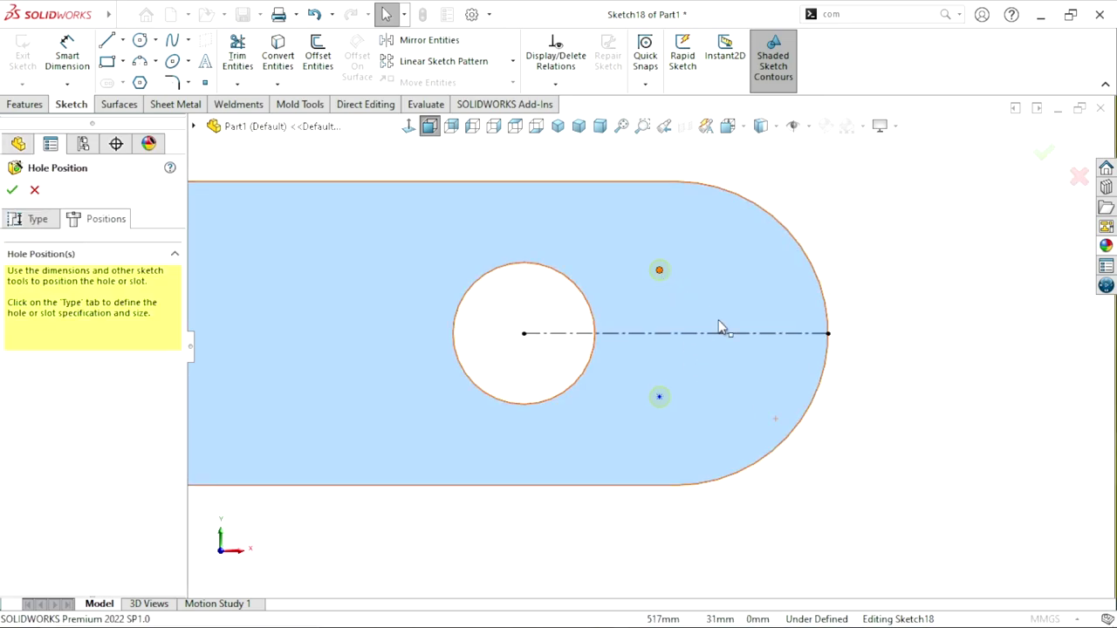
{"action": "left_click", "coordinate": [661, 399]}
Step: Align the two hole points vertically and place them 55 from the large hole centre
{"action": "left_click", "coordinate": [659, 270], "text": "ctrl"}
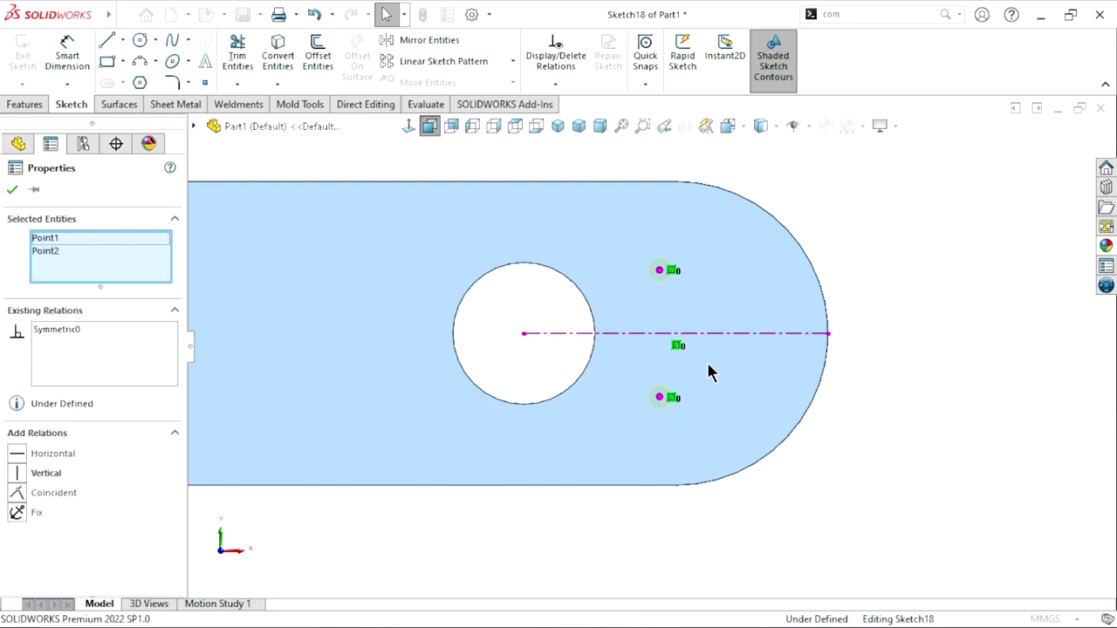
{"action": "left_click", "coordinate": [738, 319]}
{"action": "left_click", "coordinate": [929, 451]}
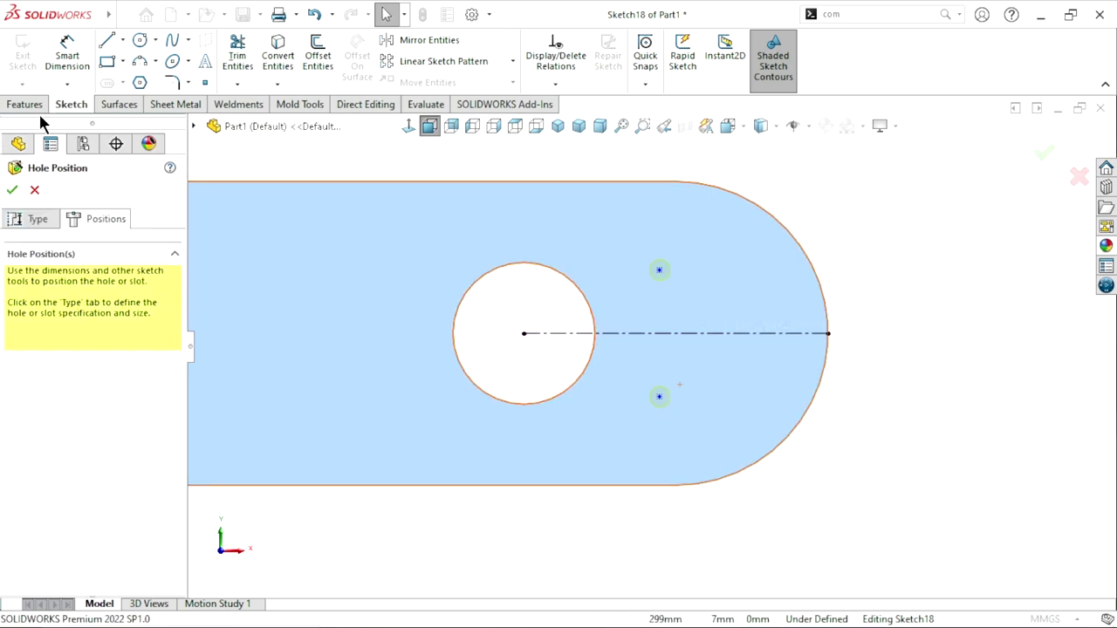
{"action": "left_click", "coordinate": [67, 55]}
{"action": "left_click", "coordinate": [523, 334]}
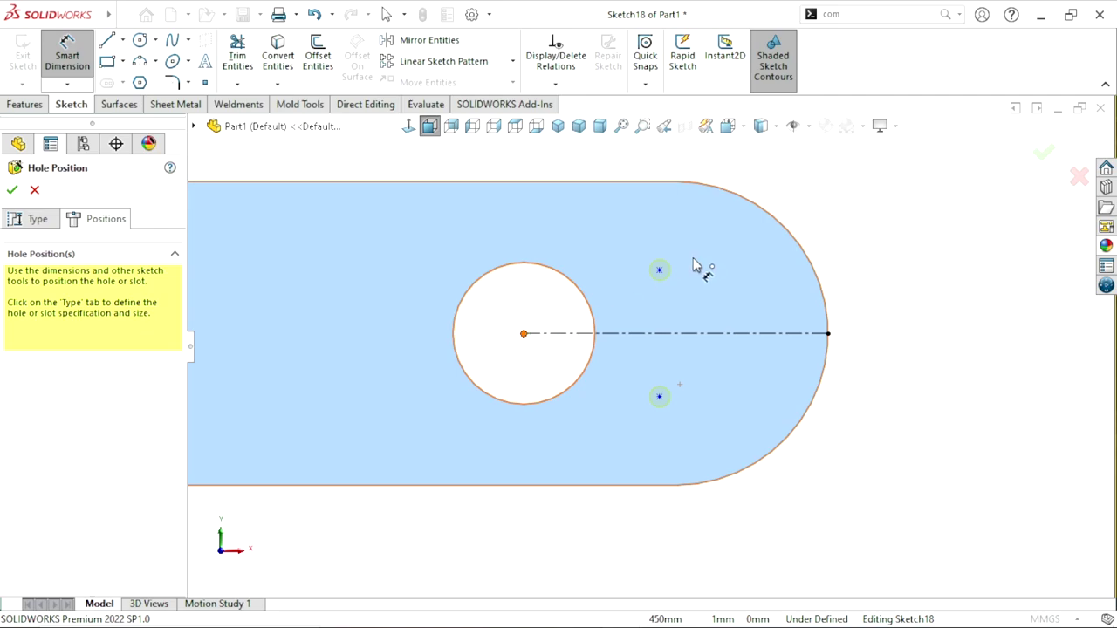
{"action": "left_click", "coordinate": [659, 270]}
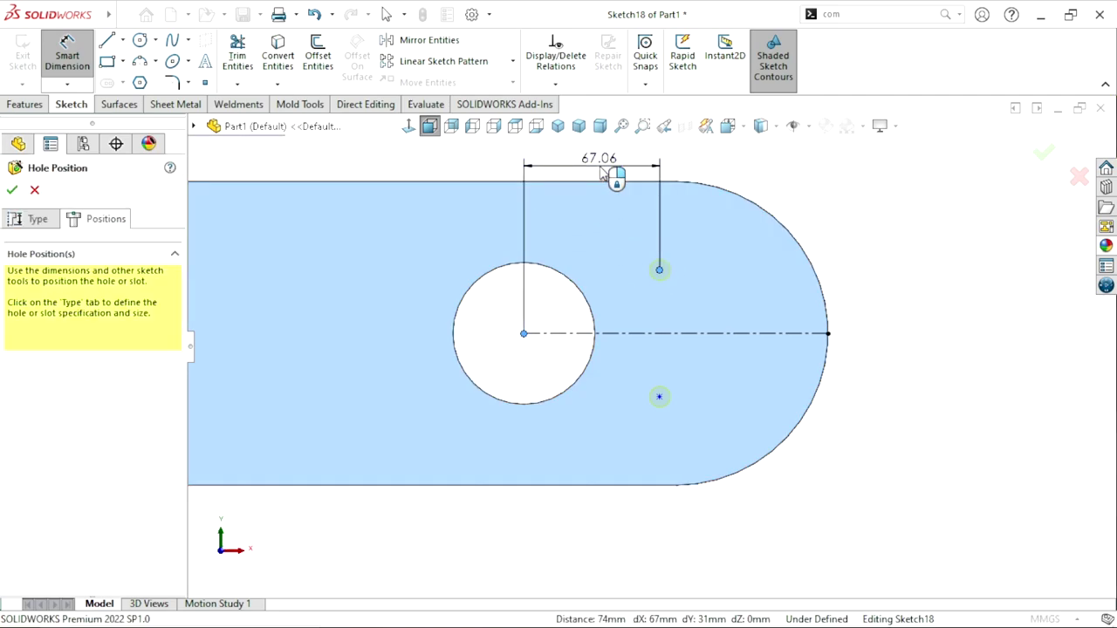
{"action": "left_click", "coordinate": [601, 174]}
{"action": "type", "text": "55"}
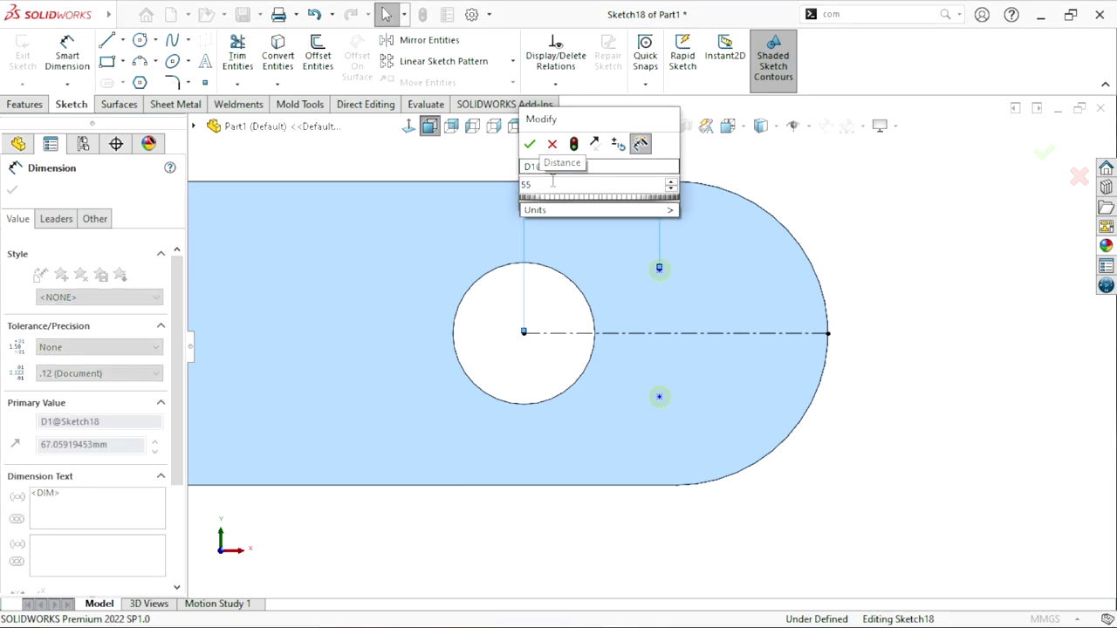
{"action": "left_click", "coordinate": [530, 144]}
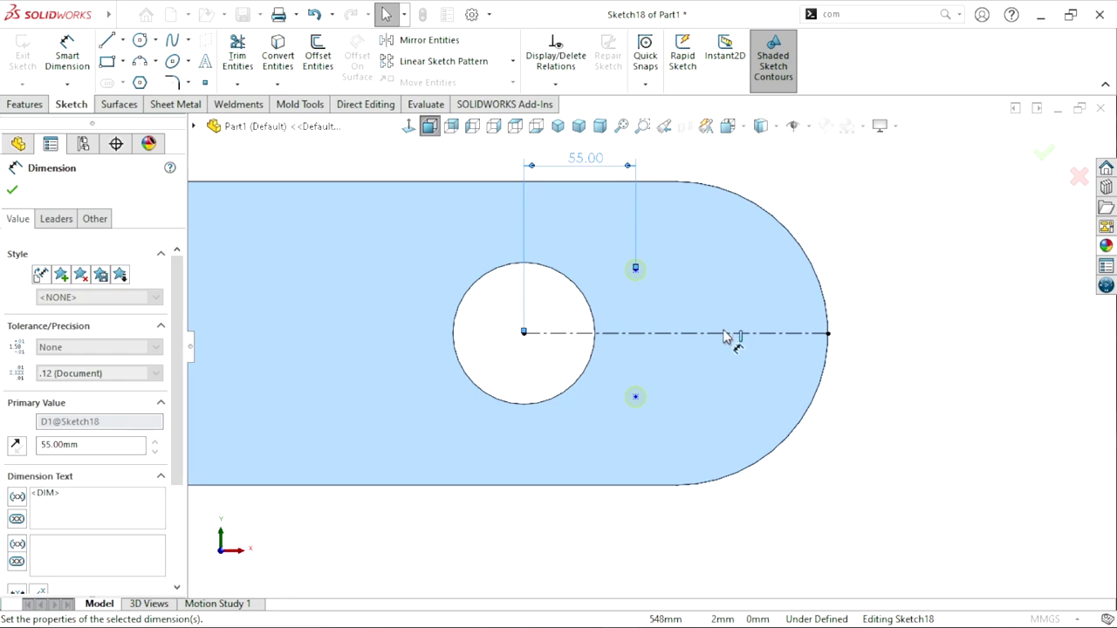
Step: Space the two hole points 65 apart and finish the tapped-hole feature
{"action": "left_click", "coordinate": [636, 270]}
{"action": "left_click", "coordinate": [635, 397]}
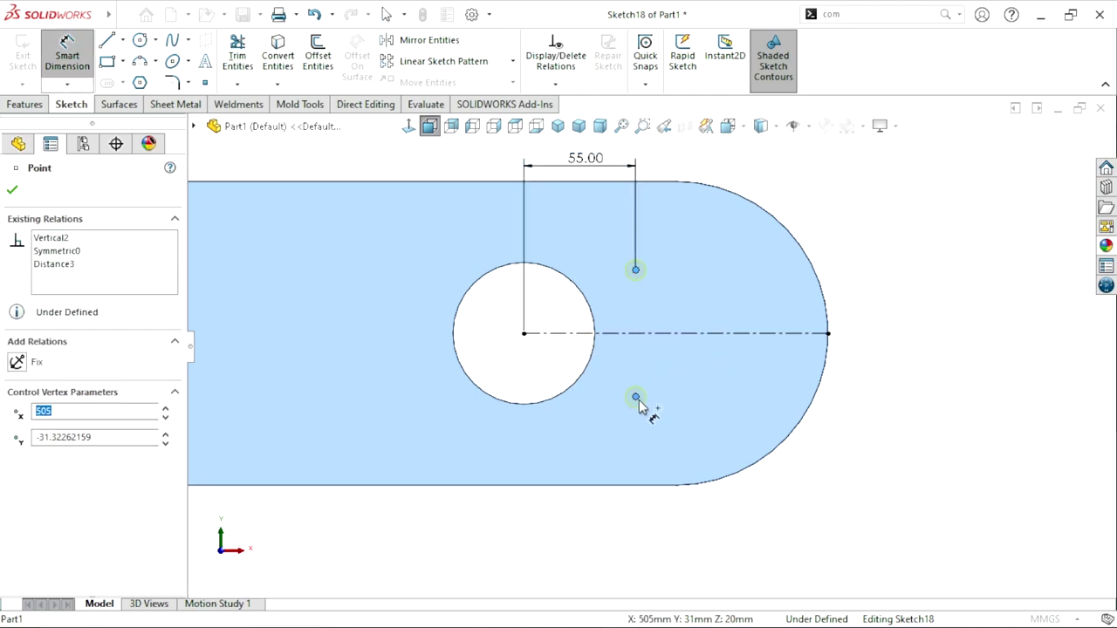
{"action": "left_click", "coordinate": [714, 317]}
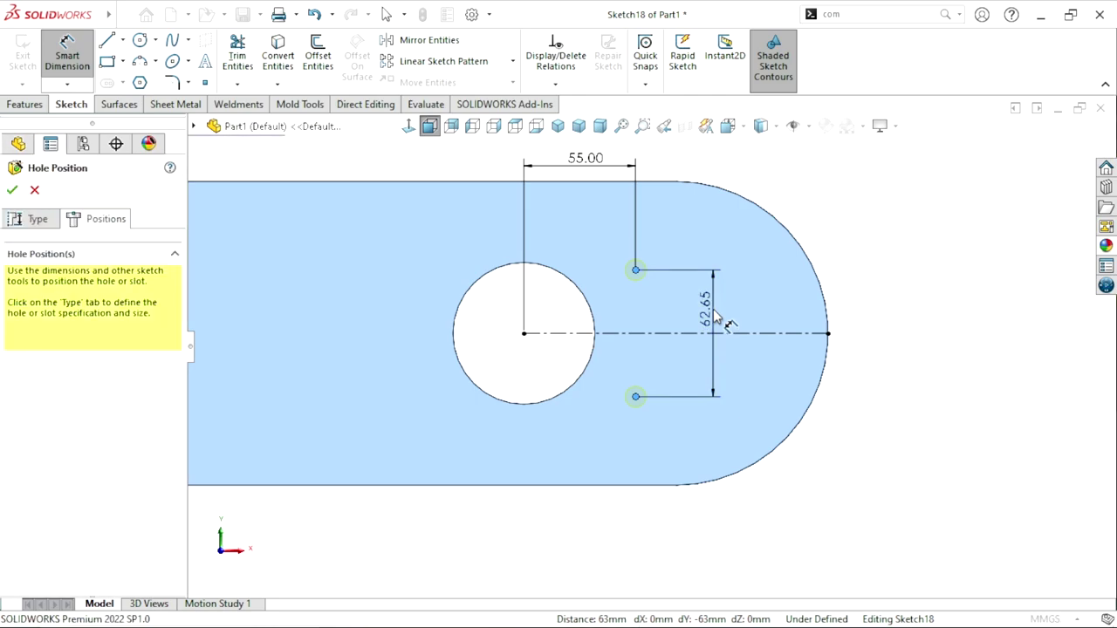
{"action": "type", "text": "65"}
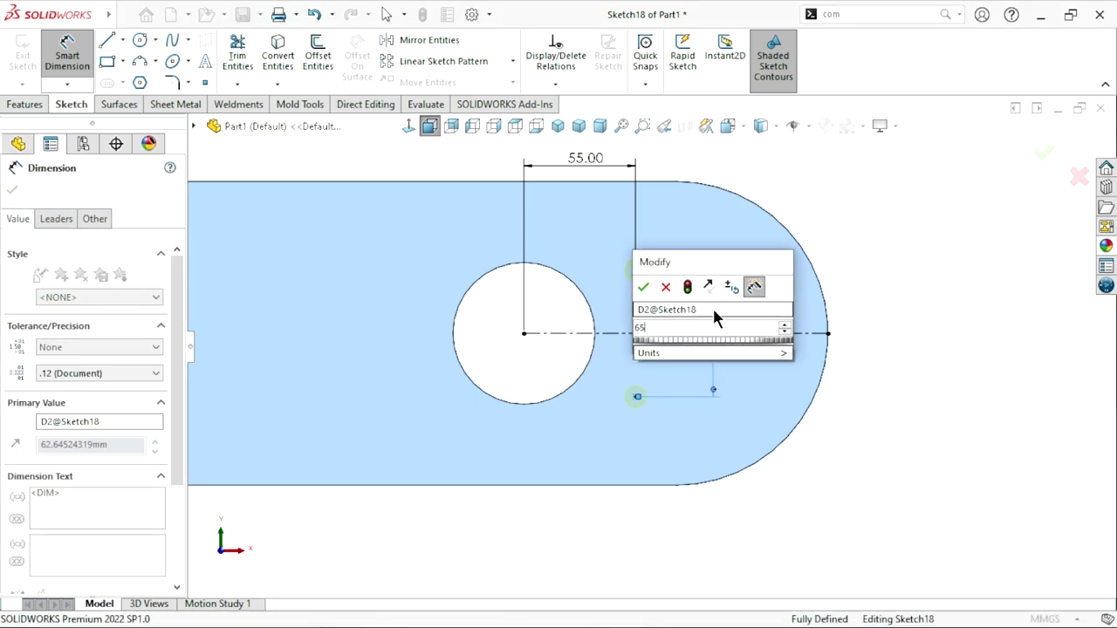
{"action": "key", "text": "Return"}
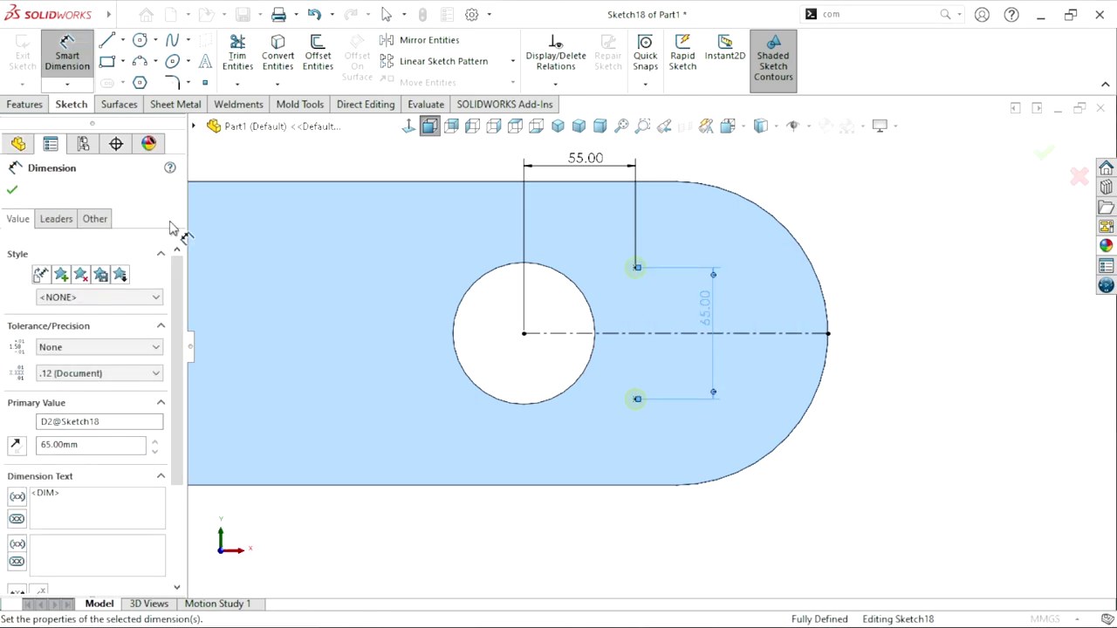
{"action": "left_click", "coordinate": [12, 190]}
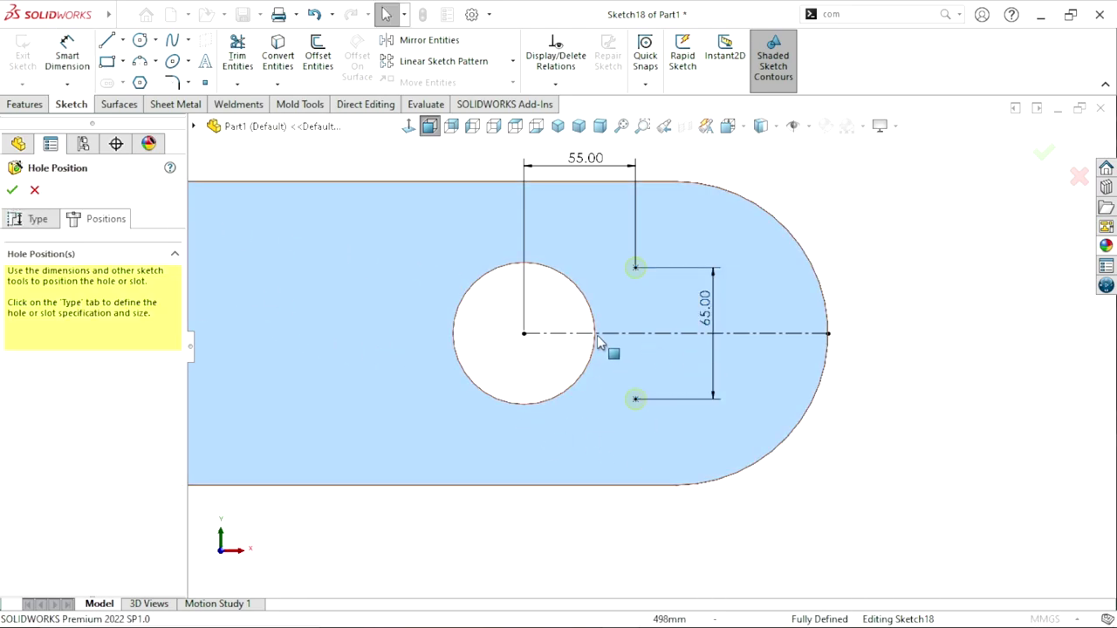
{"action": "left_click", "coordinate": [12, 192]}
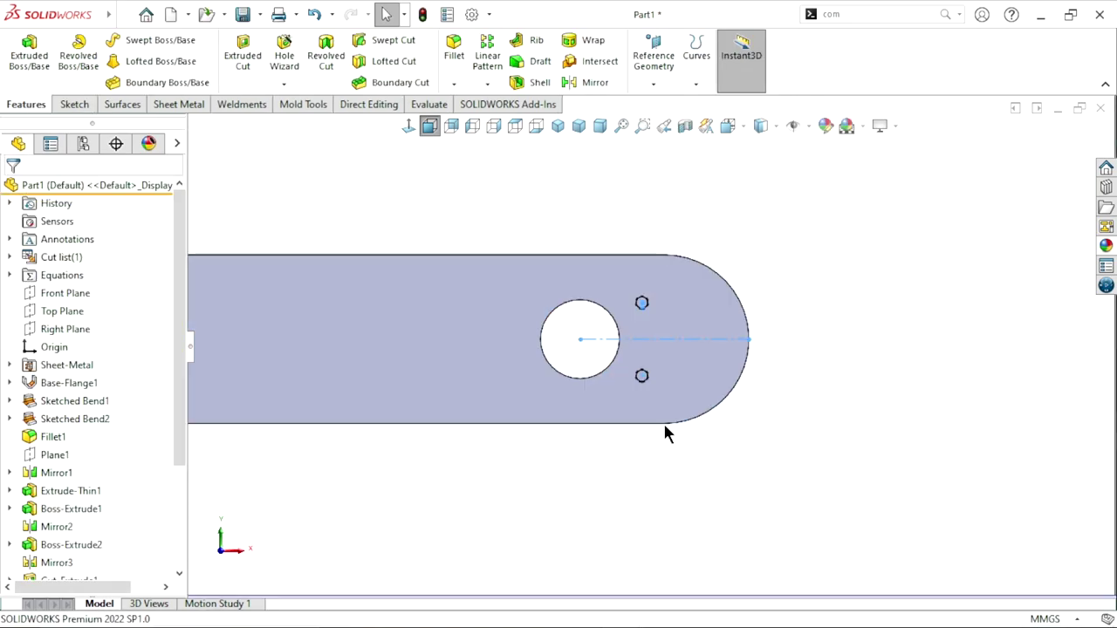
Step: Switch to the isometric view (Ctrl+7) and zoom in on the prong
{"action": "key", "text": "ctrl+7"}
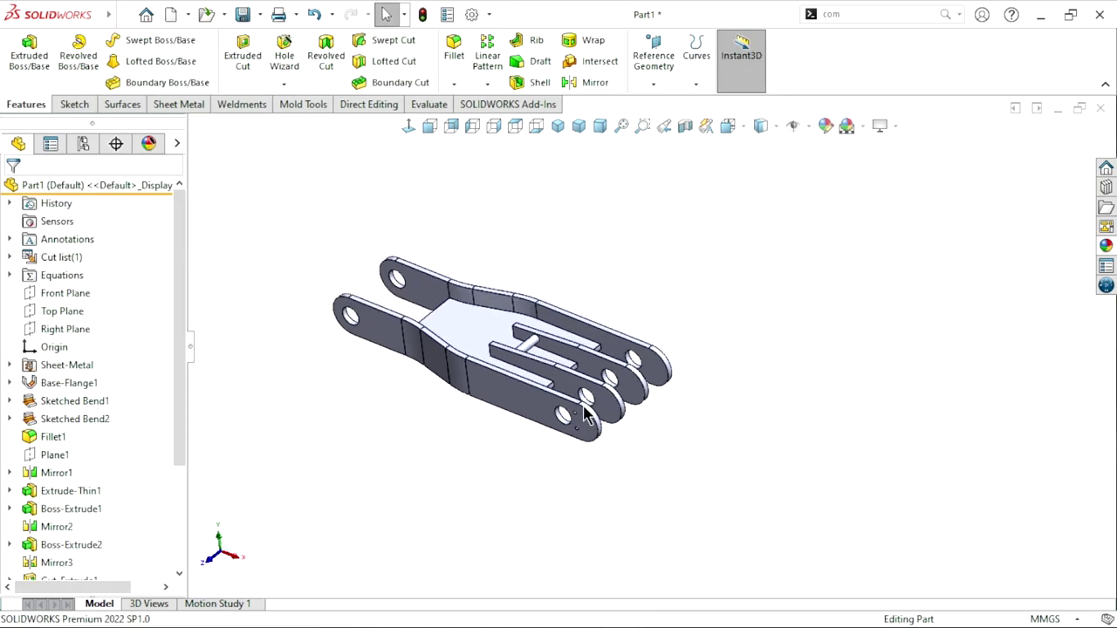
{"action": "scroll", "coordinate": [585, 416], "scroll_direction": "down", "scroll_amount": 3}
{"action": "scroll", "coordinate": [616, 399], "scroll_direction": "down", "scroll_amount": 2}
{"action": "scroll", "coordinate": [596, 449], "scroll_direction": "up", "scroll_amount": 3}
{"action": "scroll", "coordinate": [586, 461], "scroll_direction": "up", "scroll_amount": 2}
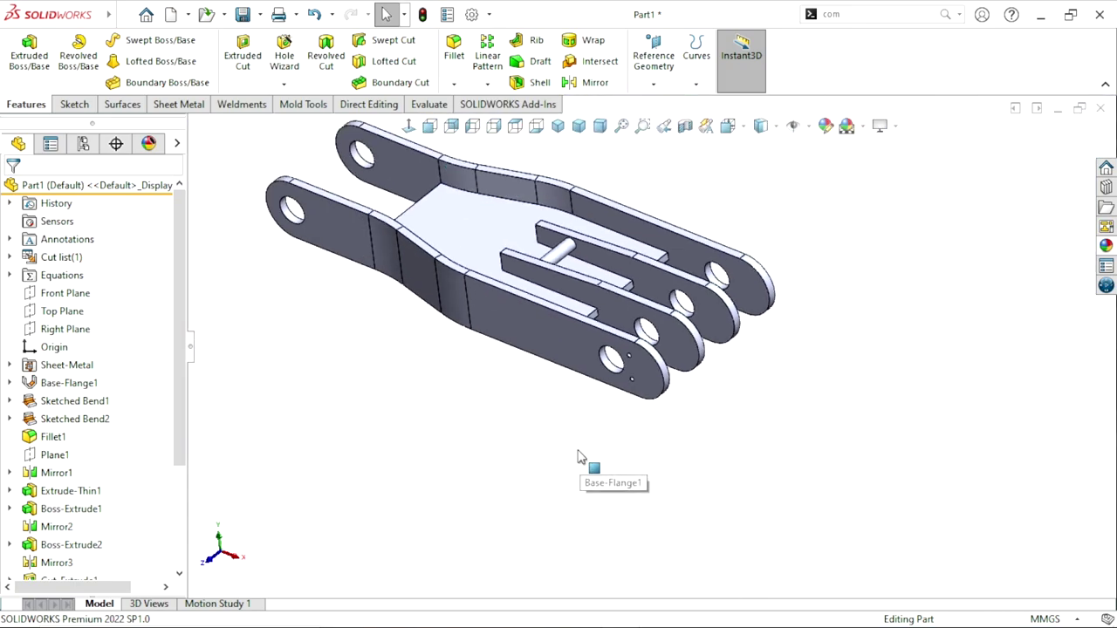
{"action": "scroll", "coordinate": [558, 248], "scroll_direction": "down", "scroll_amount": 2}
{"action": "scroll", "coordinate": [558, 249], "scroll_direction": "down", "scroll_amount": 2}
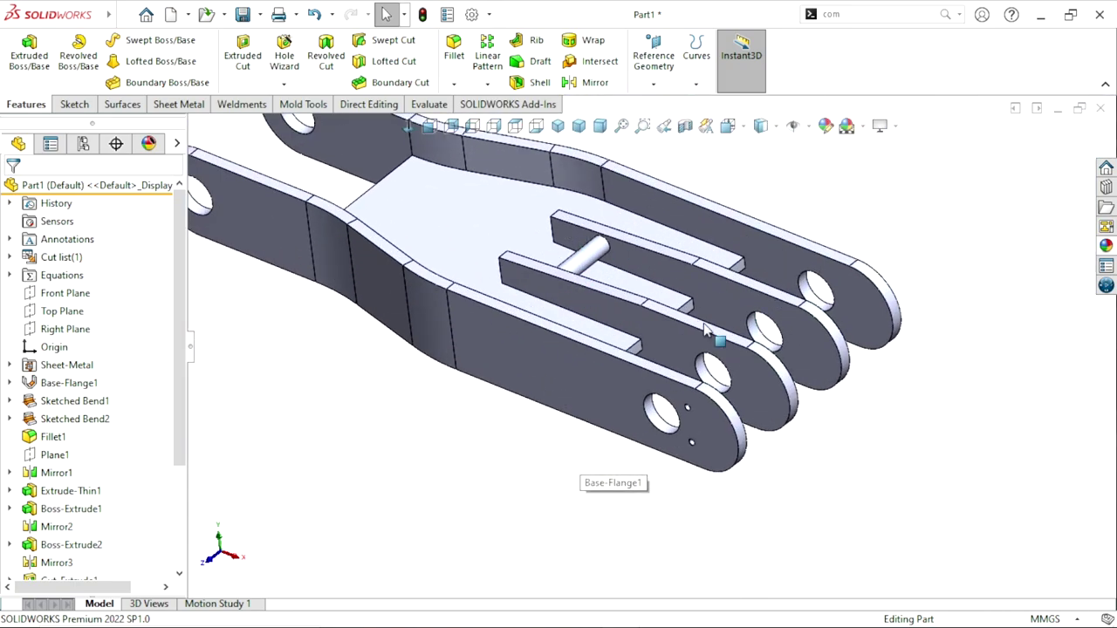
Step: Briefly open and close file properties, then bring up the System Options dialog
{"action": "left_click", "coordinate": [459, 14]}
{"action": "left_click", "coordinate": [691, 41]}
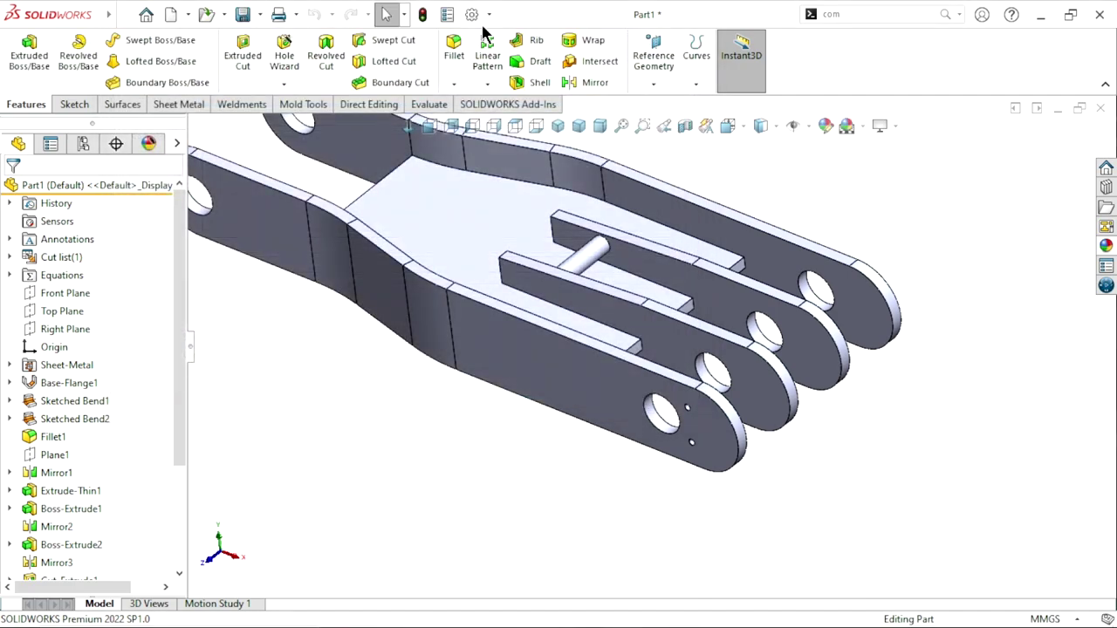
{"action": "left_click", "coordinate": [472, 14]}
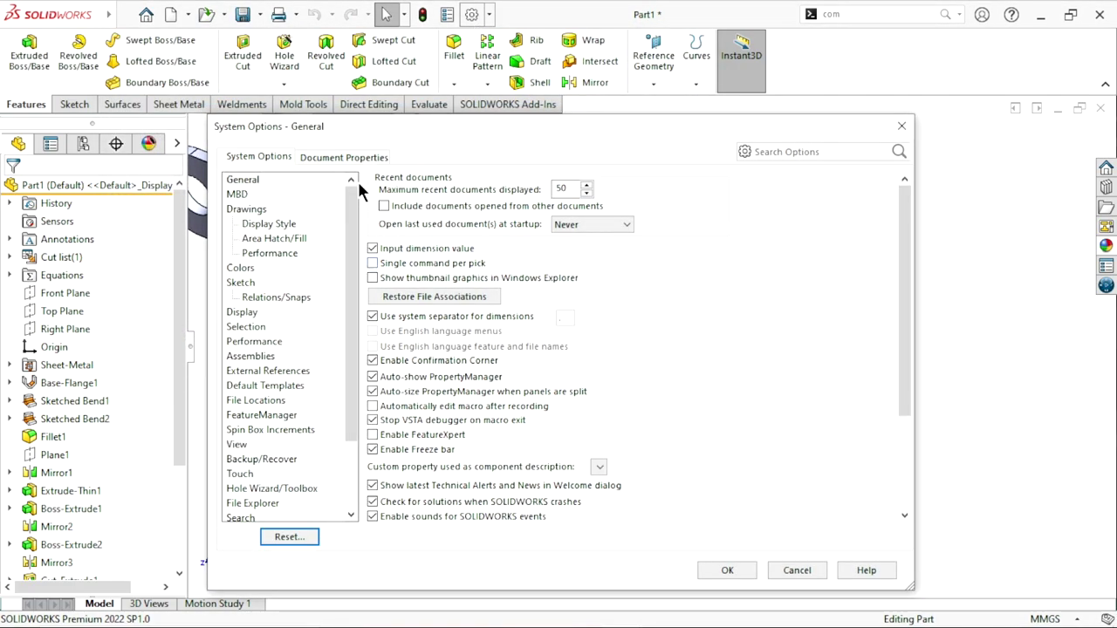
Step: Enable Shaded cosmetic threads under Document Properties > Detailing and confirm with OK
{"action": "left_click", "coordinate": [341, 158]}
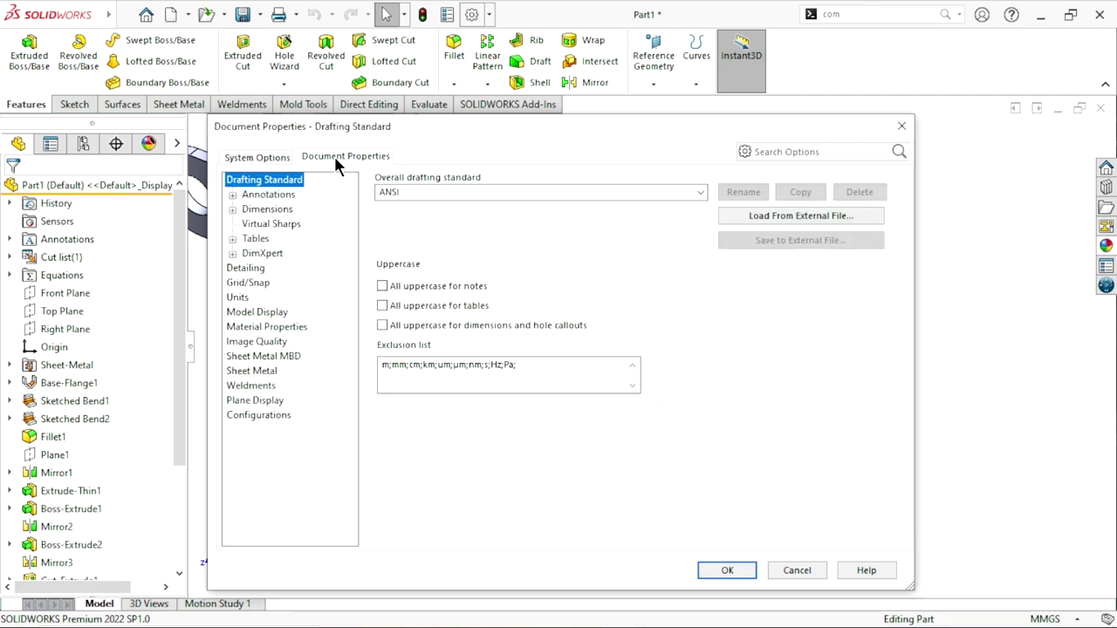
{"action": "left_click", "coordinate": [246, 268]}
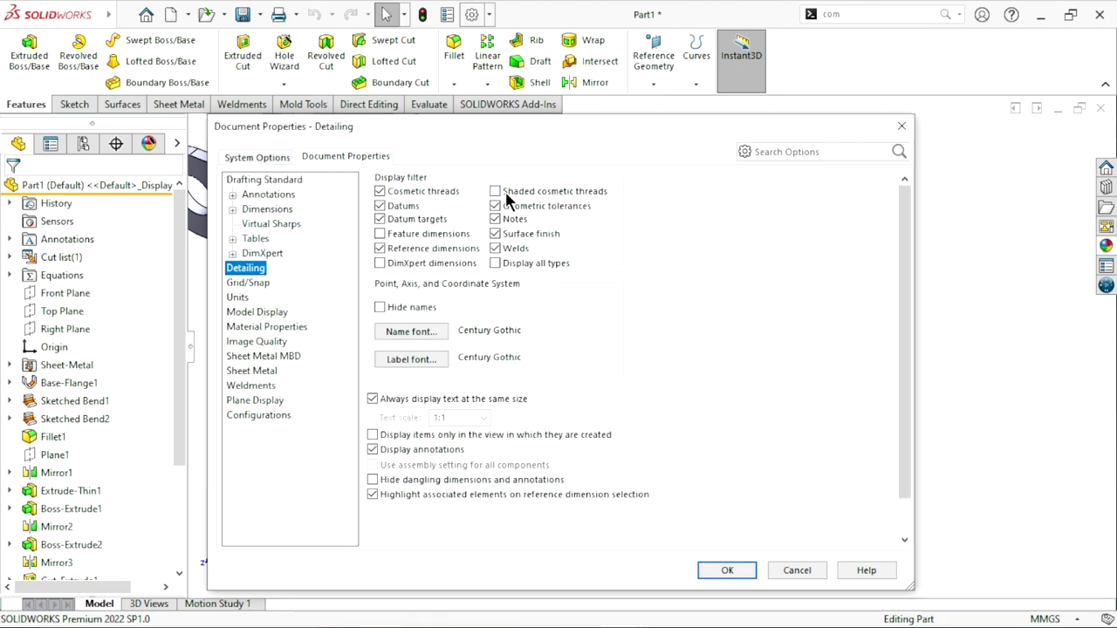
{"action": "left_click", "coordinate": [506, 193]}
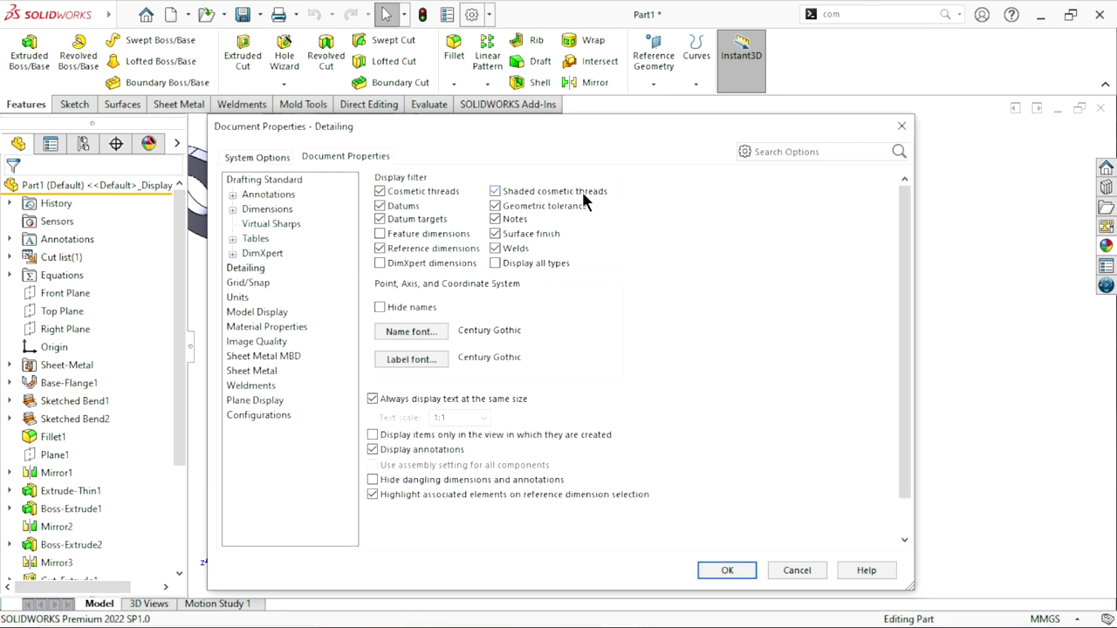
{"action": "left_click", "coordinate": [729, 574]}
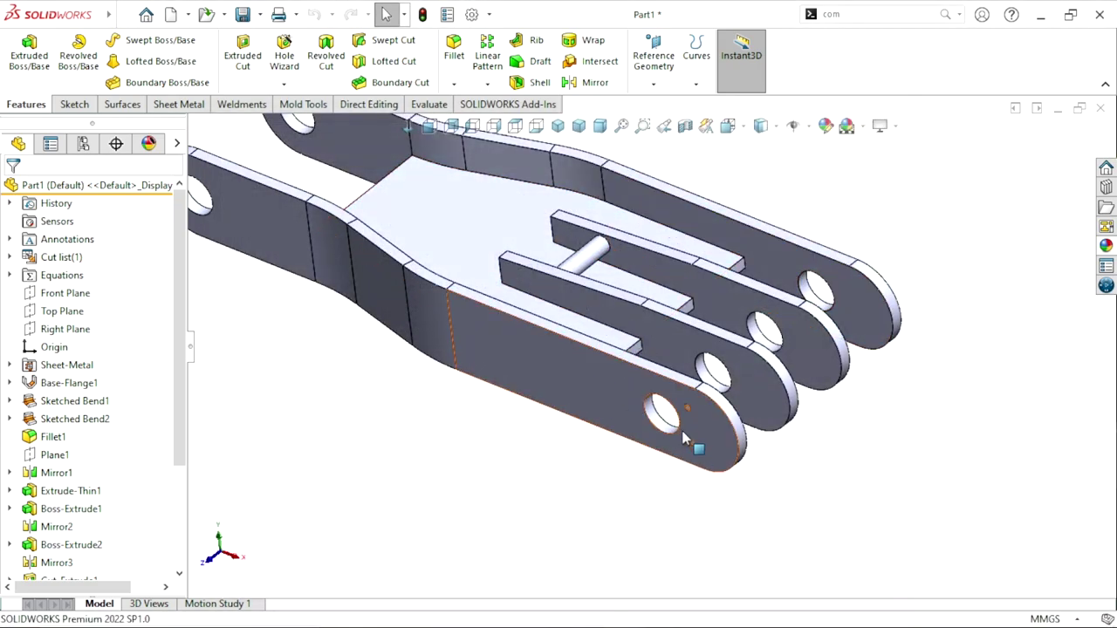
{"action": "scroll", "coordinate": [685, 439], "scroll_direction": "down", "scroll_amount": 3}
{"action": "scroll", "coordinate": [716, 367], "scroll_direction": "down", "scroll_amount": 2}
{"action": "scroll", "coordinate": [701, 432], "scroll_direction": "up", "scroll_amount": 3}
{"action": "scroll", "coordinate": [651, 407], "scroll_direction": "up", "scroll_amount": 3}
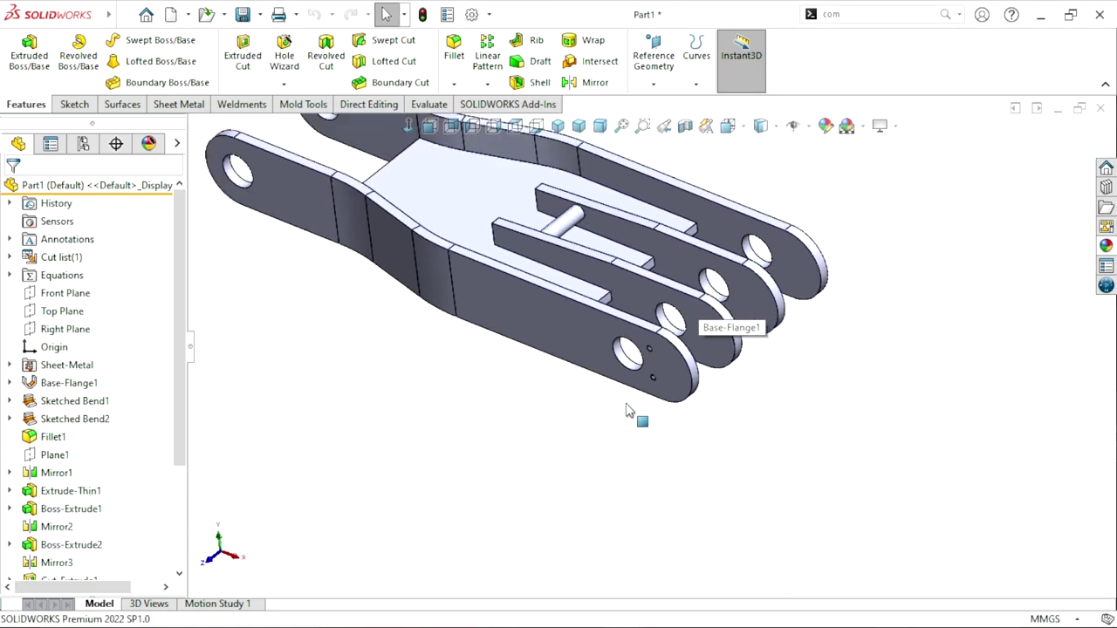
{"action": "scroll", "coordinate": [623, 401], "scroll_direction": "up", "scroll_amount": 2}
{"action": "scroll", "coordinate": [581, 205], "scroll_direction": "down", "scroll_amount": 2}
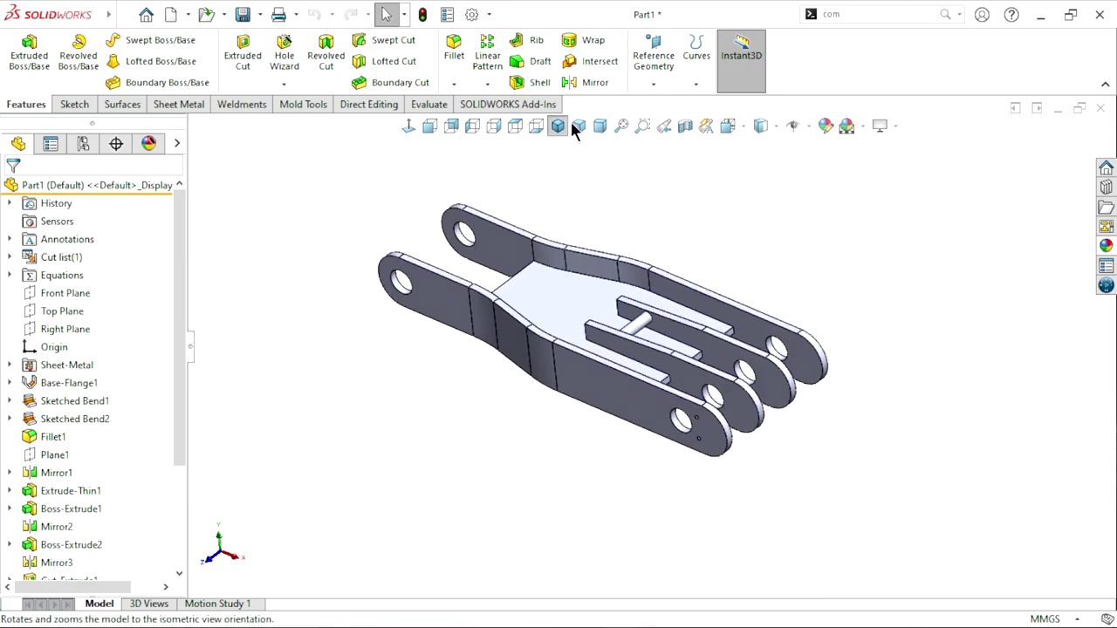
{"action": "left_click", "coordinate": [573, 124]}
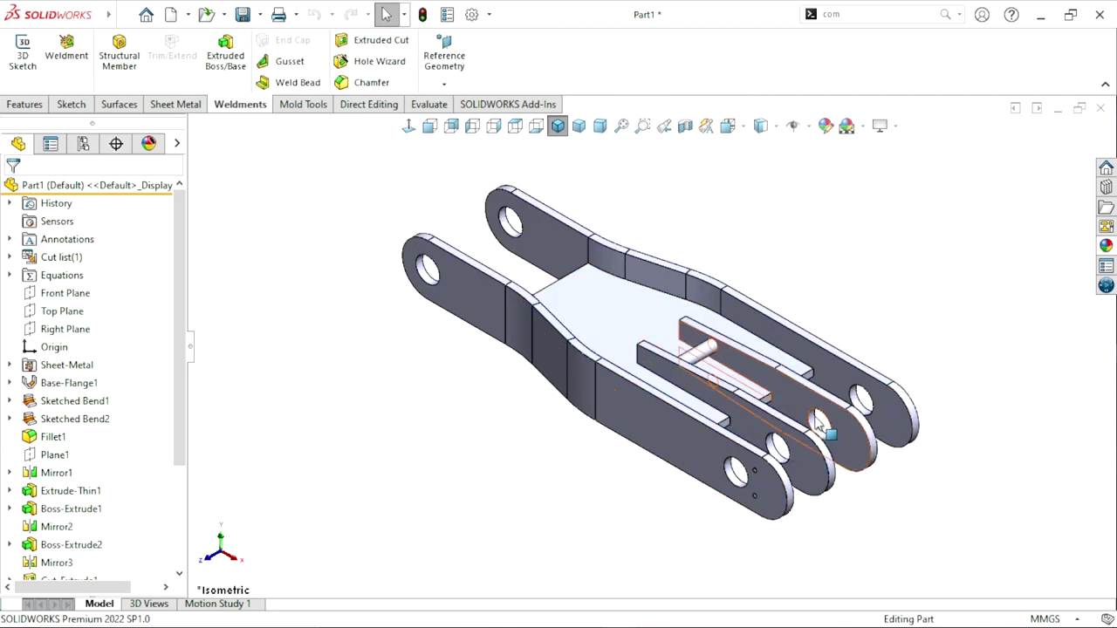
Step: Apply satin finish stainless steel from Appearances(color) > Metal > Steel to the fork
{"action": "left_click", "coordinate": [1106, 247]}
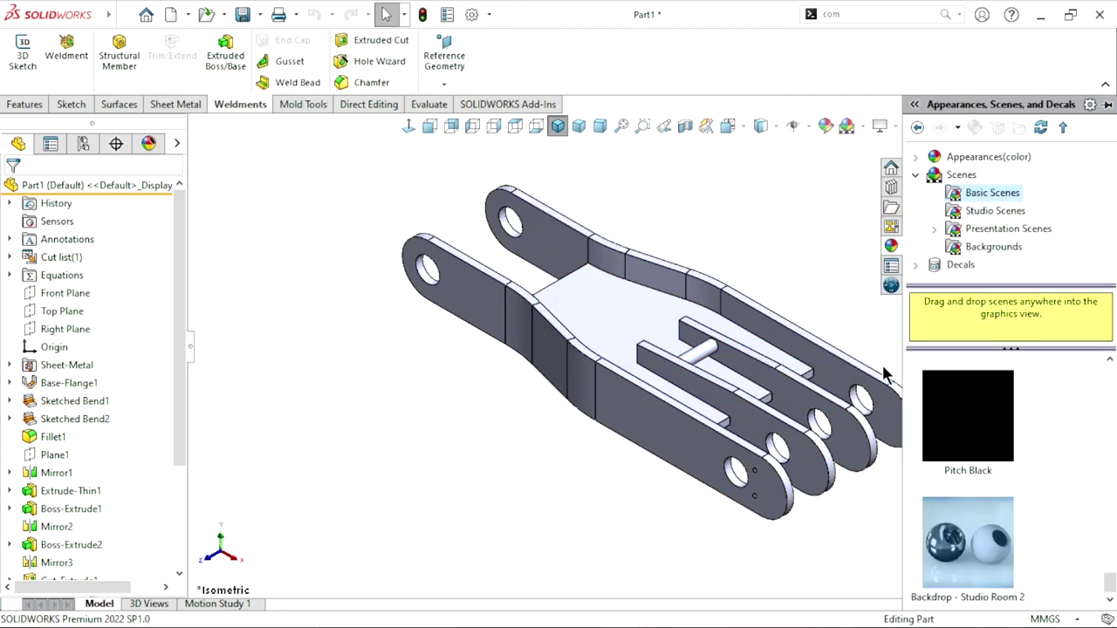
{"action": "left_click", "coordinate": [918, 173]}
{"action": "double_click", "coordinate": [952, 161]}
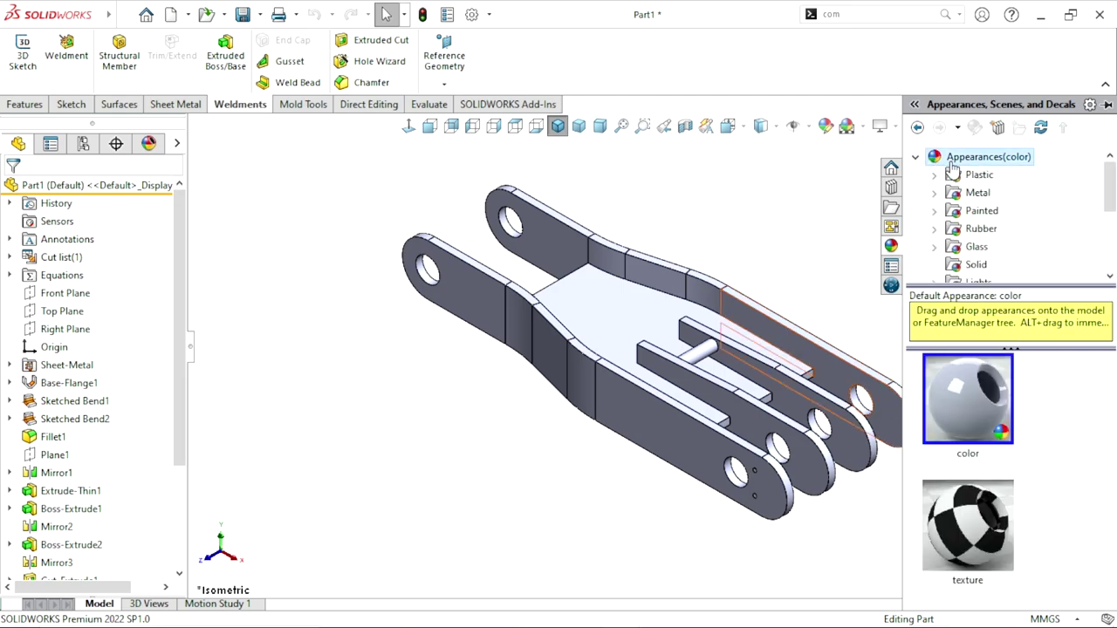
{"action": "double_click", "coordinate": [975, 192]}
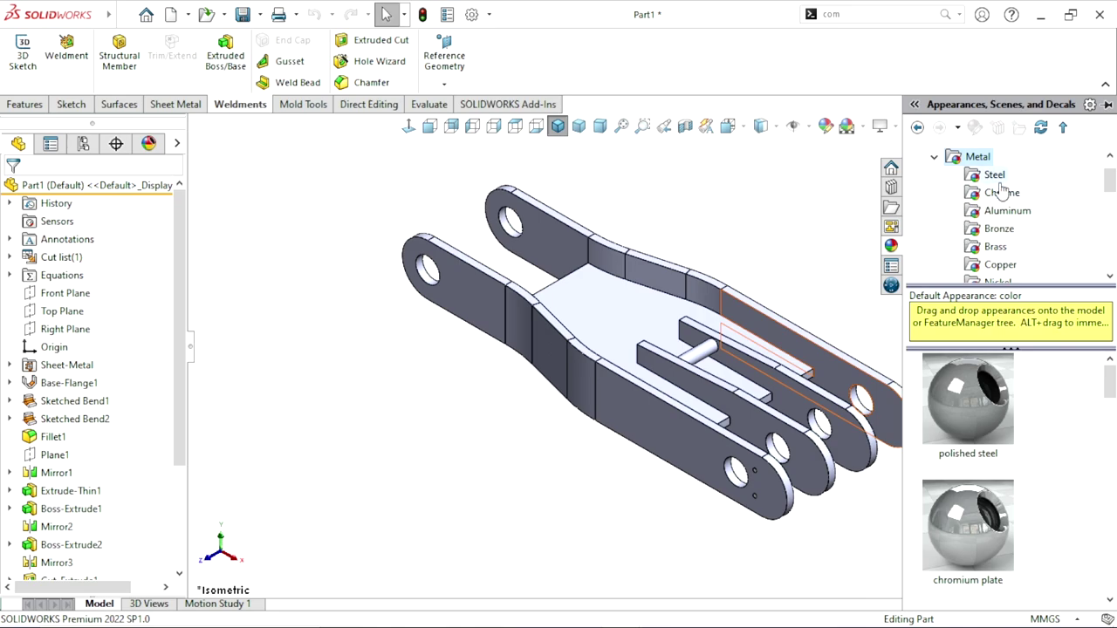
{"action": "left_click", "coordinate": [994, 175]}
{"action": "mouse_move", "coordinate": [1114, 380]}
{"action": "left_mouse_down"}
{"action": "mouse_move", "coordinate": [1113, 428]}
{"action": "mouse_move", "coordinate": [1114, 408]}
{"action": "left_mouse_up"}
{"action": "double_click", "coordinate": [1000, 446]}
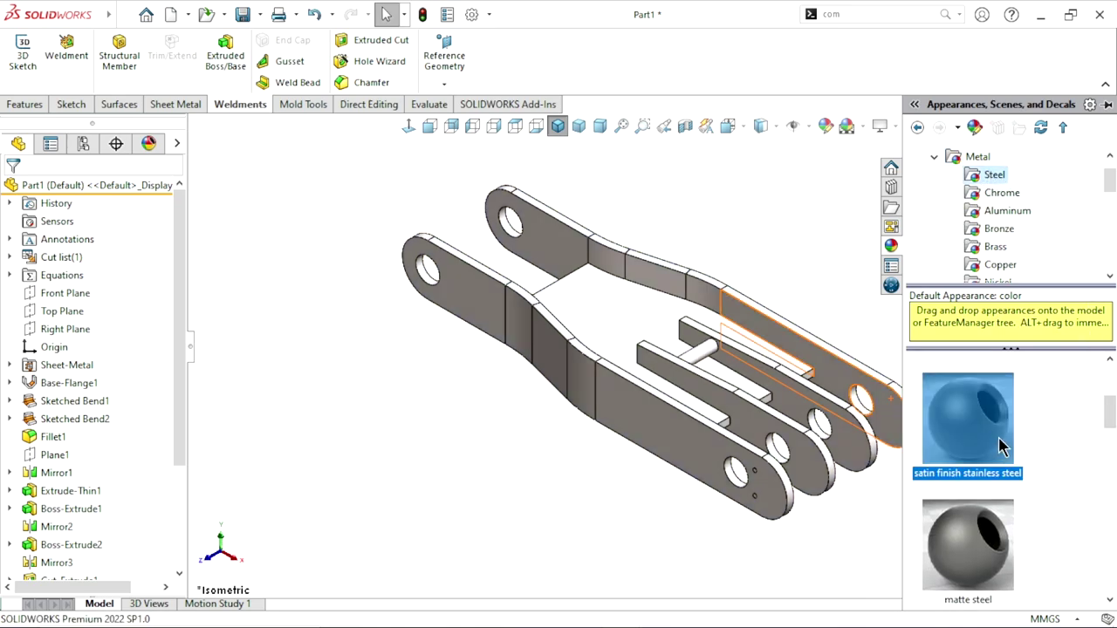
{"action": "scroll", "coordinate": [774, 373], "scroll_direction": "up", "scroll_amount": 2}
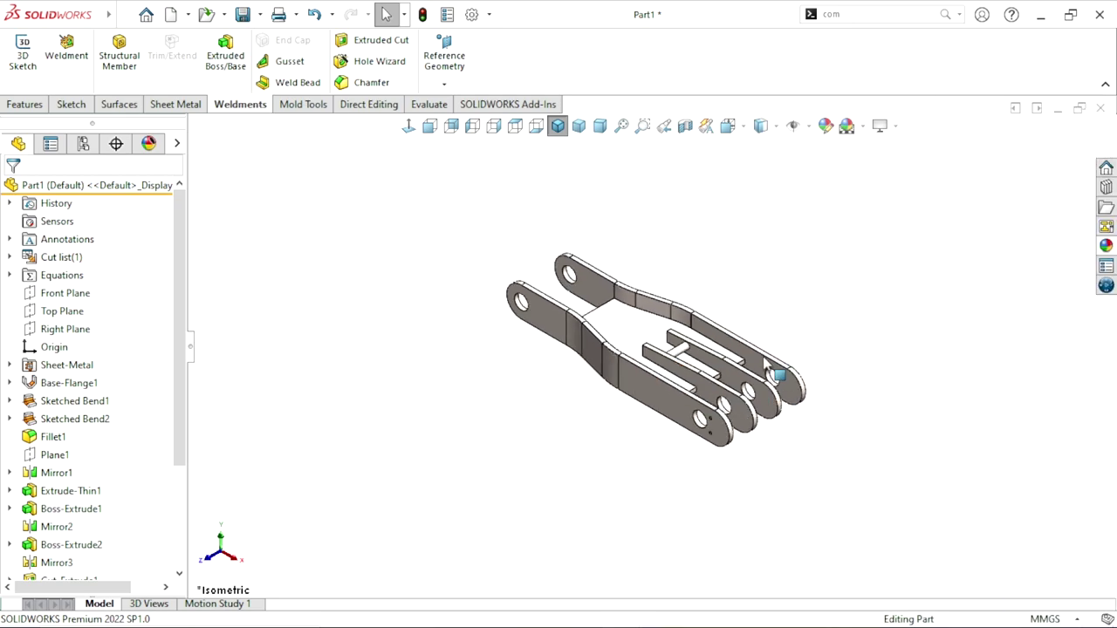
{"action": "scroll", "coordinate": [794, 314], "scroll_direction": "down", "scroll_amount": 2}
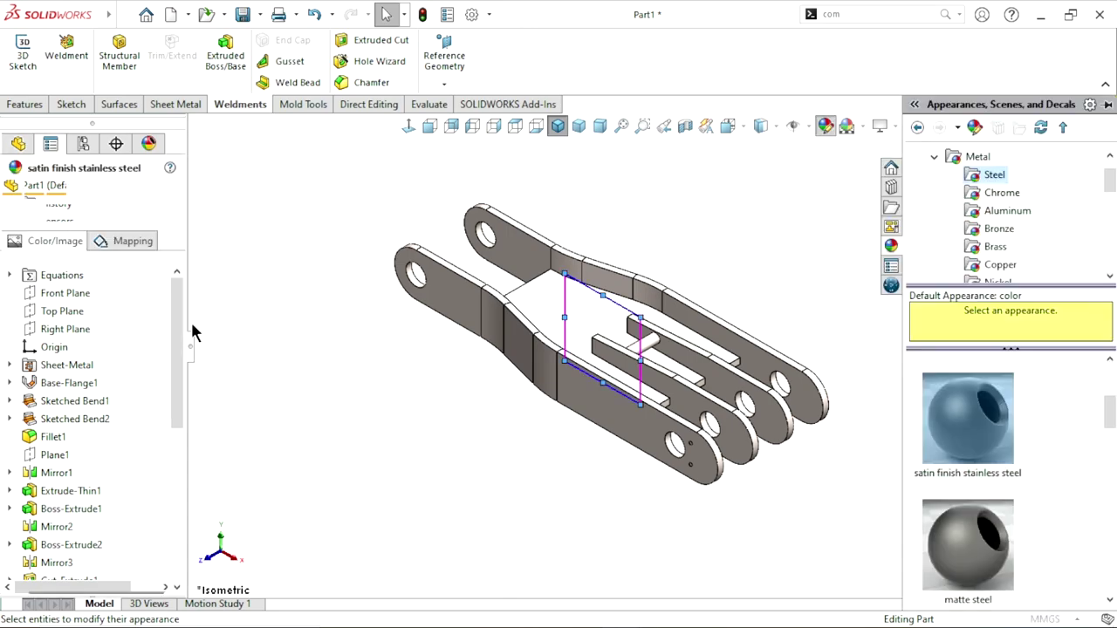
Step: Set the part colour to golden orange RGB 212, 154, 42 and return to isometric view
{"action": "scroll", "coordinate": [160, 389], "scroll_direction": "down", "scroll_amount": 1}
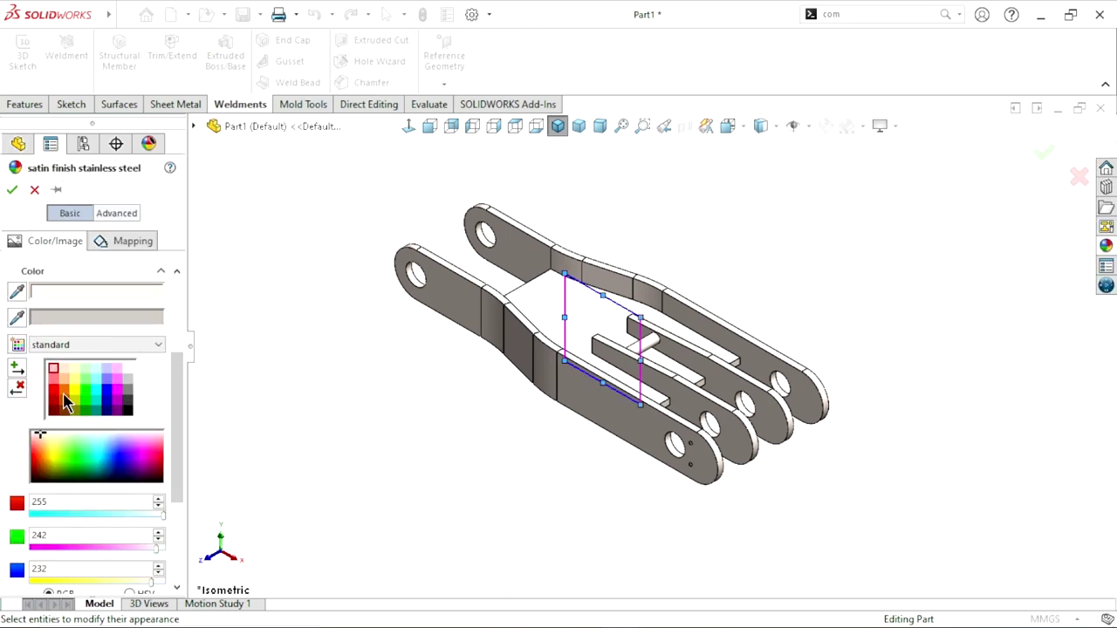
{"action": "left_click", "coordinate": [64, 389]}
{"action": "scroll", "coordinate": [170, 401], "scroll_direction": "down", "scroll_amount": 1}
{"action": "scroll", "coordinate": [160, 439], "scroll_direction": "down", "scroll_amount": 1}
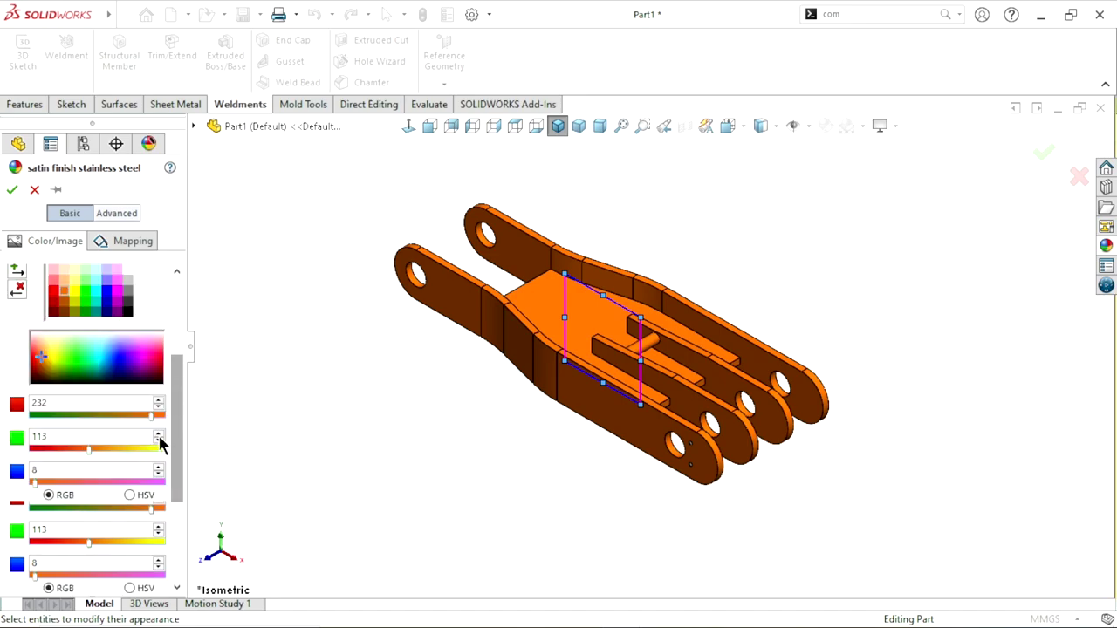
{"action": "scroll", "coordinate": [152, 432], "scroll_direction": "down", "scroll_amount": 1}
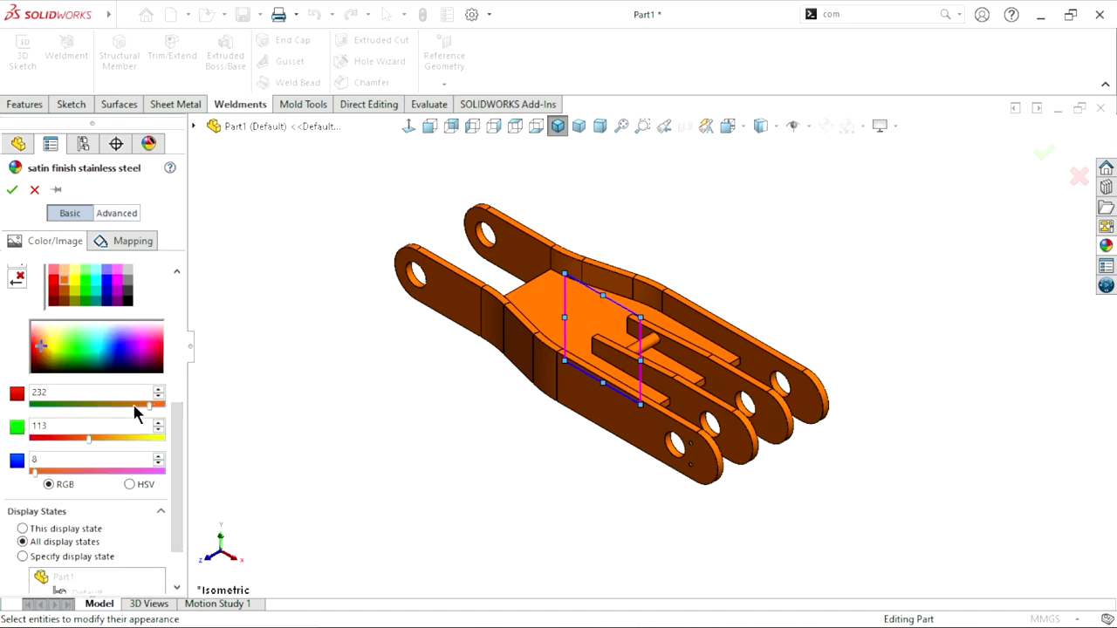
{"action": "left_click", "coordinate": [133, 404]}
{"action": "left_click_drag", "start_coordinate": [122, 404], "coordinate": [142, 403]}
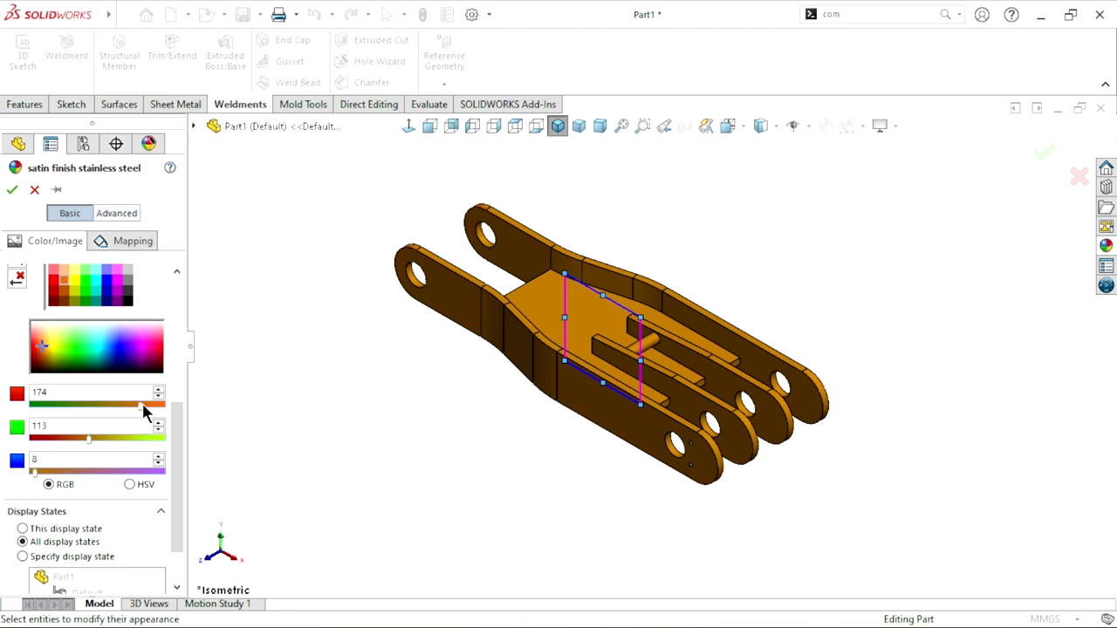
{"action": "left_click_drag", "start_coordinate": [93, 438], "coordinate": [125, 438]}
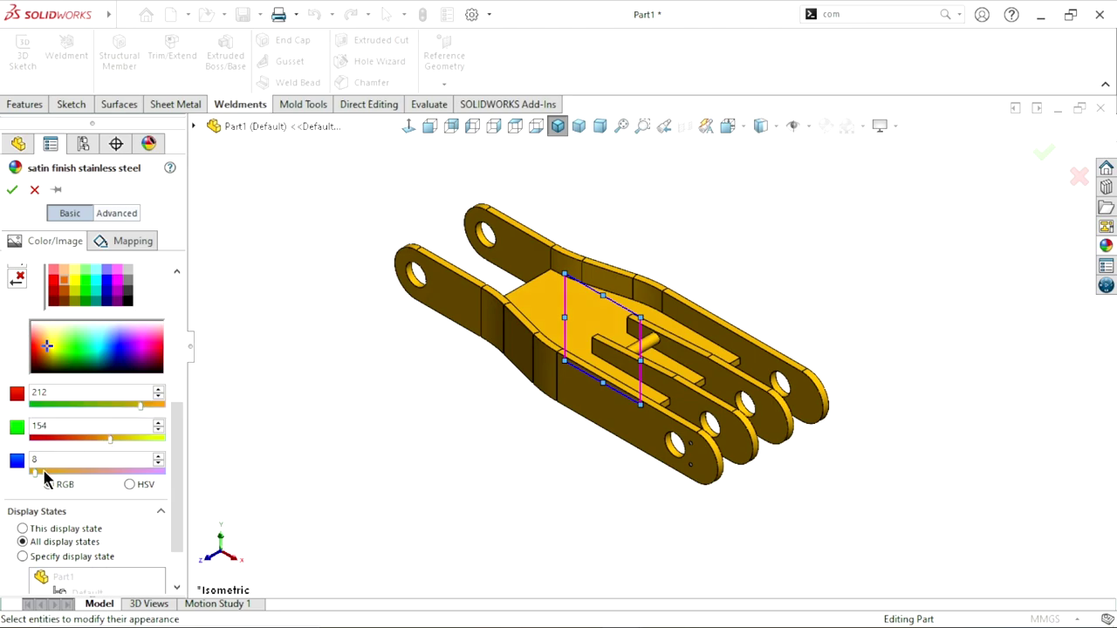
{"action": "left_click_drag", "start_coordinate": [35, 471], "coordinate": [50, 471]}
{"action": "left_click", "coordinate": [12, 189]}
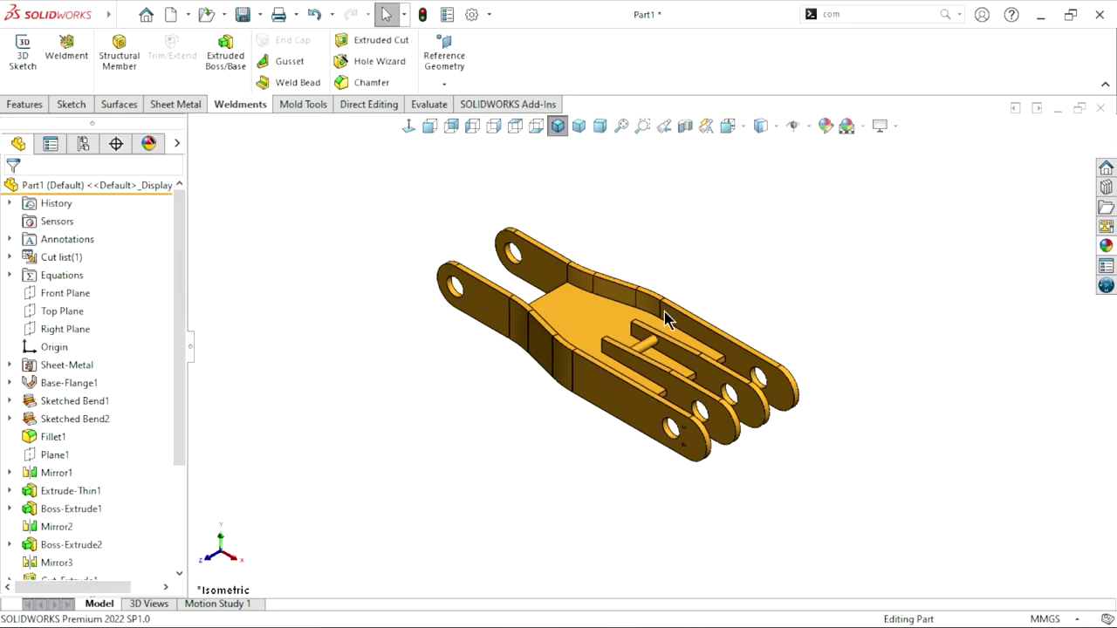
{"action": "scroll", "coordinate": [666, 332], "scroll_direction": "down", "scroll_amount": 2}
{"action": "left_click", "coordinate": [558, 127]}
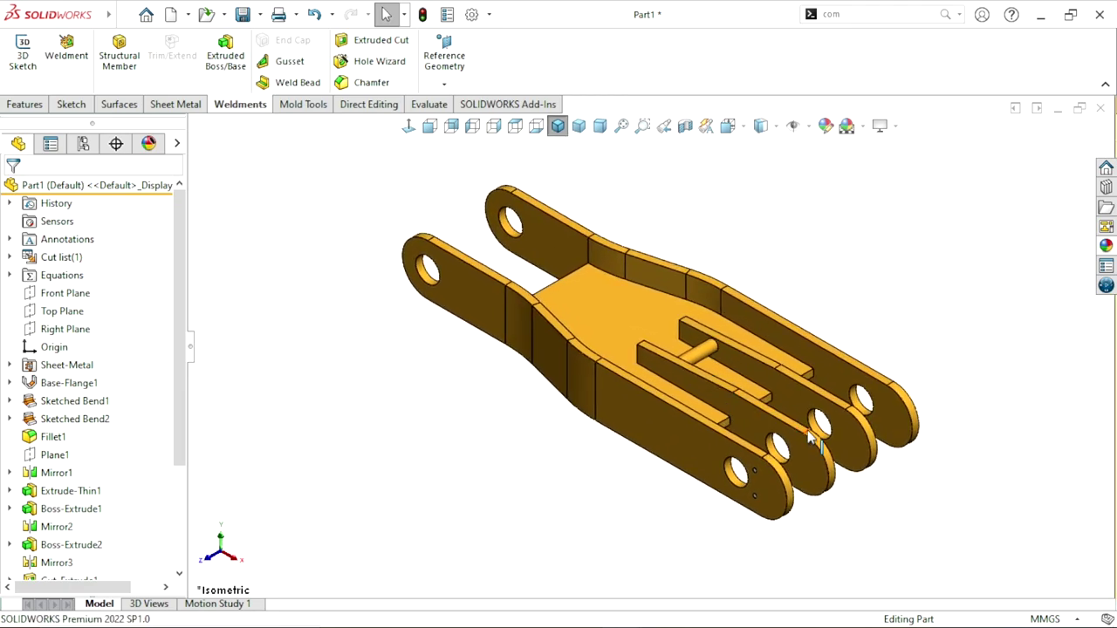